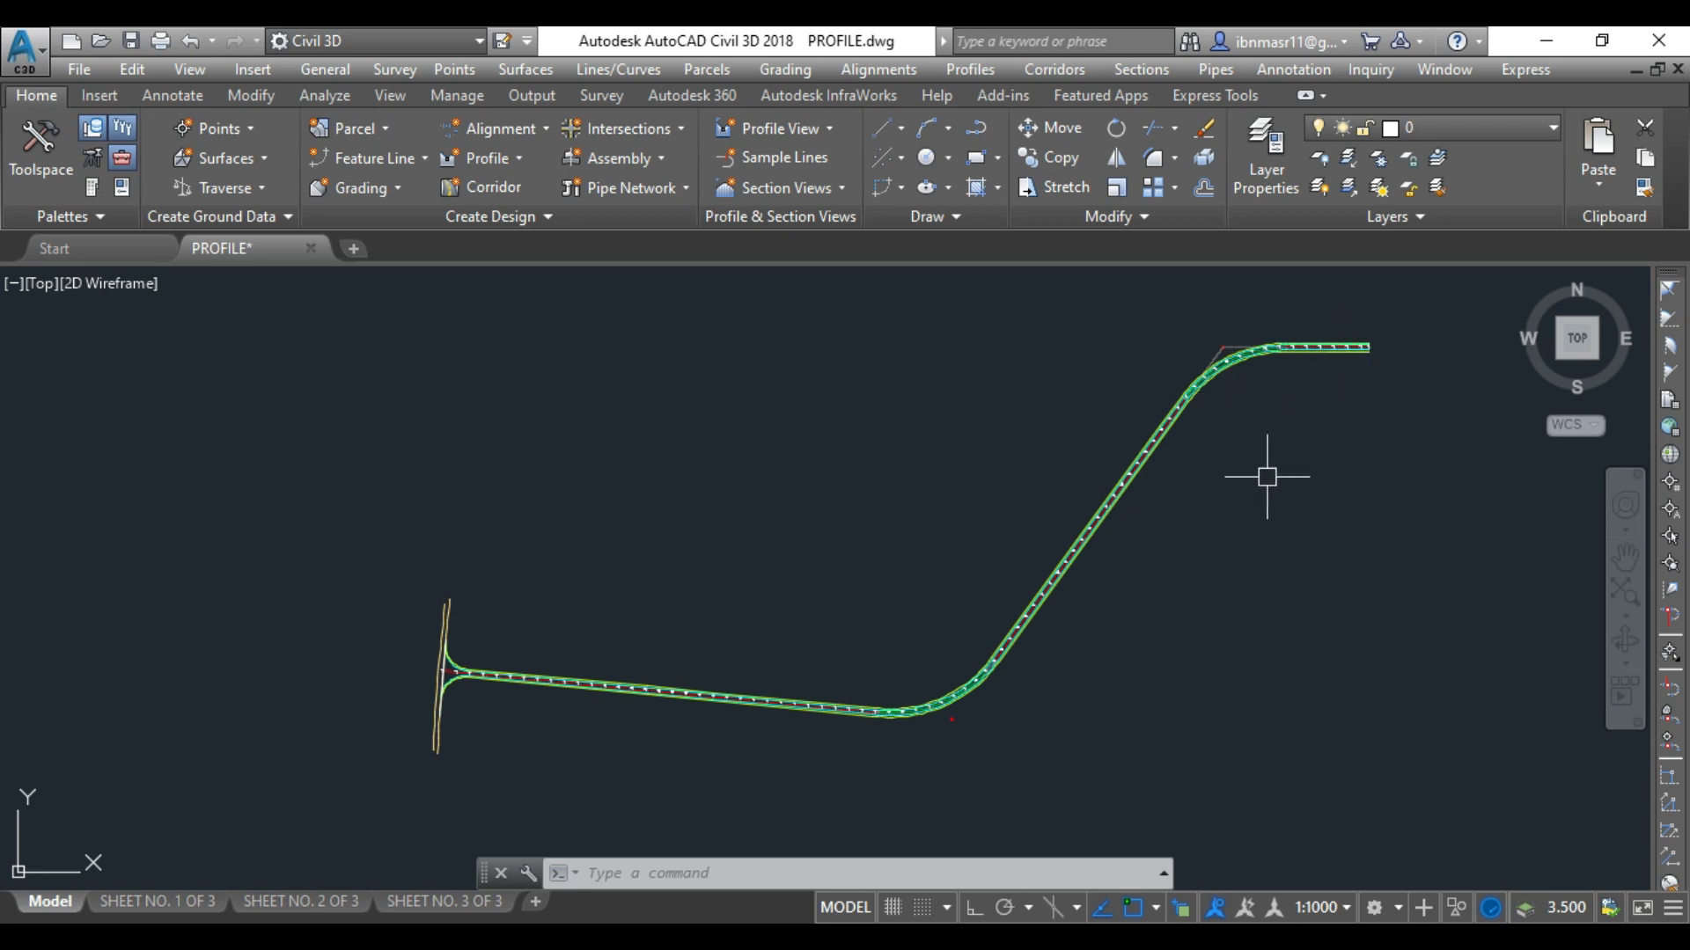
- Set the NGL surface's style to Border & Triangles & Points through its surface properties
left_click(40, 149)
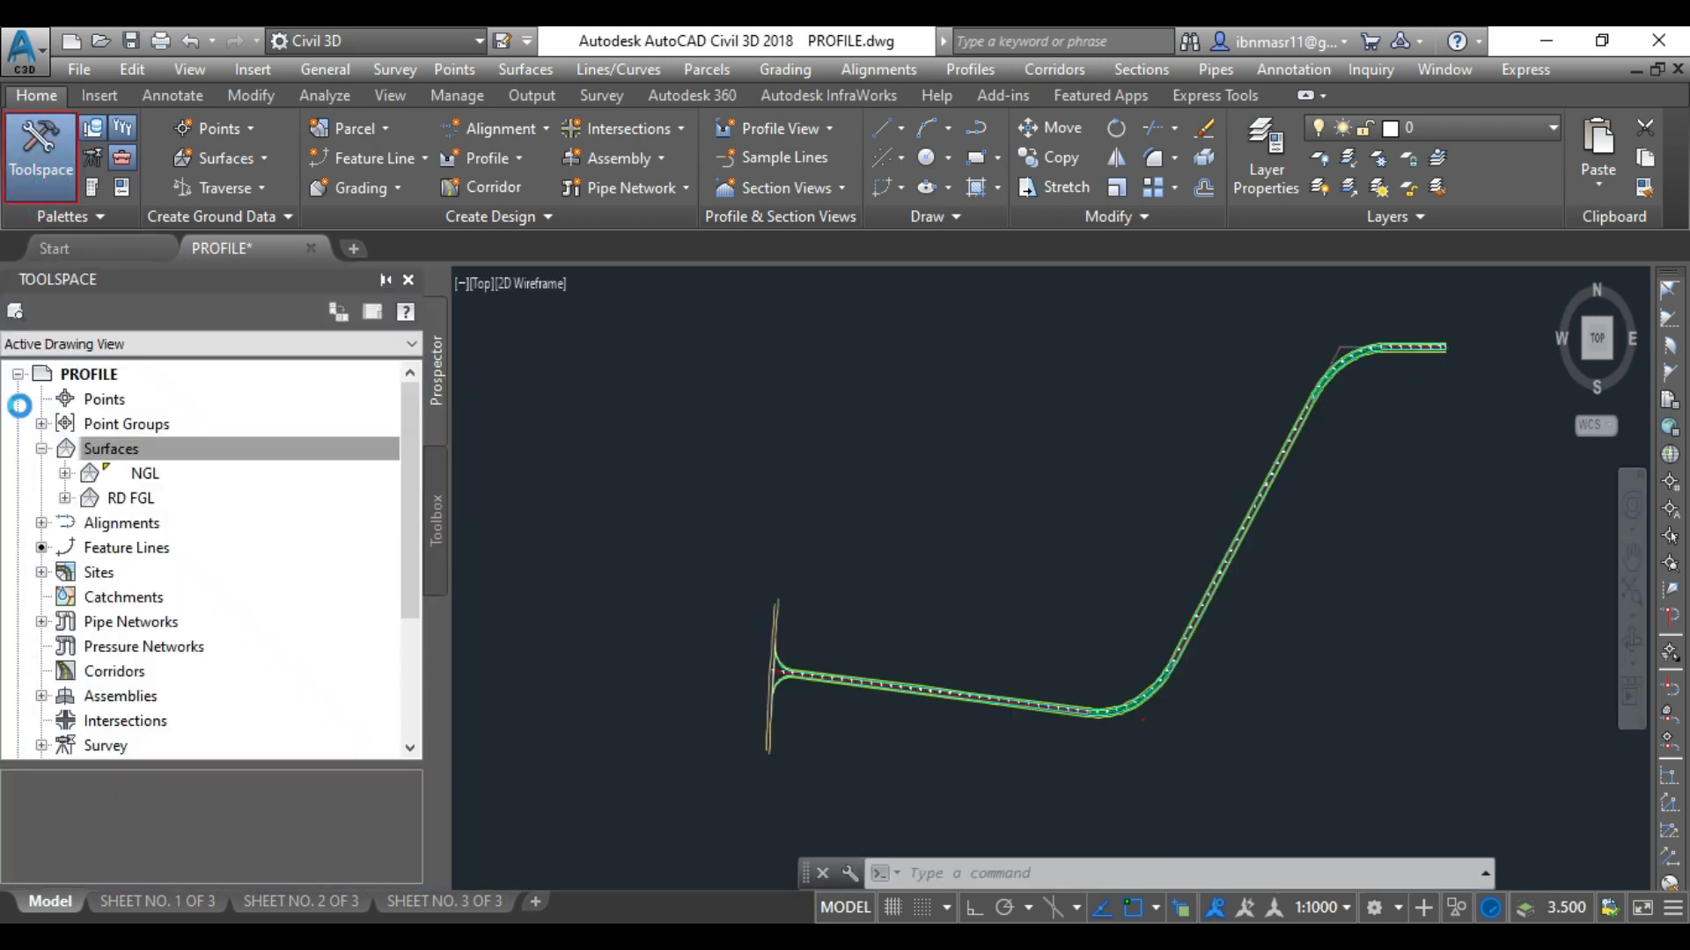
left_click(141, 474)
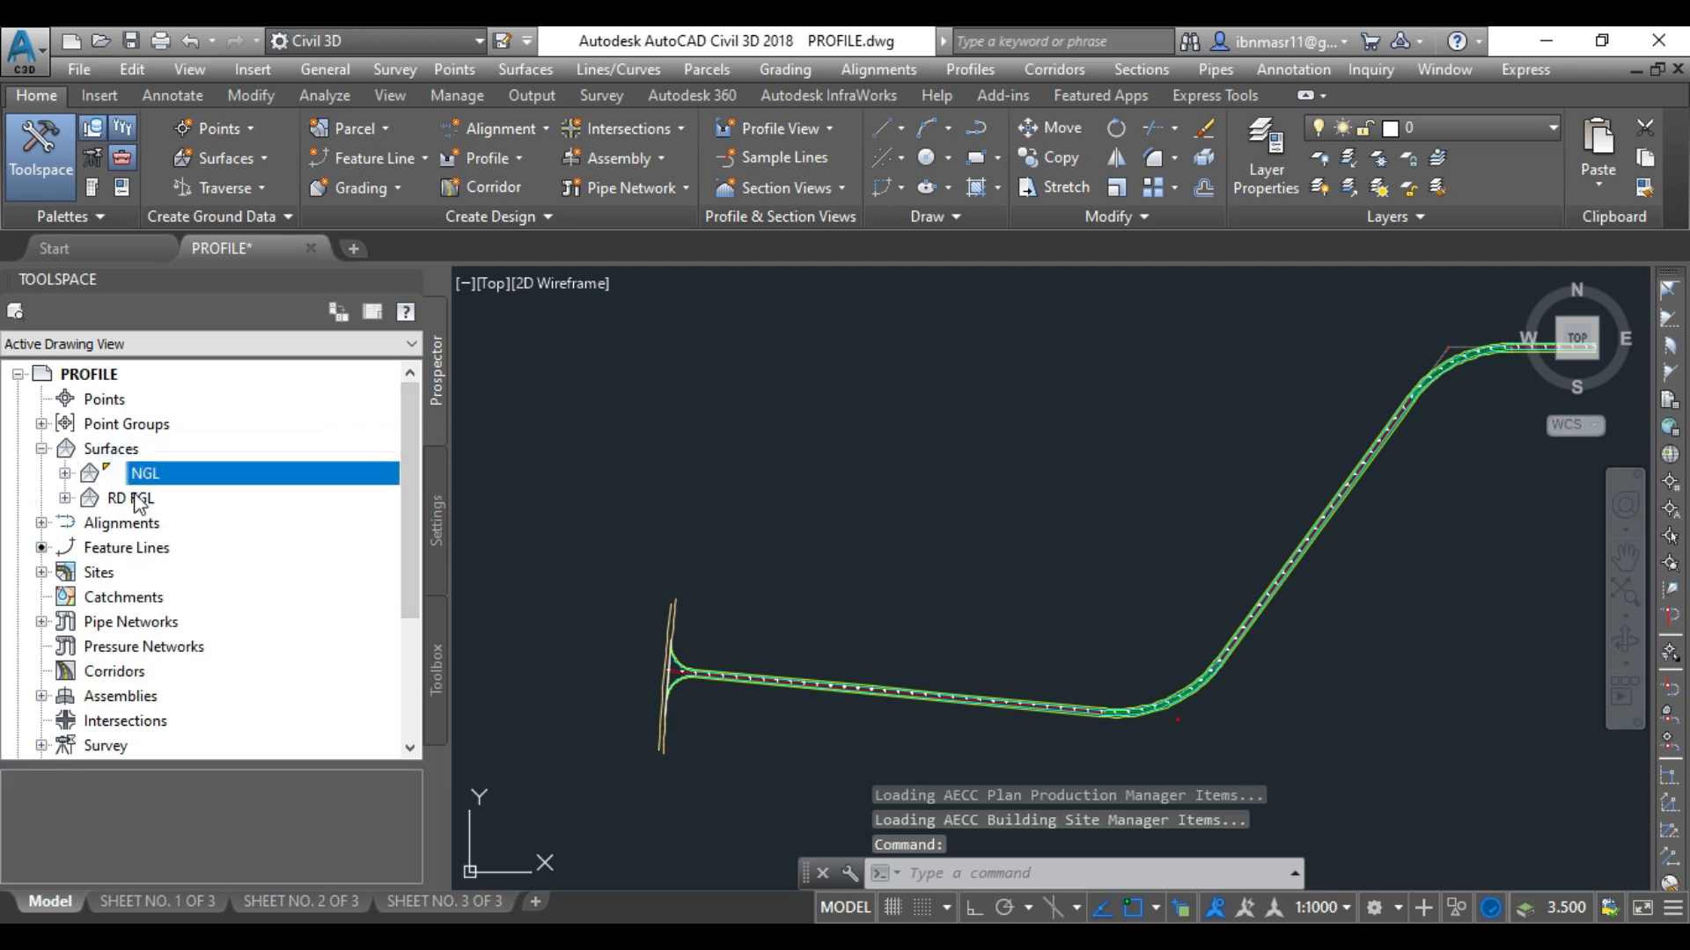
right_click(145, 478)
left_click(231, 457)
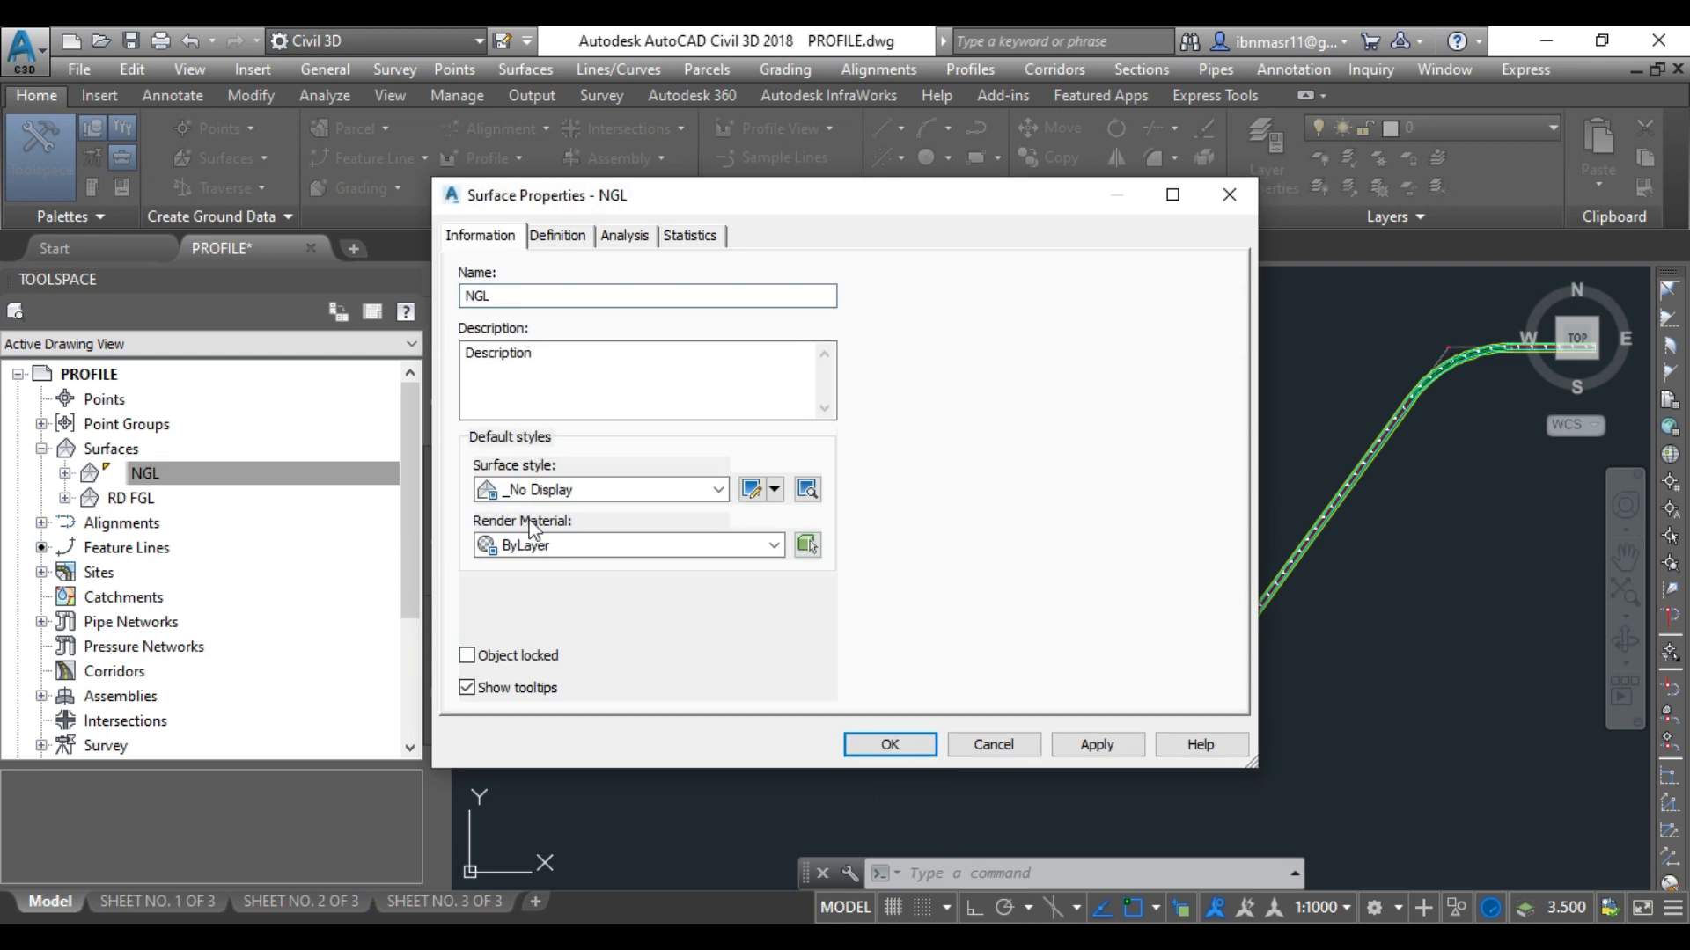
left_click(576, 493)
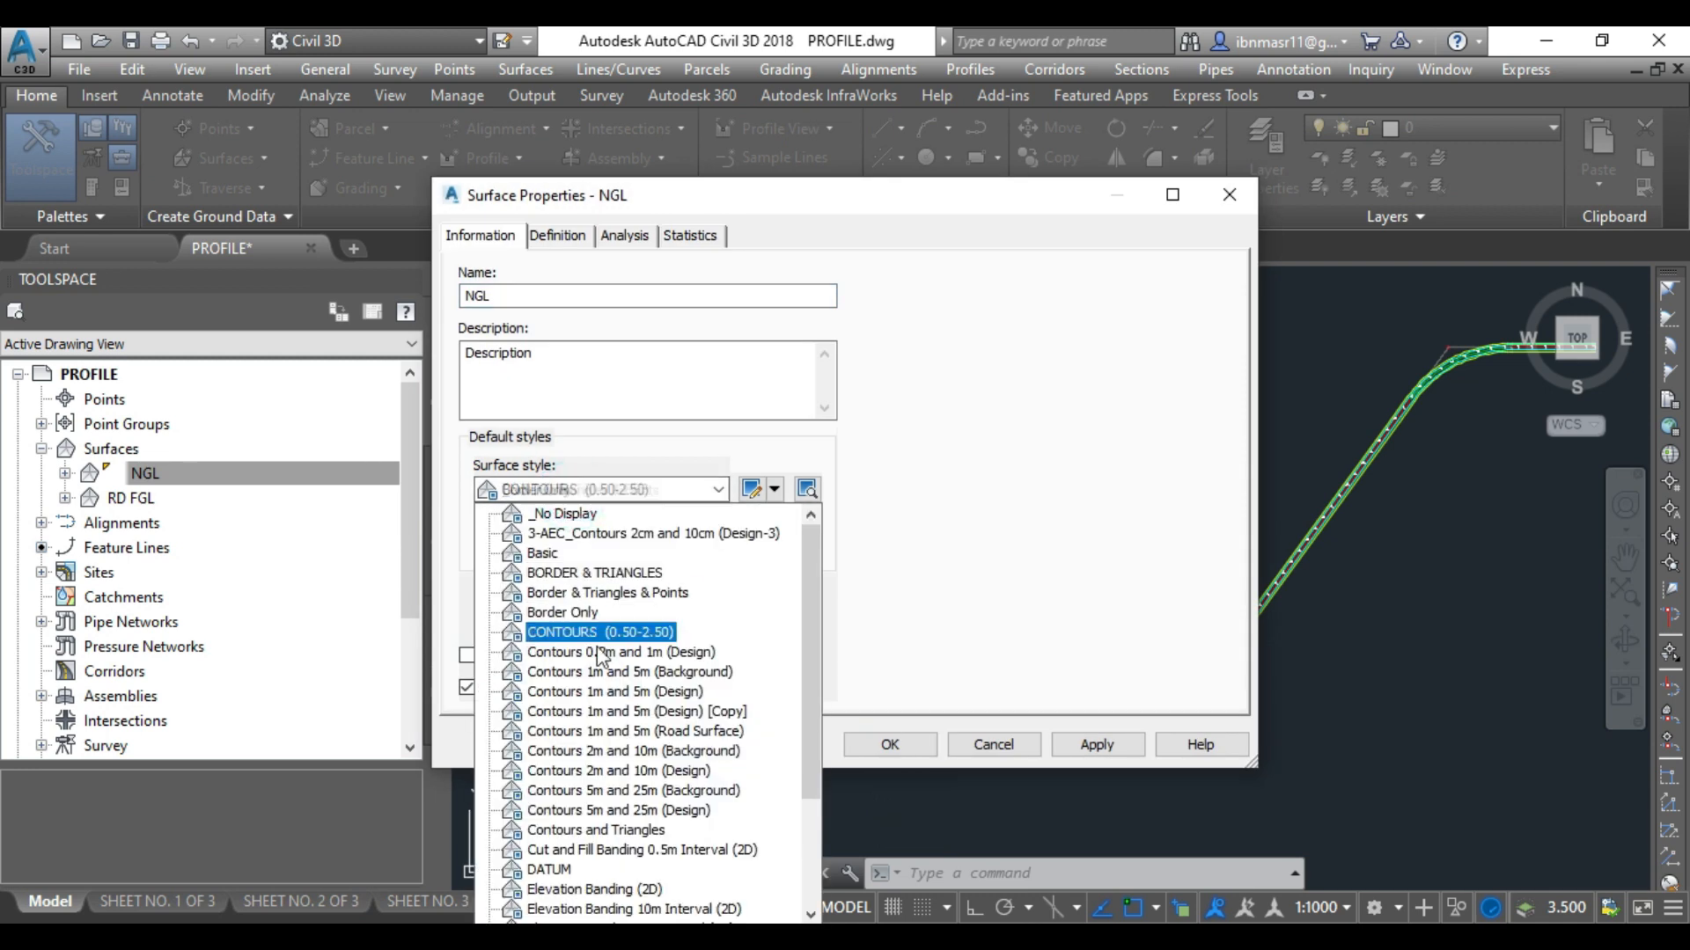
left_click(606, 594)
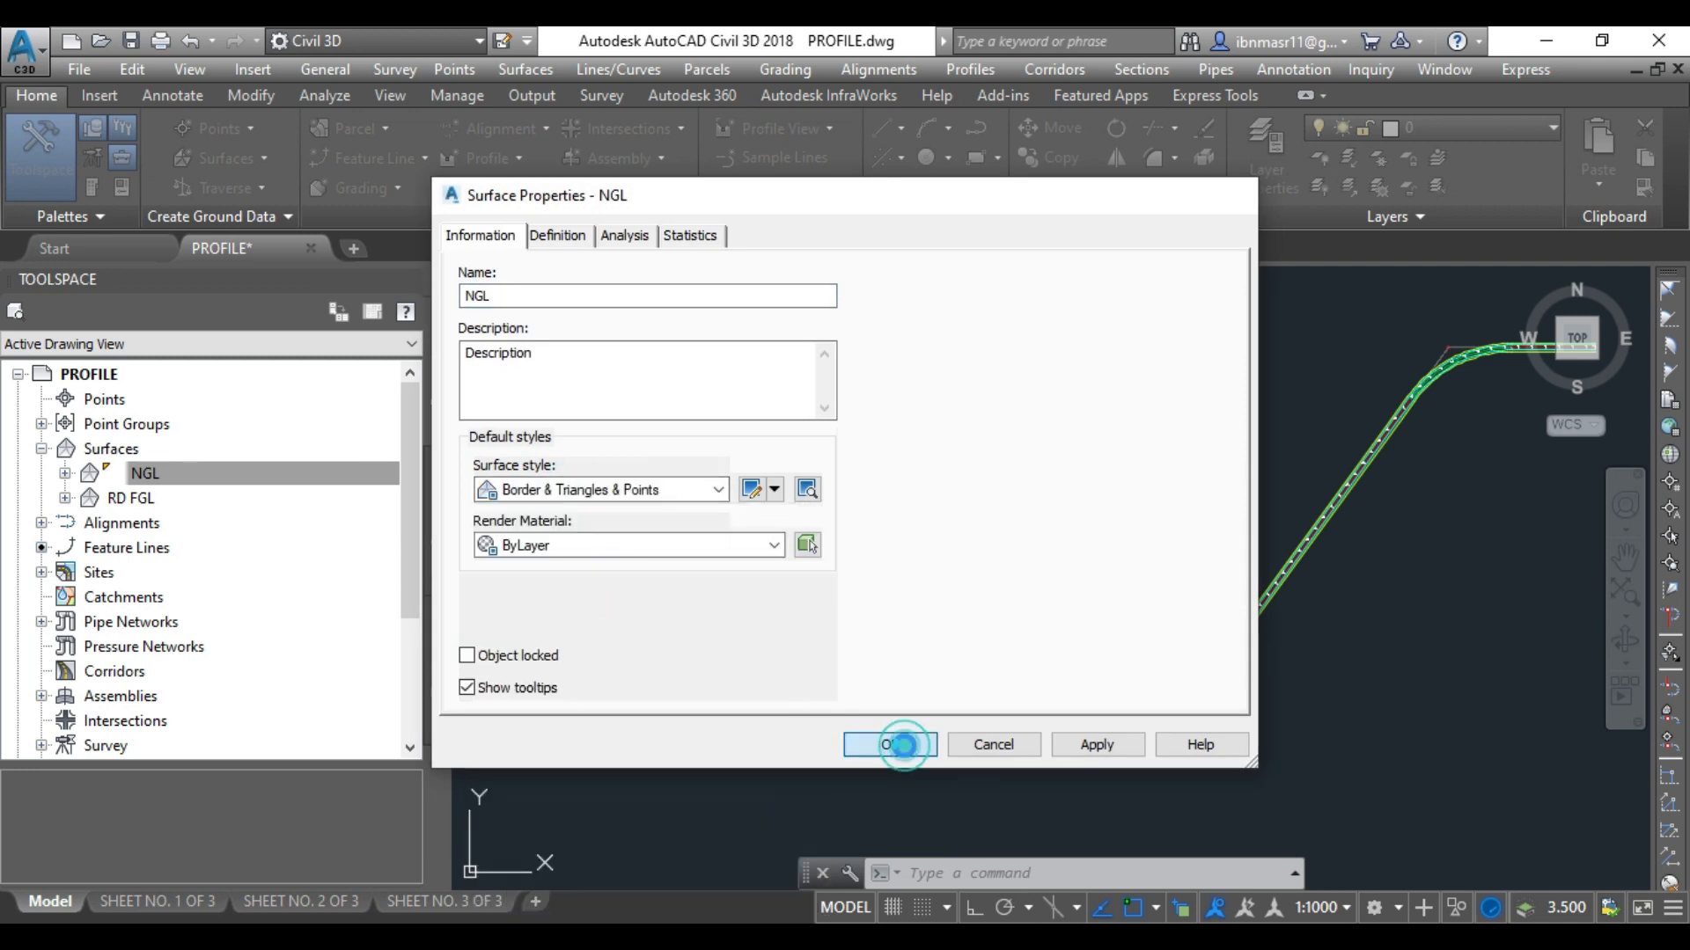
left_click(890, 744)
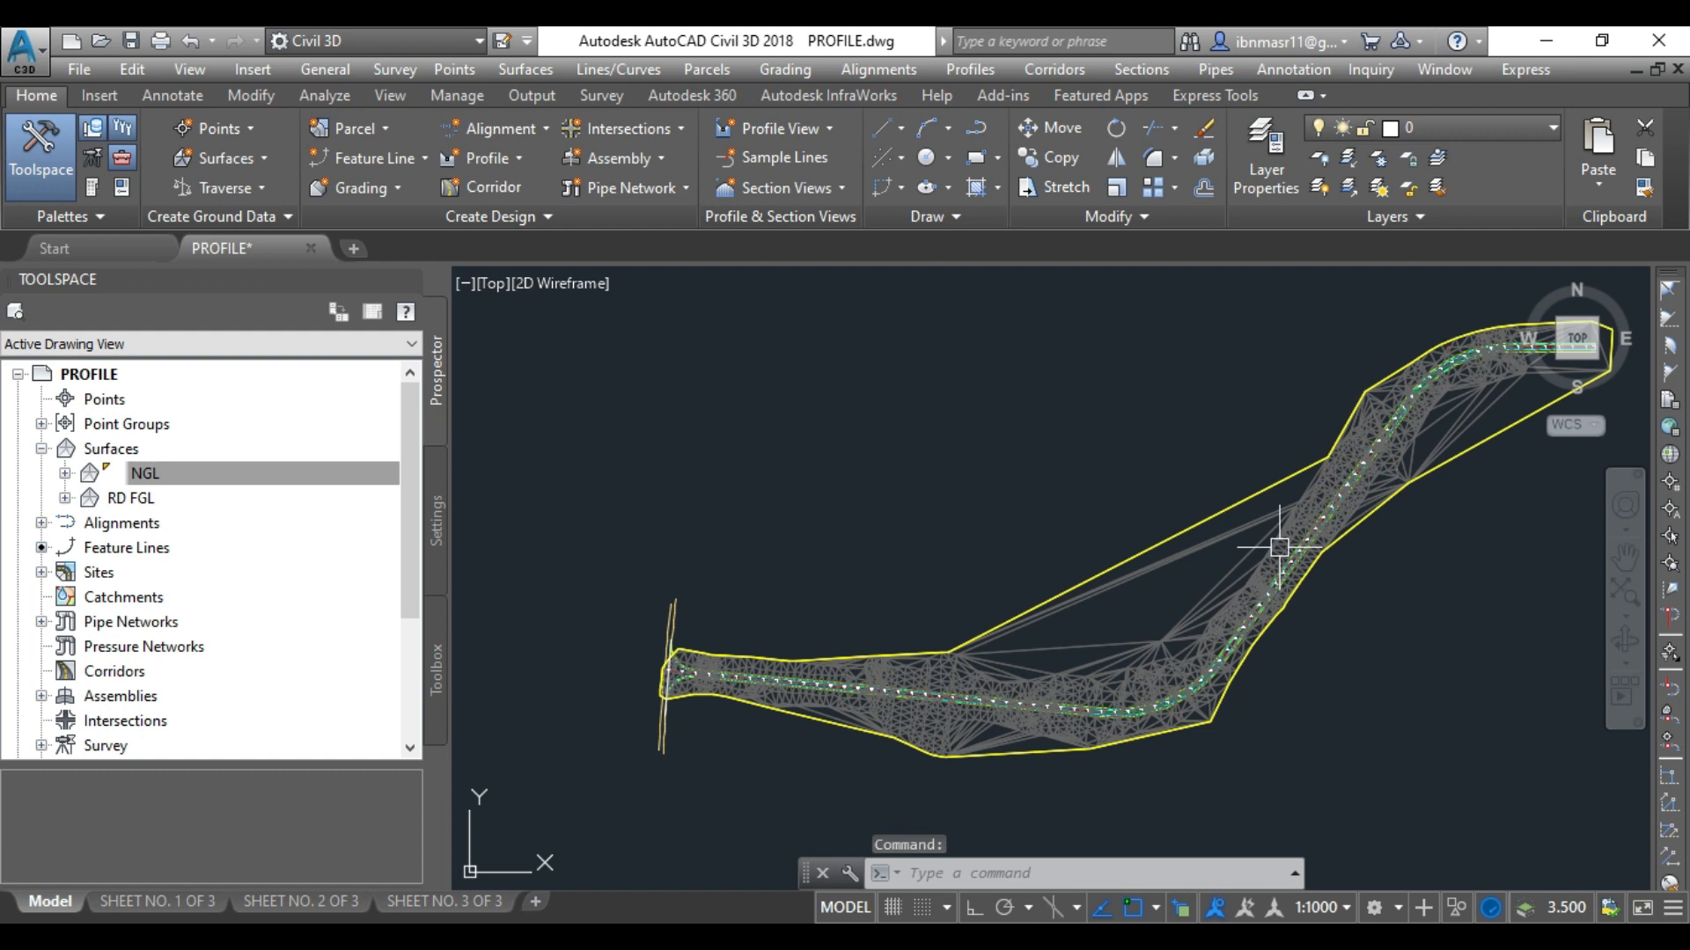
- Set the style of the NGL surface selected in the drawing back to _No Display
scroll(836, 716, "up", 3)
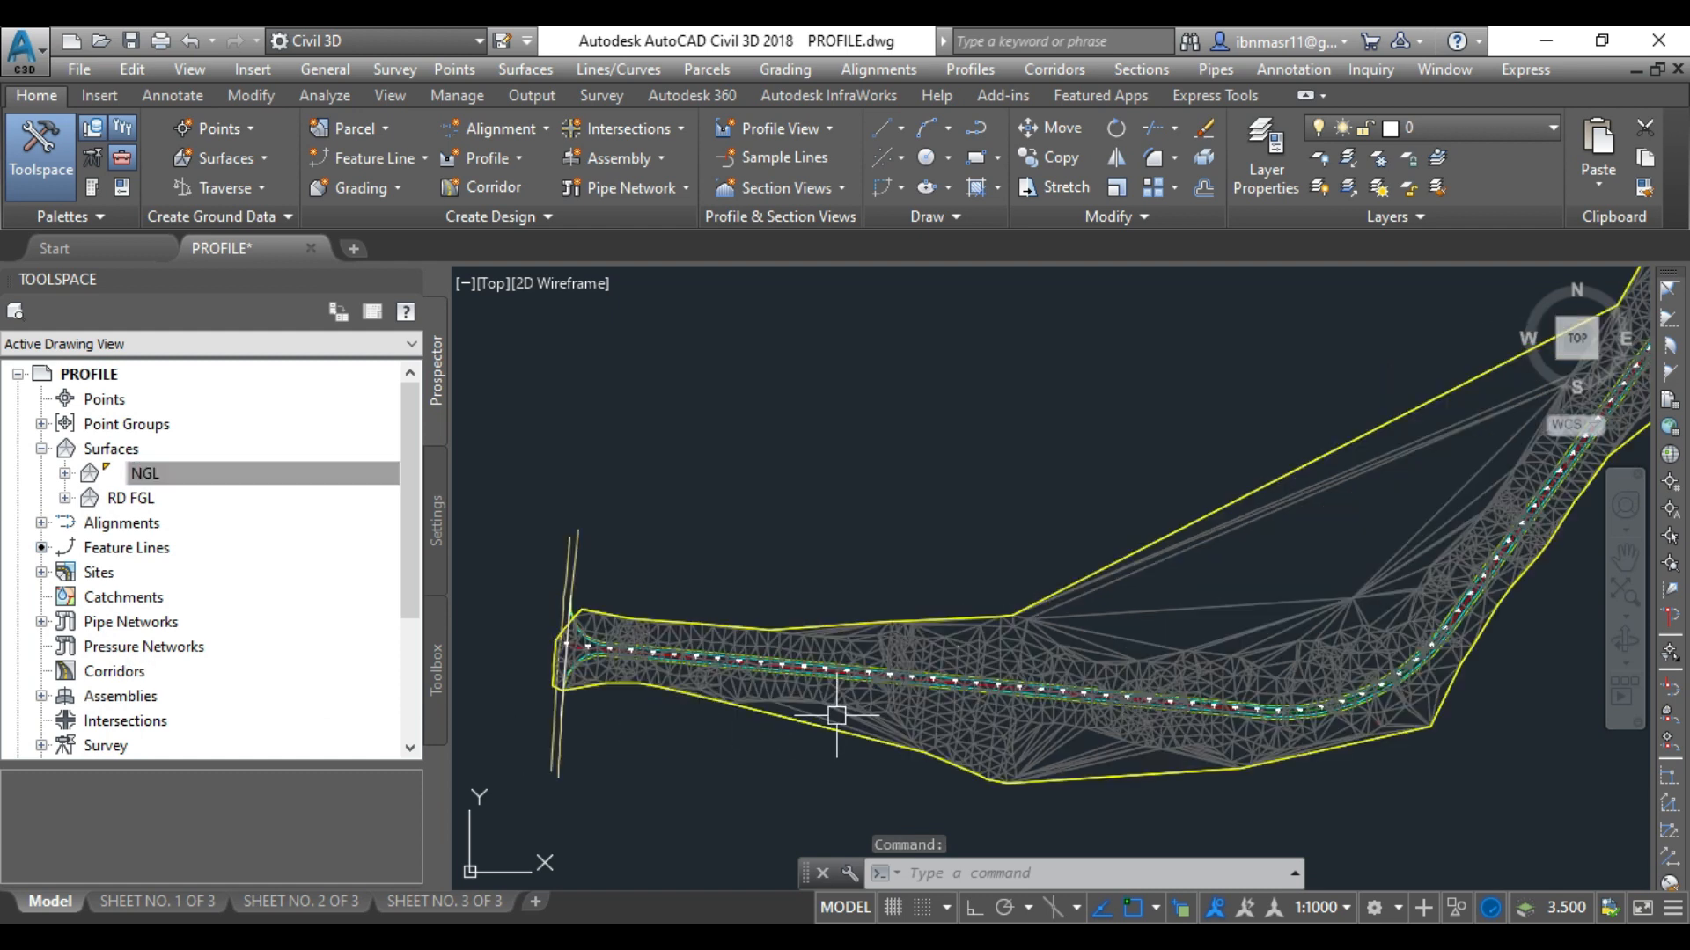
left_click(836, 713)
right_click(834, 718)
left_click(914, 606)
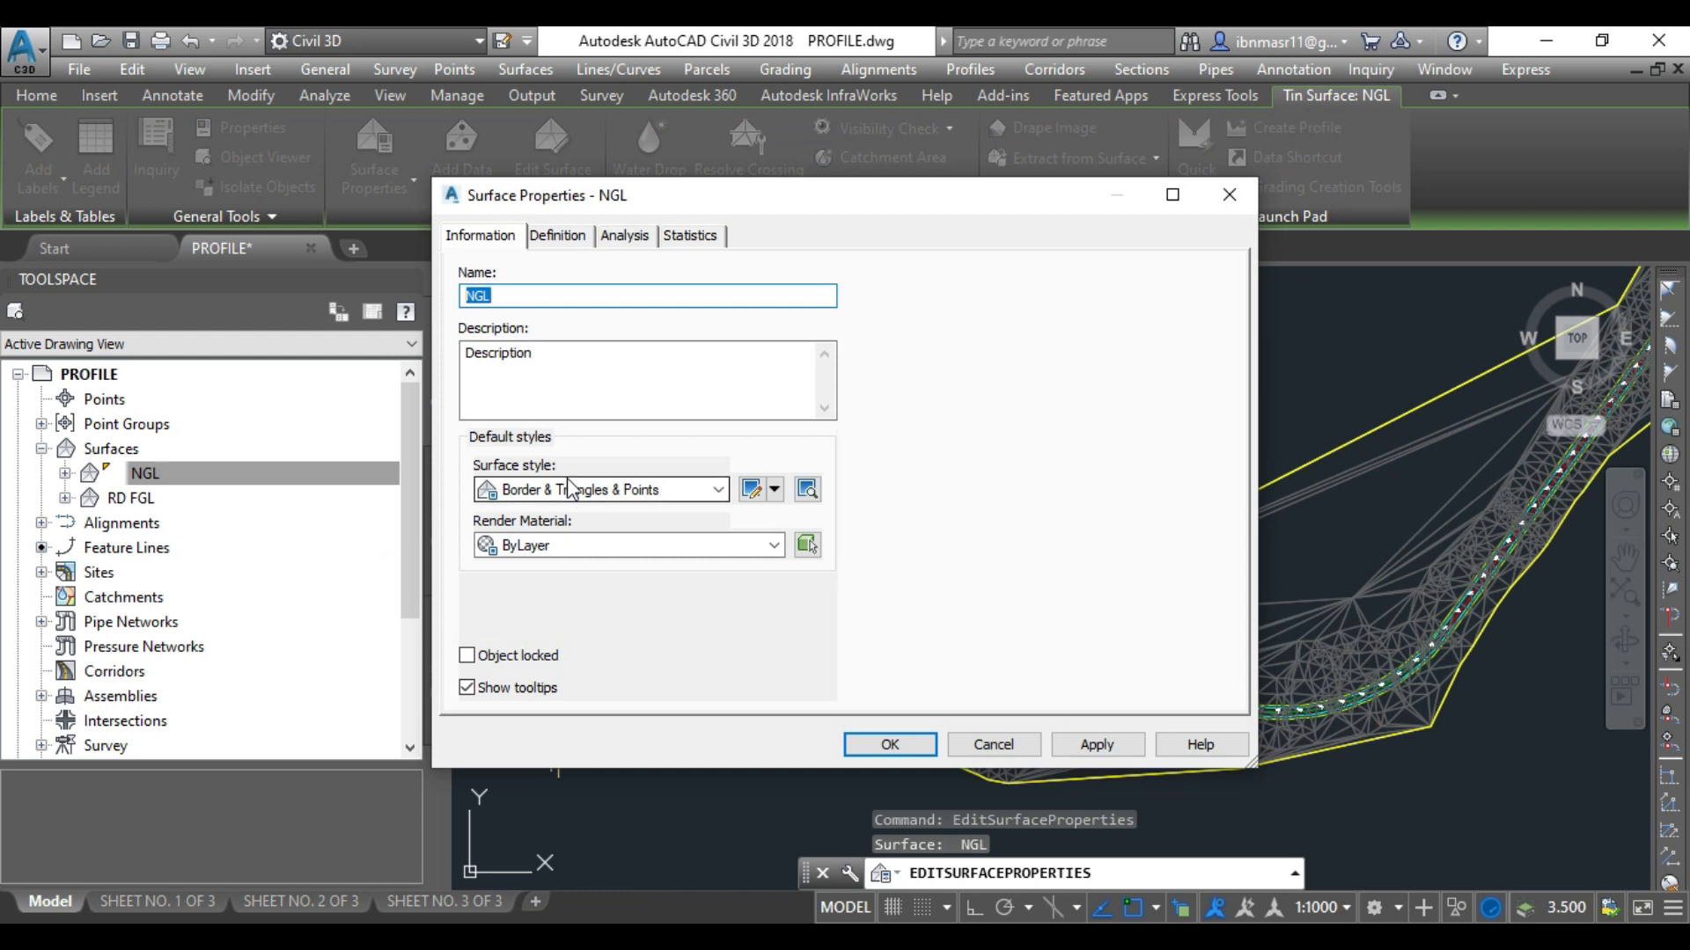
left_click(669, 489)
scroll(563, 608, "up", 1)
left_click(568, 514)
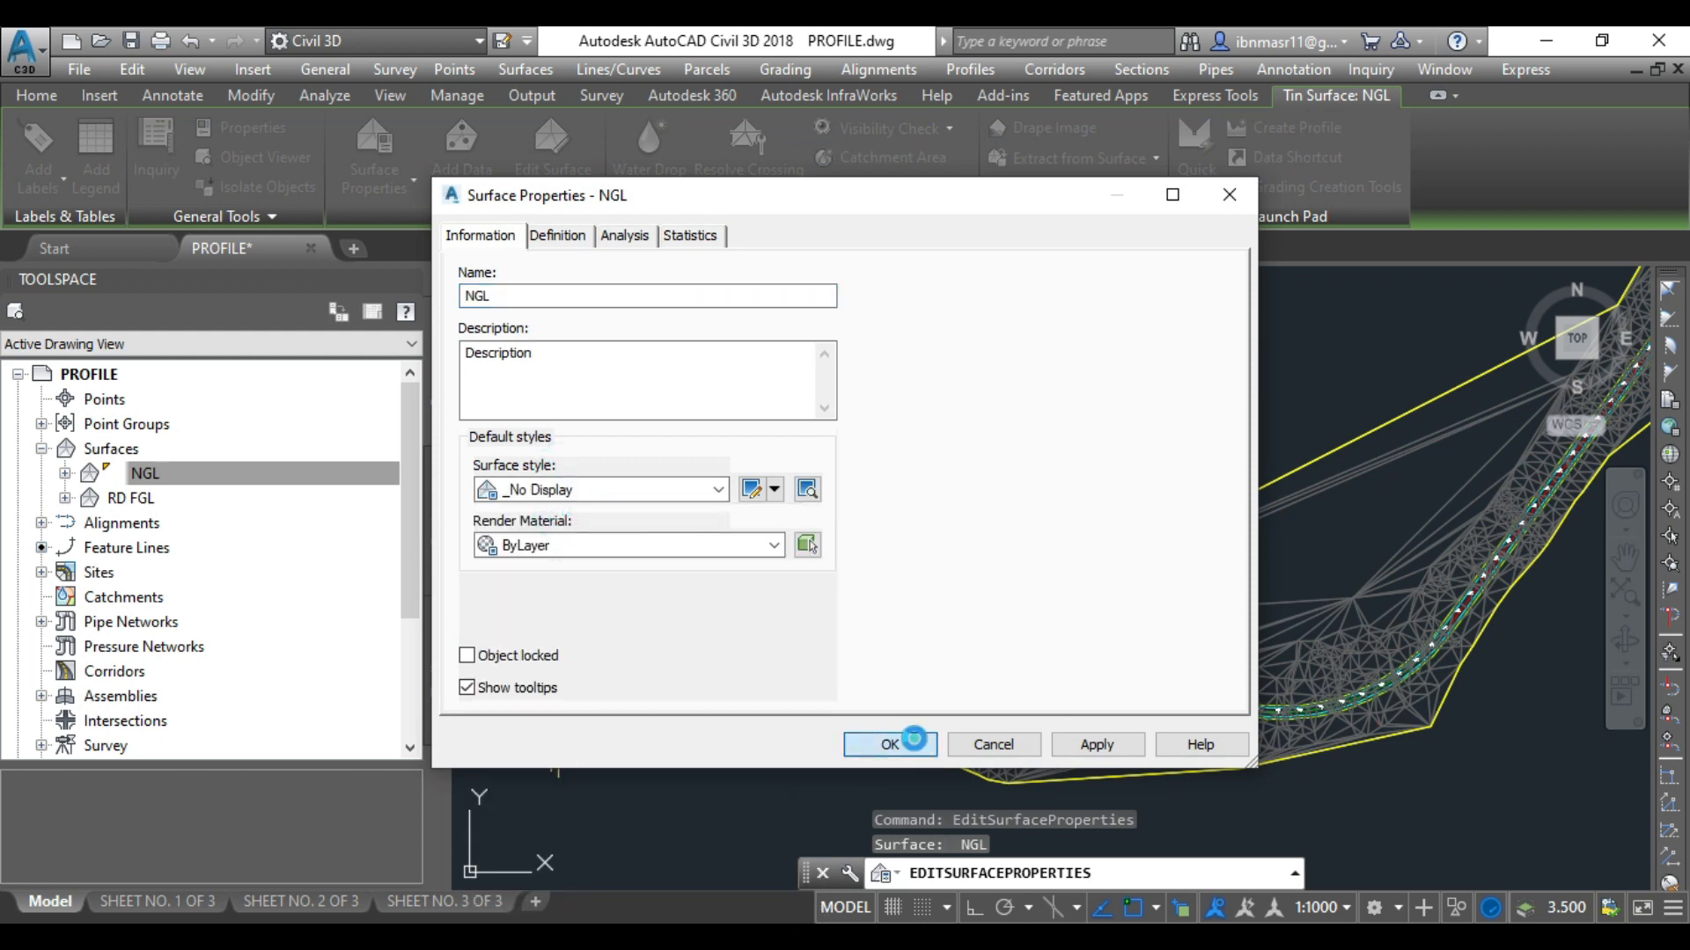
left_click(867, 745)
- Set the RD FGL surface's style to Border & Triangles & Points through its surface properties
right_click(126, 498)
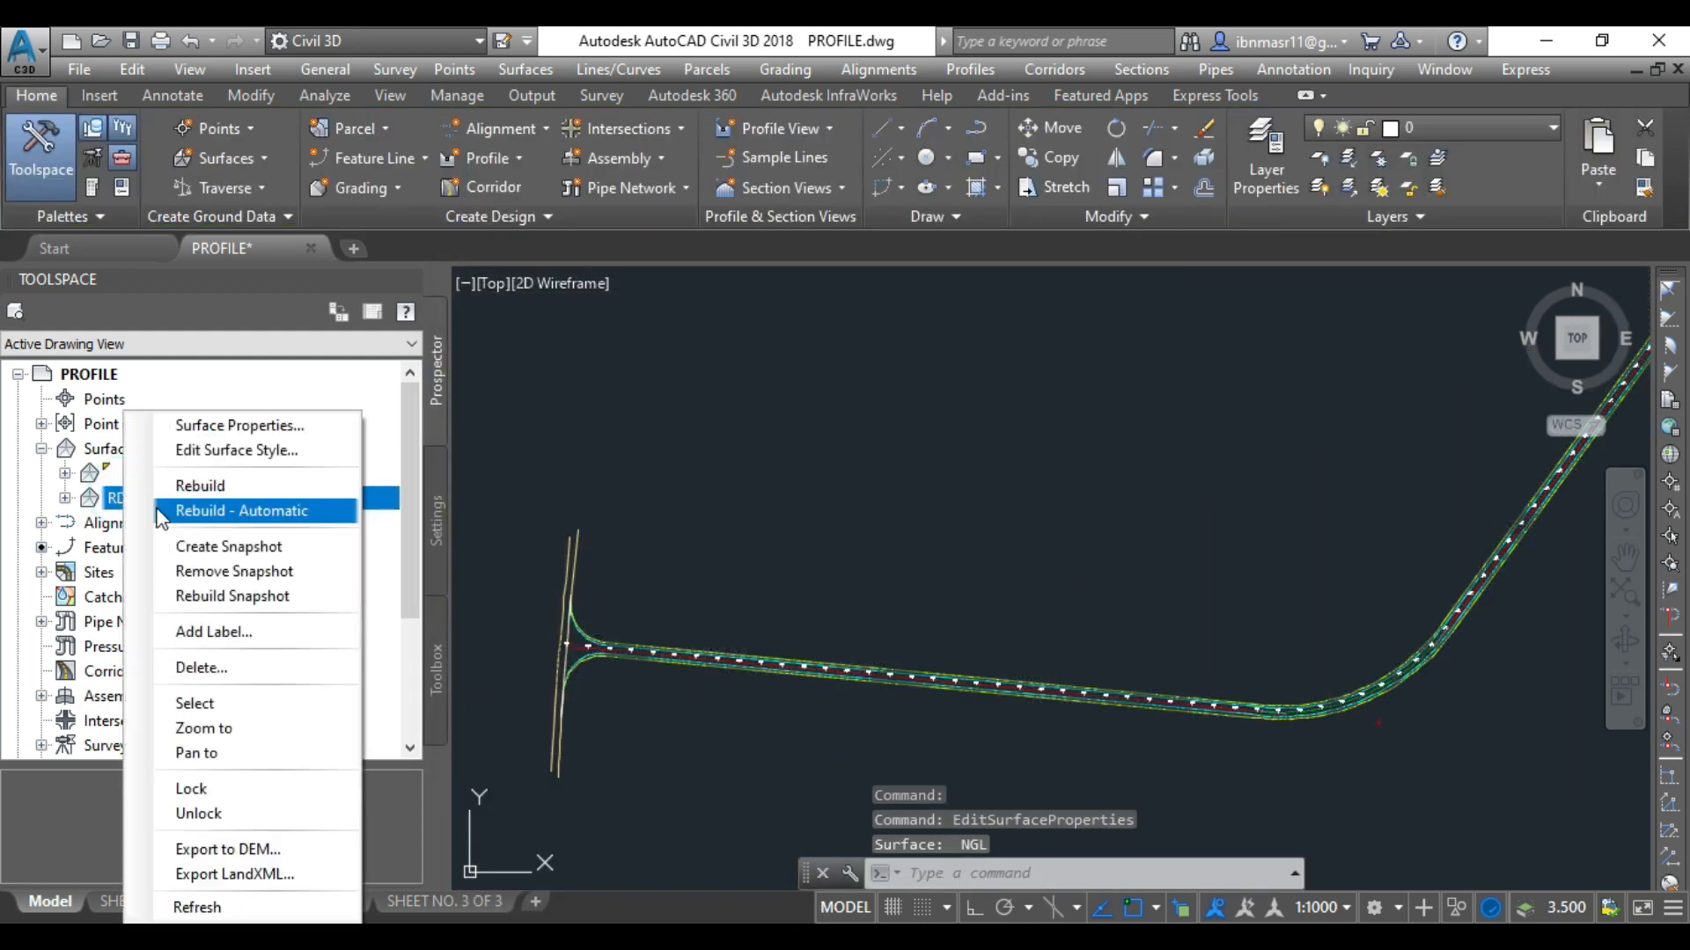
left_click(216, 426)
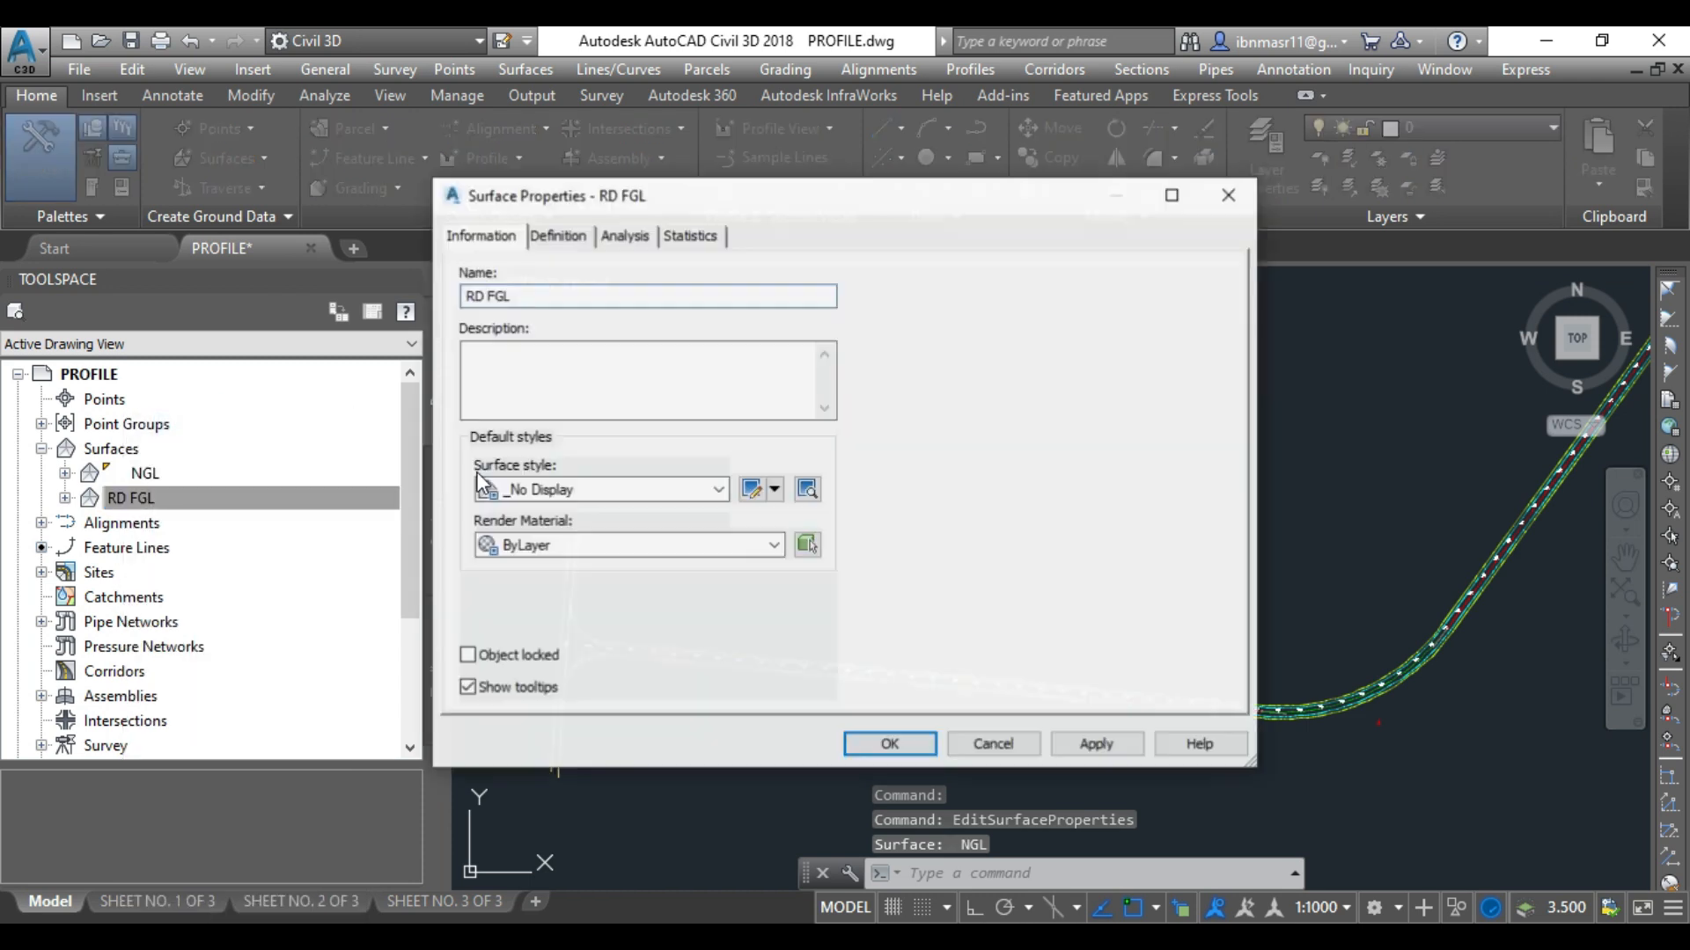
left_click(668, 490)
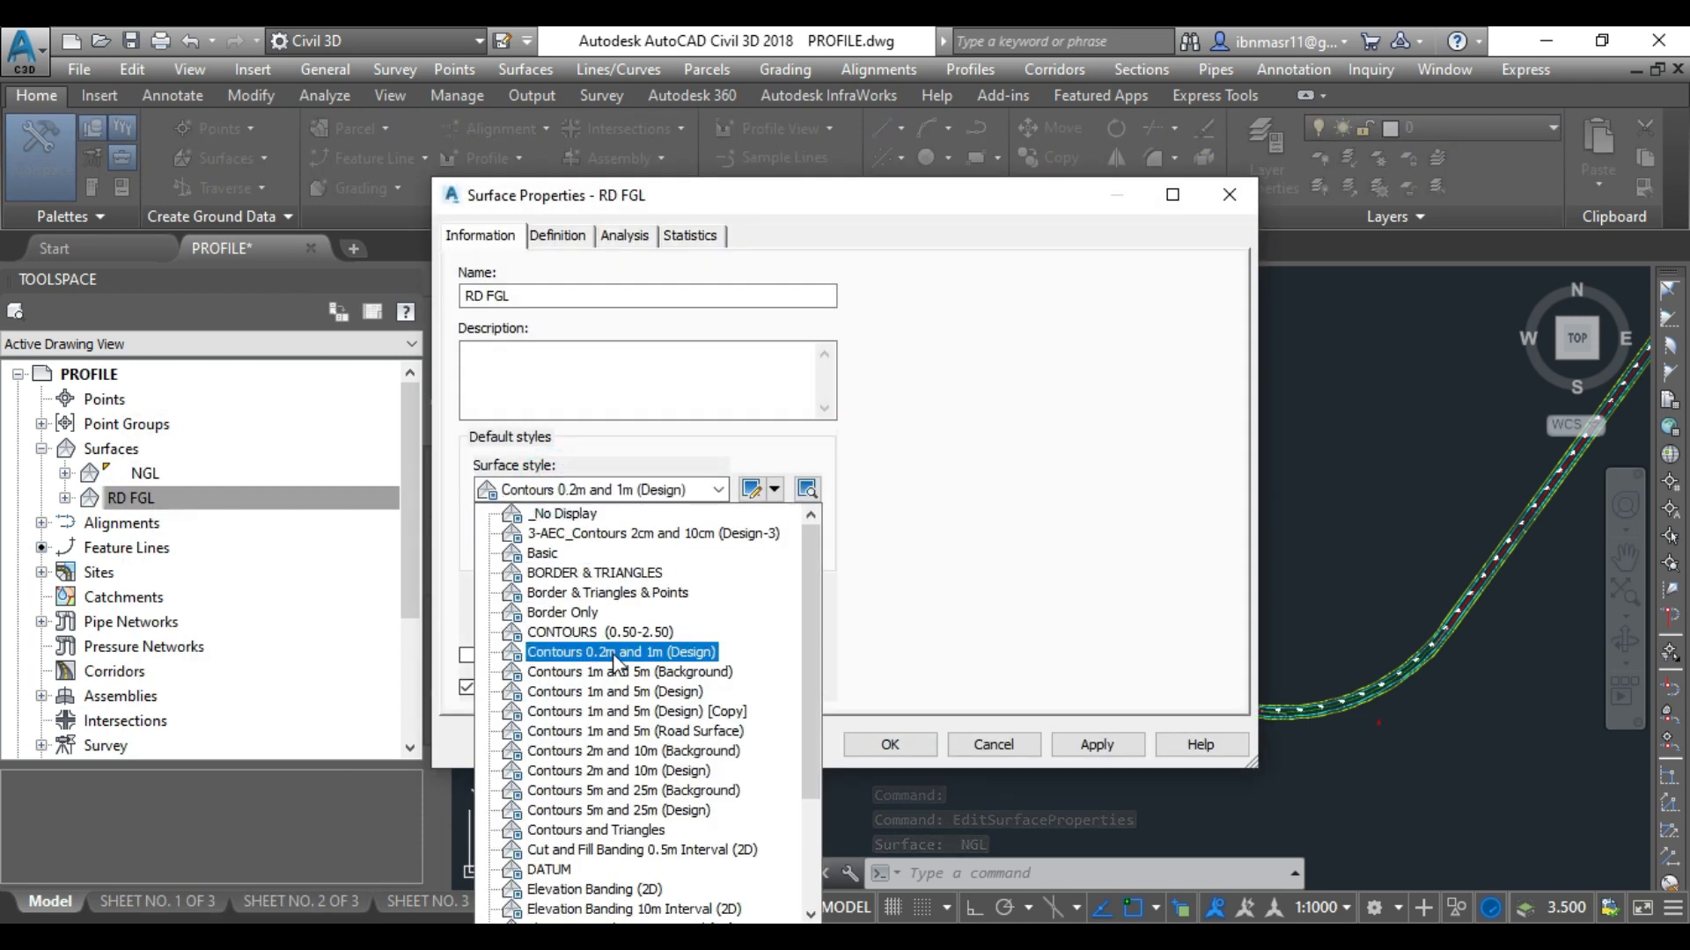
left_click(616, 593)
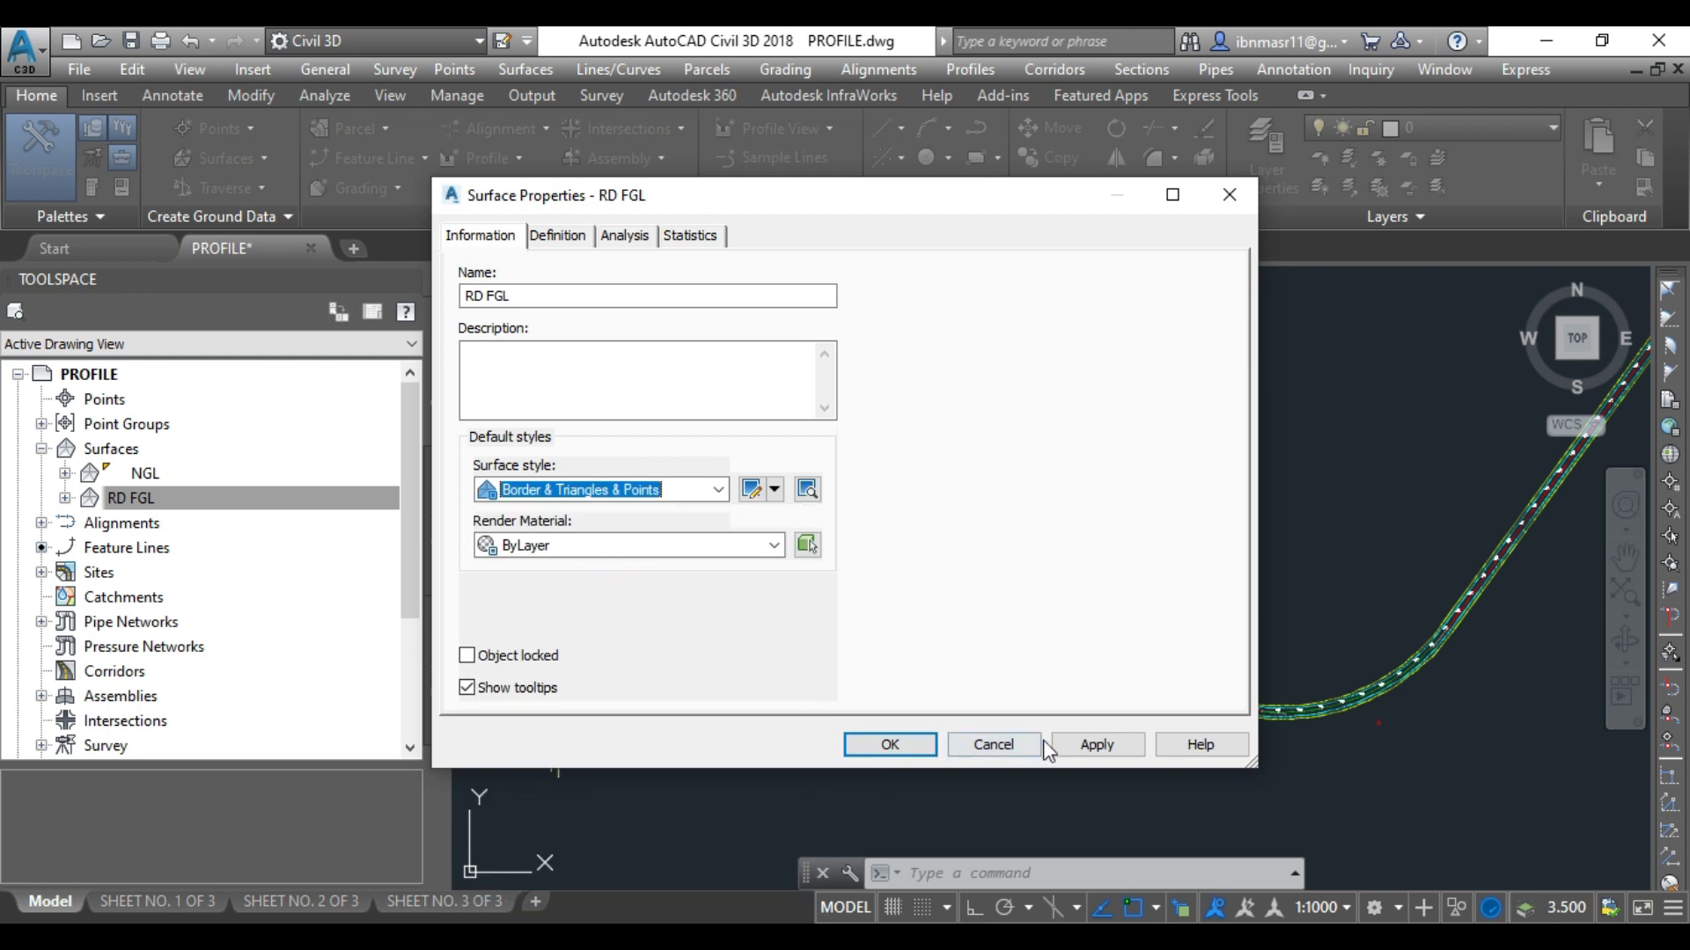
left_click(1097, 744)
left_click(889, 745)
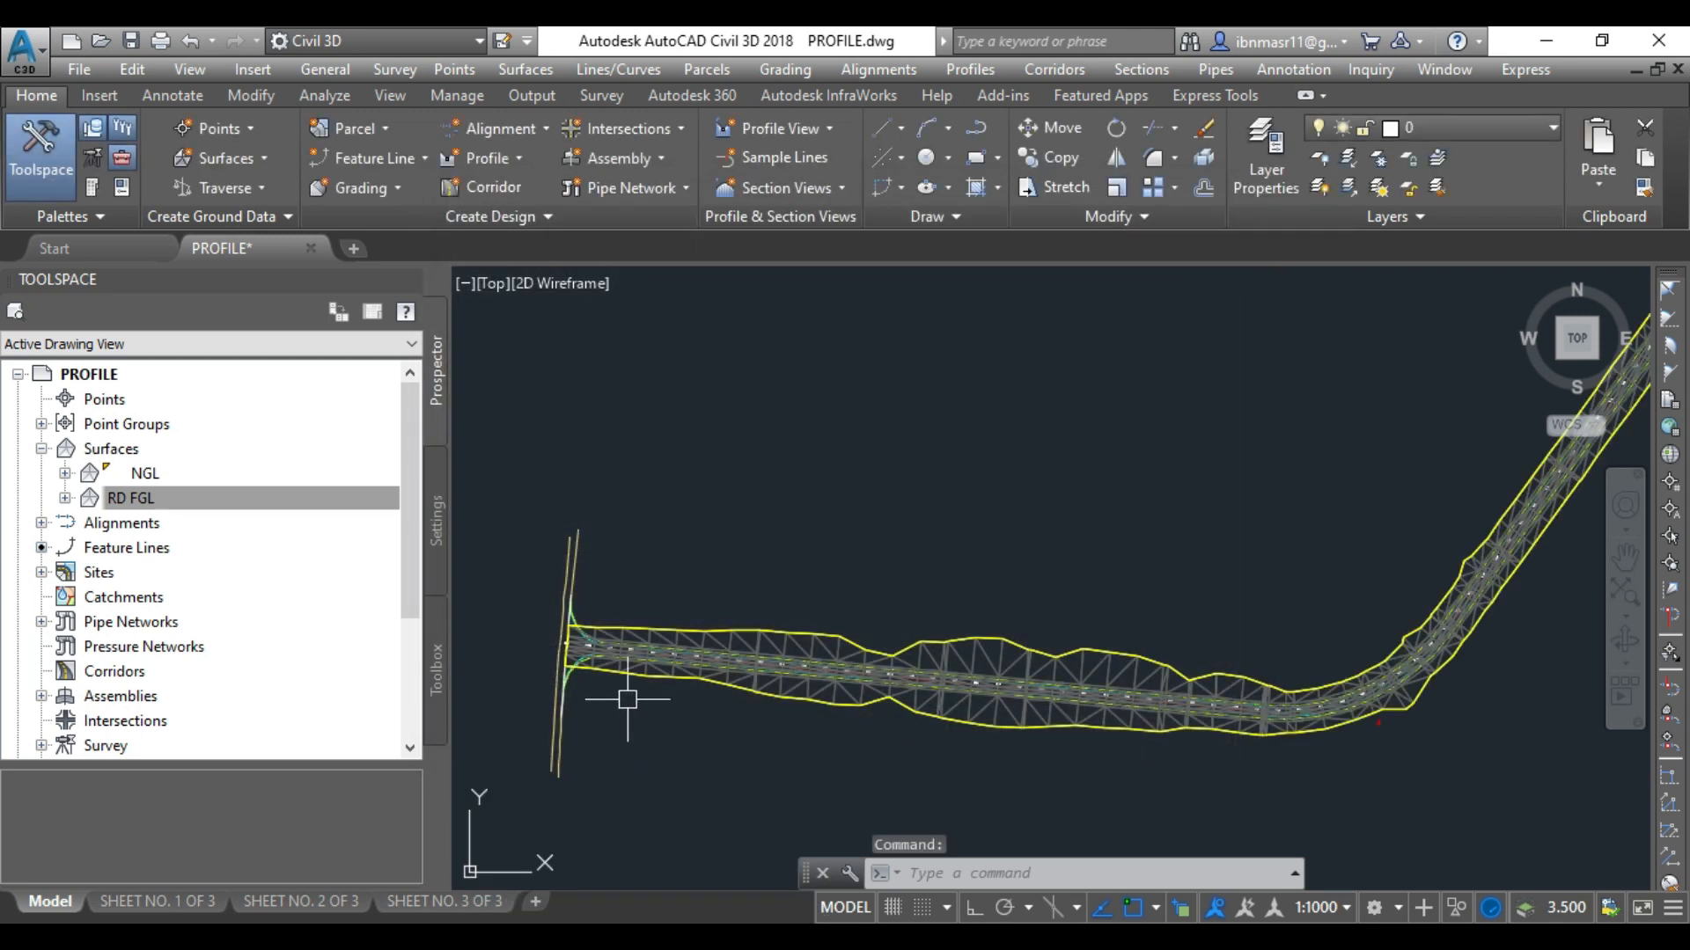
- Start creating a surface profile and choose HWYH-299 as its alignment
scroll(483, 742, "up", 1)
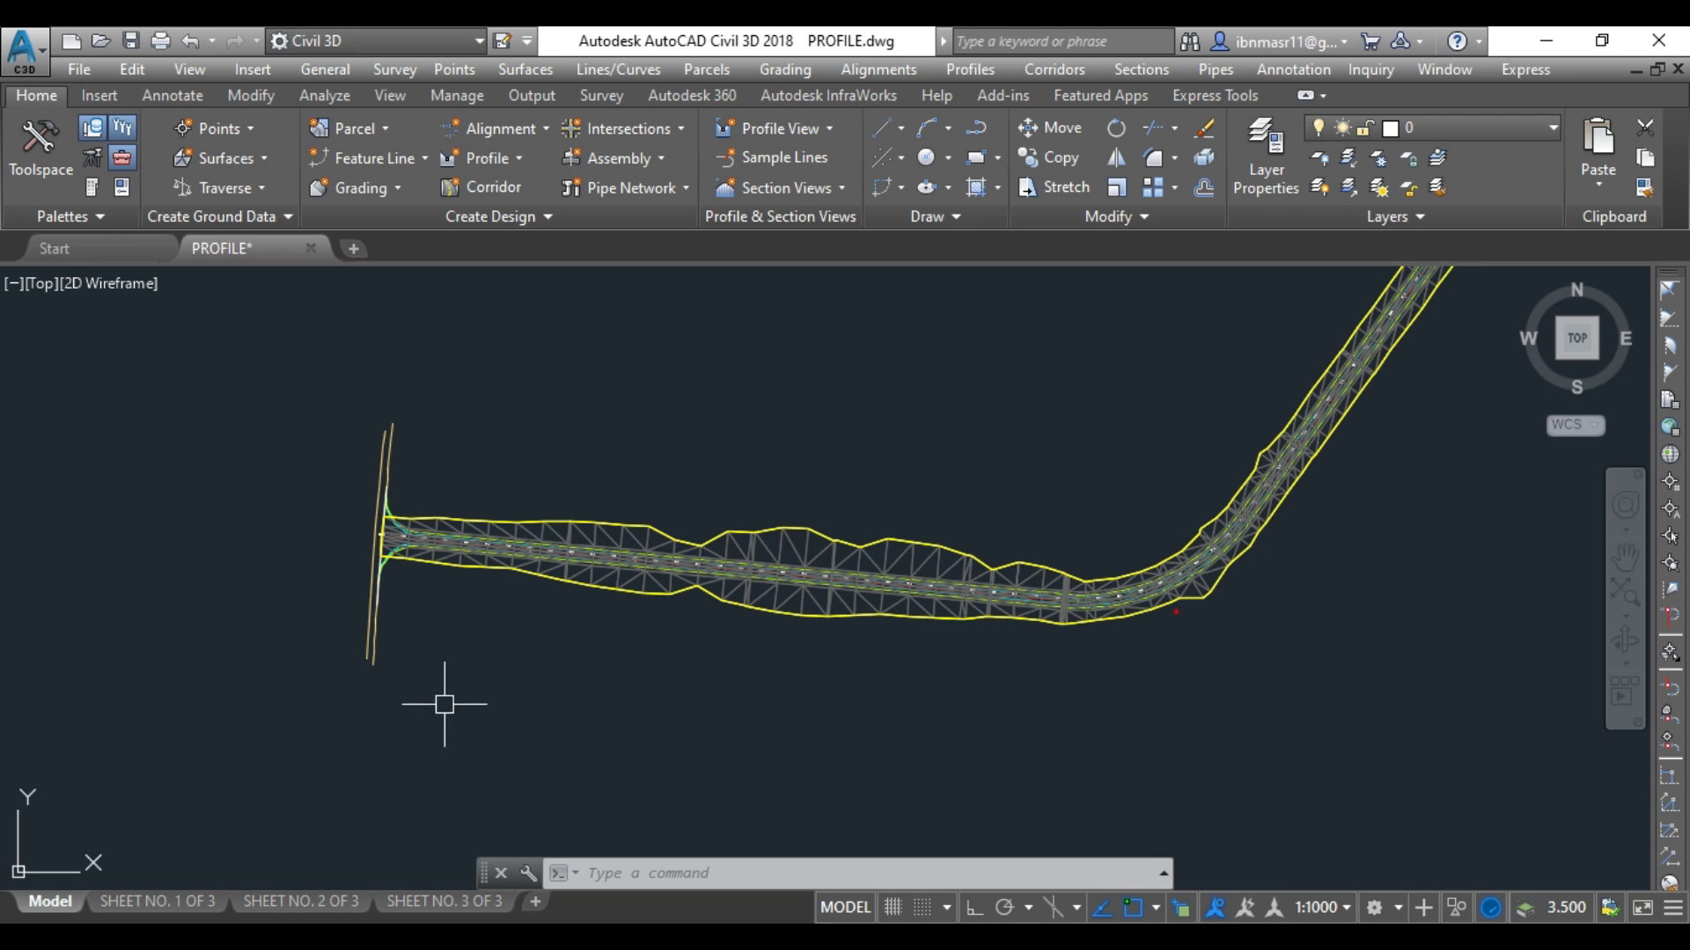
left_click(499, 161)
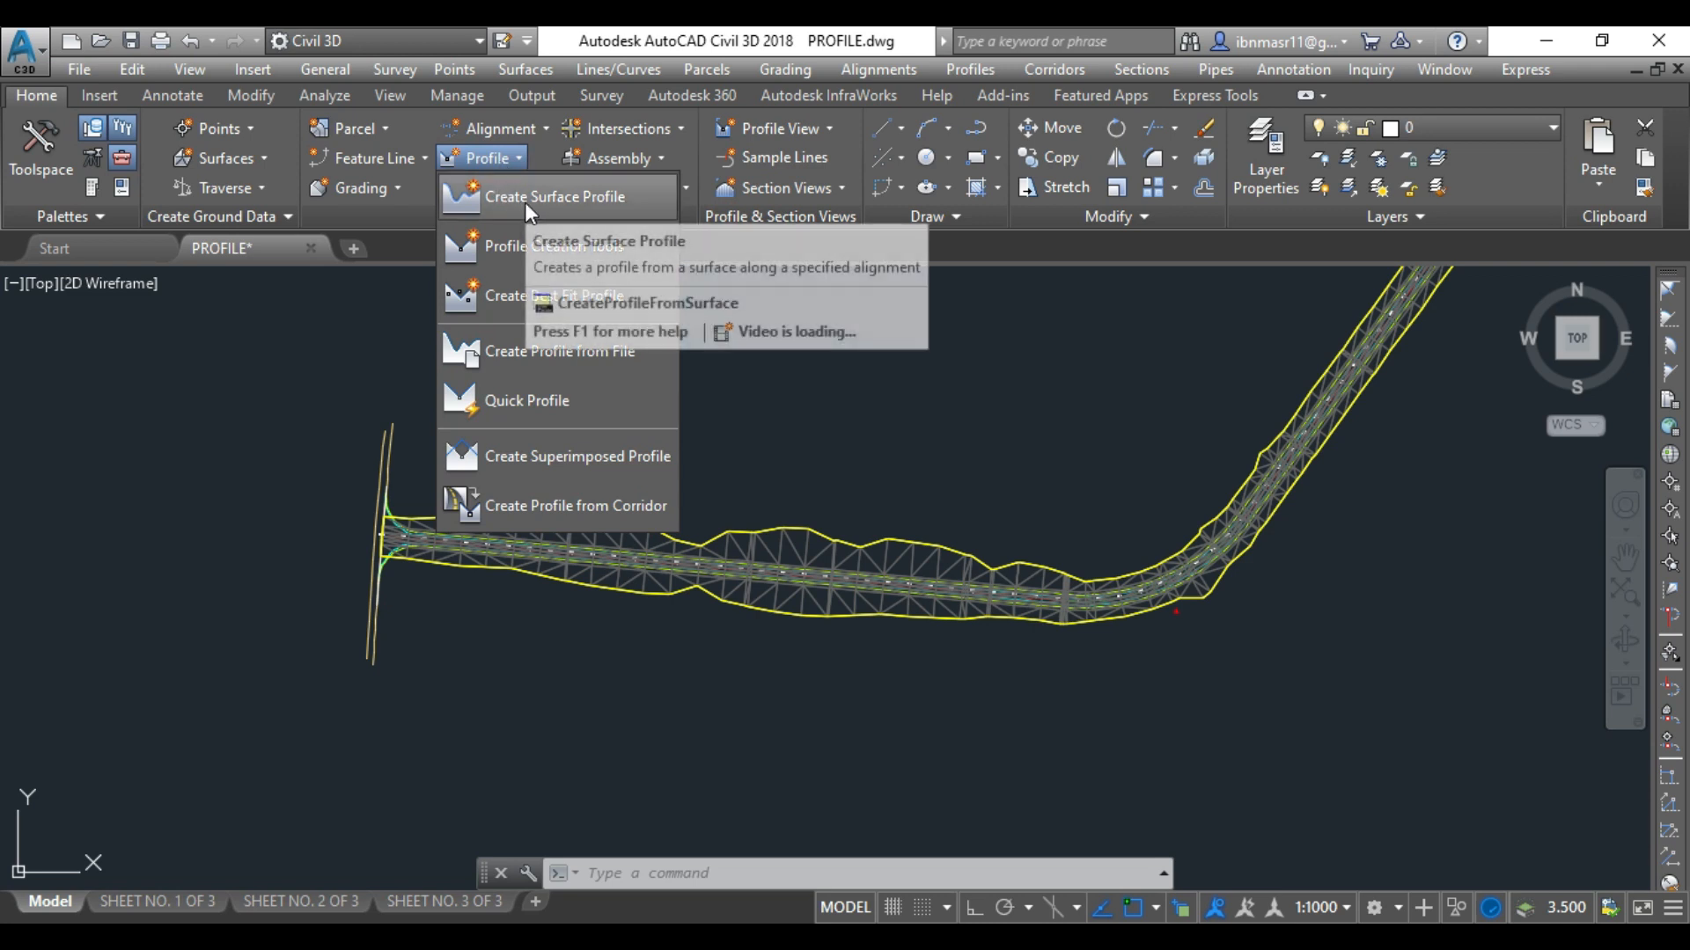
left_click(579, 207)
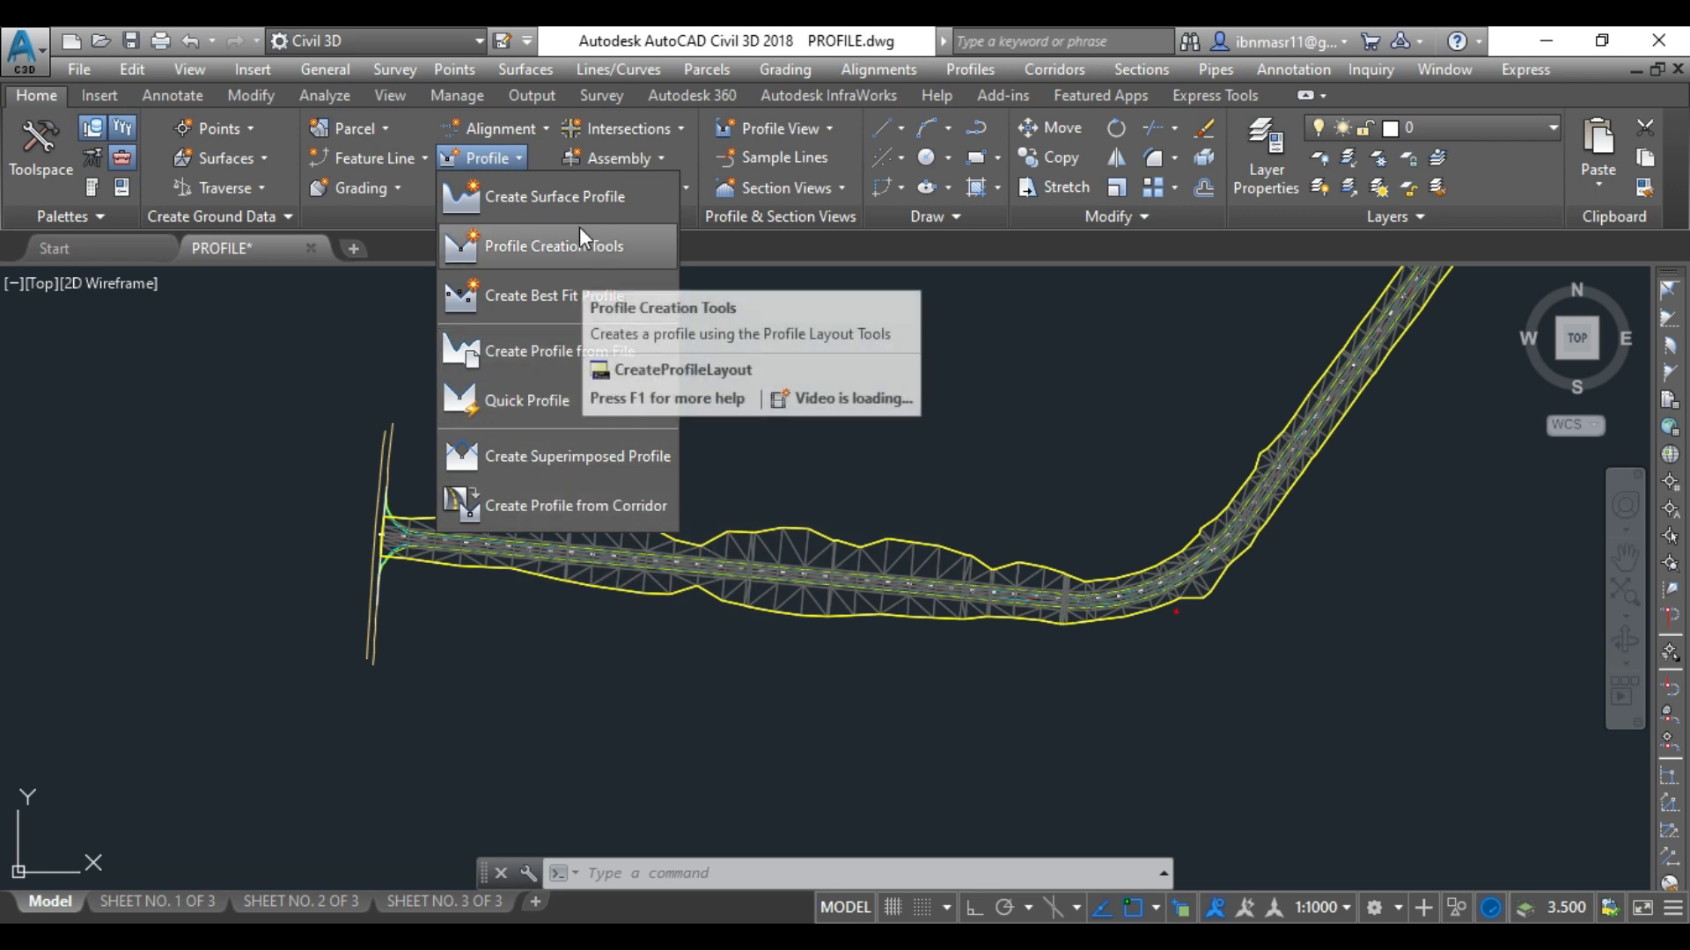
left_click(533, 208)
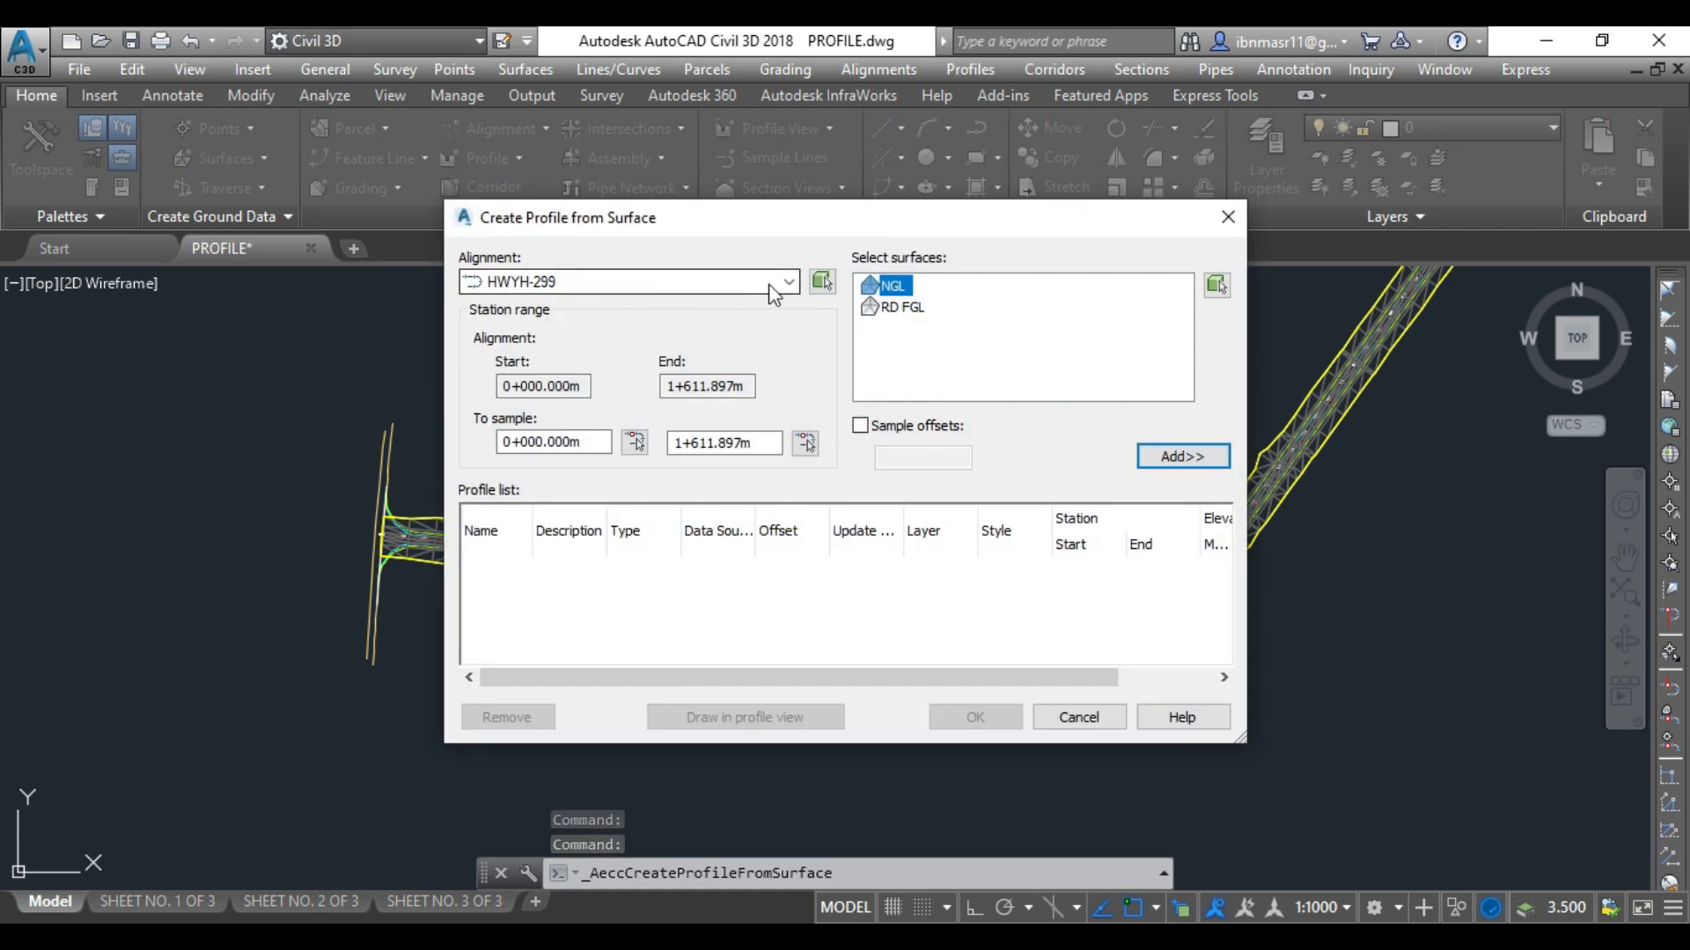
left_click(790, 283)
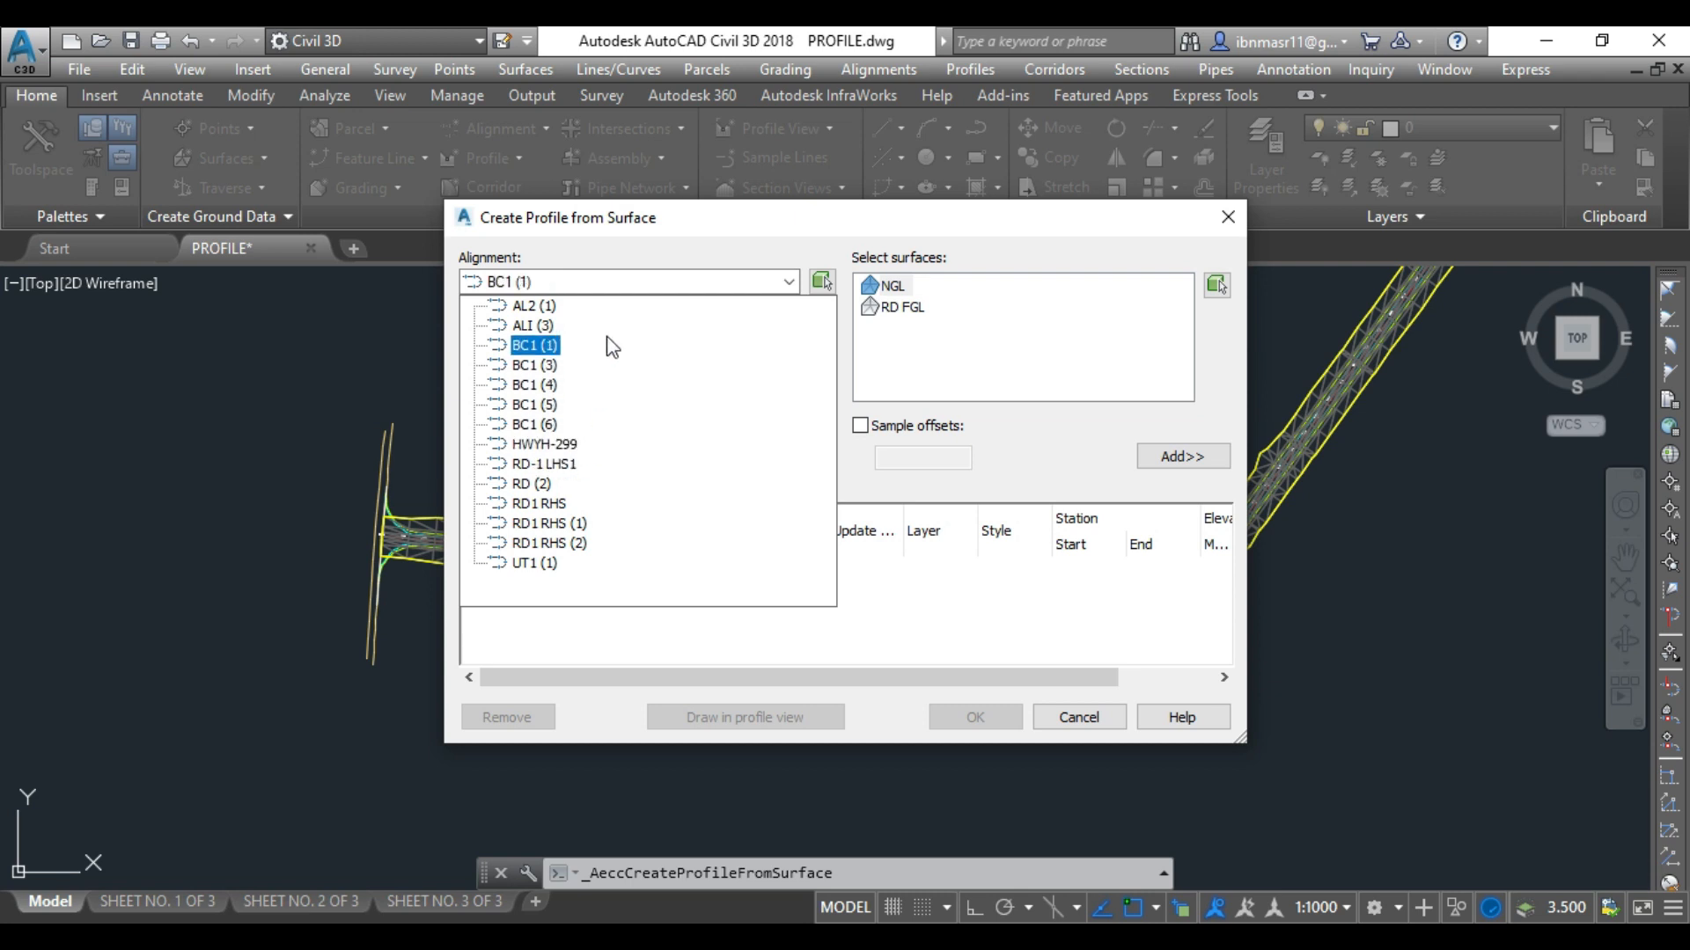
left_click(563, 445)
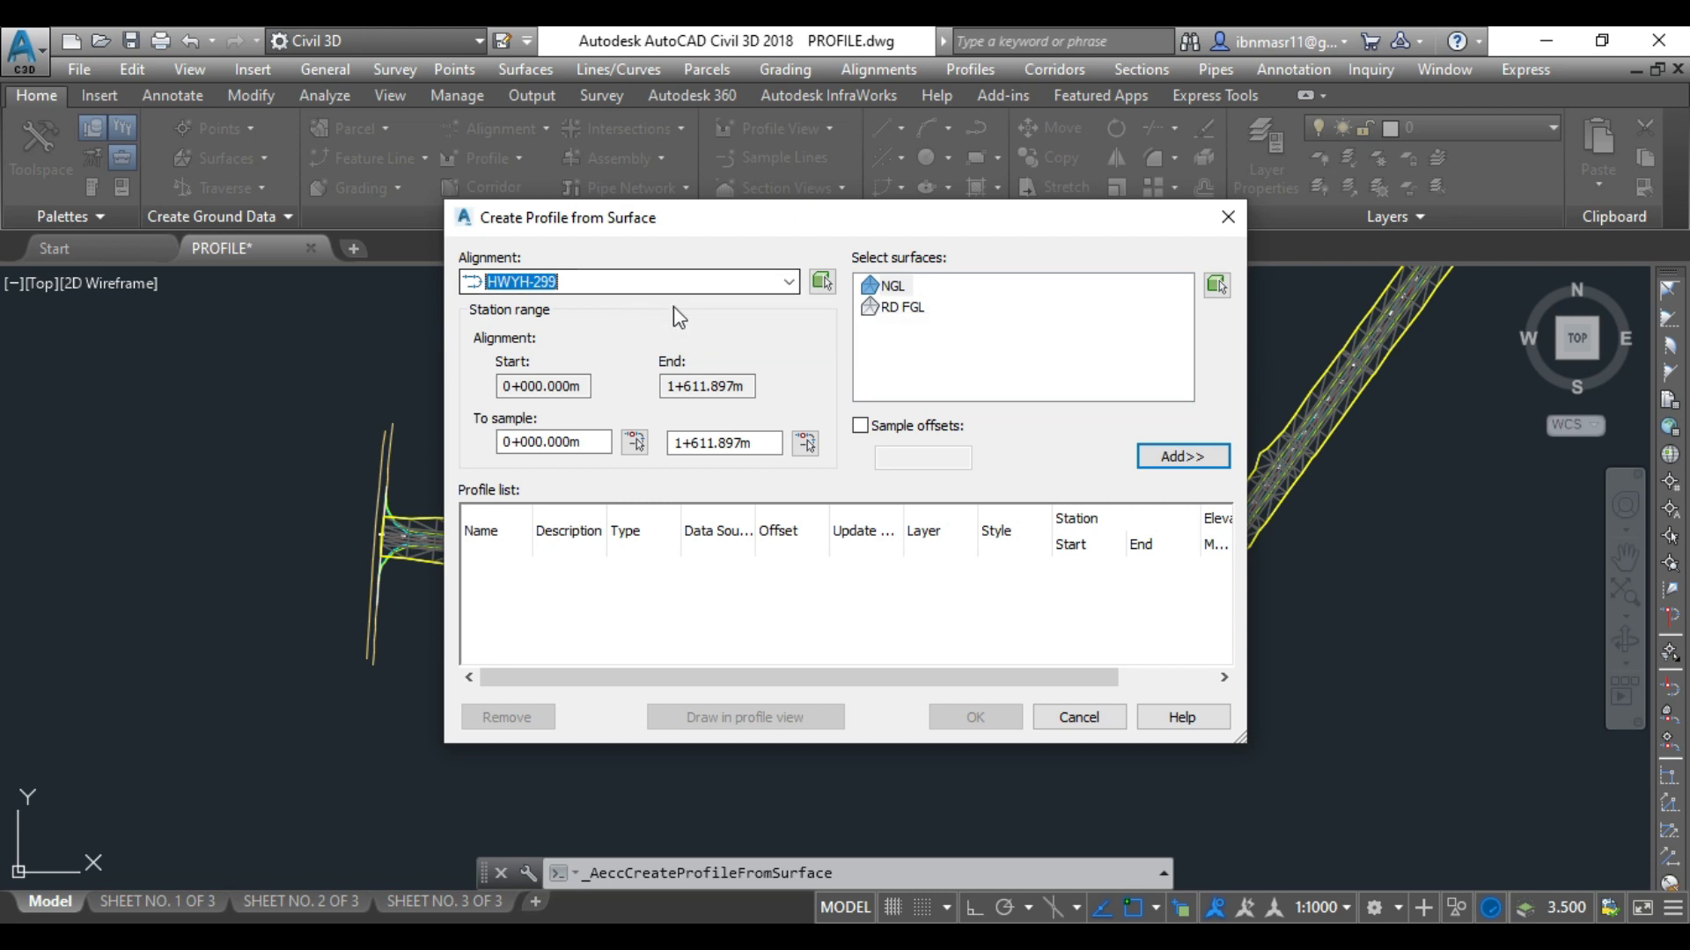
- Add the NGL and RD FGL surfaces to the profile list for the alignment
left_click(526, 388)
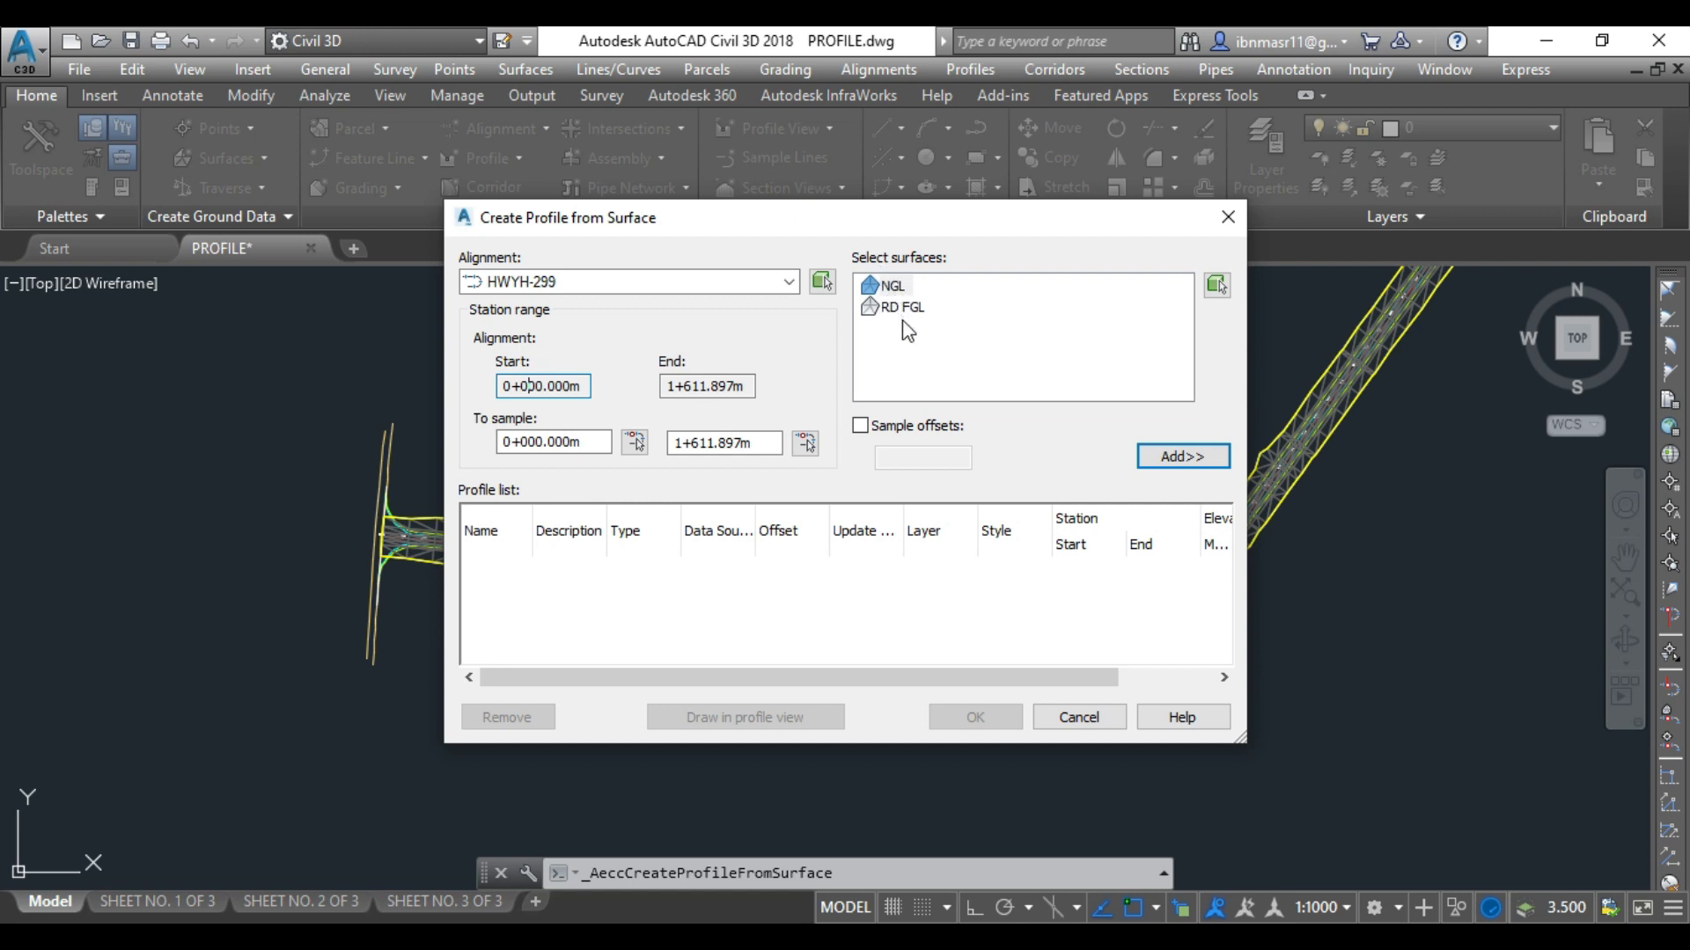
left_click(885, 288)
left_click(1176, 457)
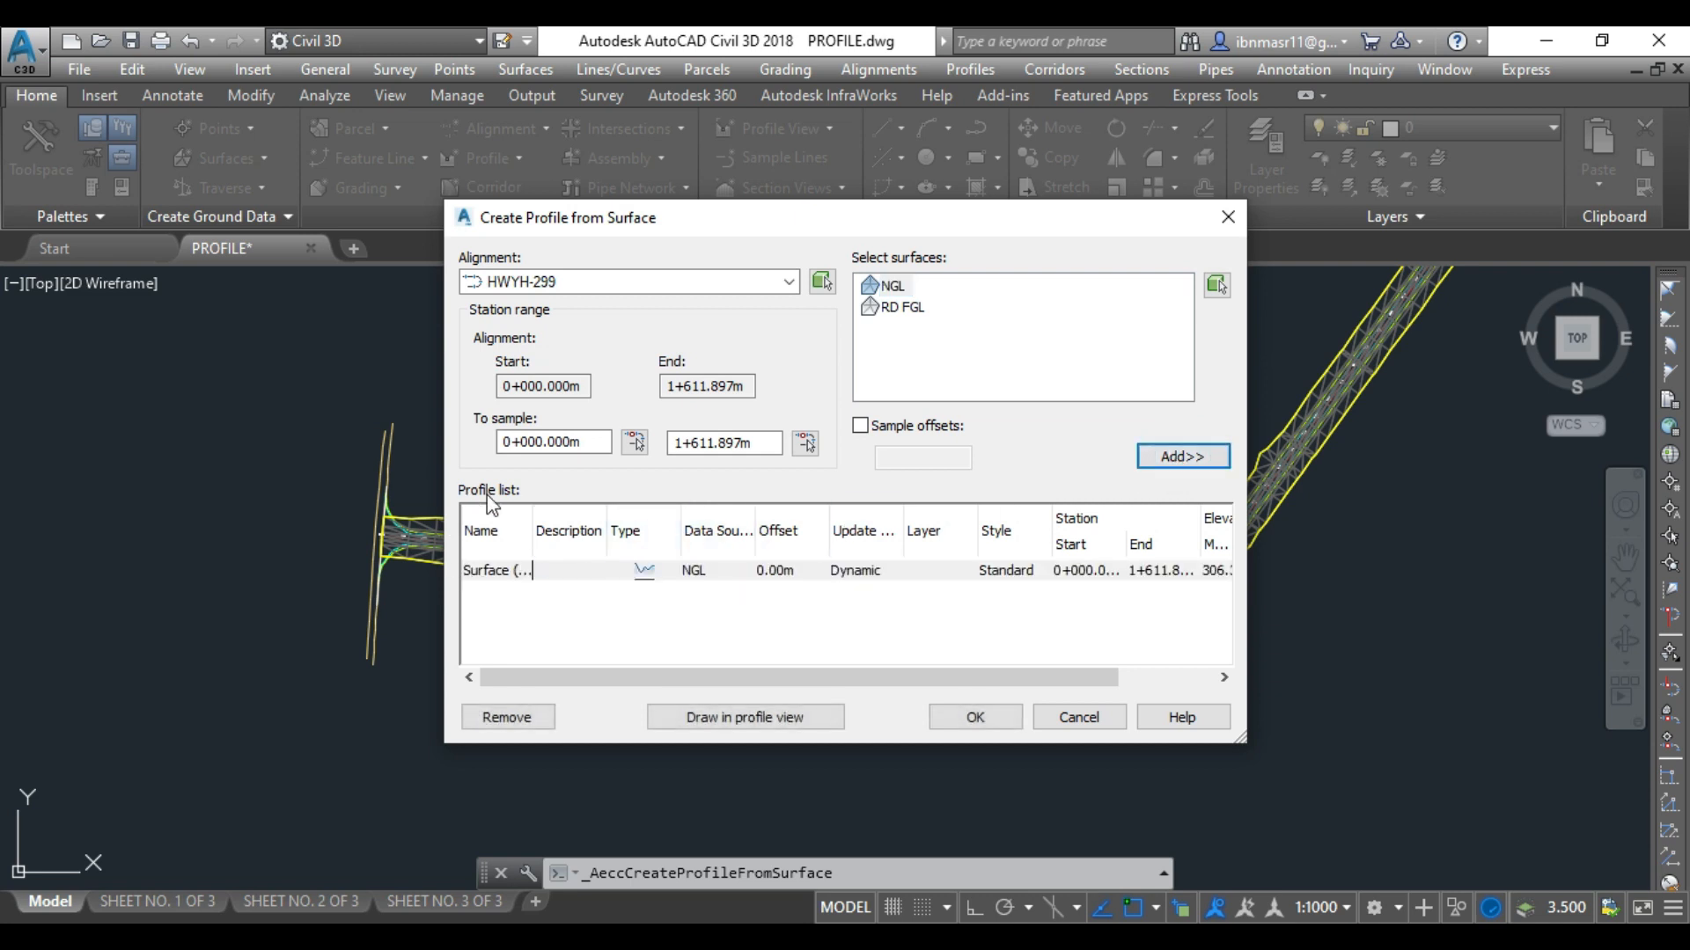
left_click(899, 310)
left_click(1165, 457)
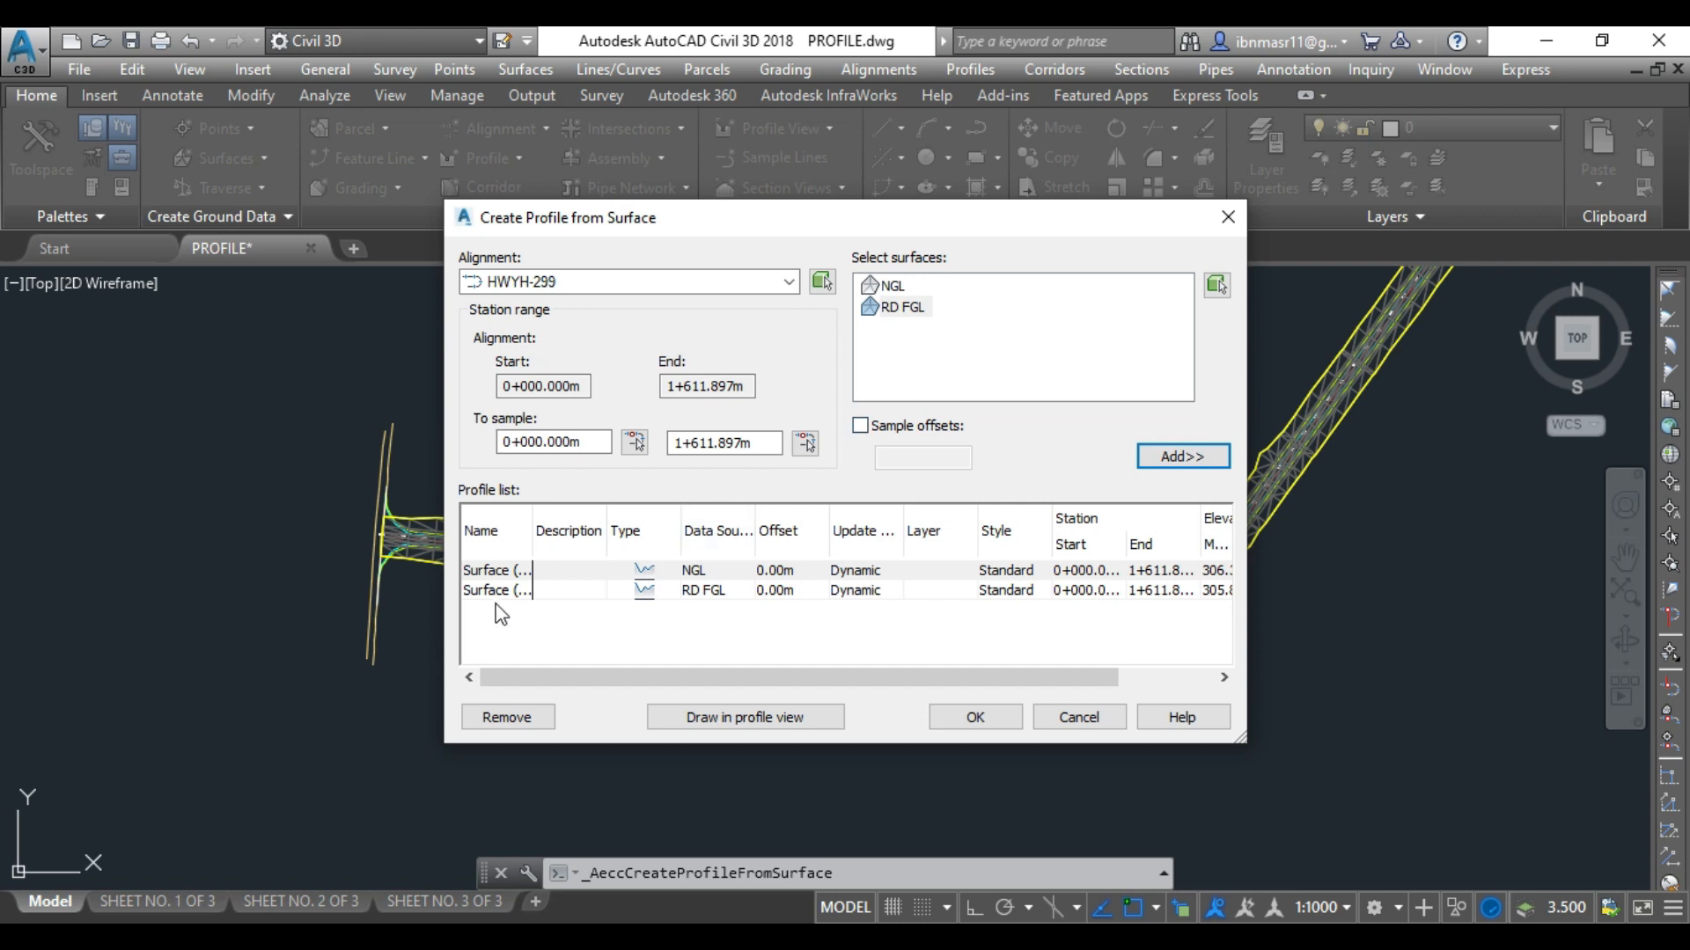
- Pick the road surface directly in the drawing as a source surface for the profile
left_click(1217, 285)
left_click(739, 611)
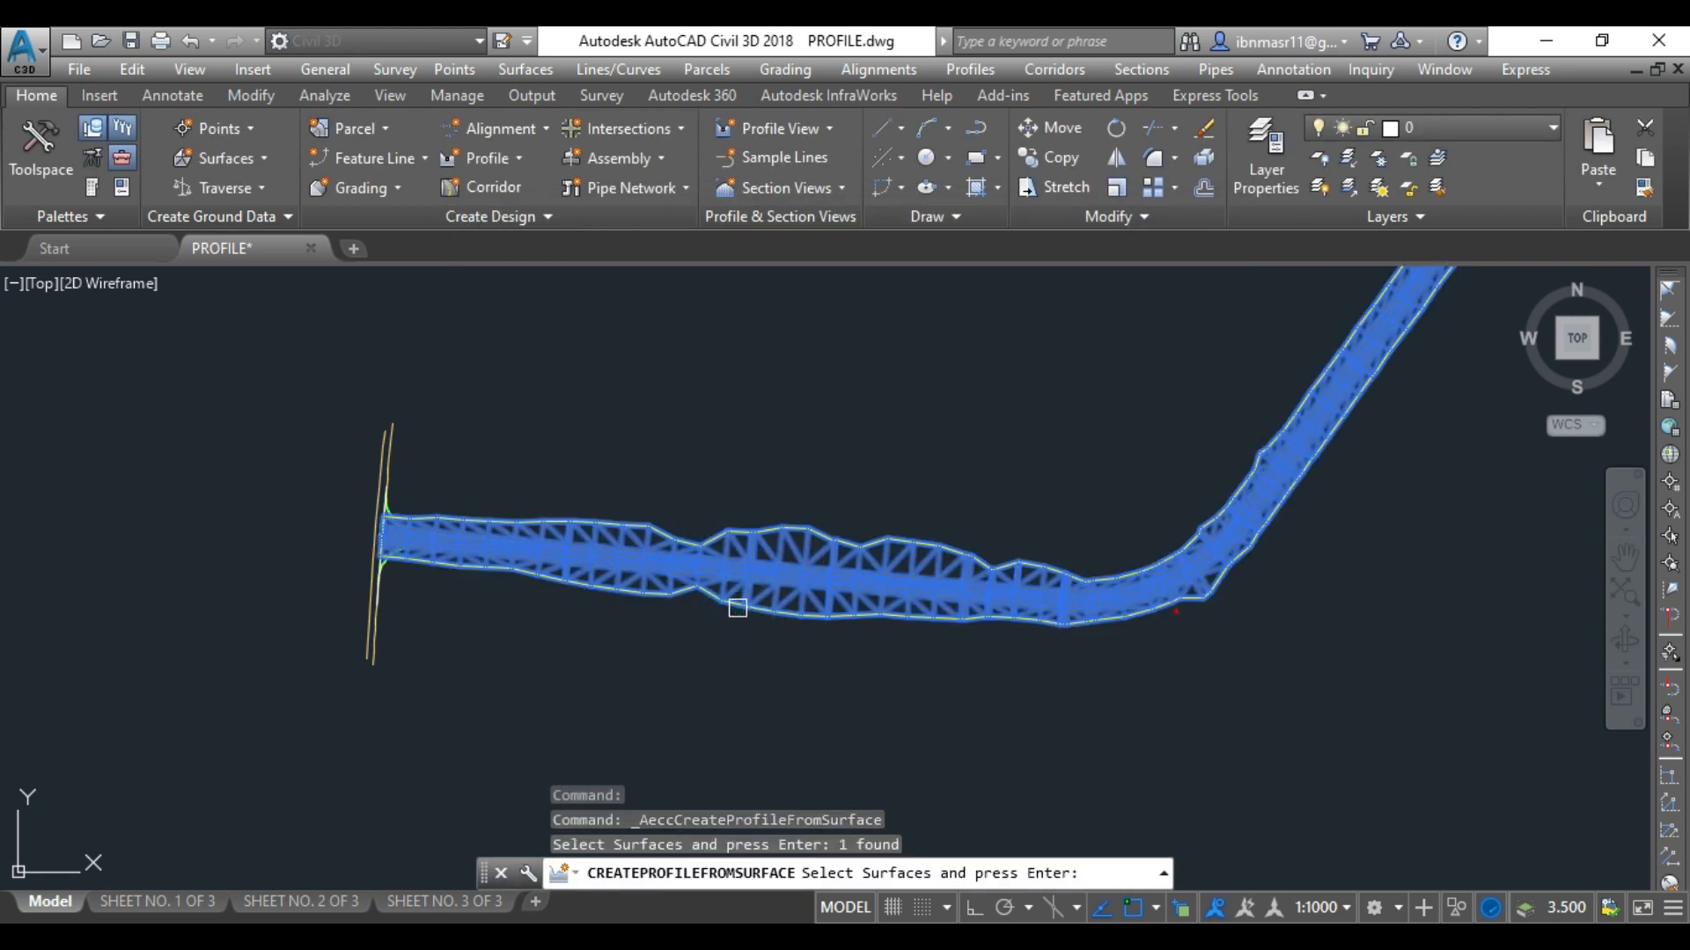
key("Return")
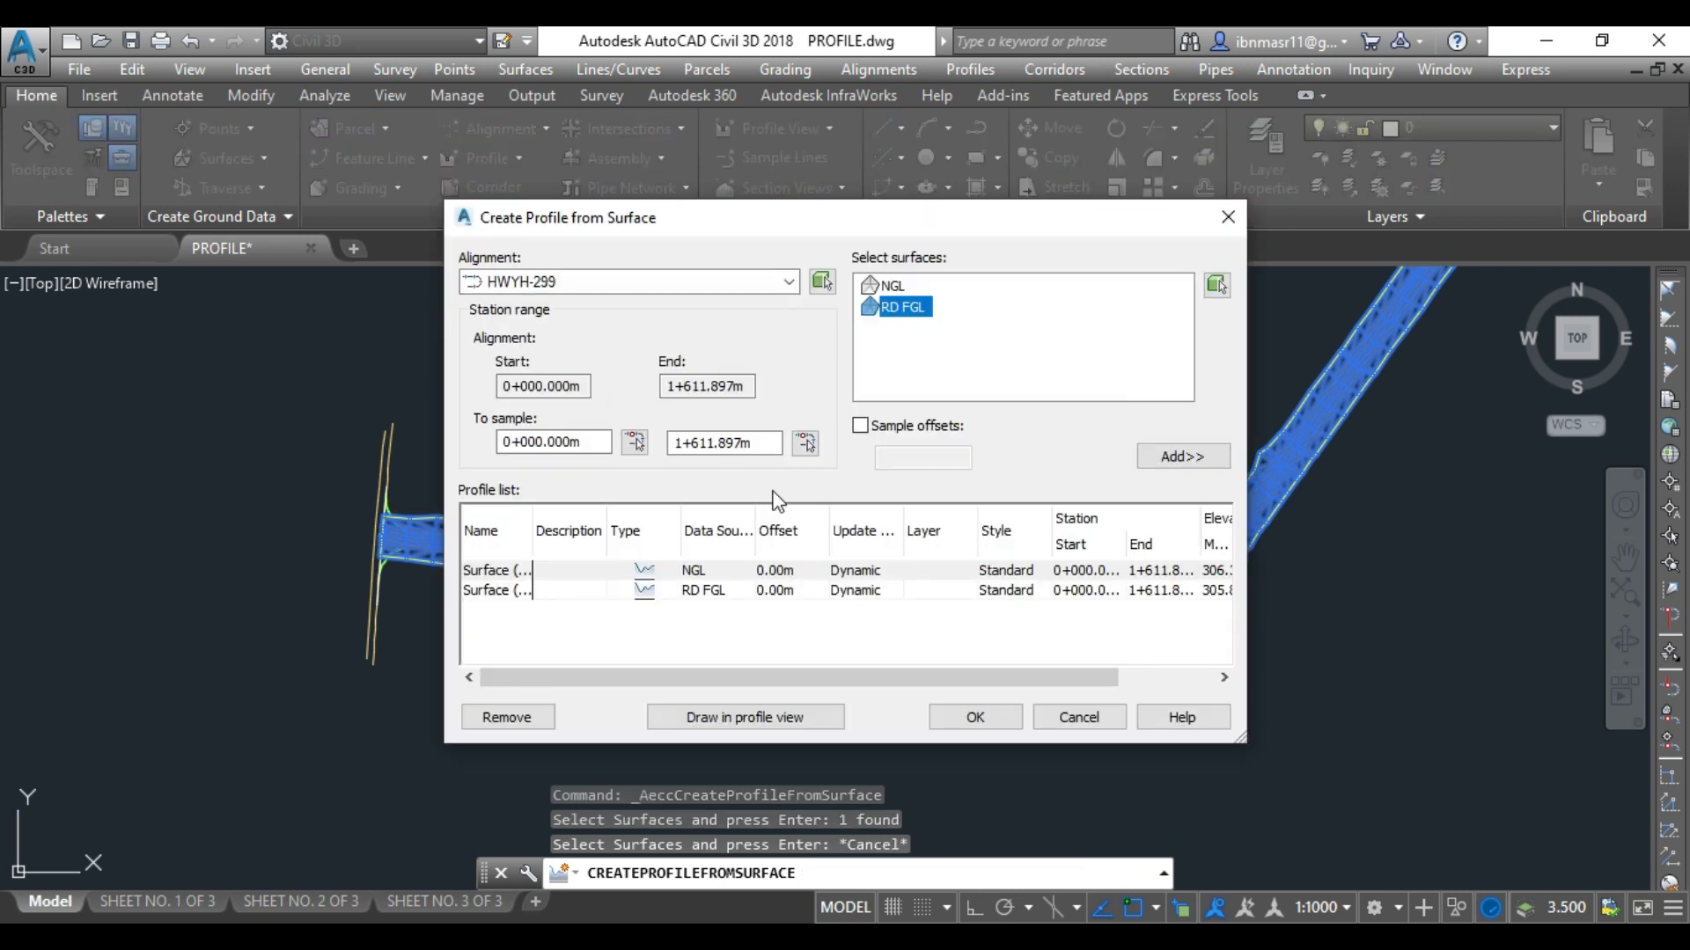
- Start drawing the profiles in a profile view, naming it "road" with the AEC_Profile View Style
left_click(701, 720)
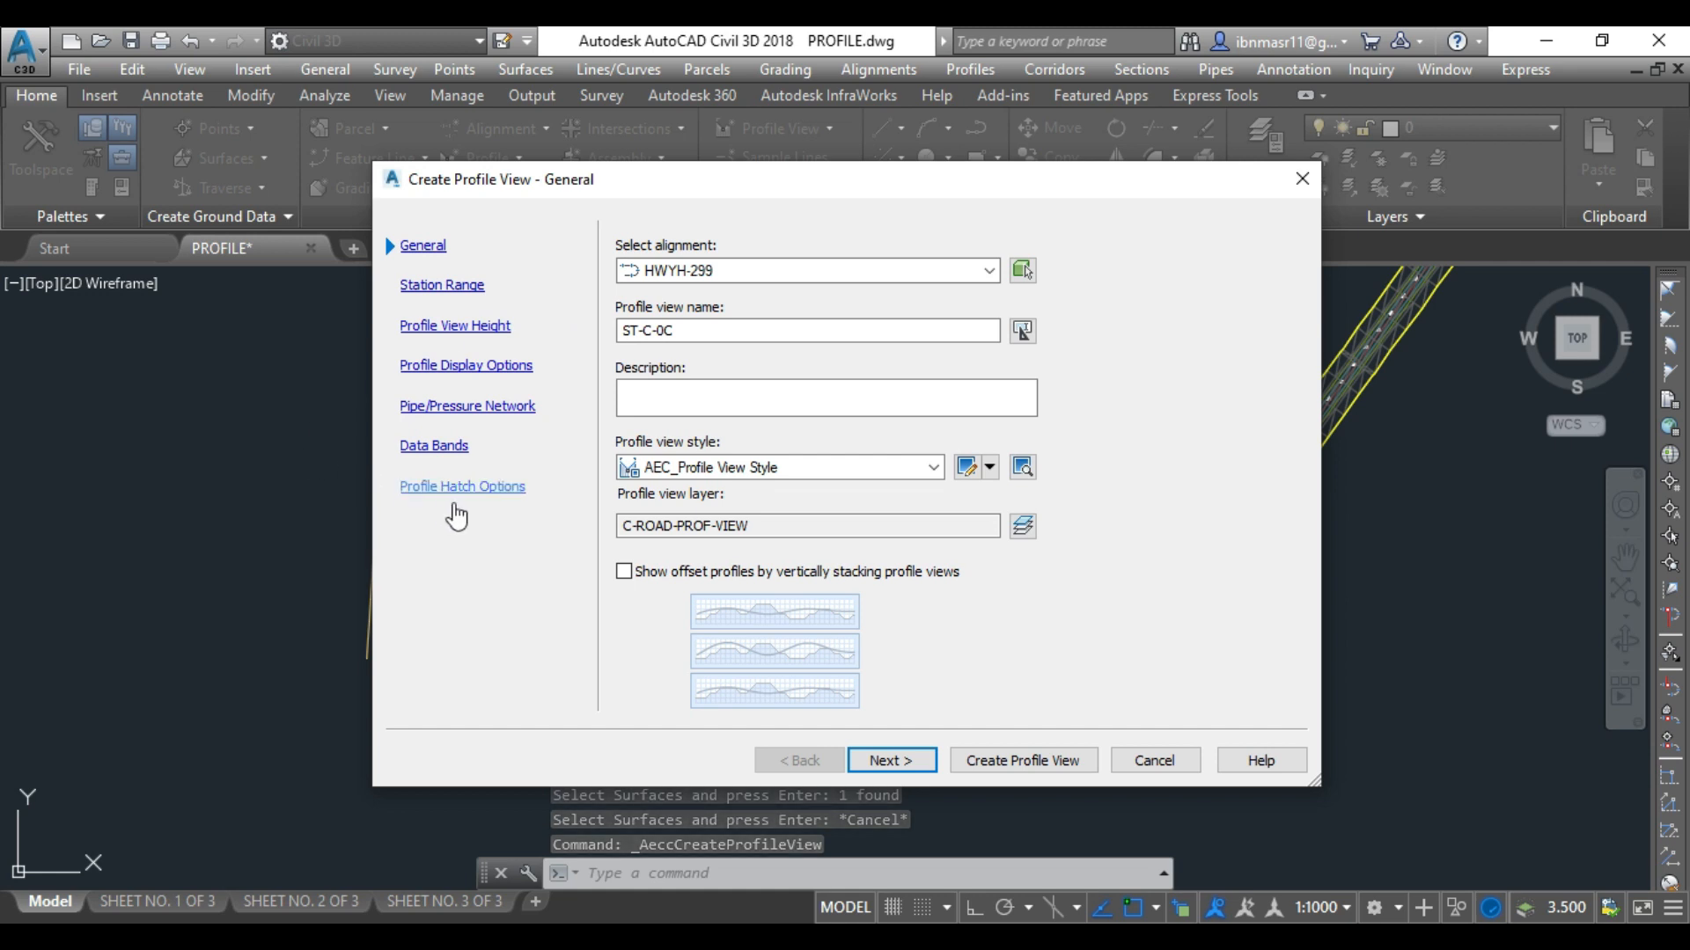
left_click_drag(806, 201, 679, 150)
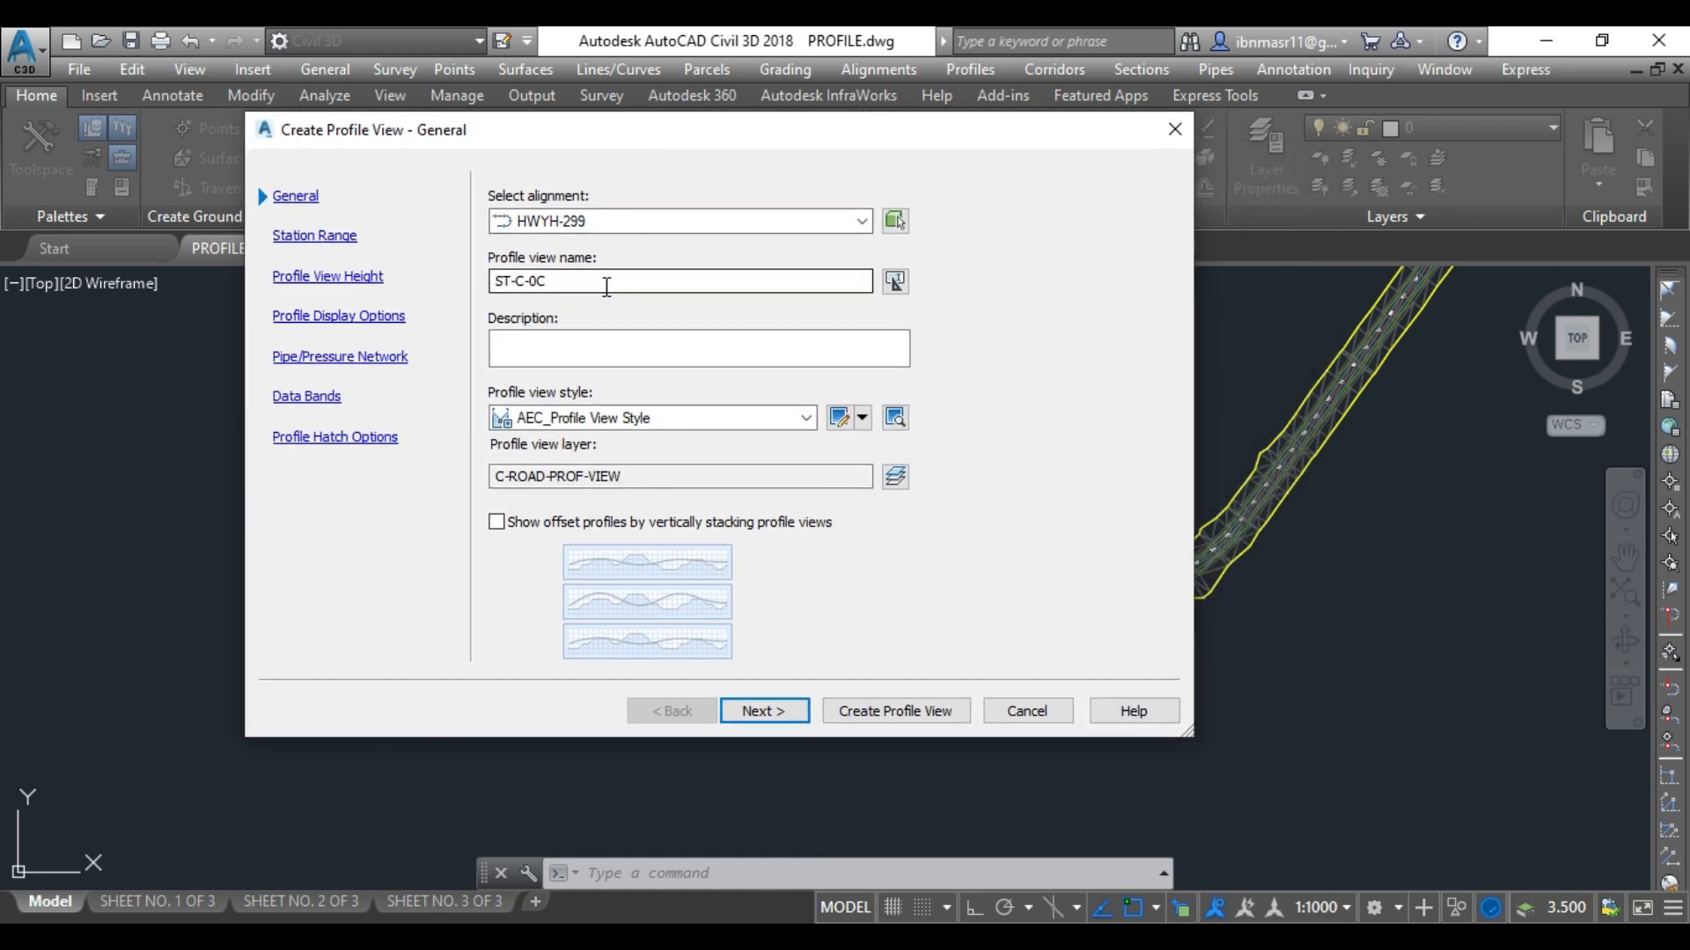
double_click(575, 288)
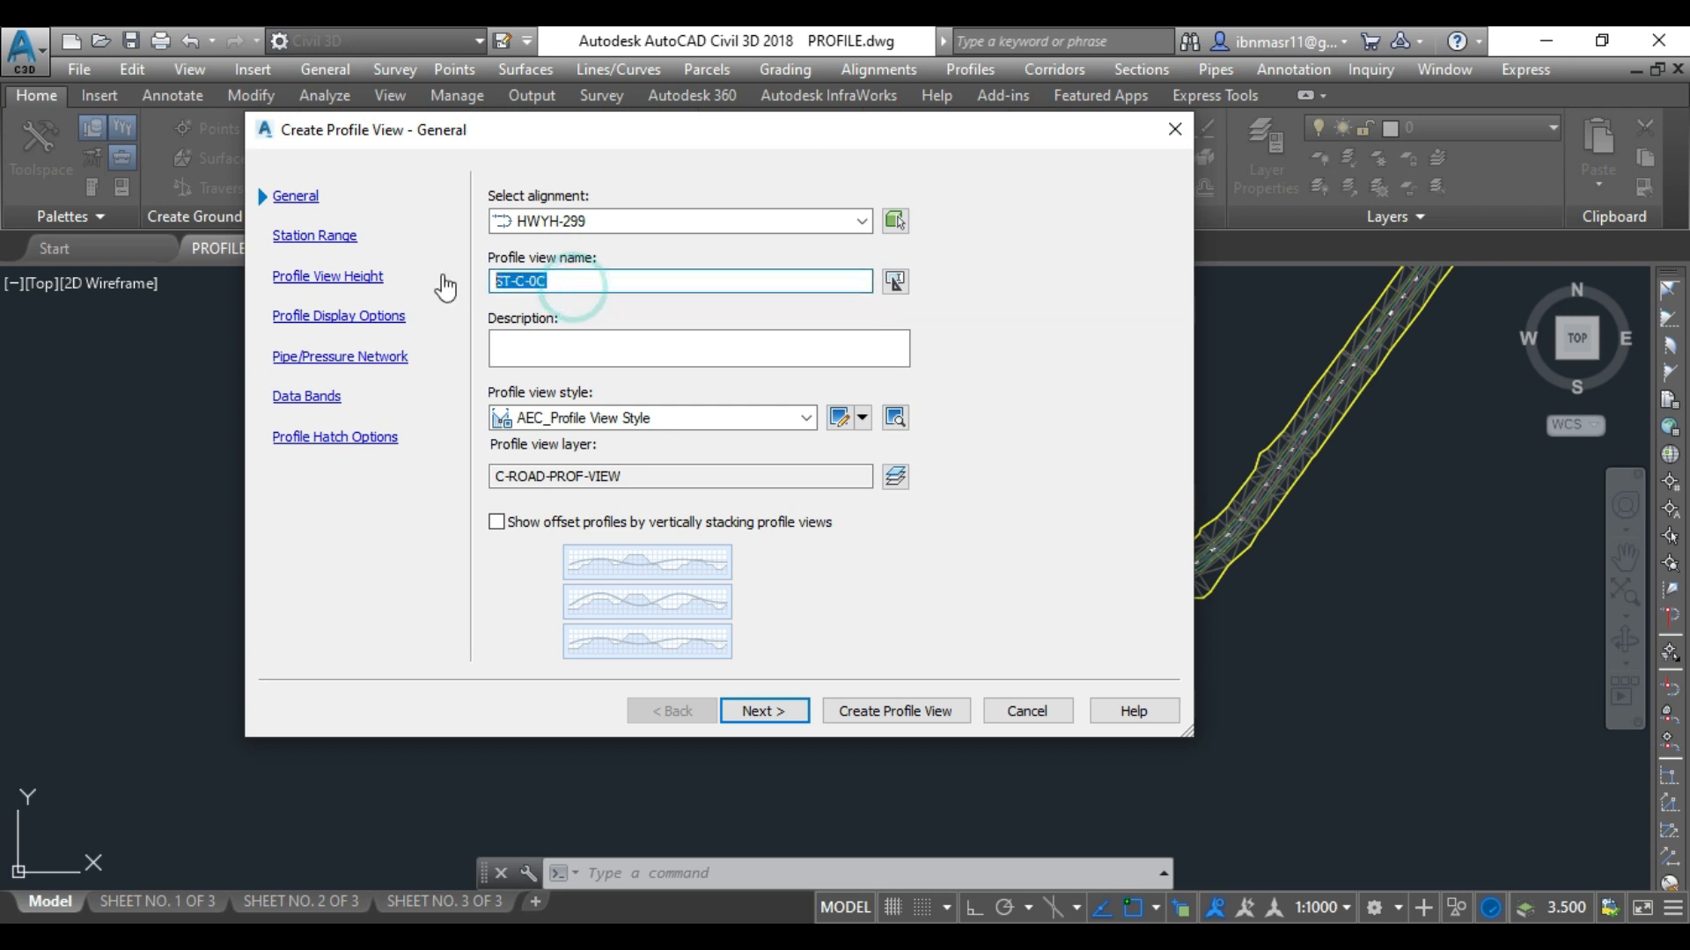
type("road")
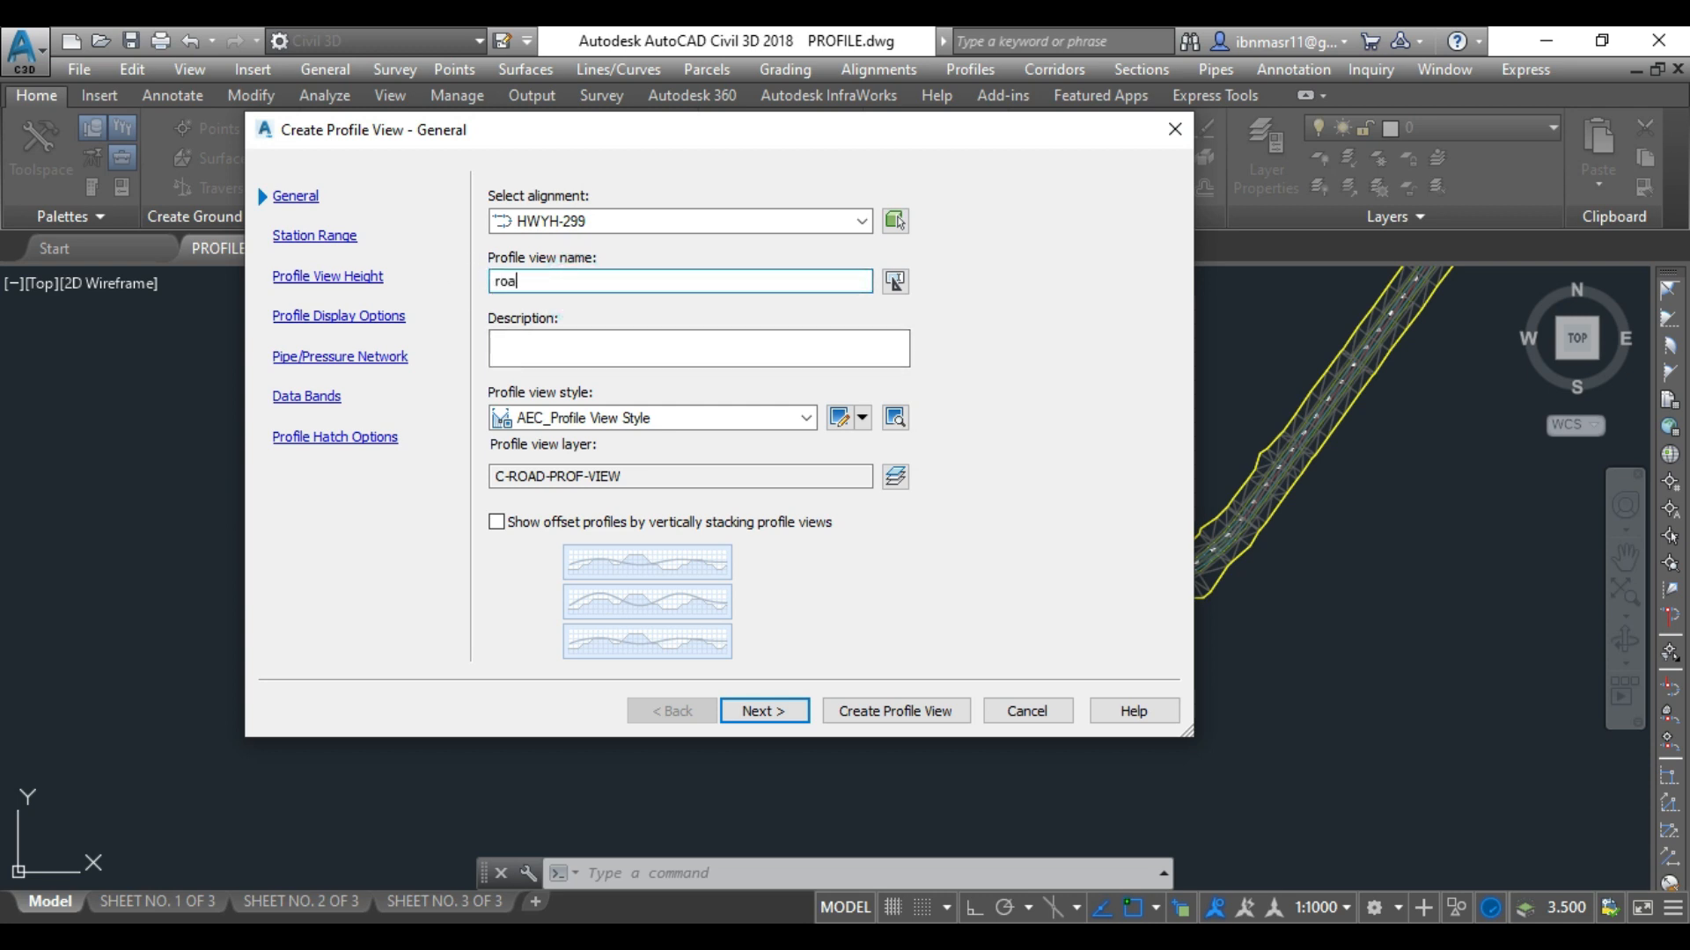
left_click(582, 431)
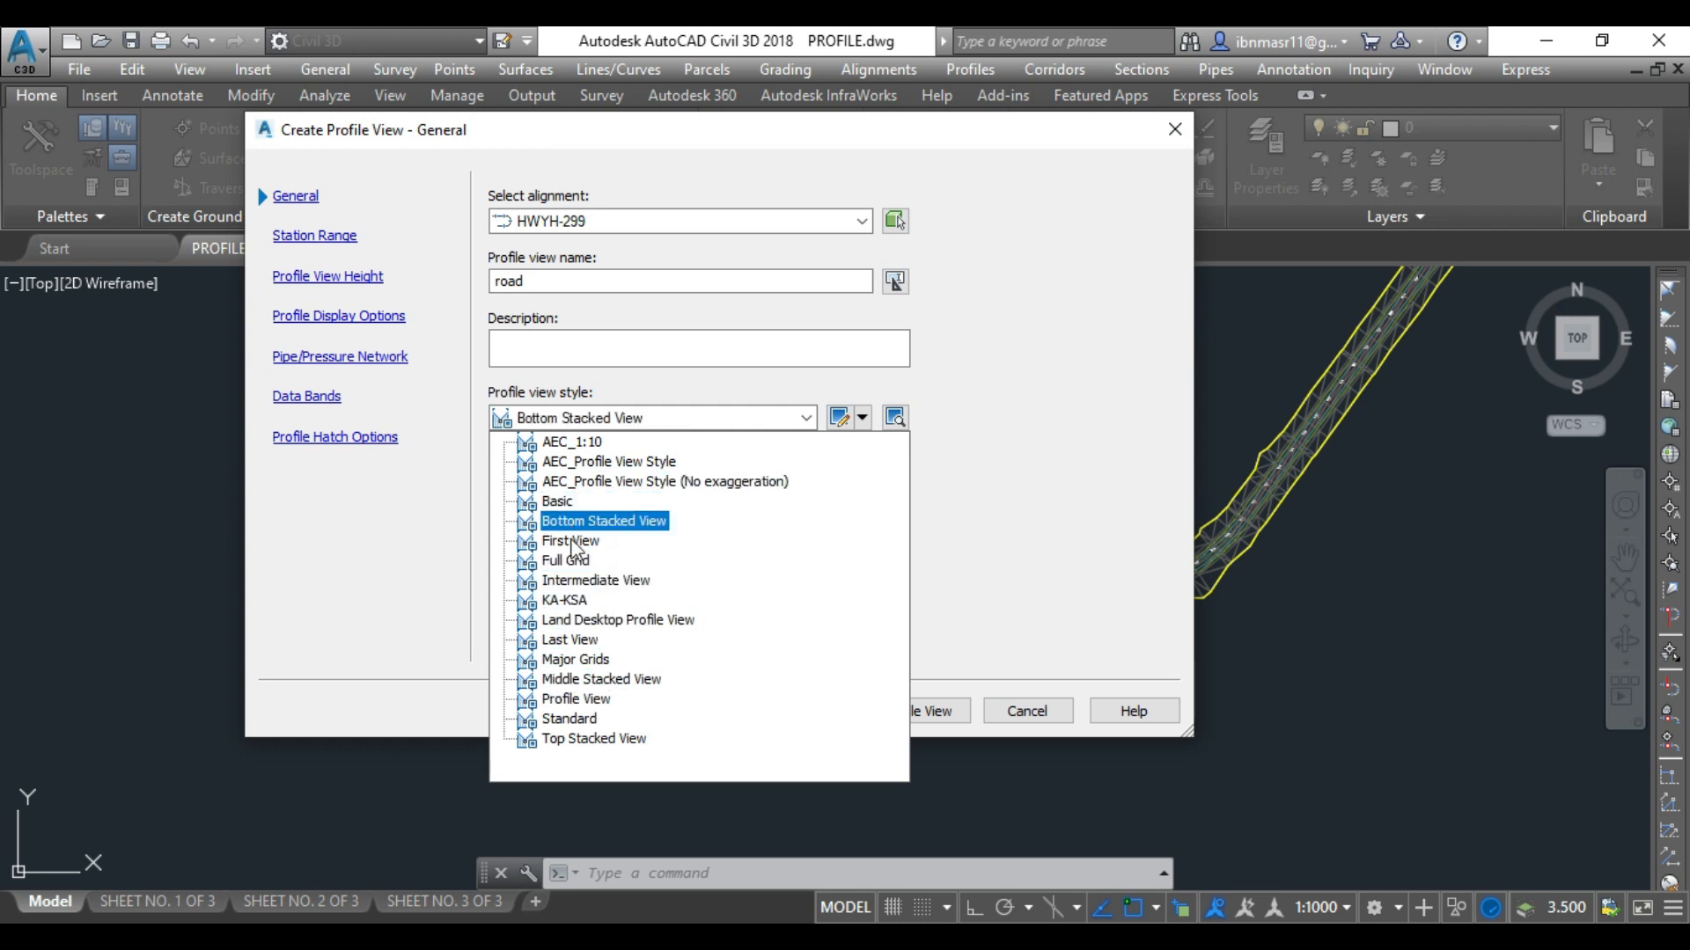
left_click(585, 467)
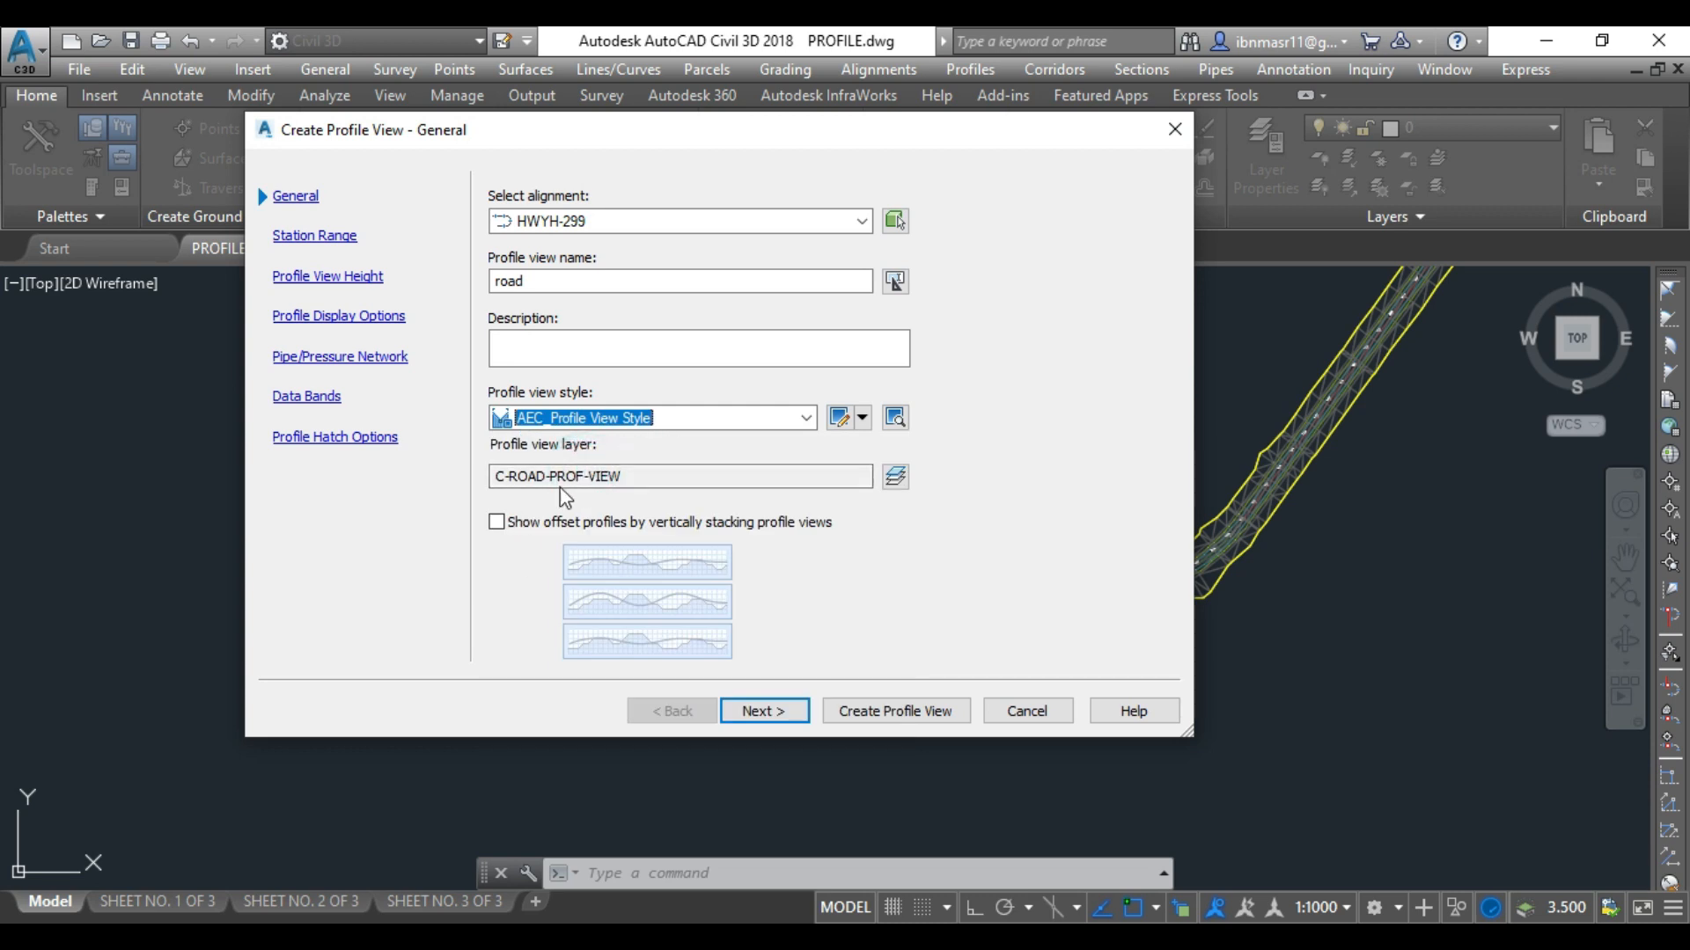
left_click(762, 713)
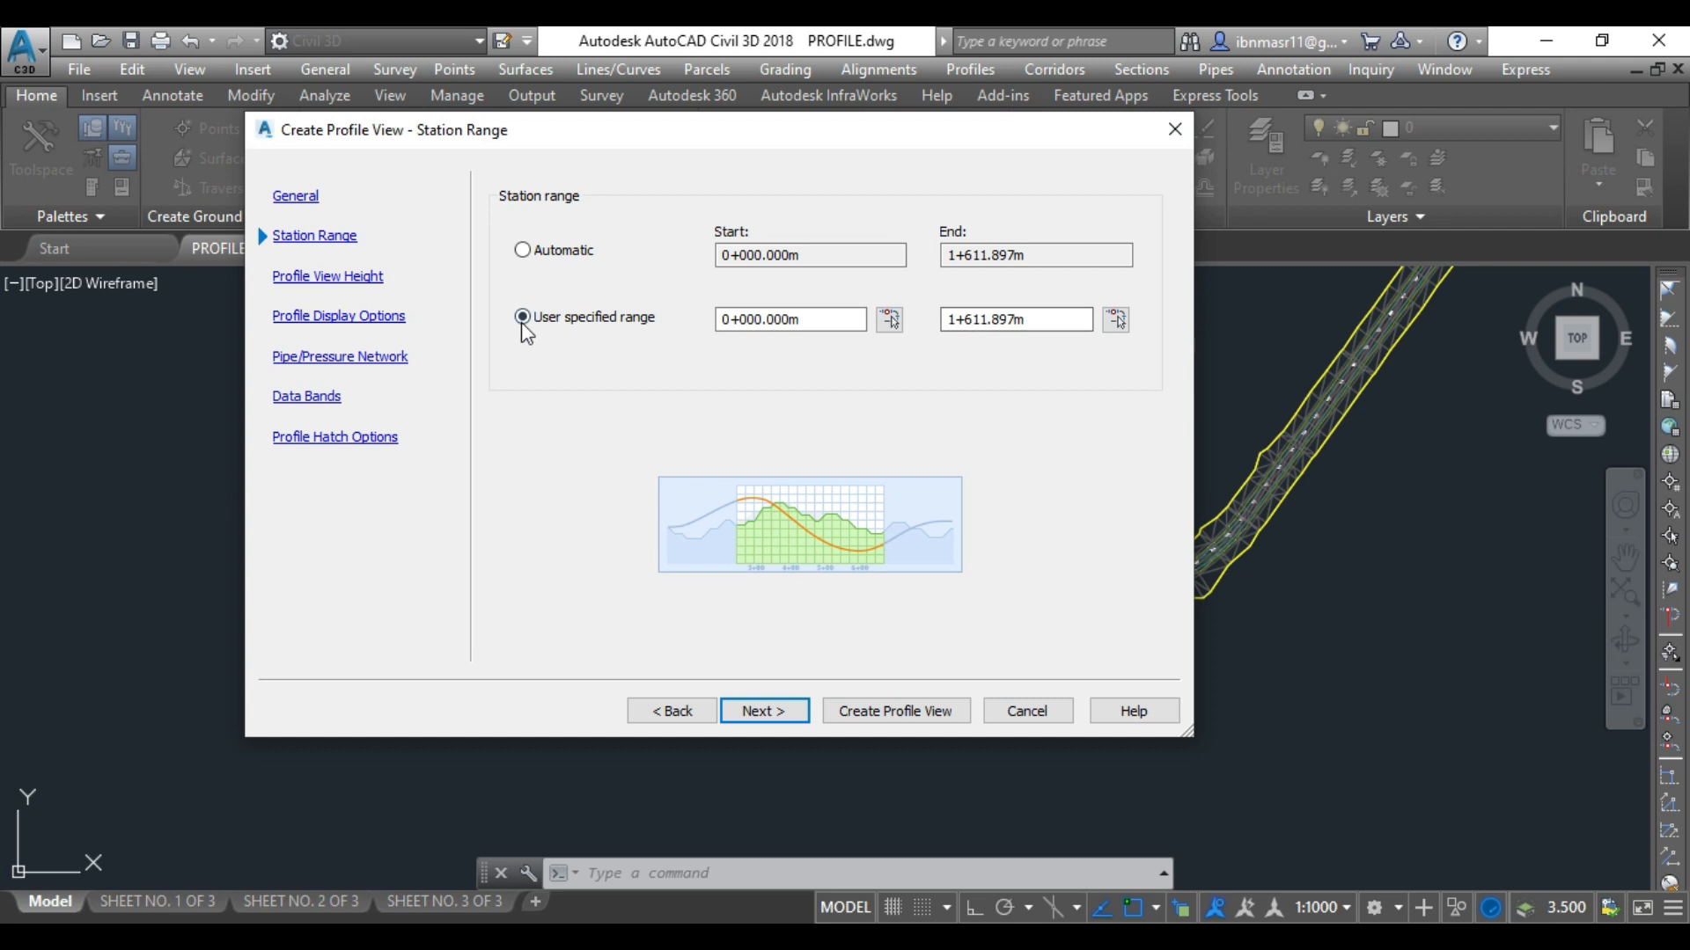
- Set the profile view's station range to Automatic and continue to the height settings
left_click(523, 255)
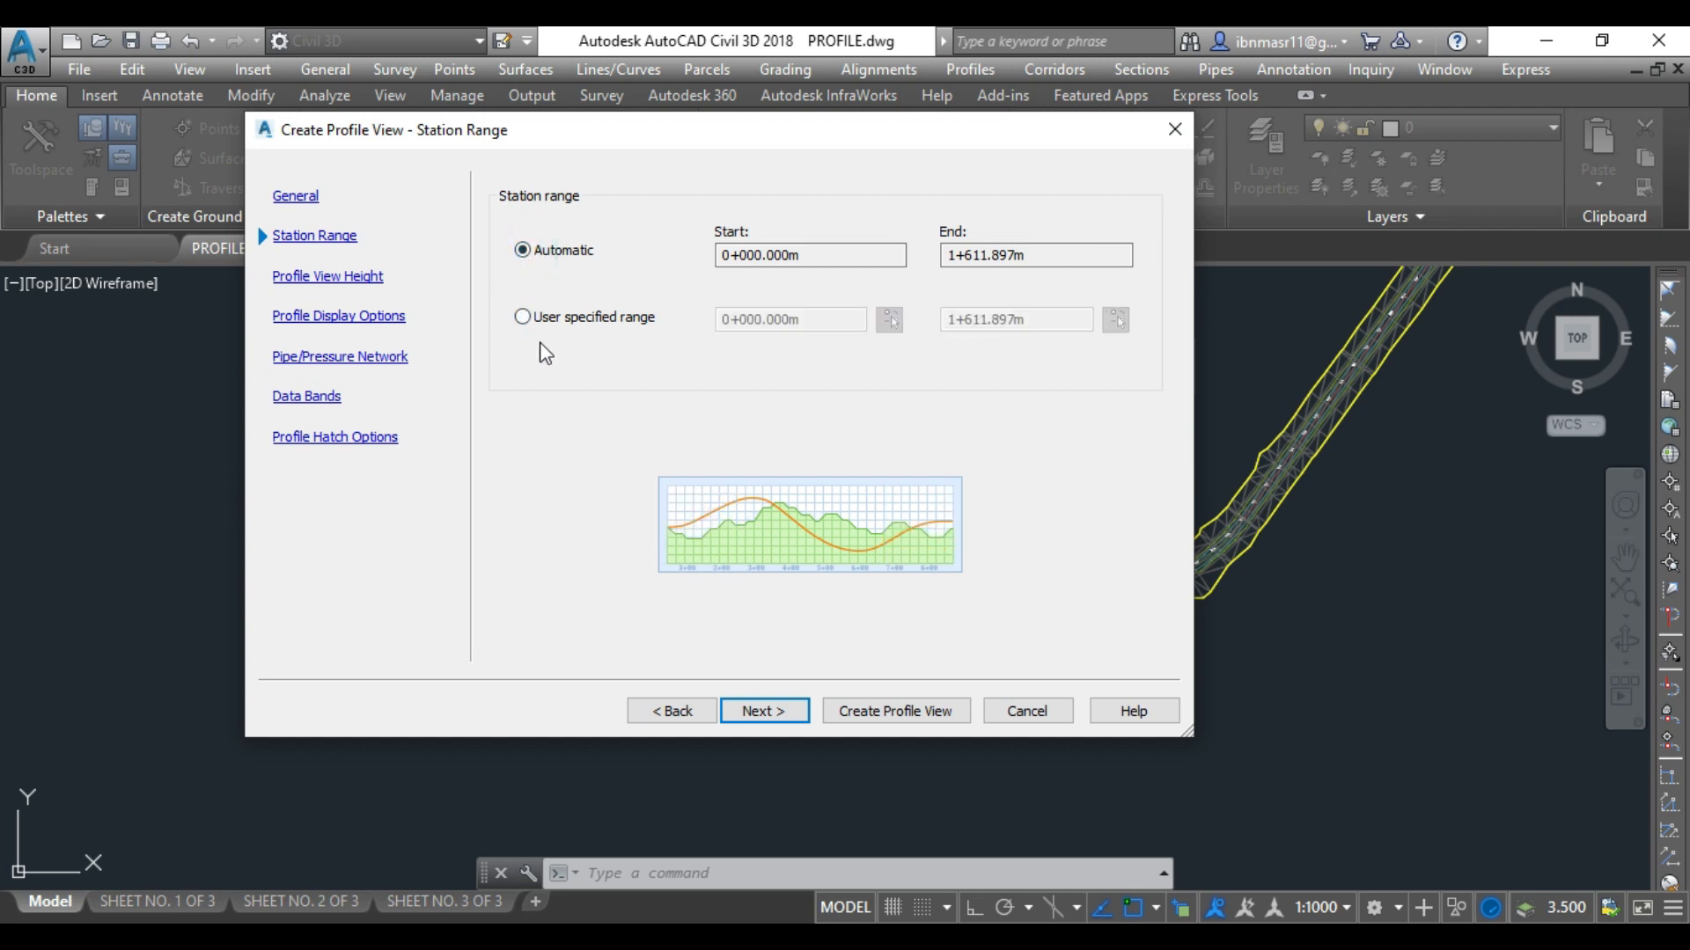
left_click(578, 320)
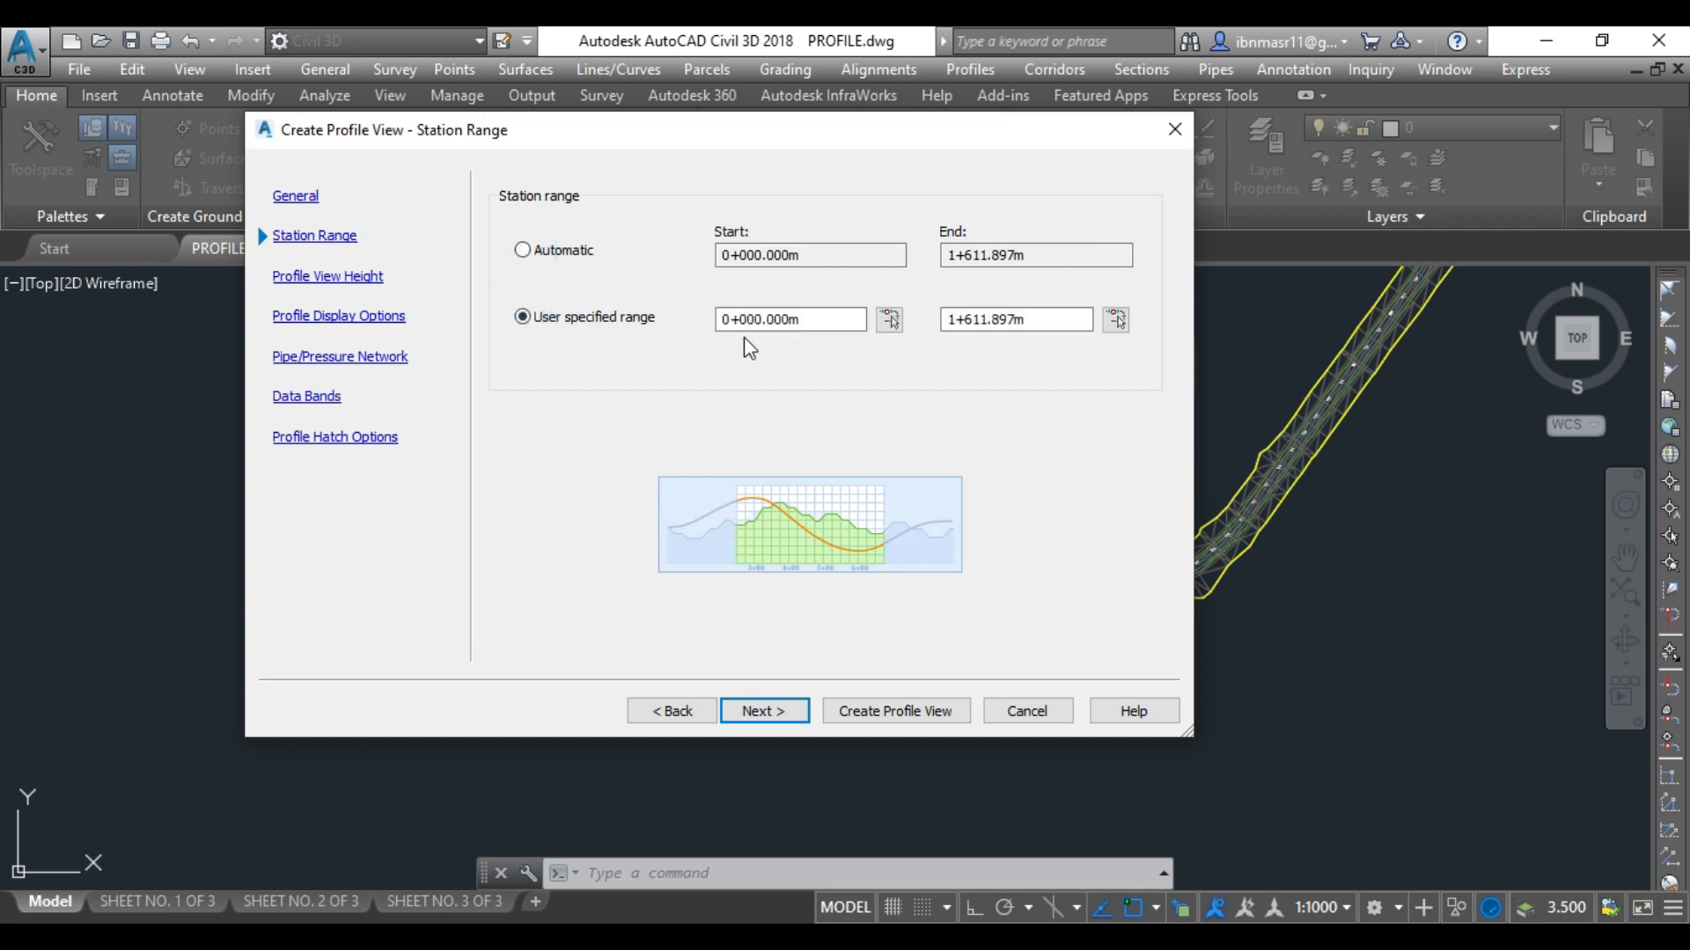
left_click(522, 257)
left_click(764, 715)
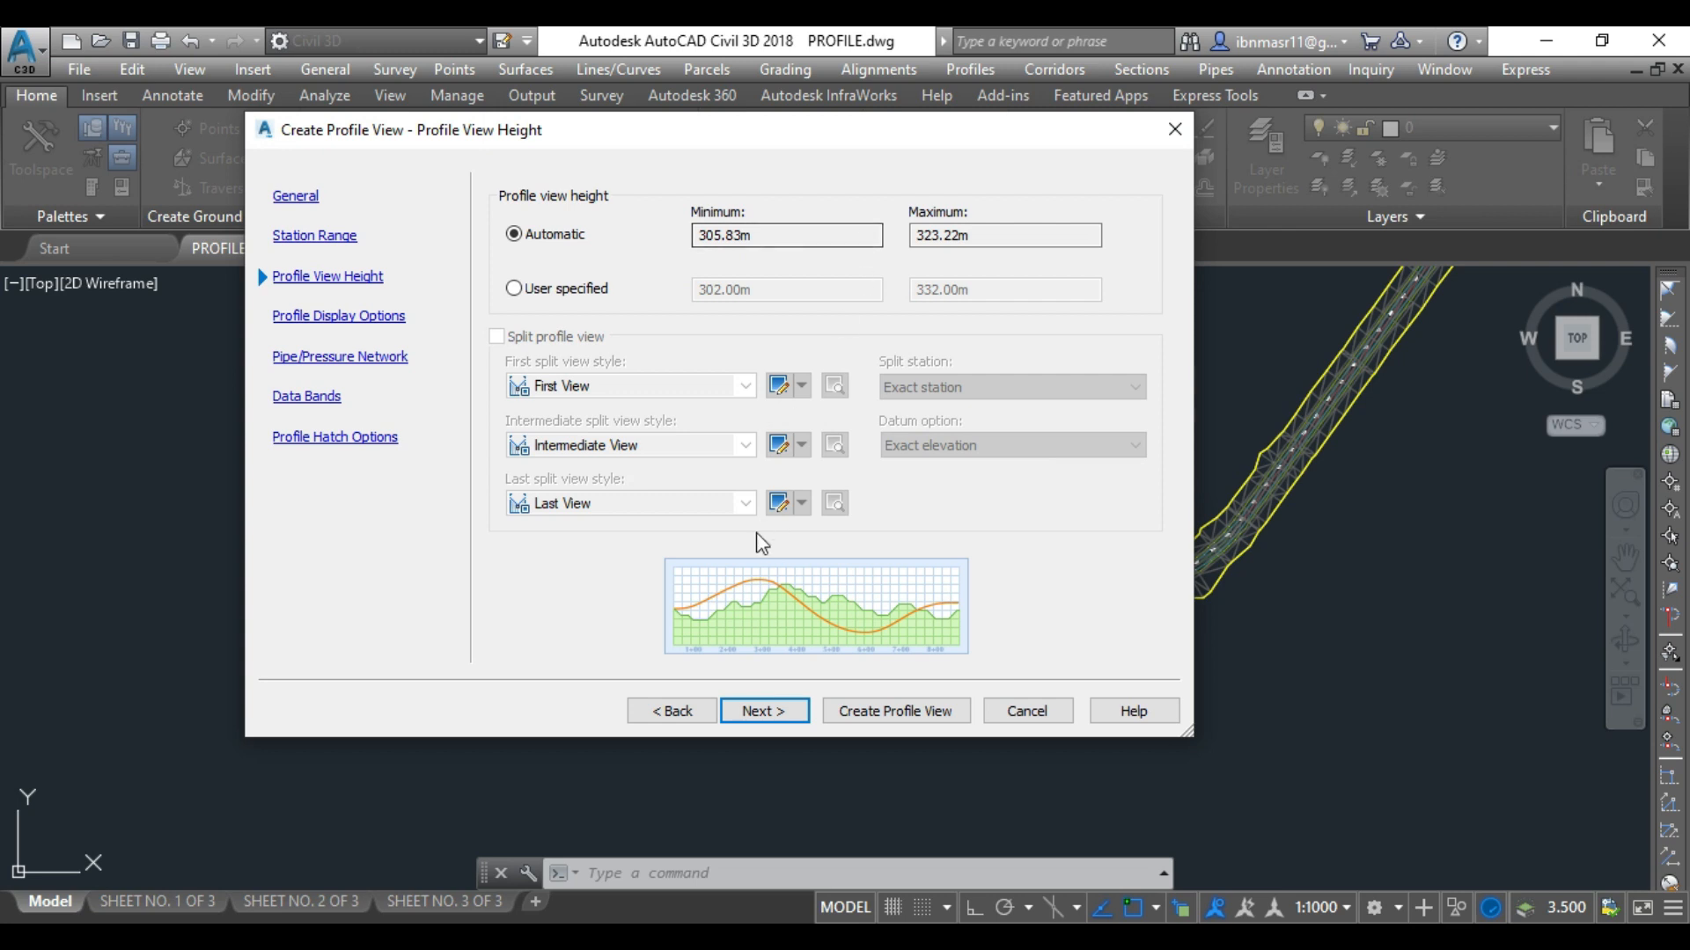
- Accept the automatic view height and the profile display options, leave the pipe network unselected, and continue to the data bands
left_click(763, 711)
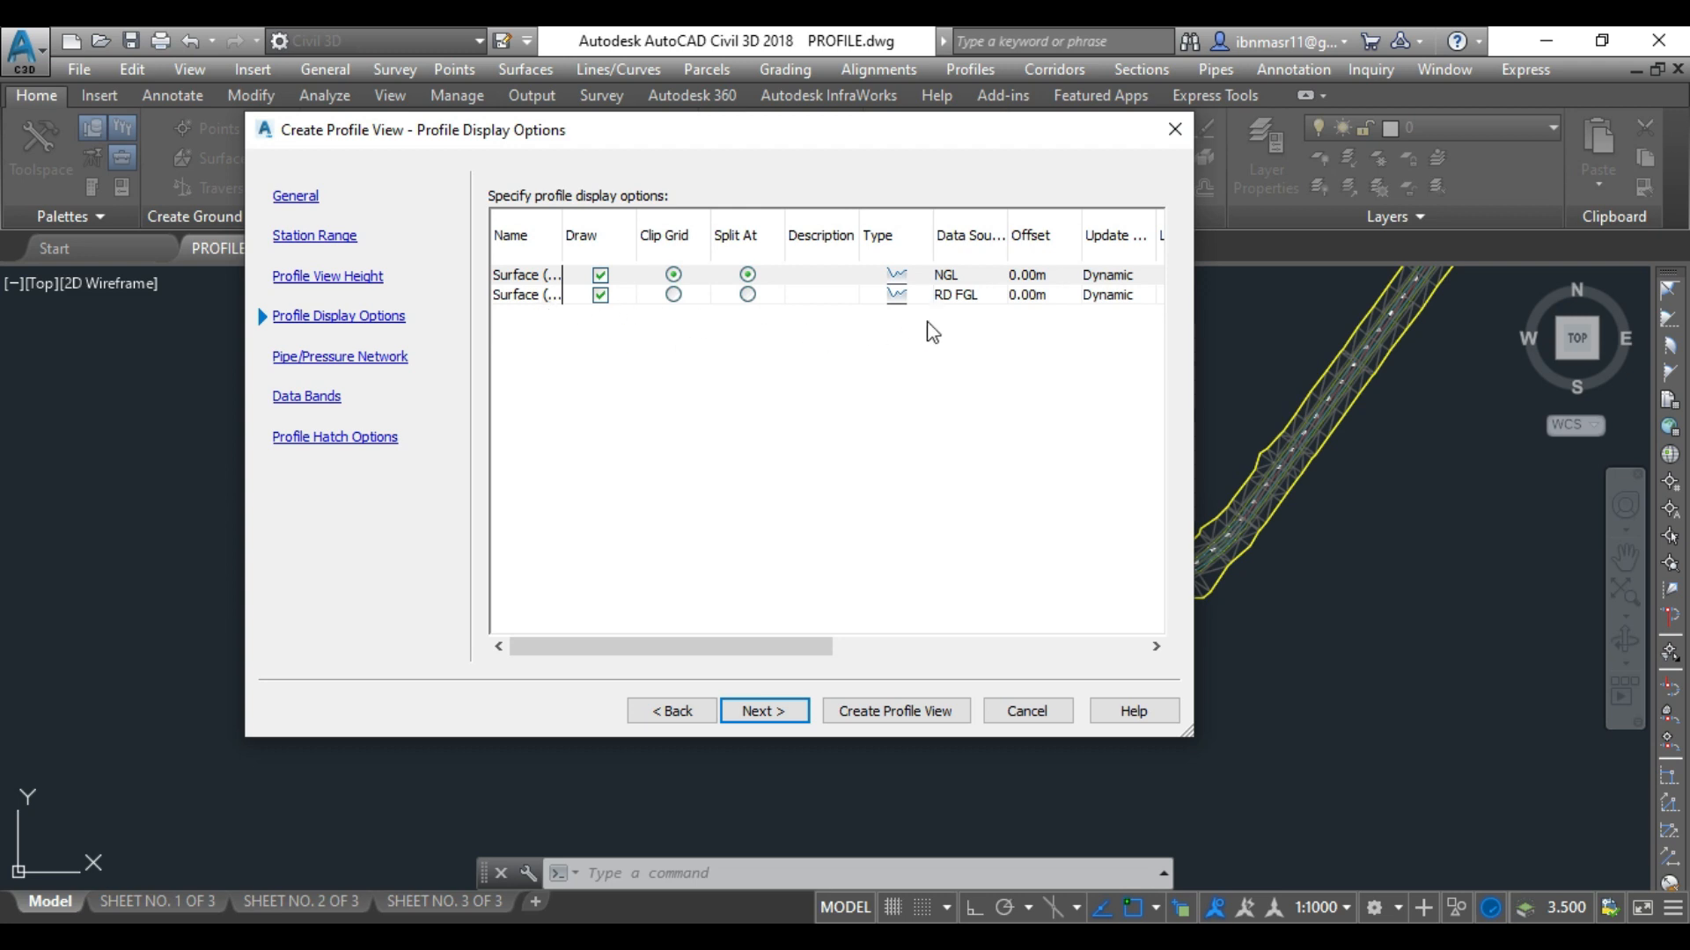
left_click(764, 711)
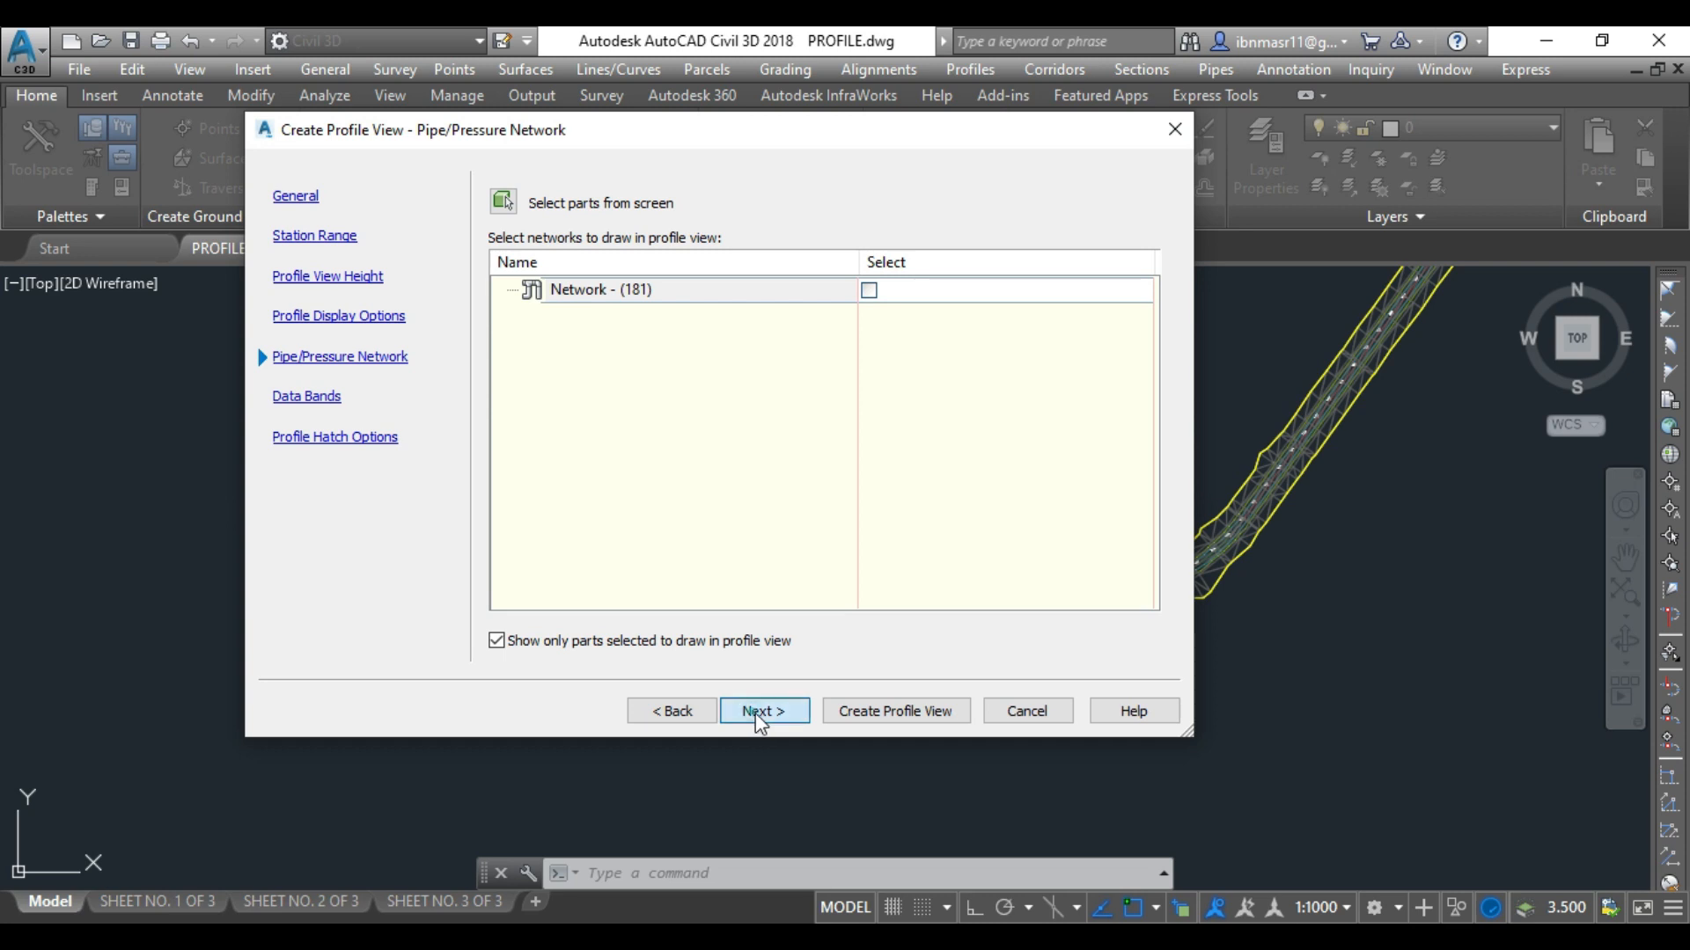
left_click(756, 712)
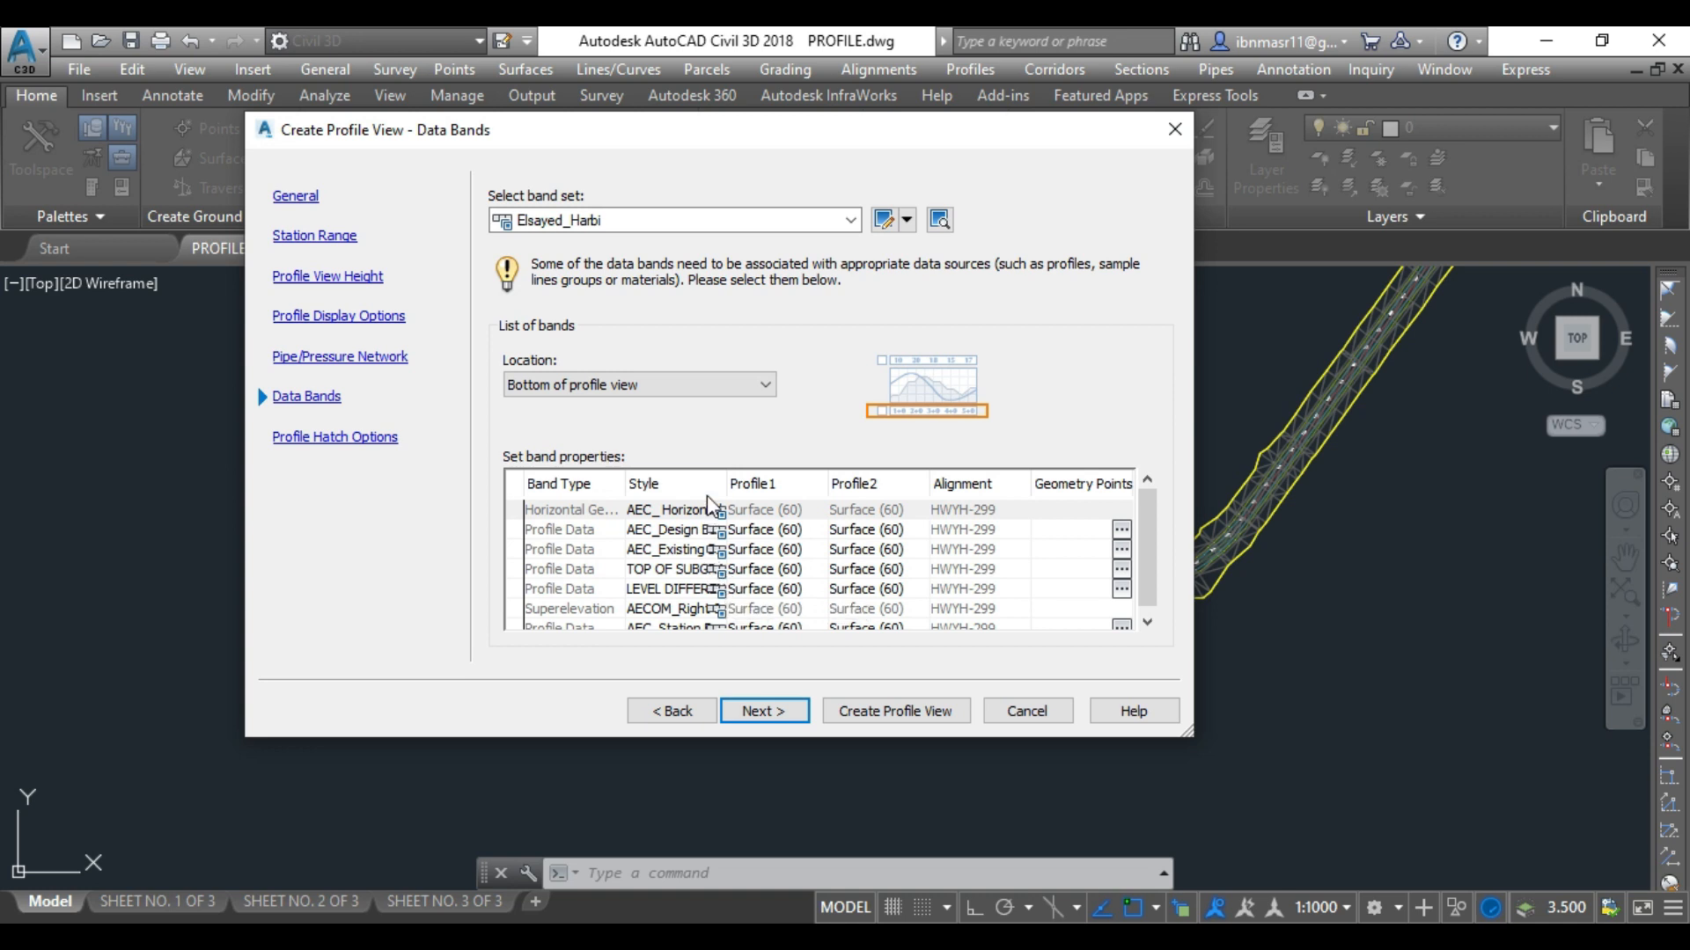
- Review the available band sets and examine each band style listed in the current set
left_click(616, 222)
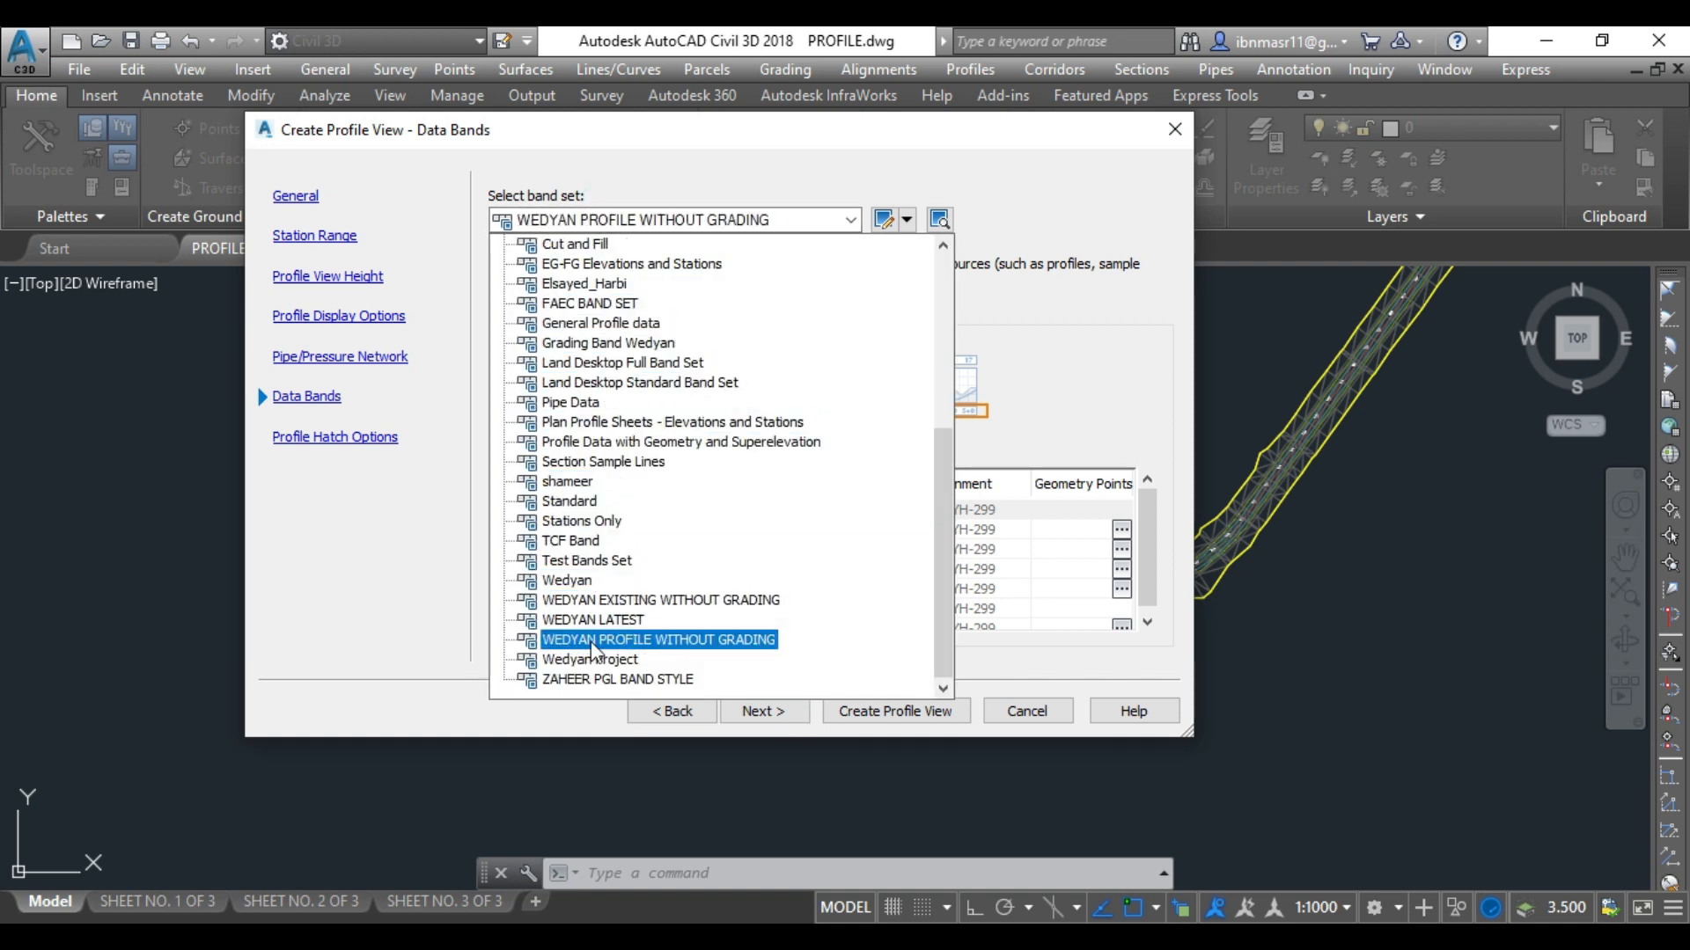
scroll(595, 651, "up", 5)
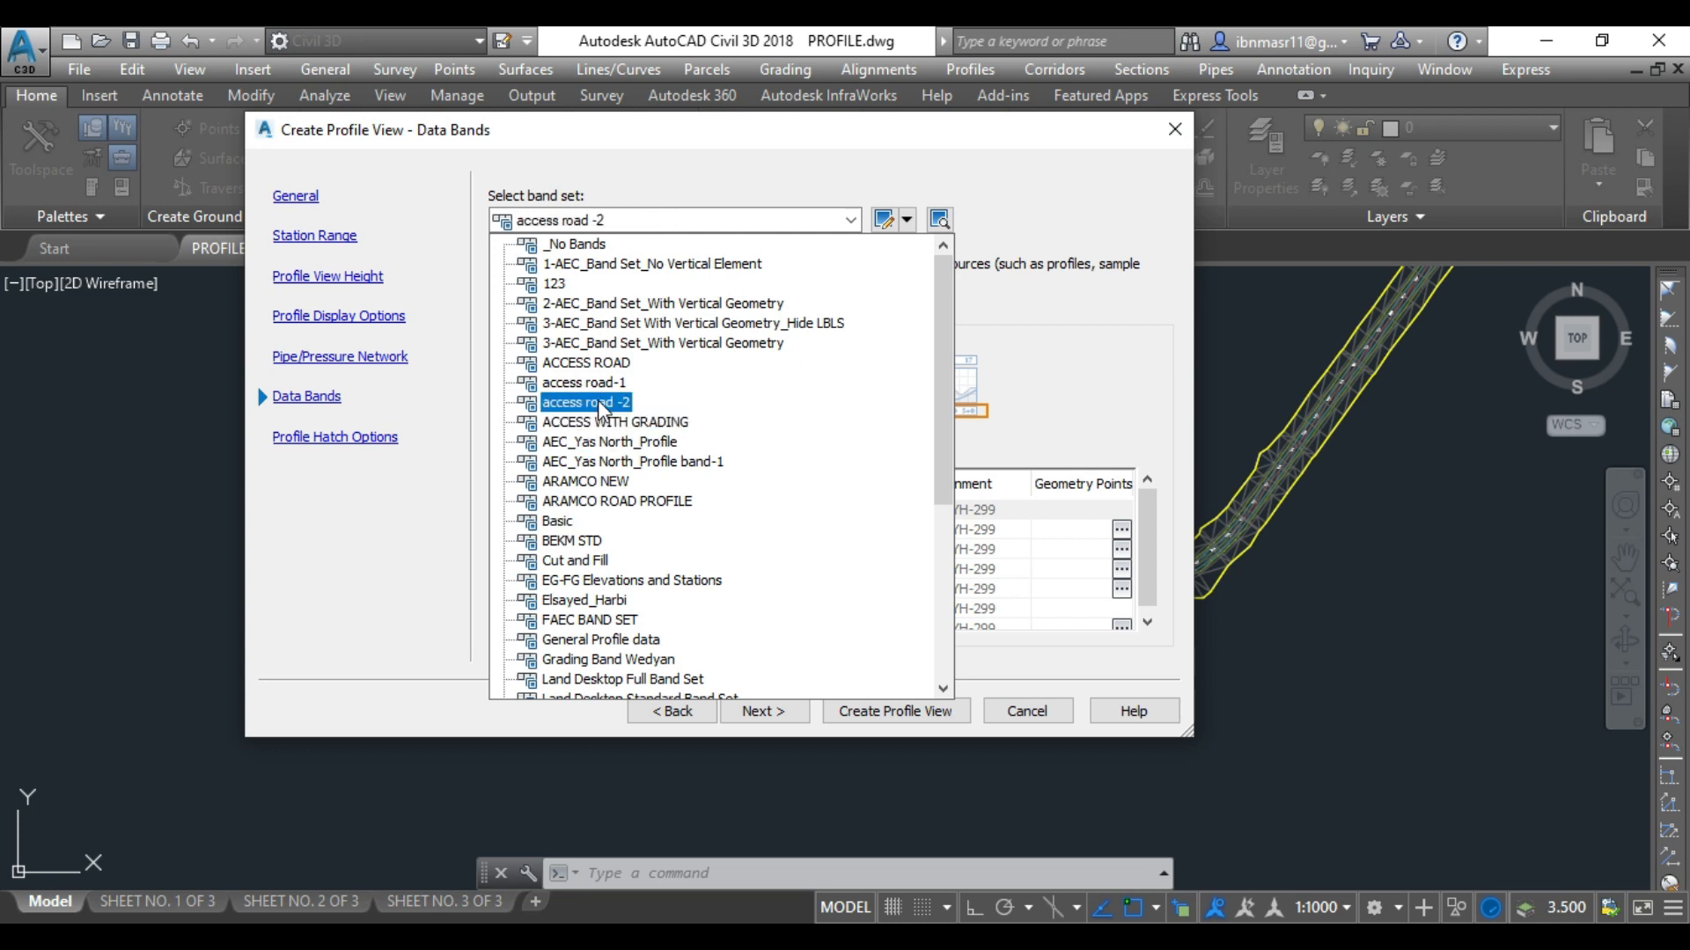
key("Escape")
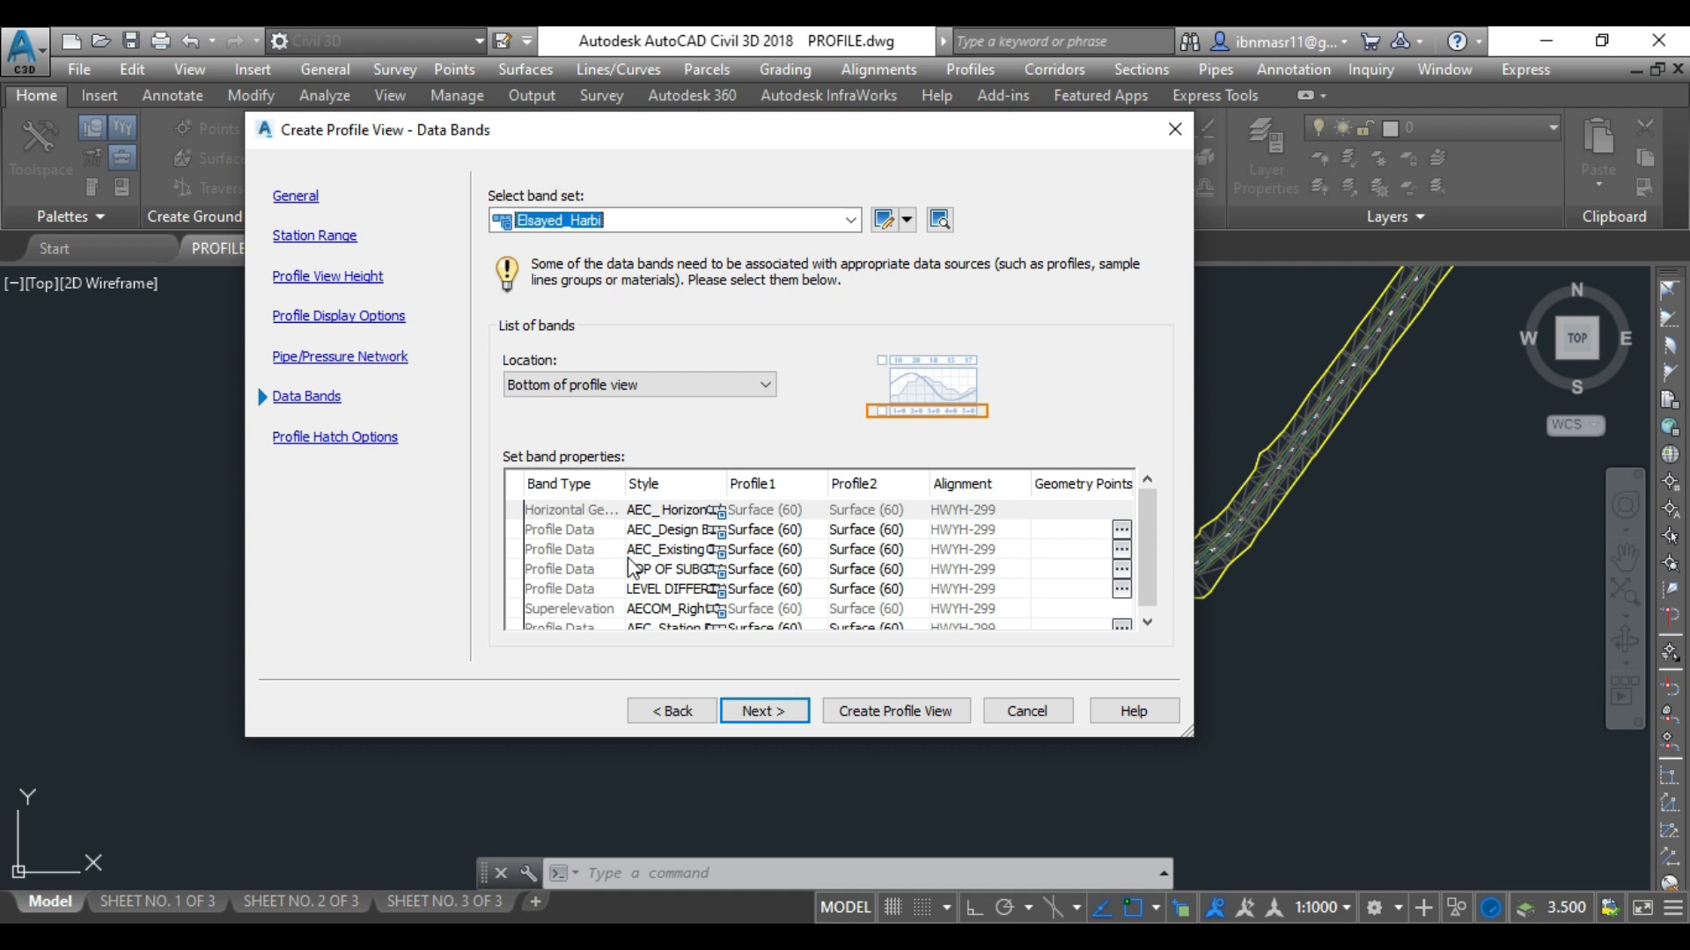
left_click(672, 511)
left_click(671, 532)
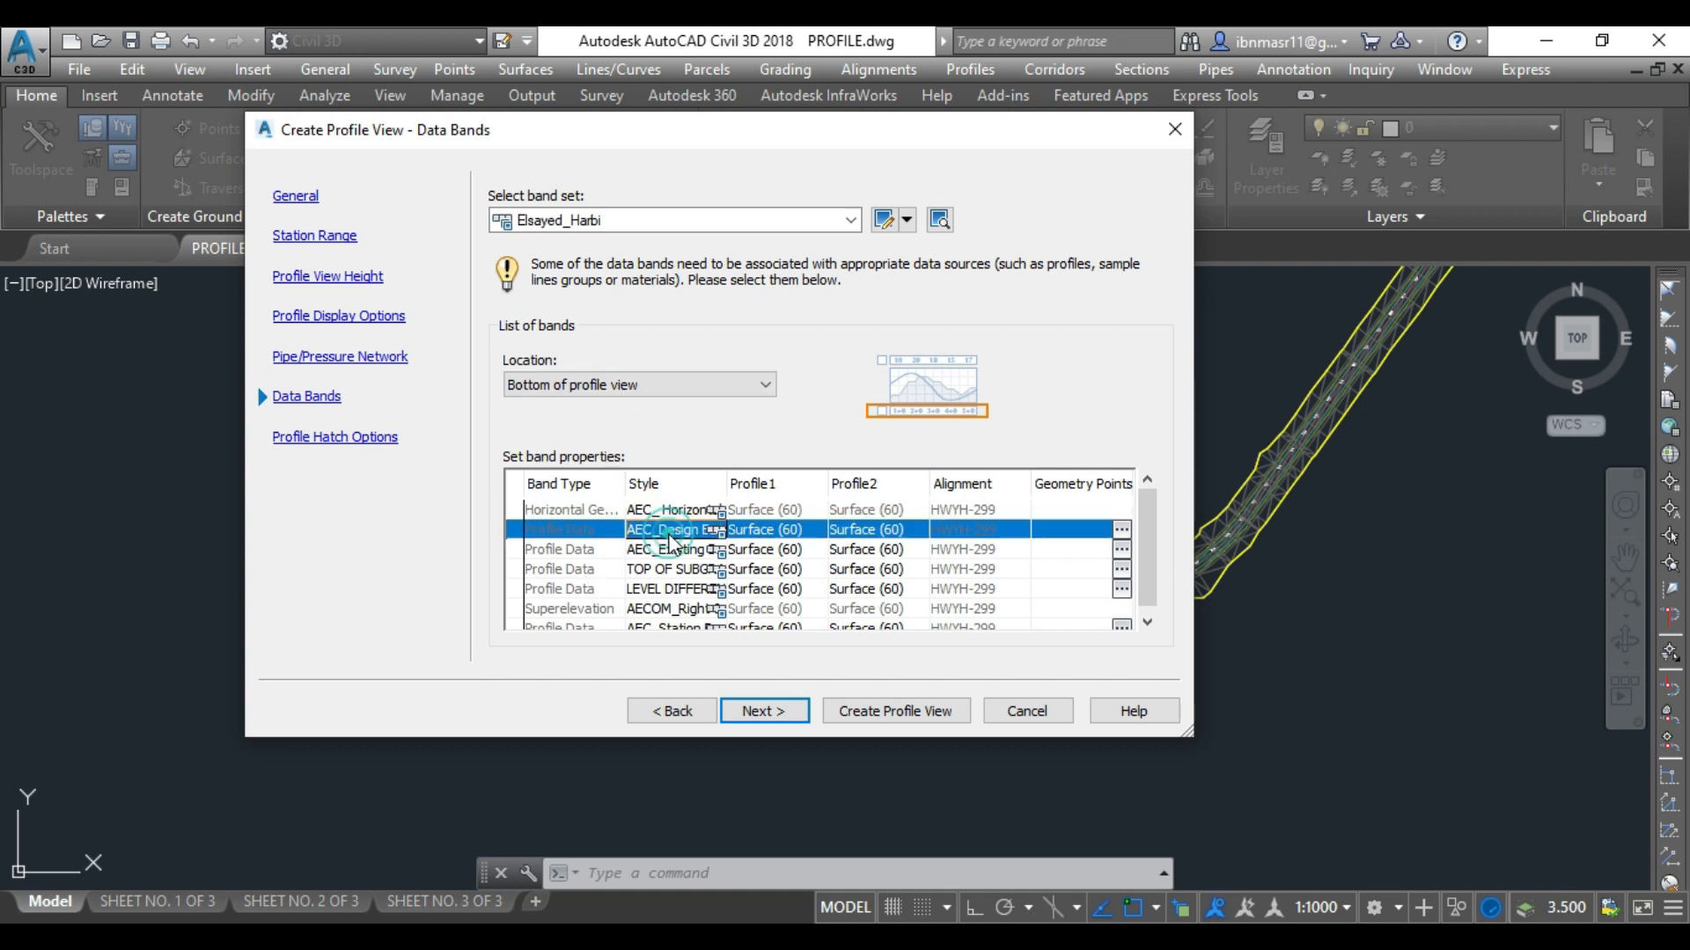
left_click(671, 551)
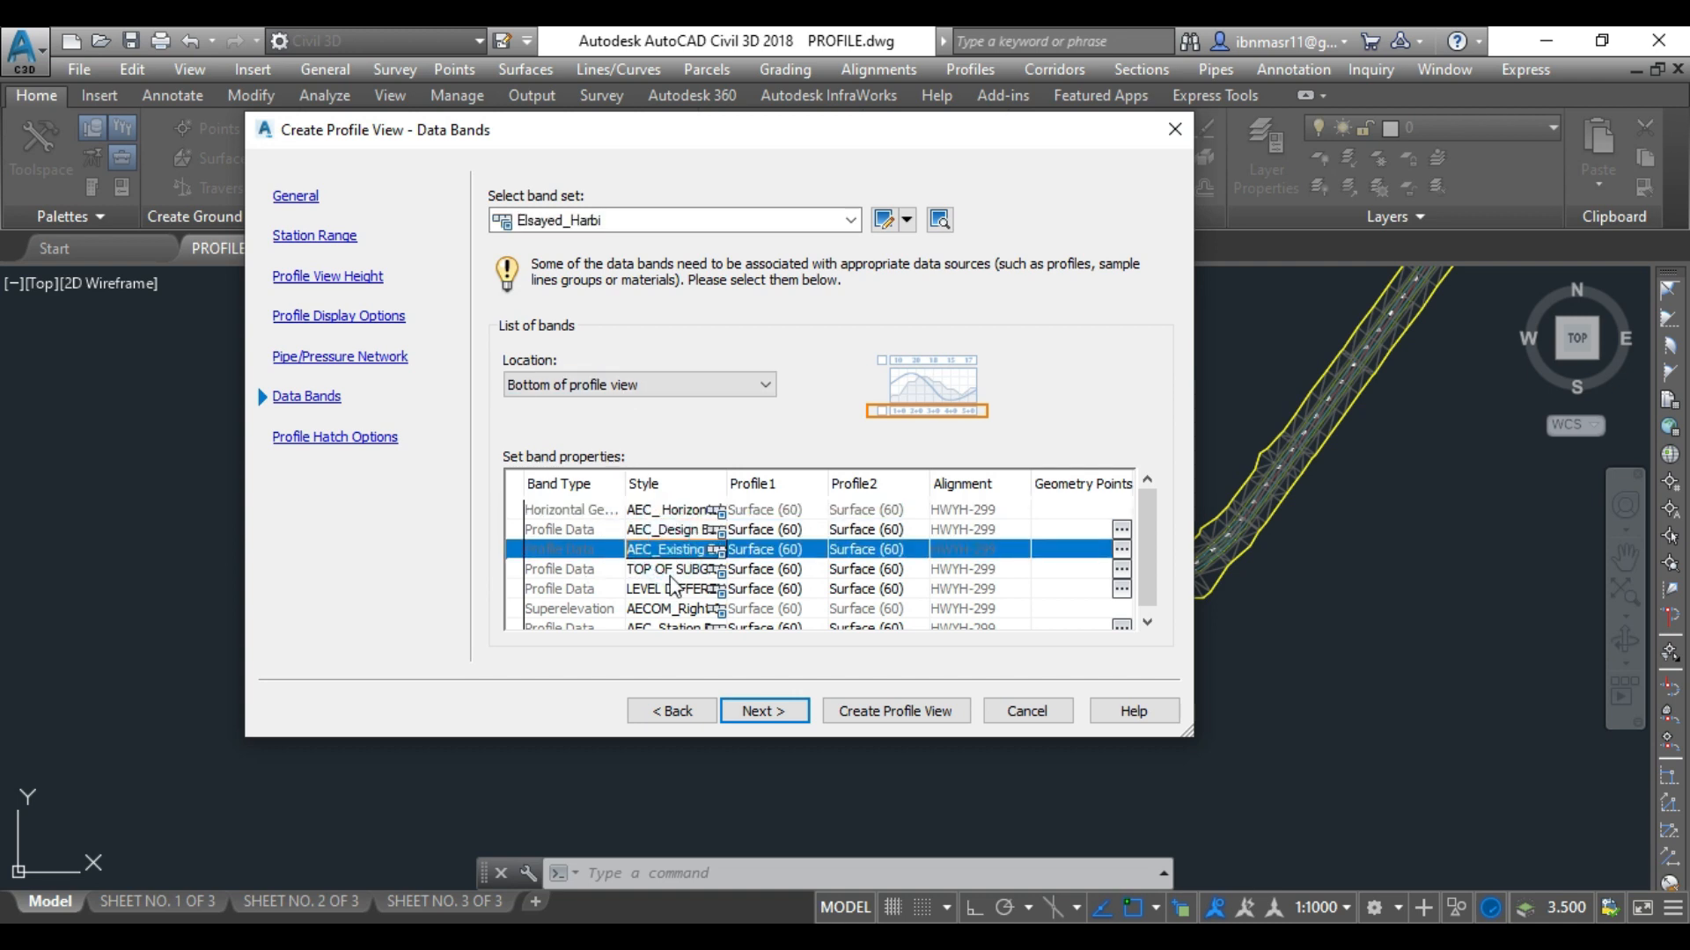
left_click(673, 570)
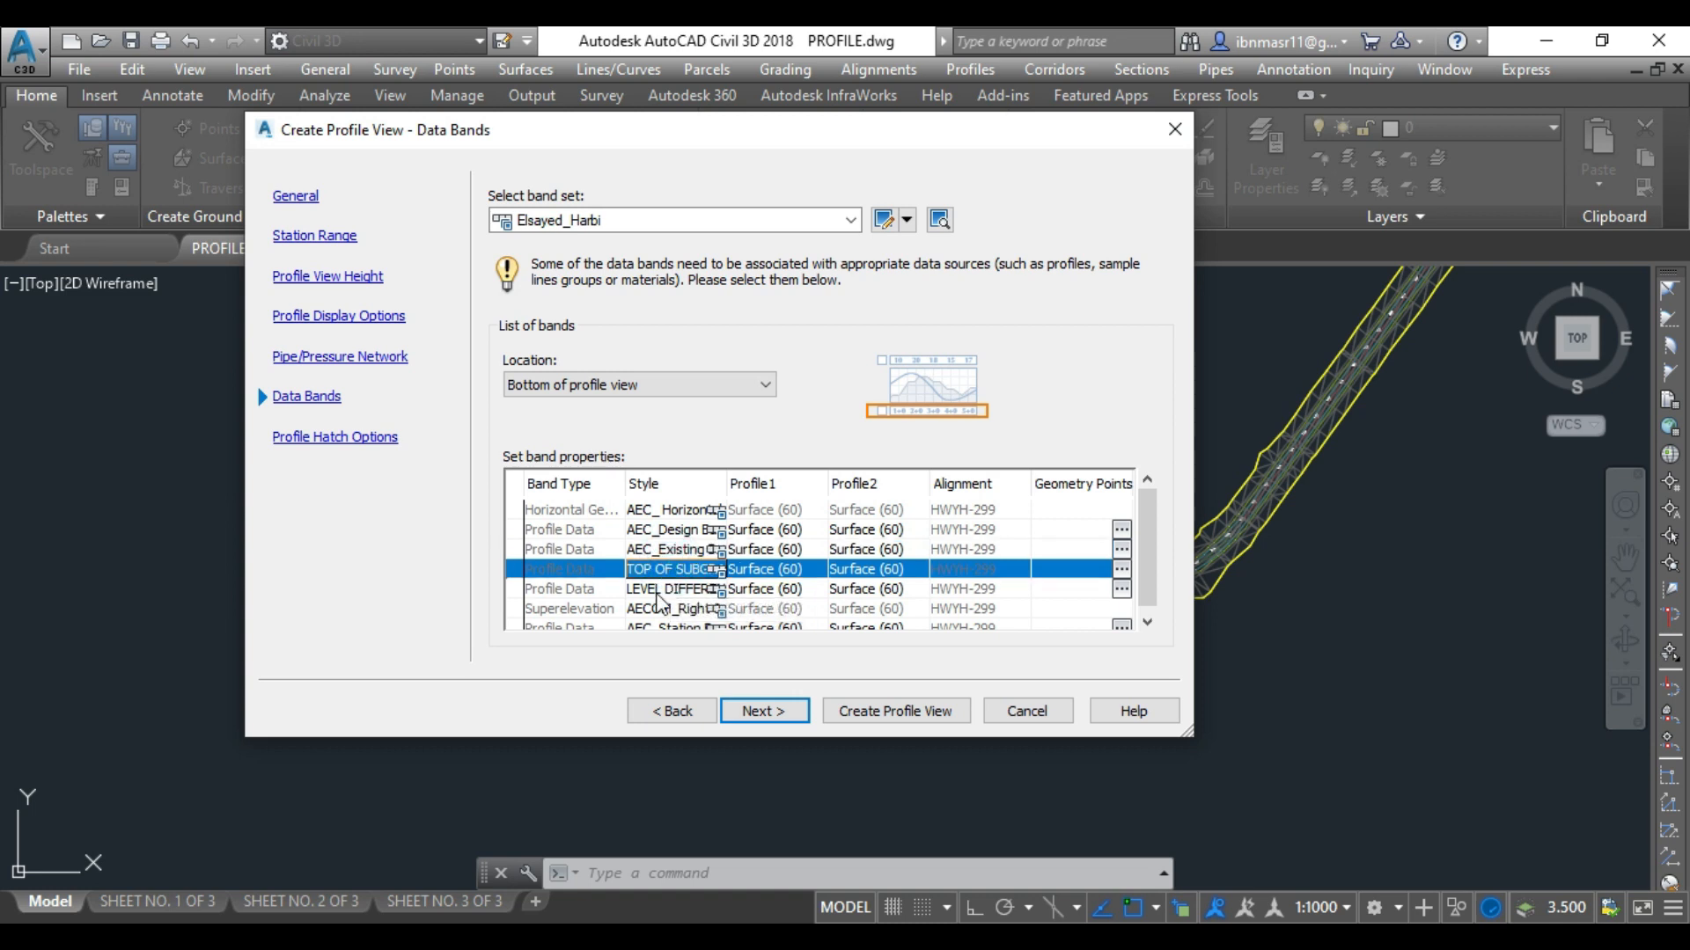
left_click(658, 589)
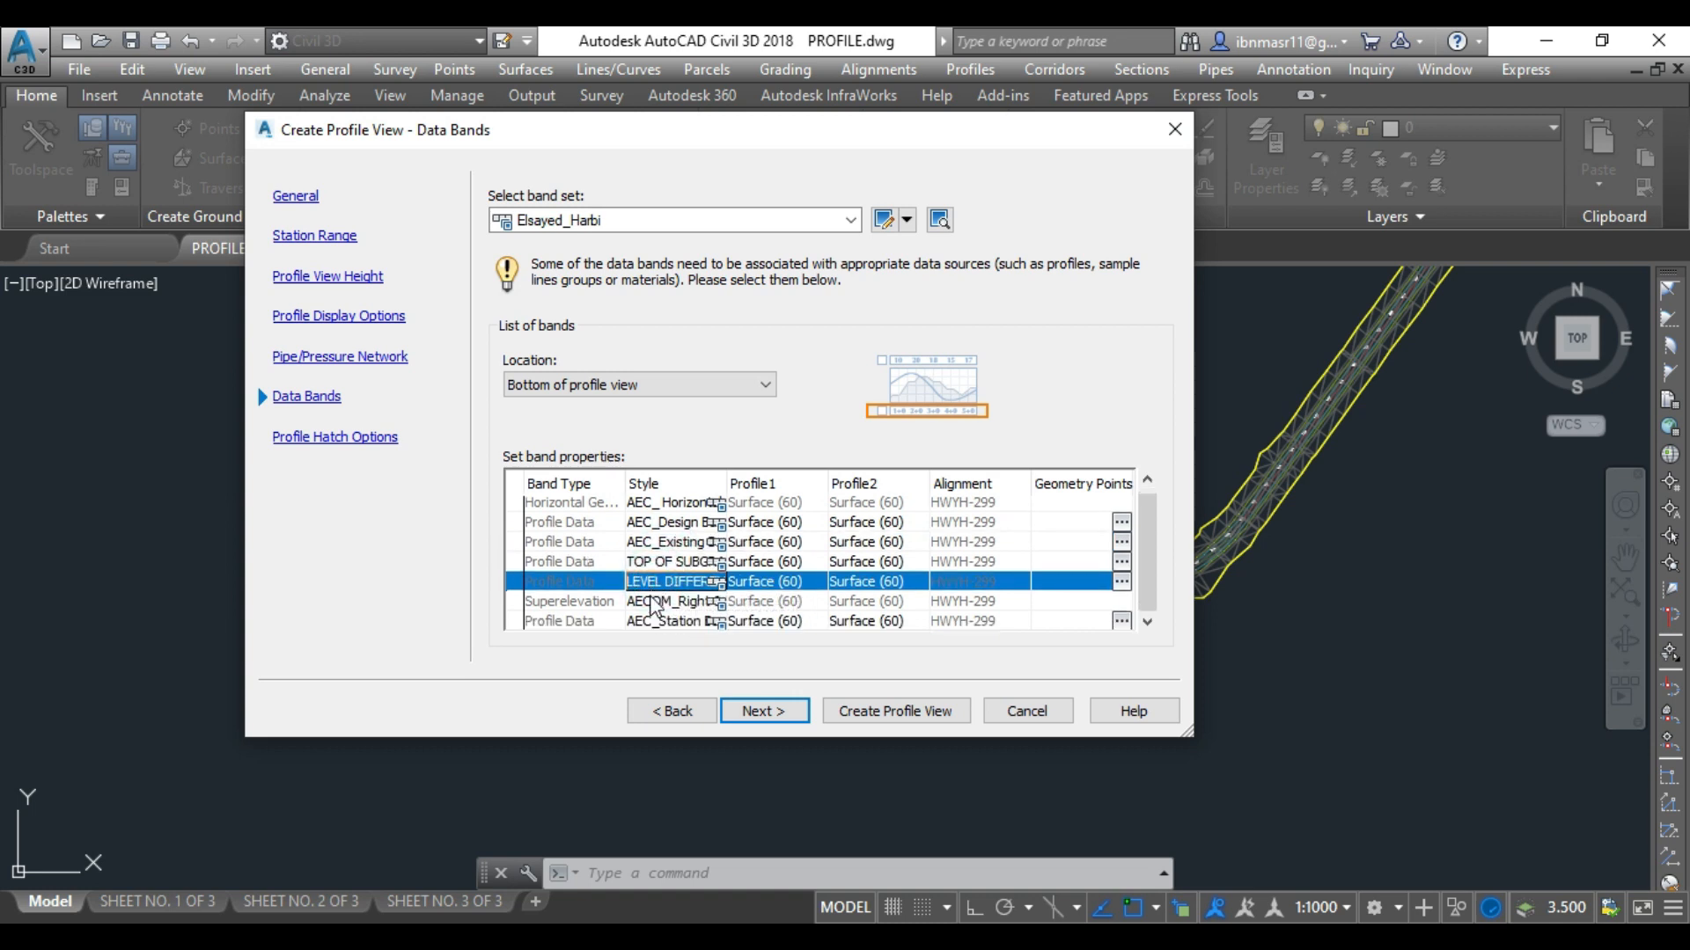
left_click(658, 604)
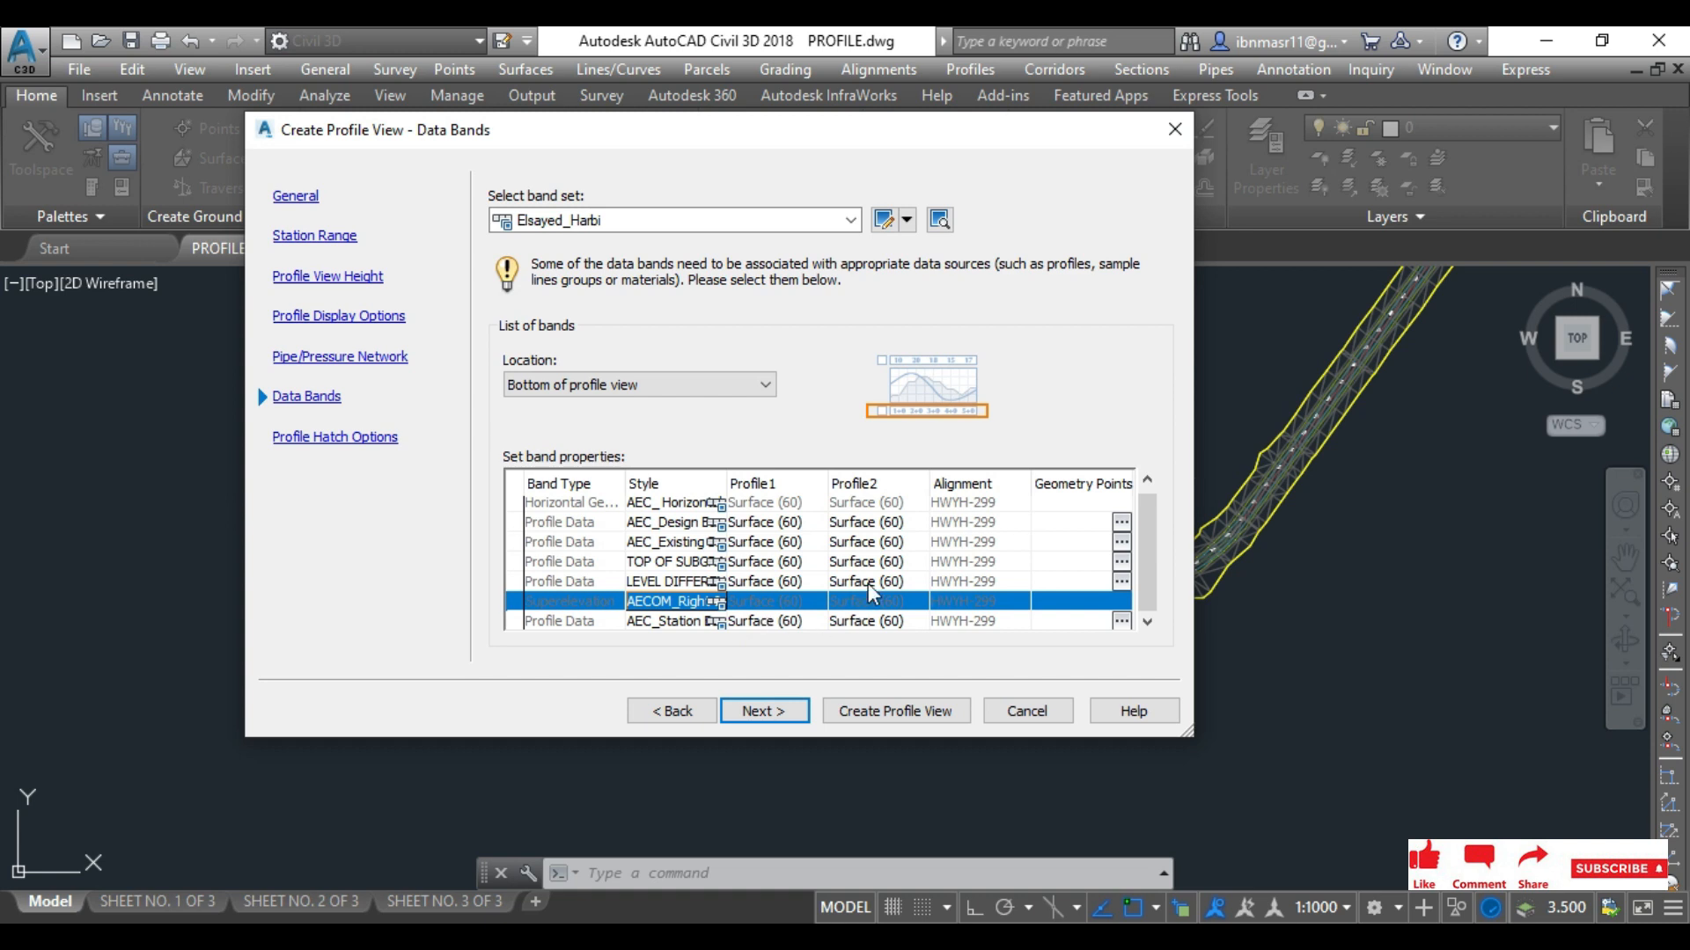
- Assign Surface (60) as Profile1 for the AEC_Existing profile data band
left_click(778, 542)
left_click(778, 542)
left_click(778, 545)
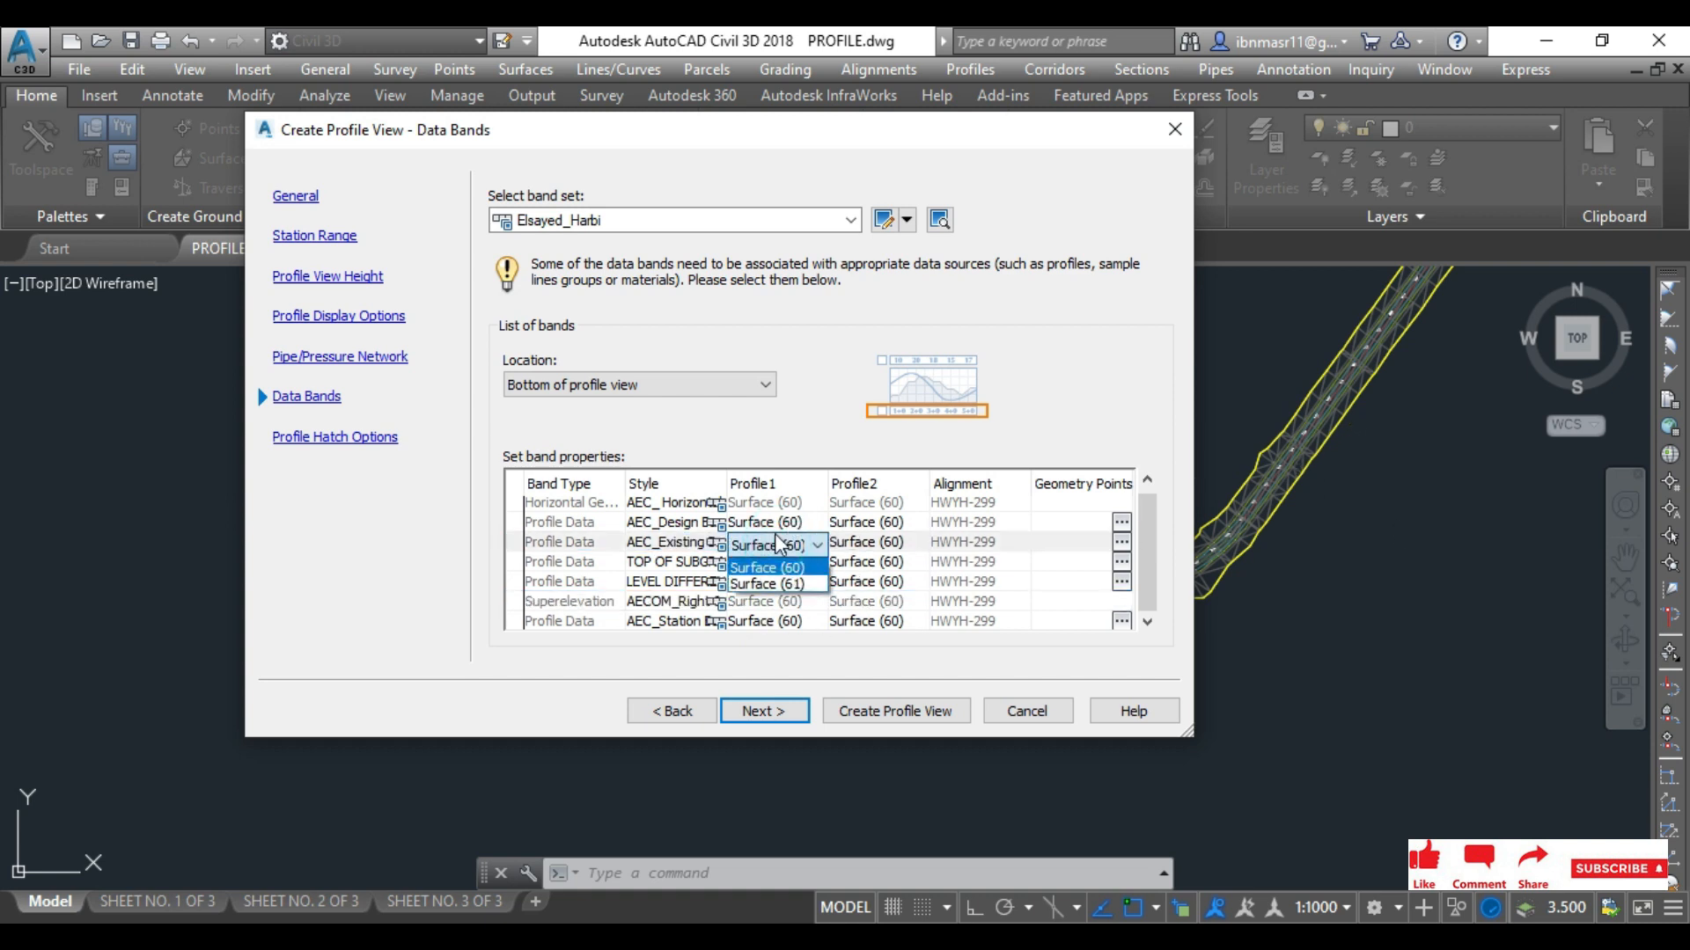
left_click(766, 568)
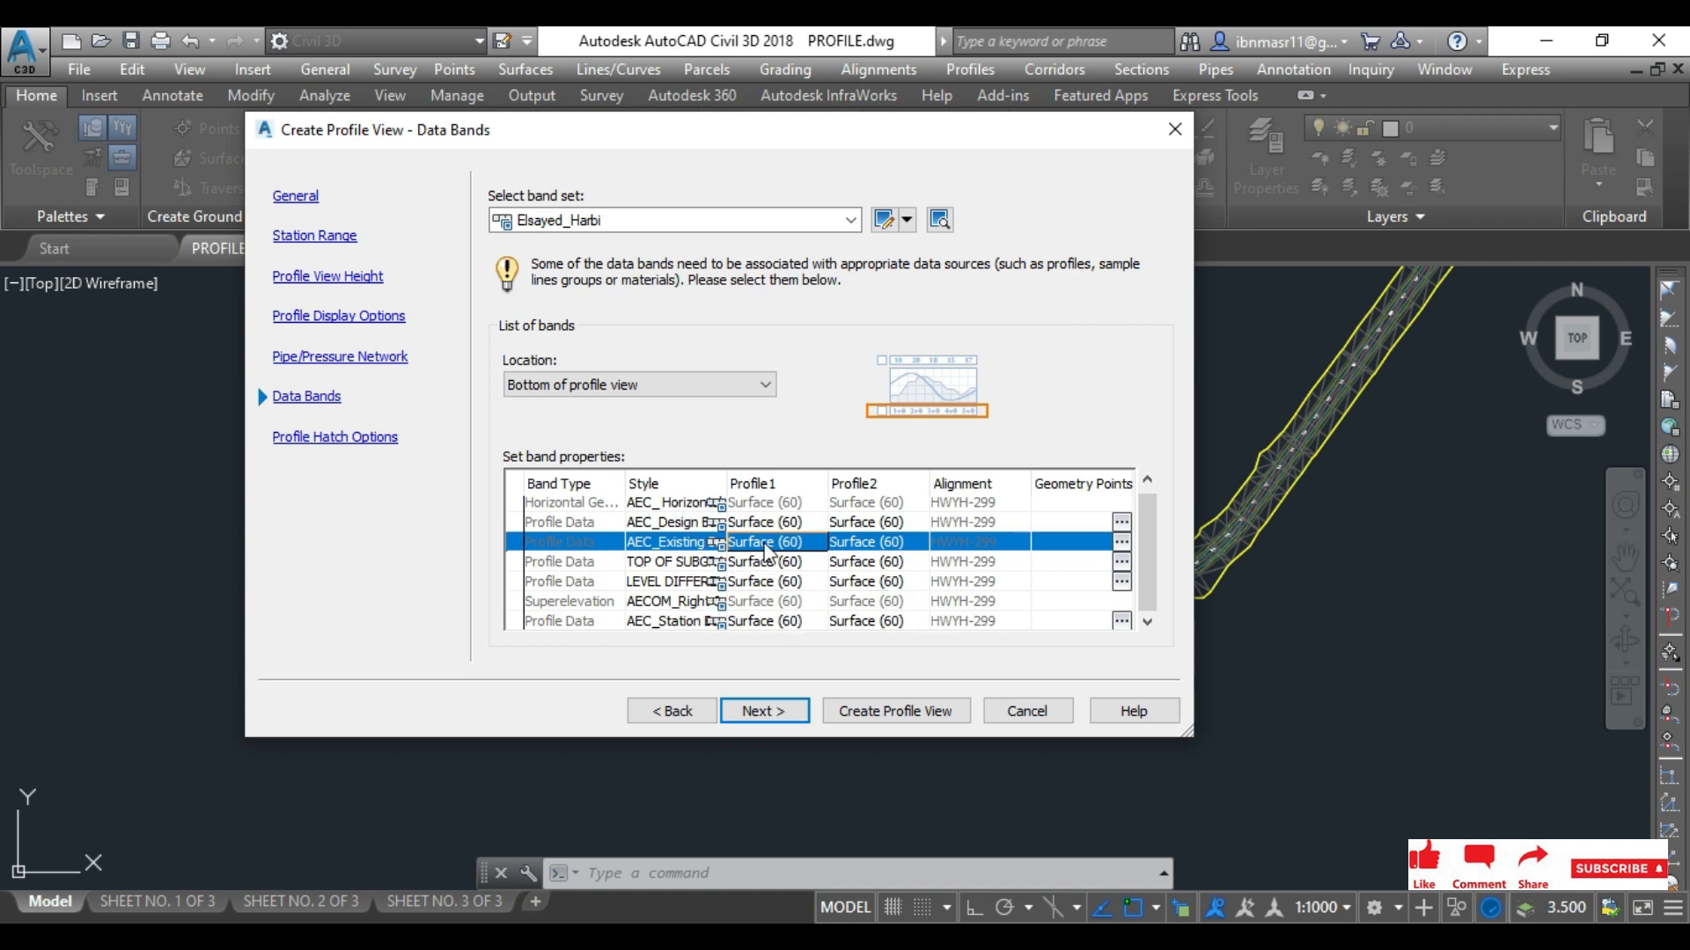
- Create the profile view without hatching and place its origin in the empty space beside the road plan
left_click(762, 711)
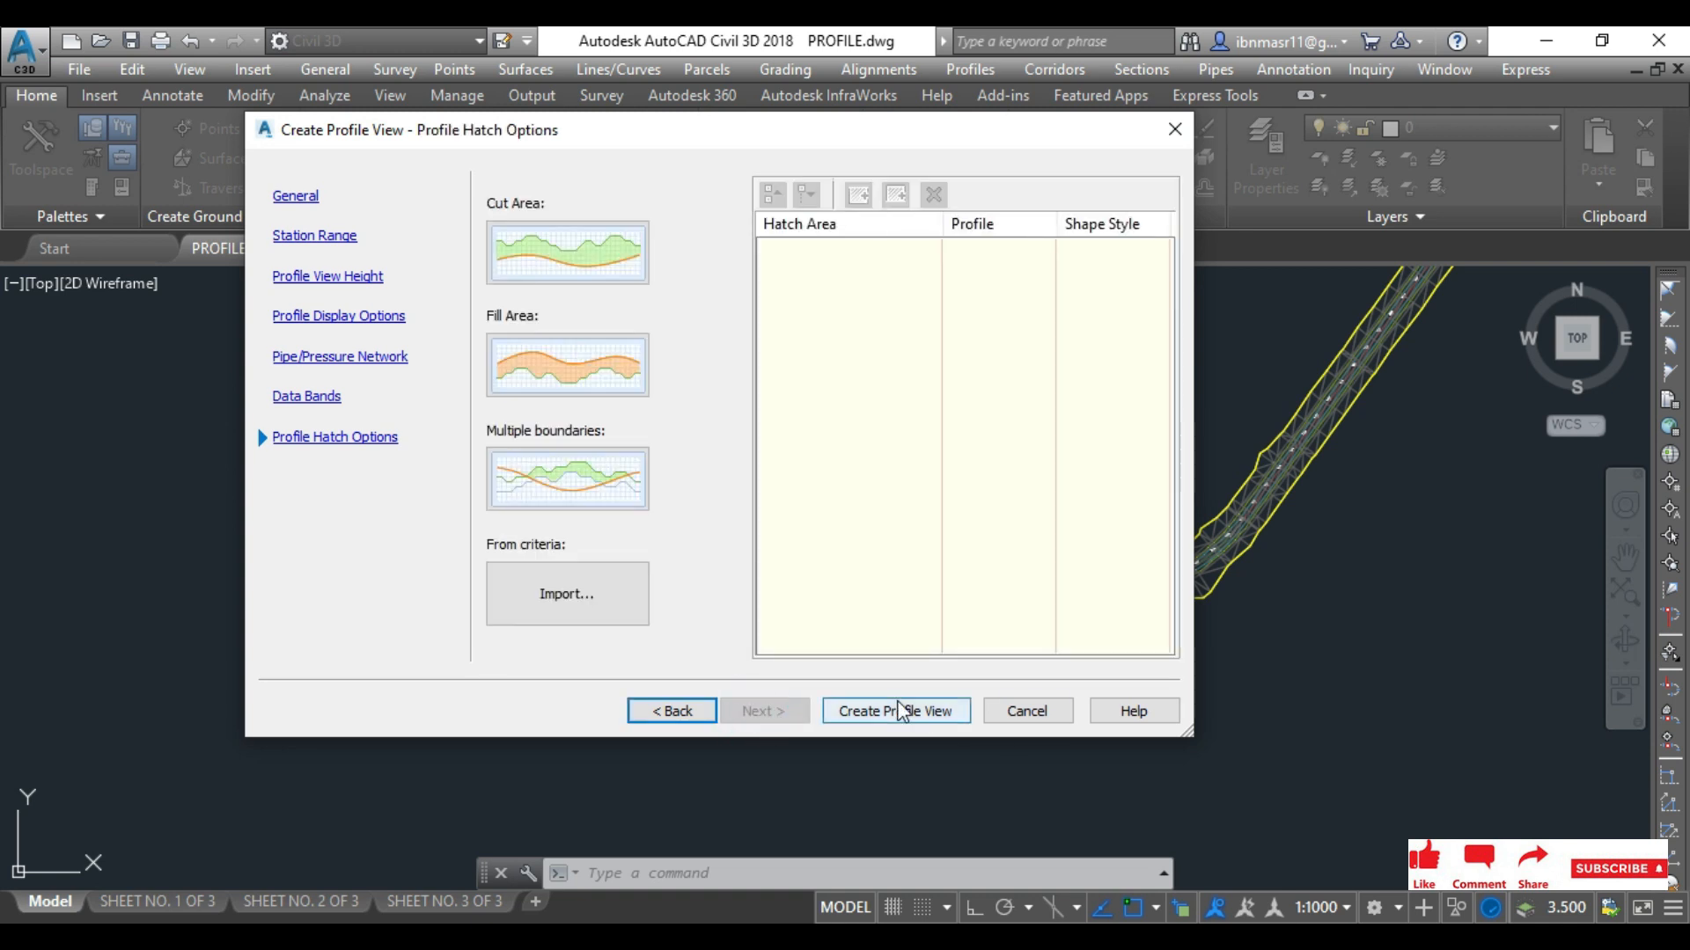
left_click(896, 710)
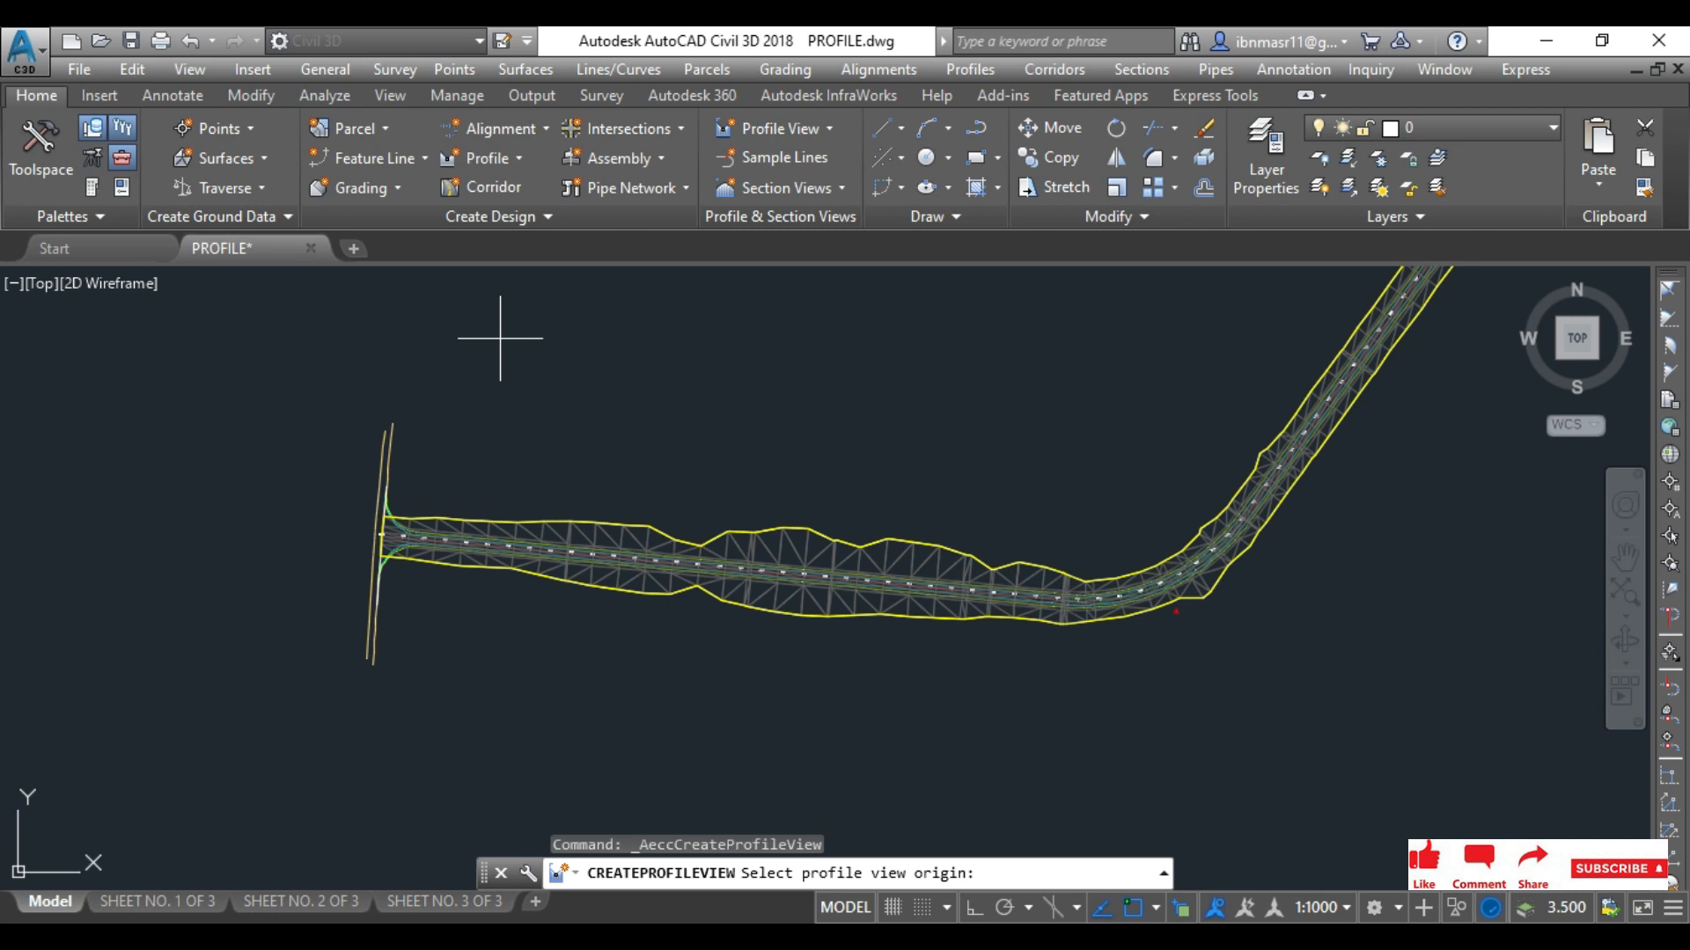
scroll(495, 343, "down", 4)
left_click(985, 439)
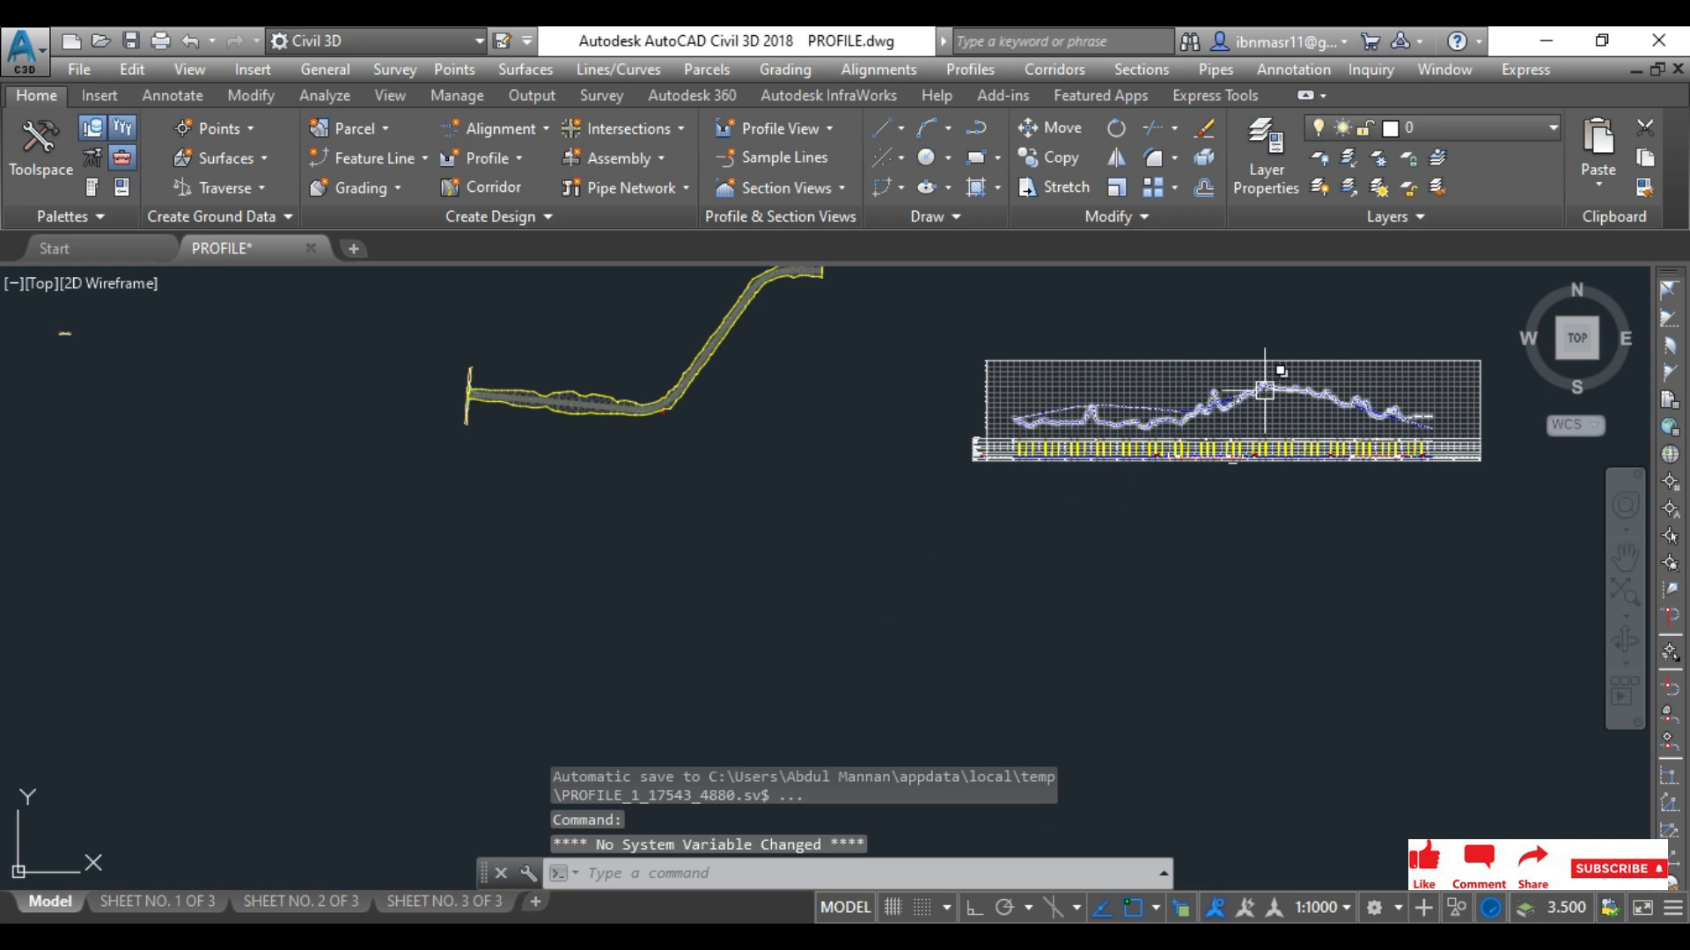
- Examine the existing ground and road profile lines along the new profile view
scroll(1232, 392, "up", 3)
scroll(909, 426, "up", 2)
scroll(704, 378, "up", 5)
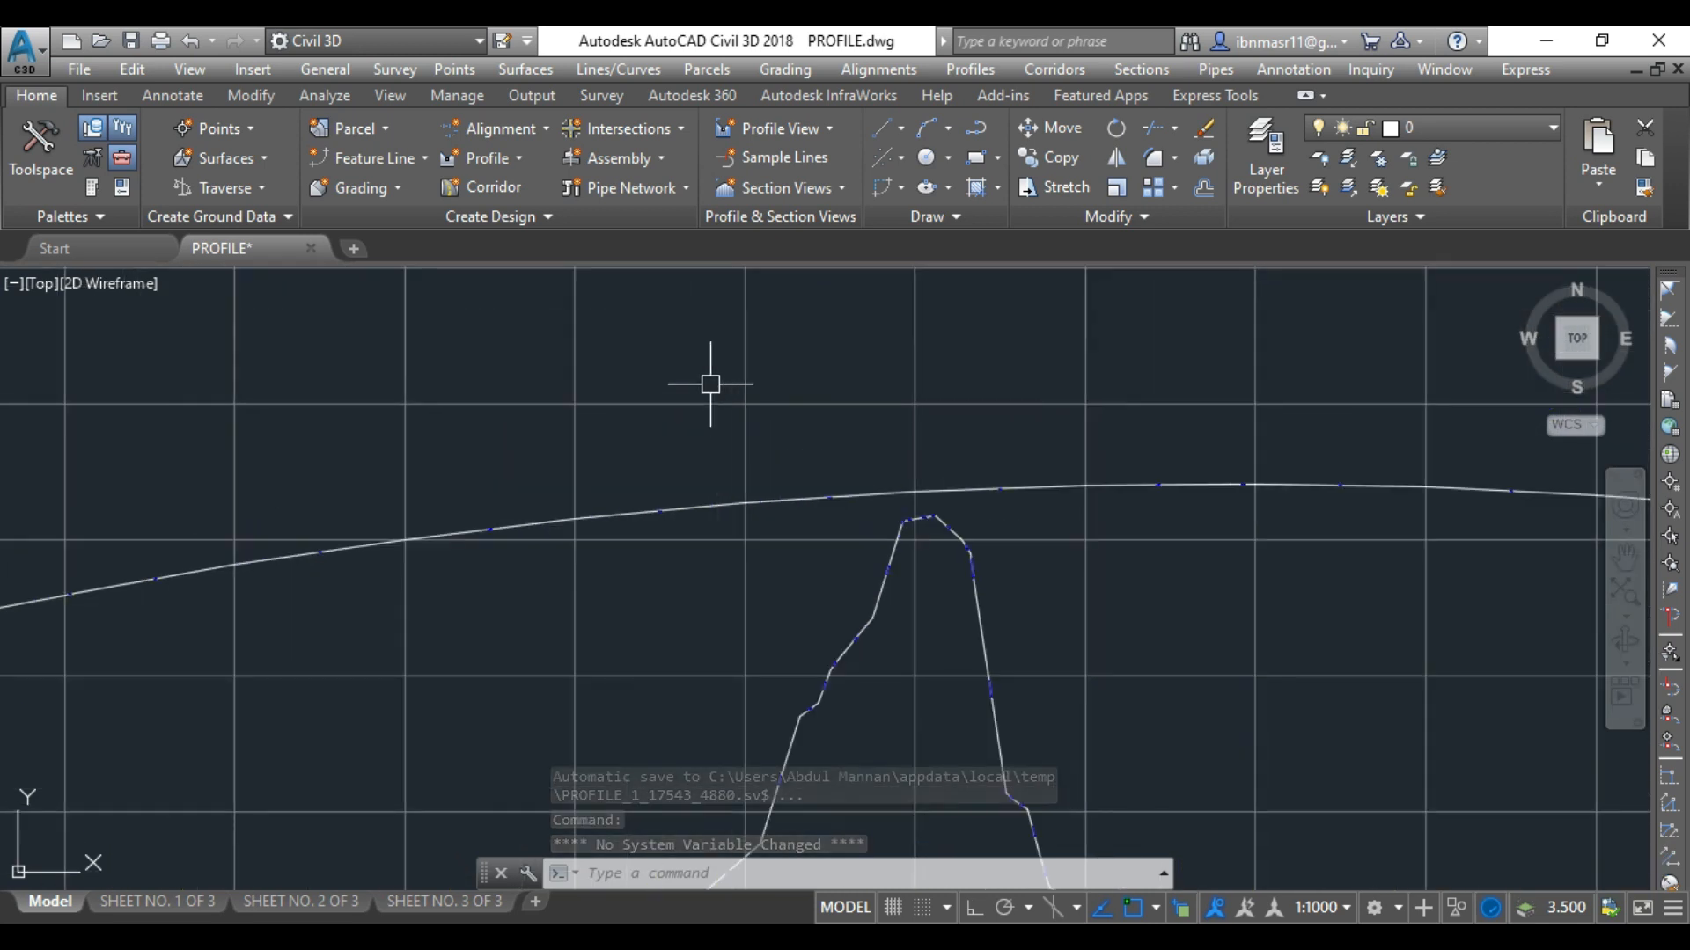
scroll(610, 520, "down", 3)
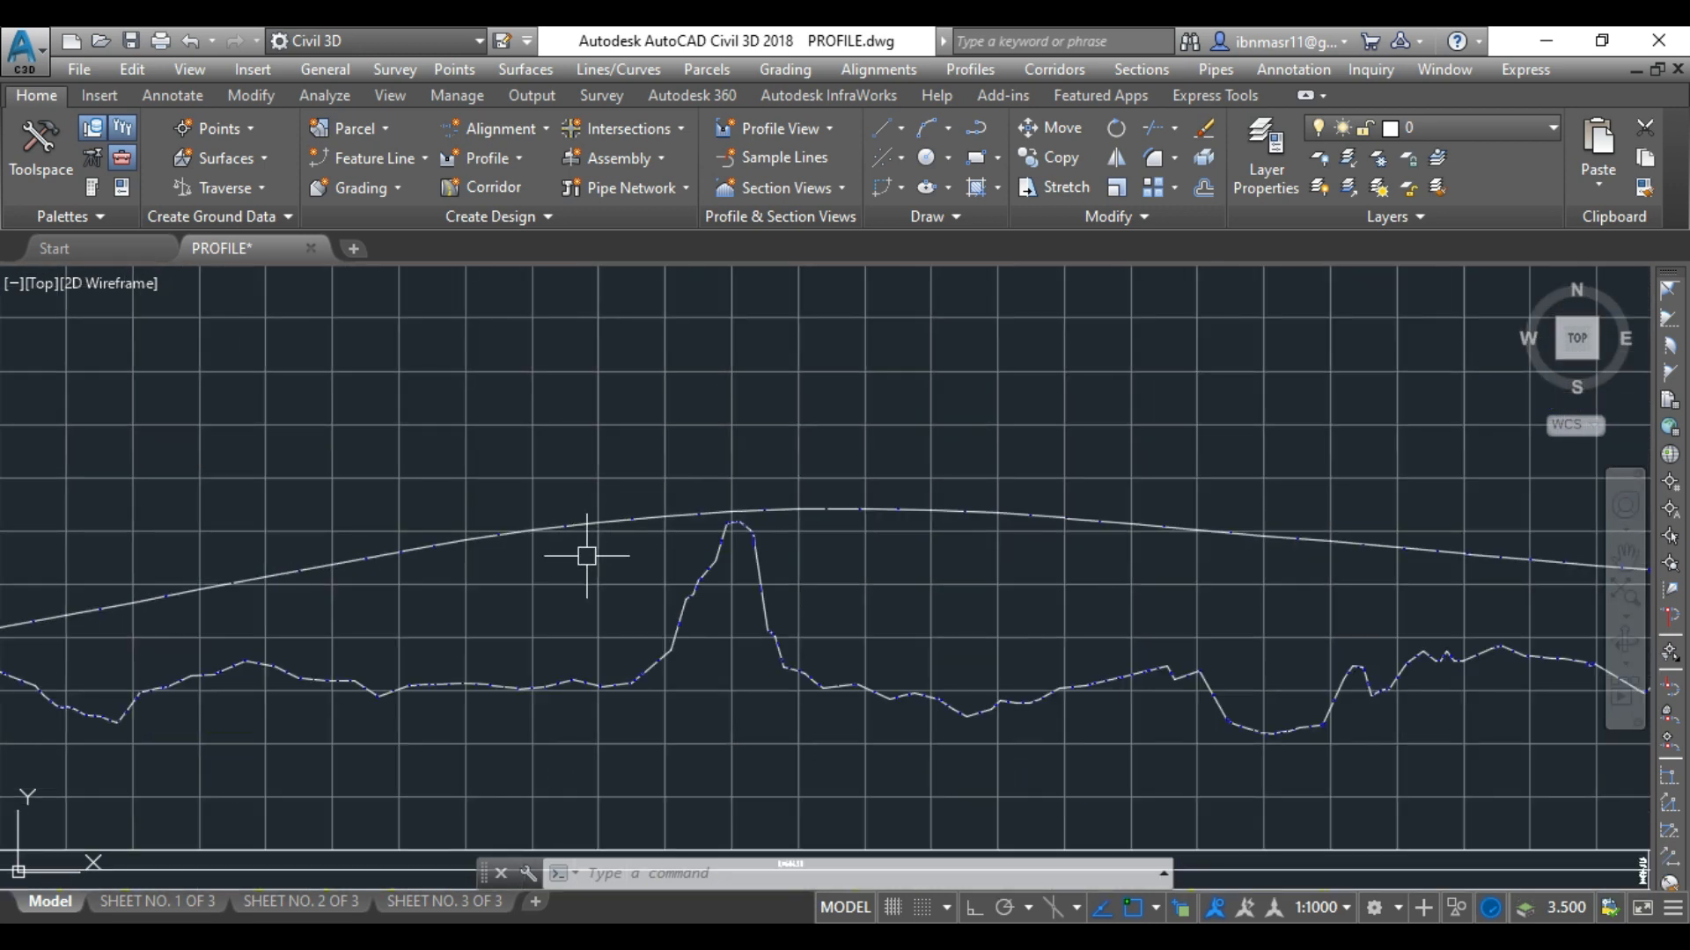
scroll(626, 527, "down", 3)
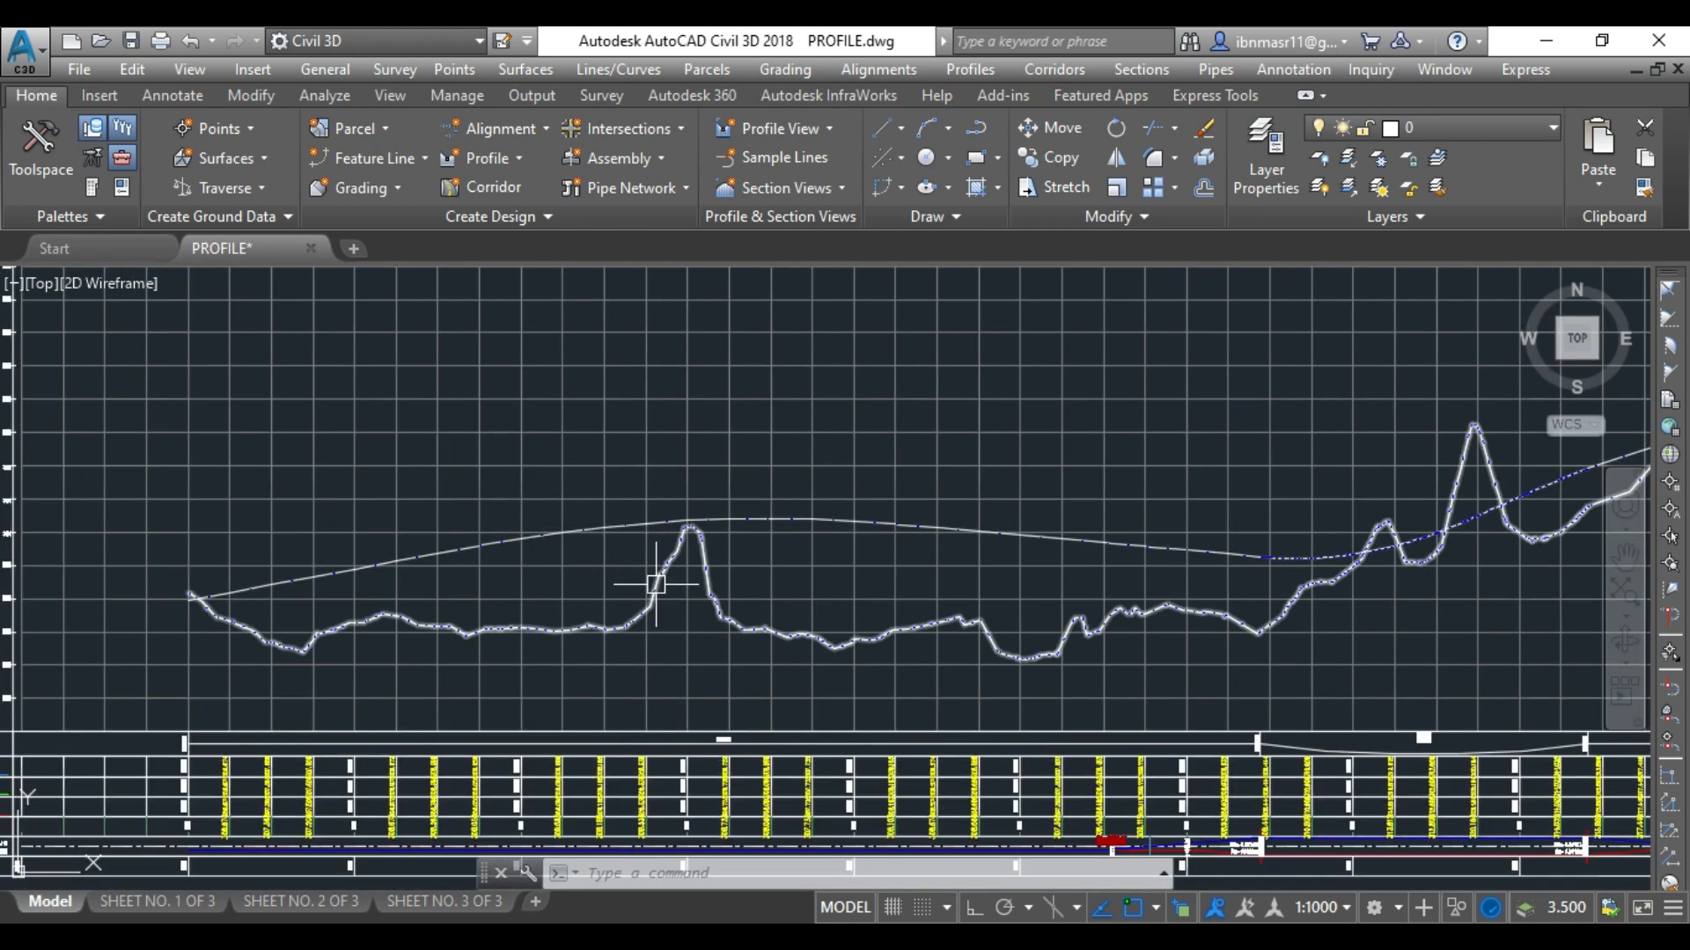
scroll(762, 502, "down", 3)
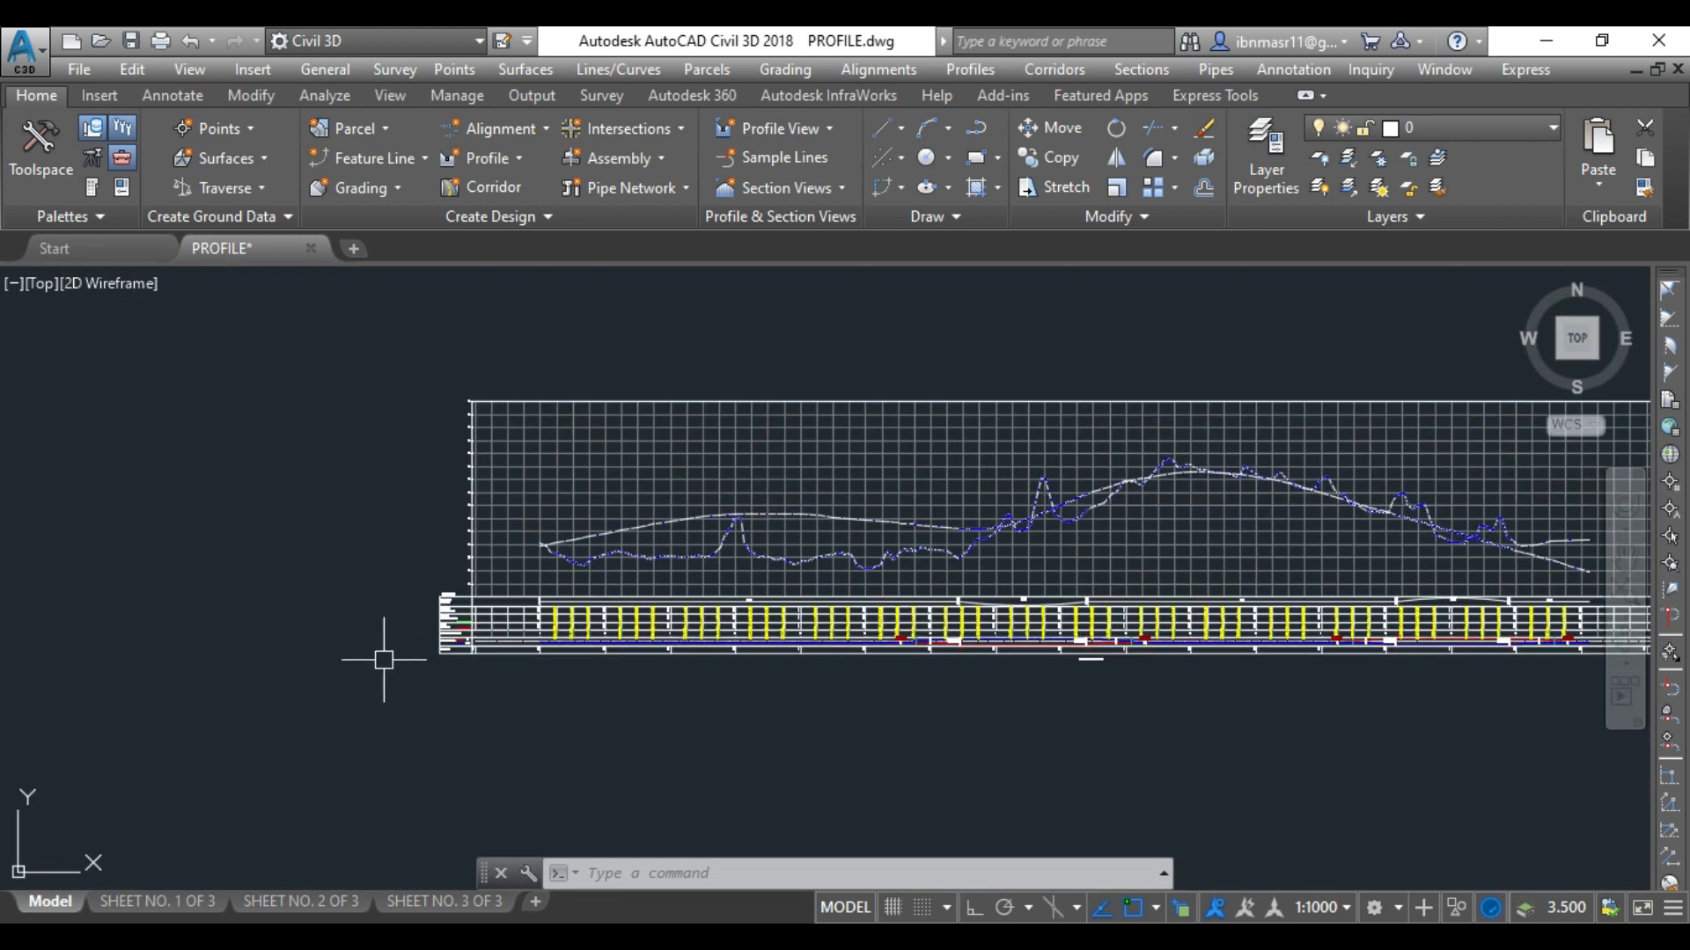
- Inspect the data bands beneath the profile view, from horizontal geometry to chainage, including their headings and level labels
scroll(425, 629, "up", 3)
scroll(546, 594, "up", 4)
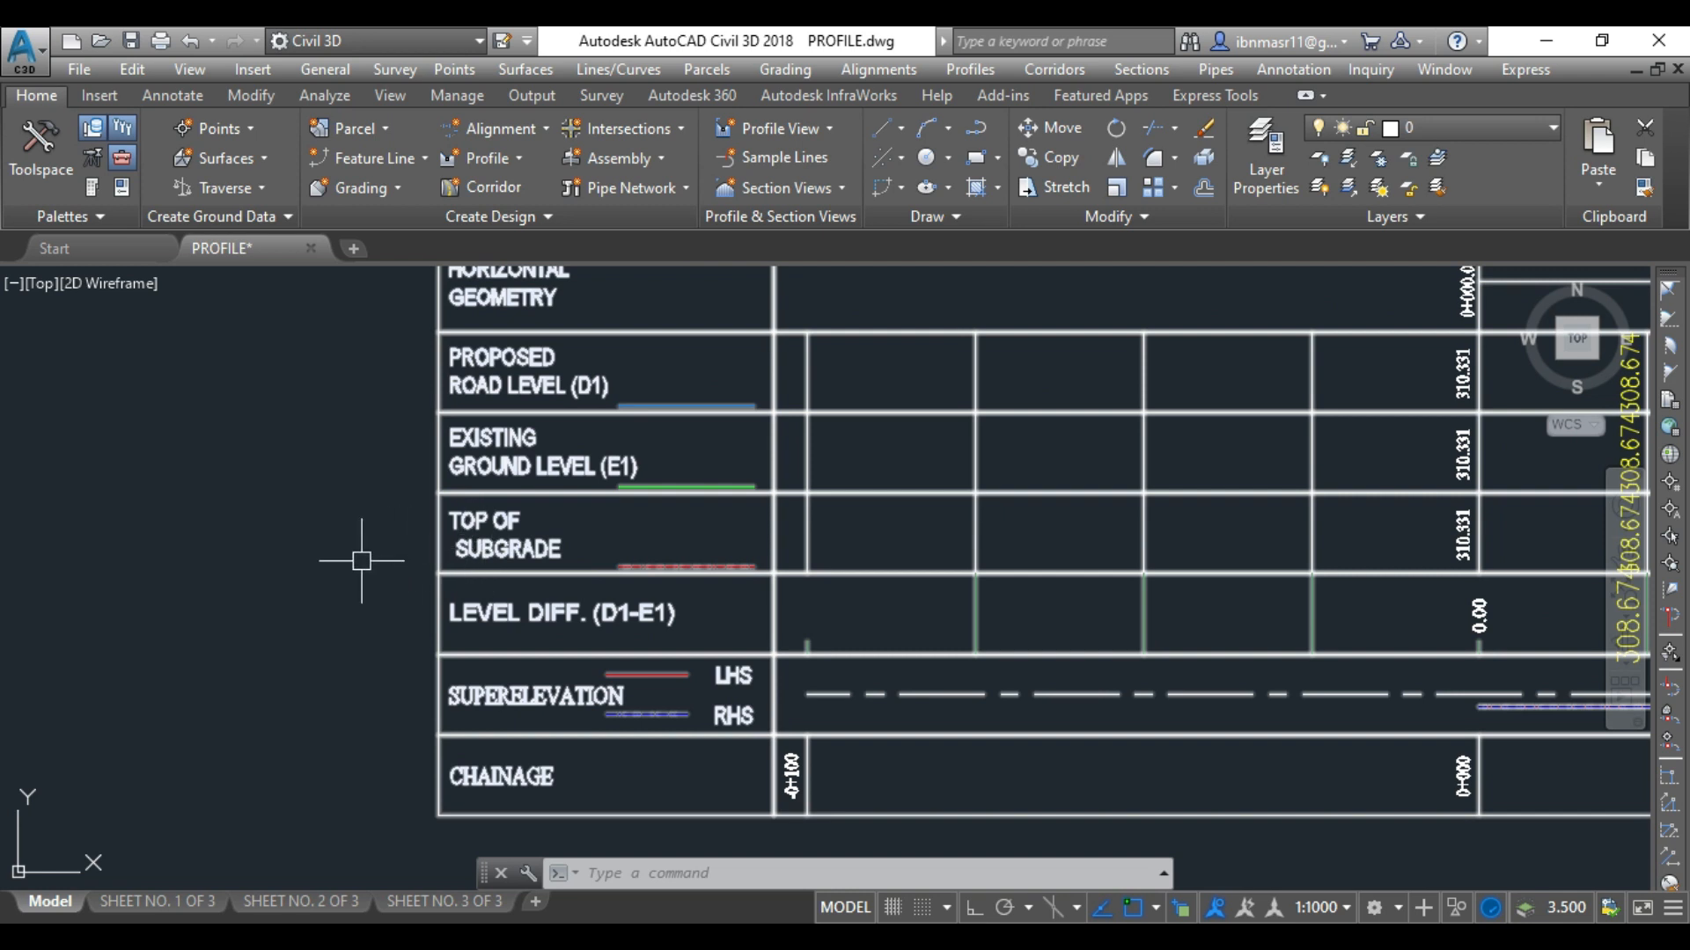
scroll(352, 526, "down", 3)
scroll(379, 387, "up", 3)
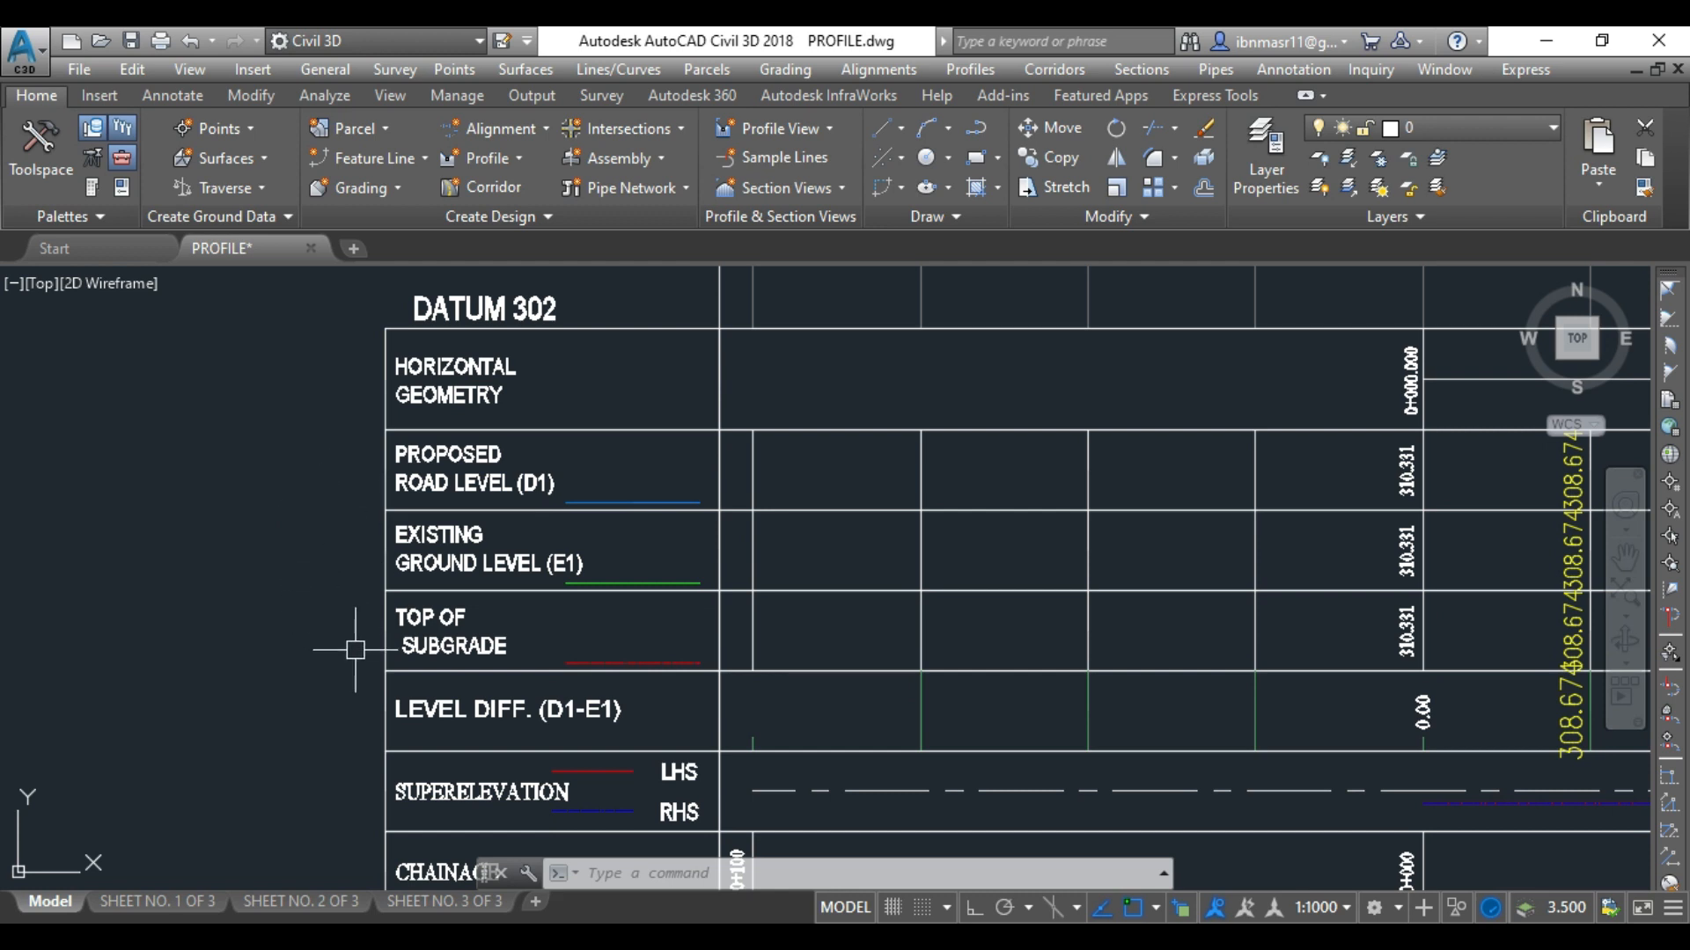
middle_click_drag(351, 661, 269, 458)
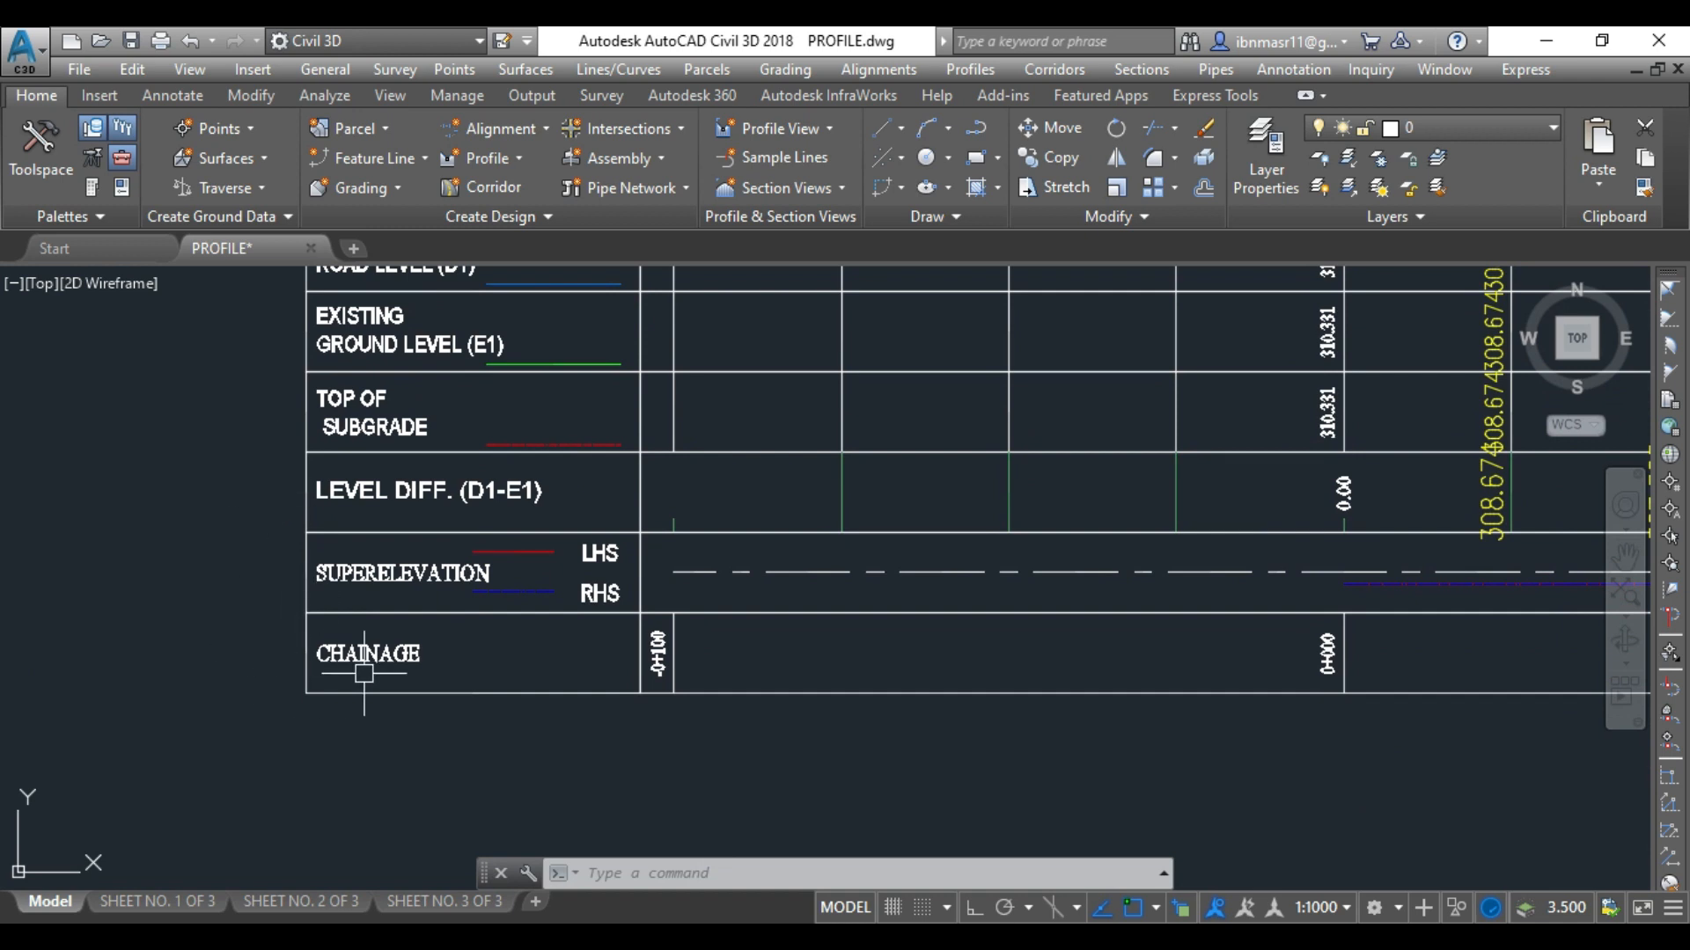
scroll(264, 600, "down", 3)
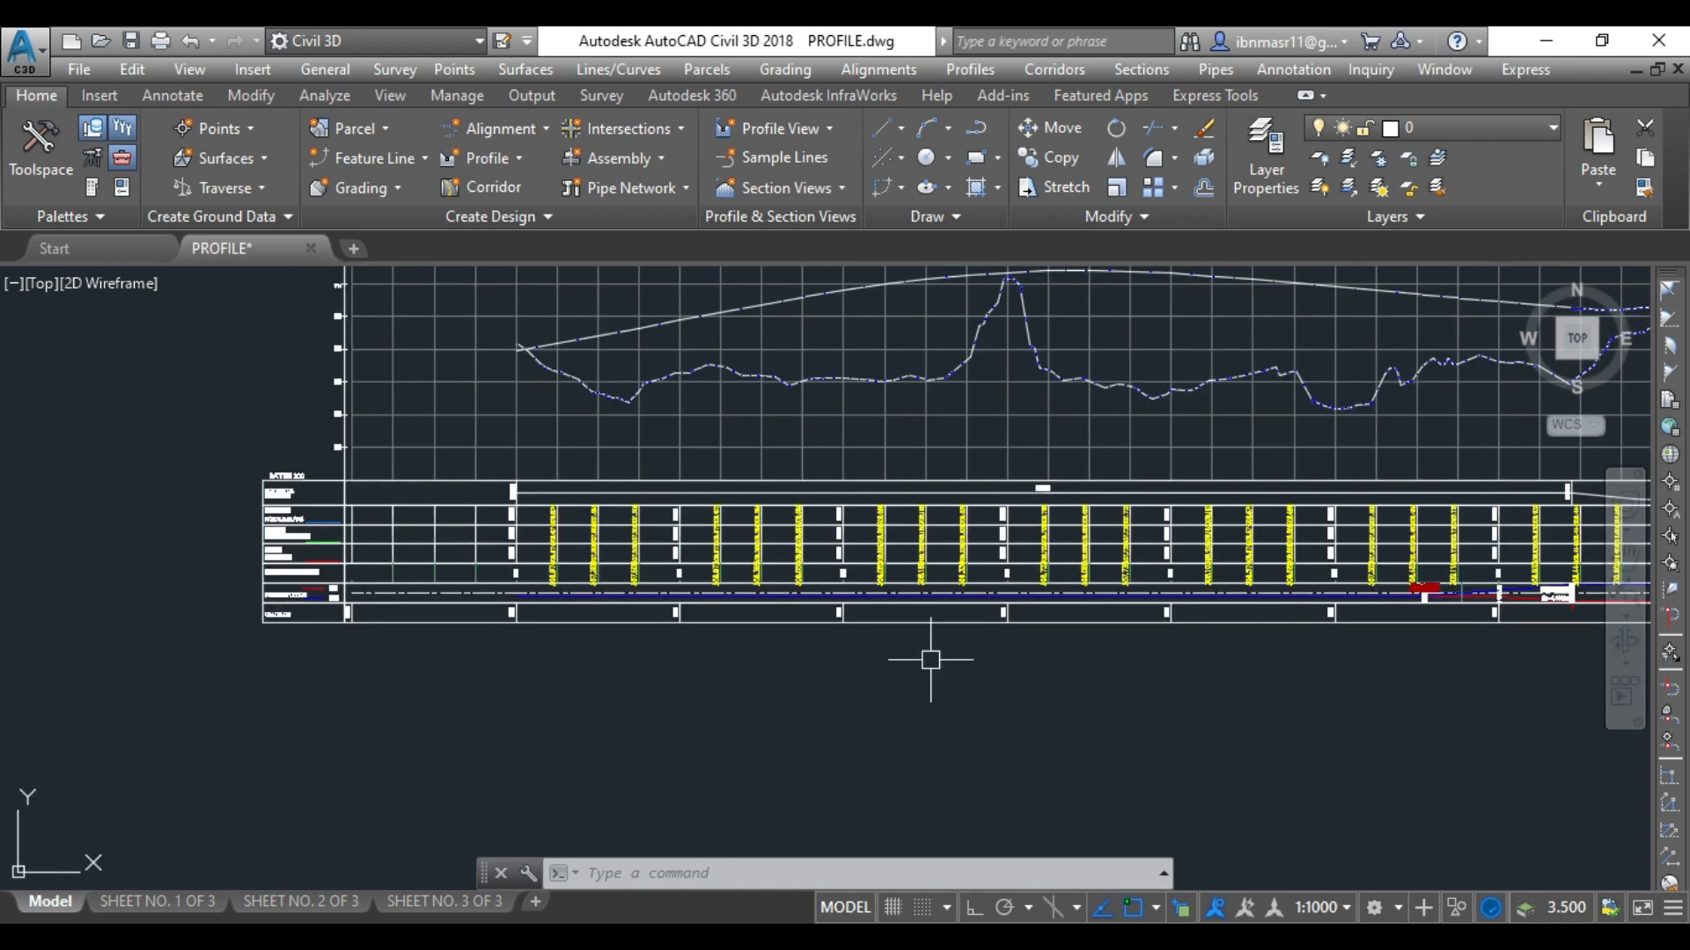
scroll(928, 619, "up", 2)
scroll(536, 388, "up", 3)
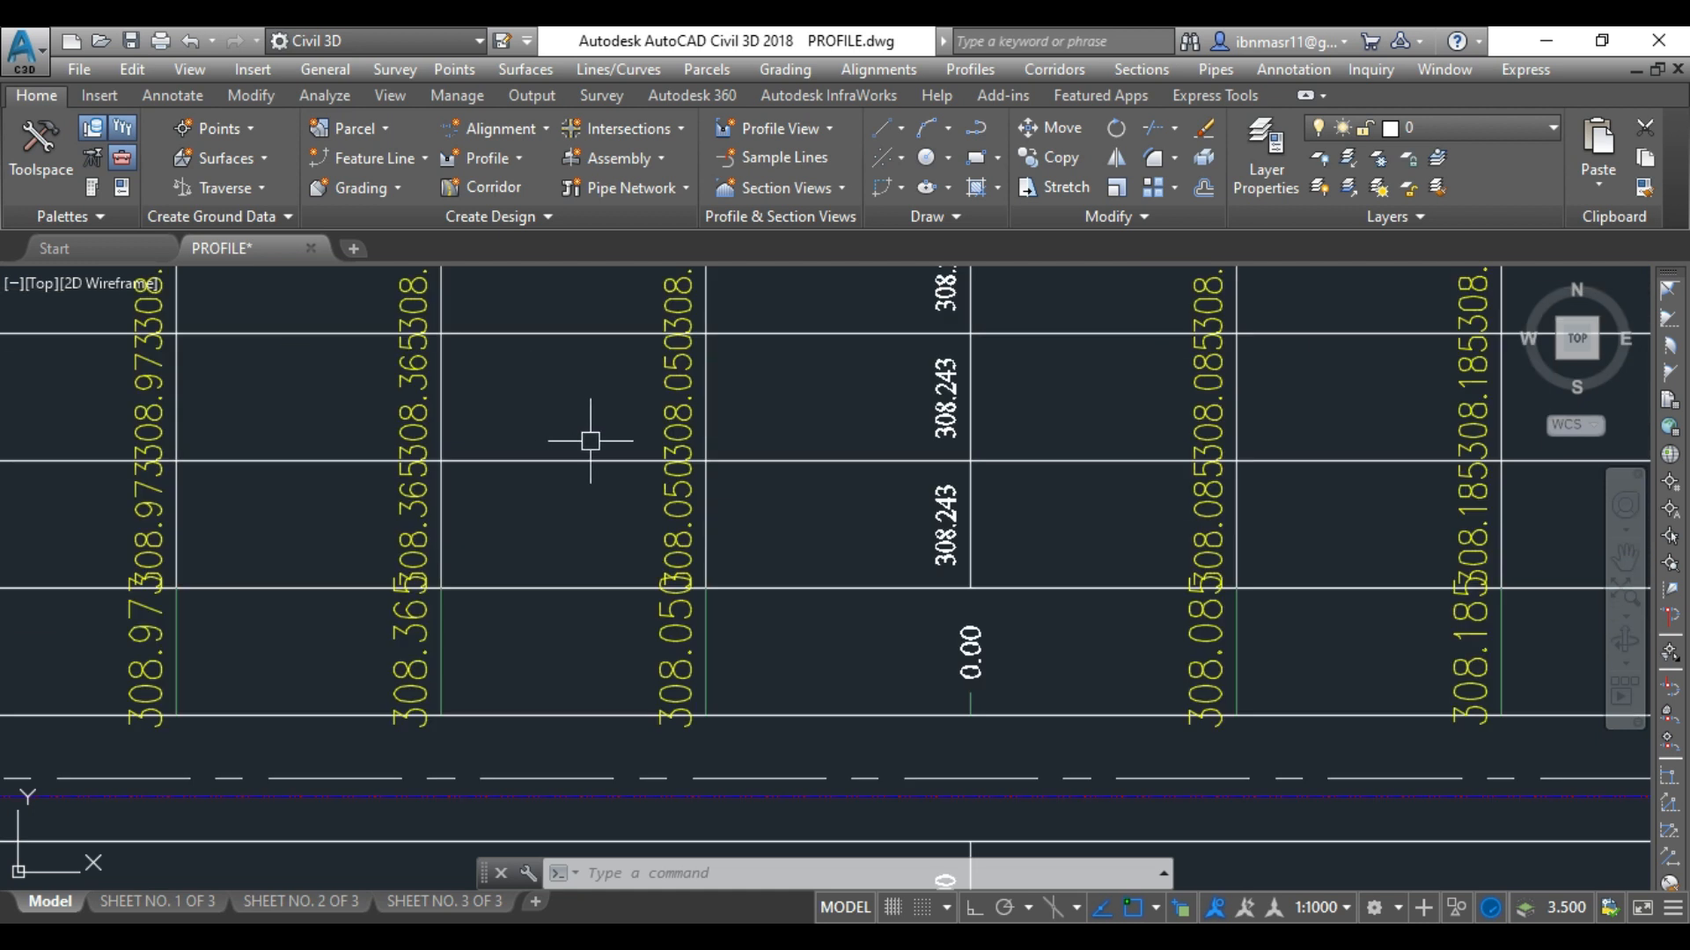
scroll(696, 581, "down", 6)
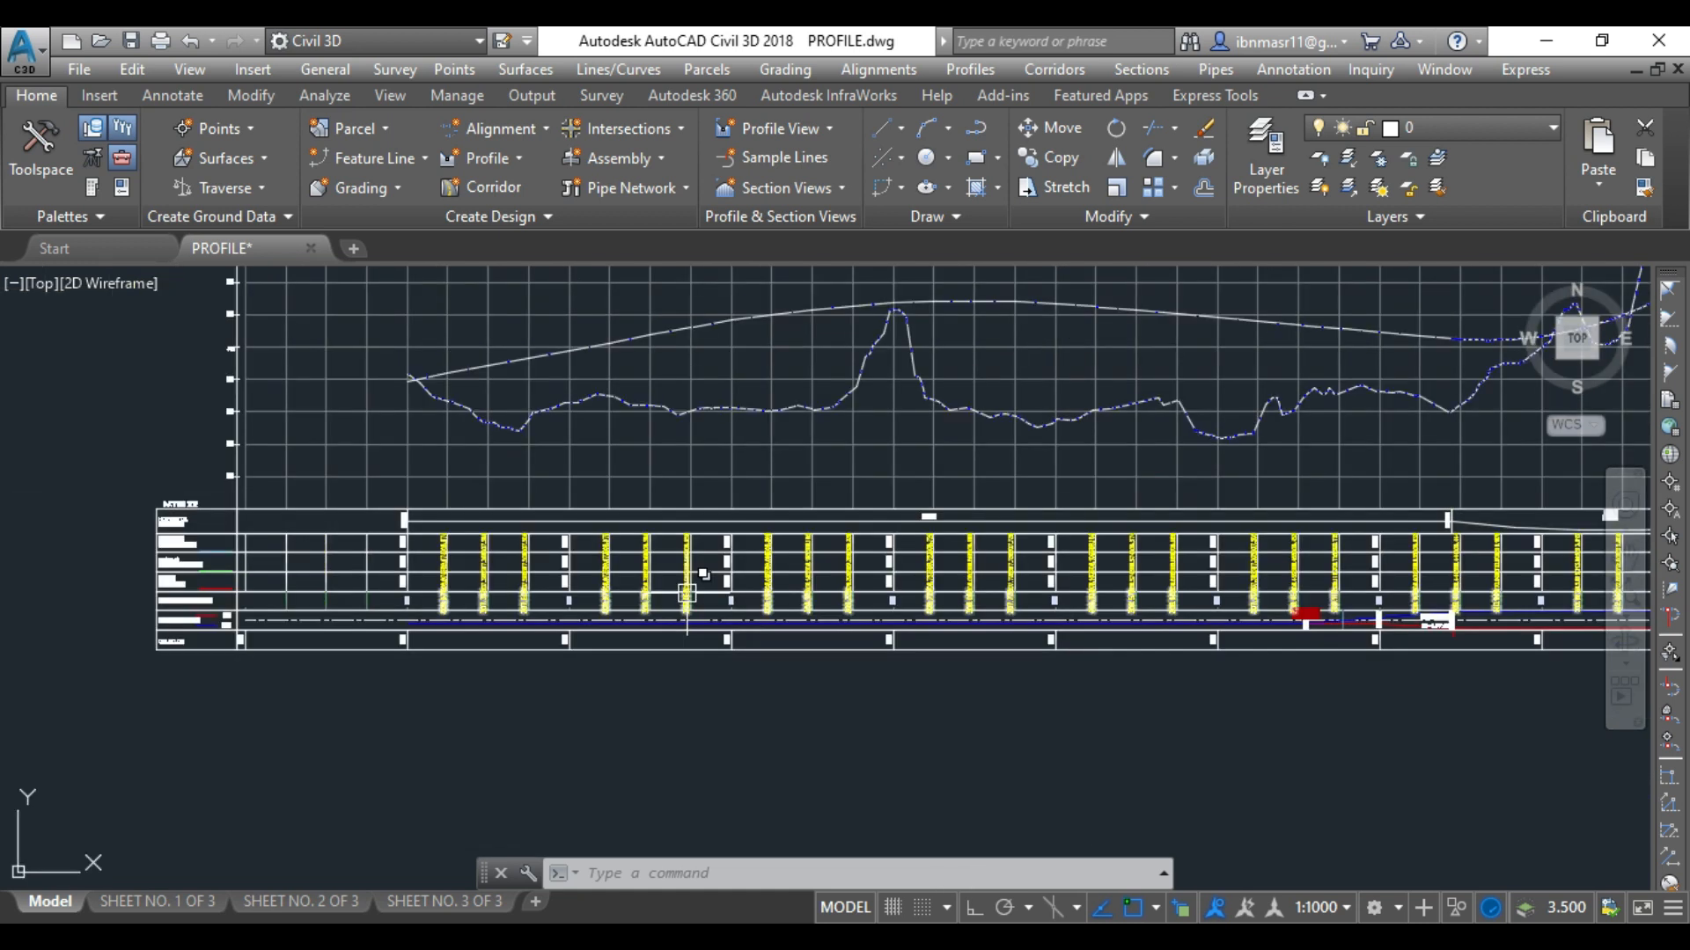
scroll(418, 576, "down", 2)
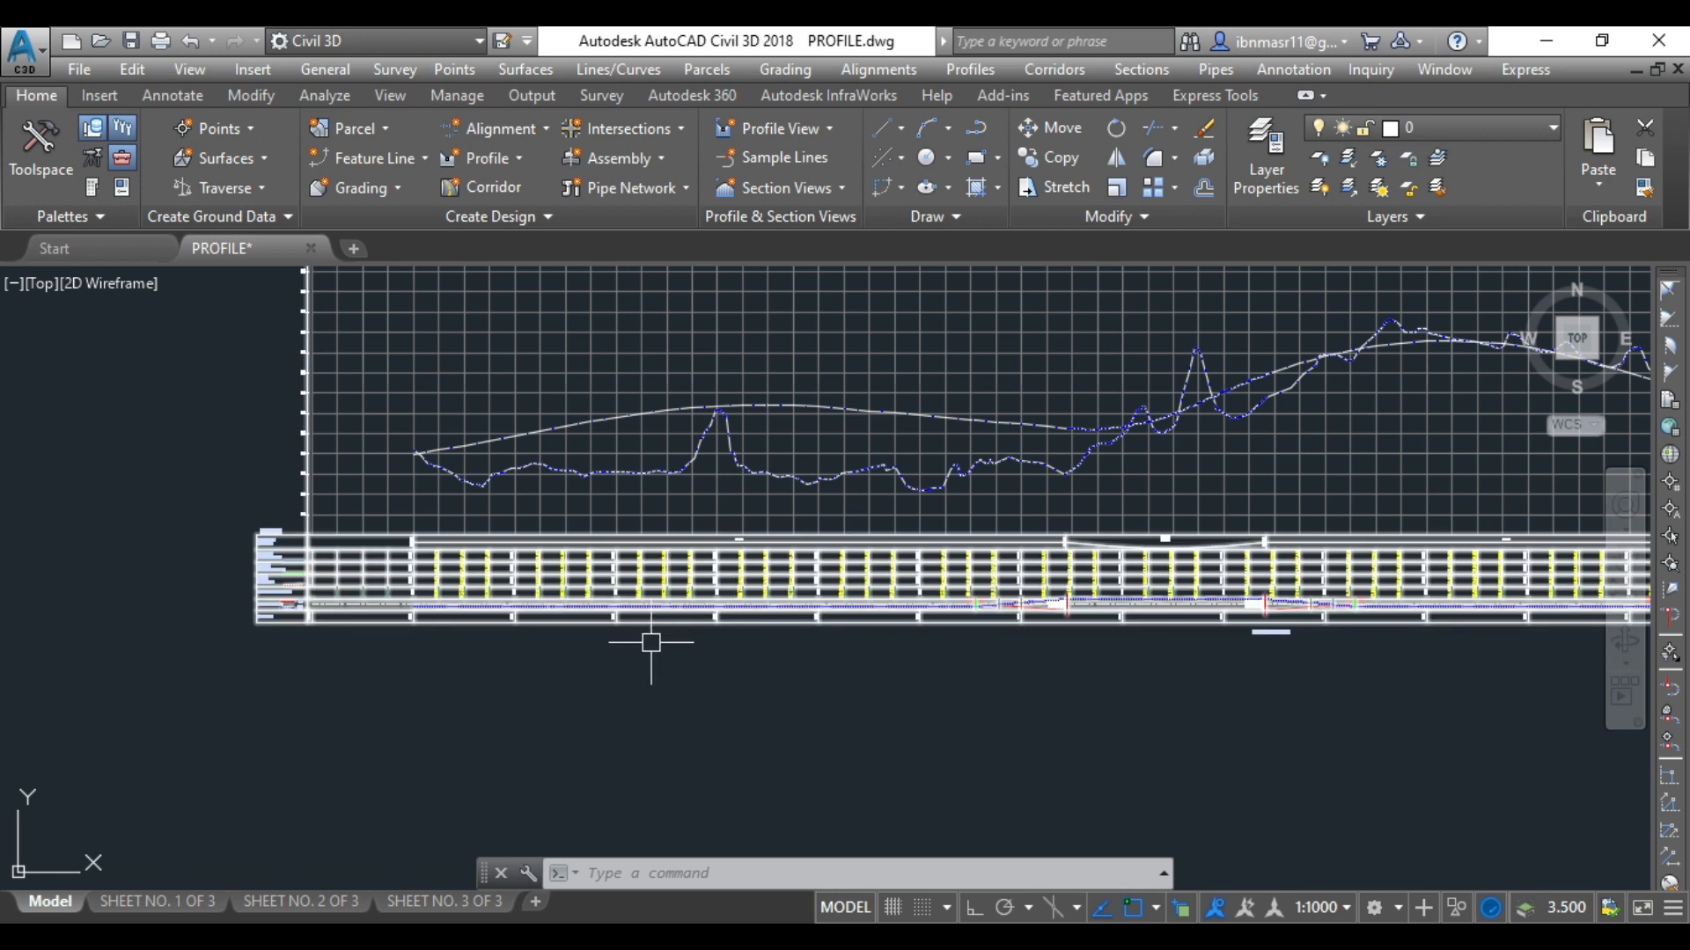
- Open the properties of the smooth upper road profile and name it "Design Profile"
scroll(577, 460, "down", 1)
scroll(545, 470, "up", 1)
scroll(546, 470, "up", 5)
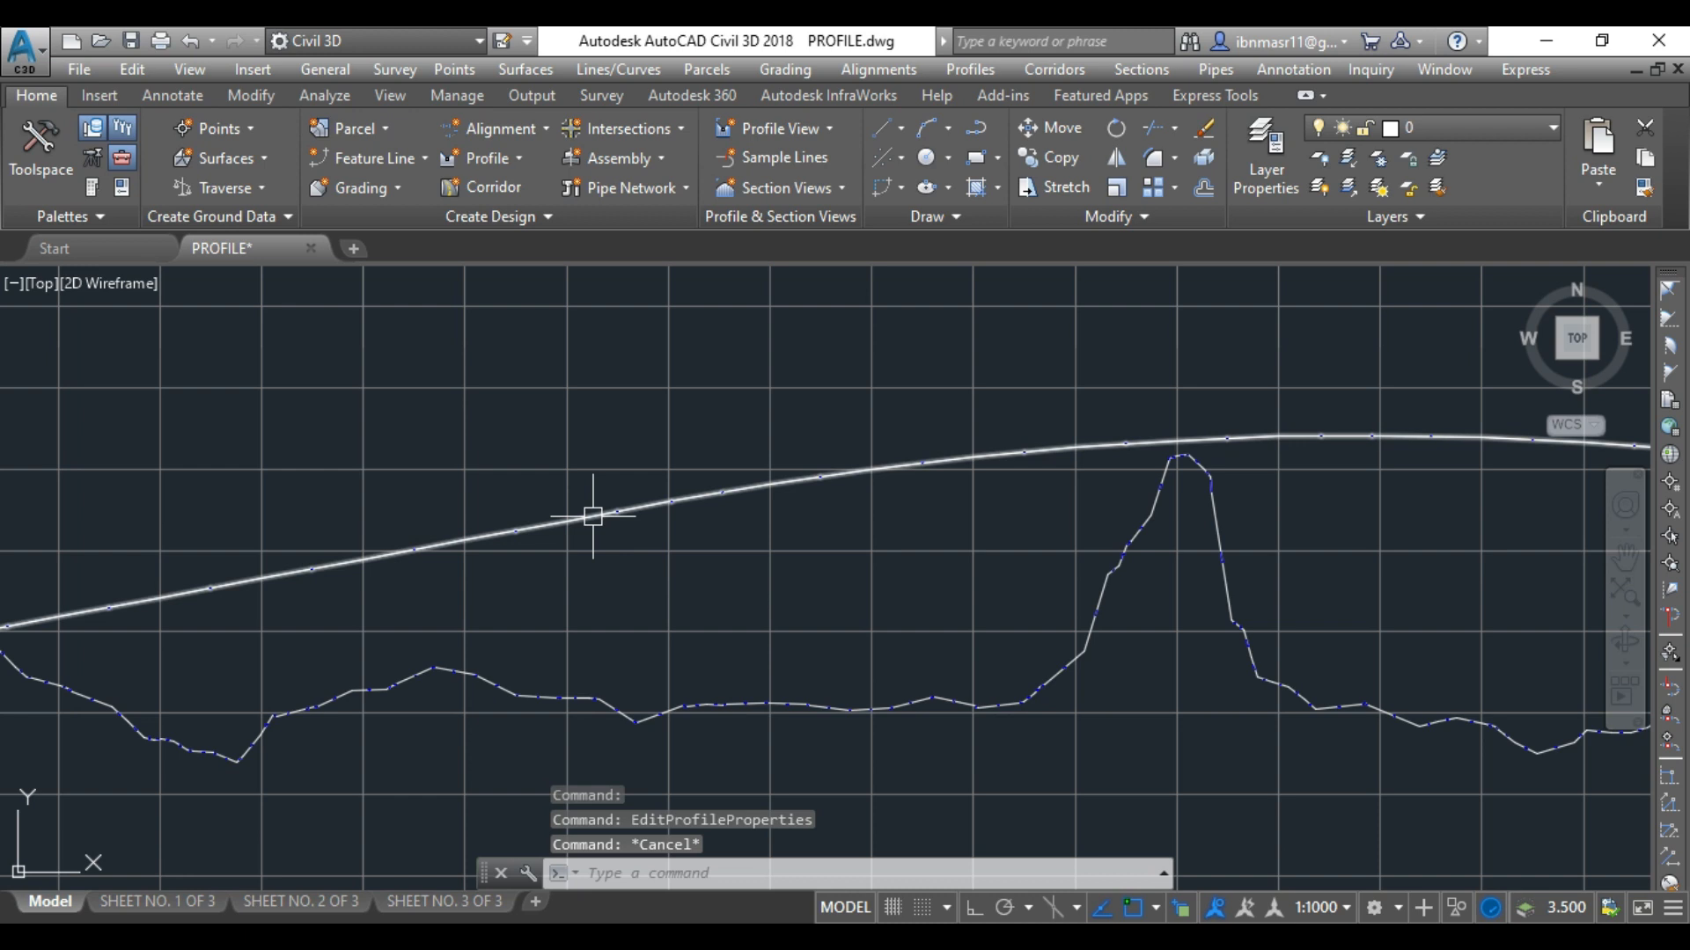
left_click(592, 517)
right_click(592, 484)
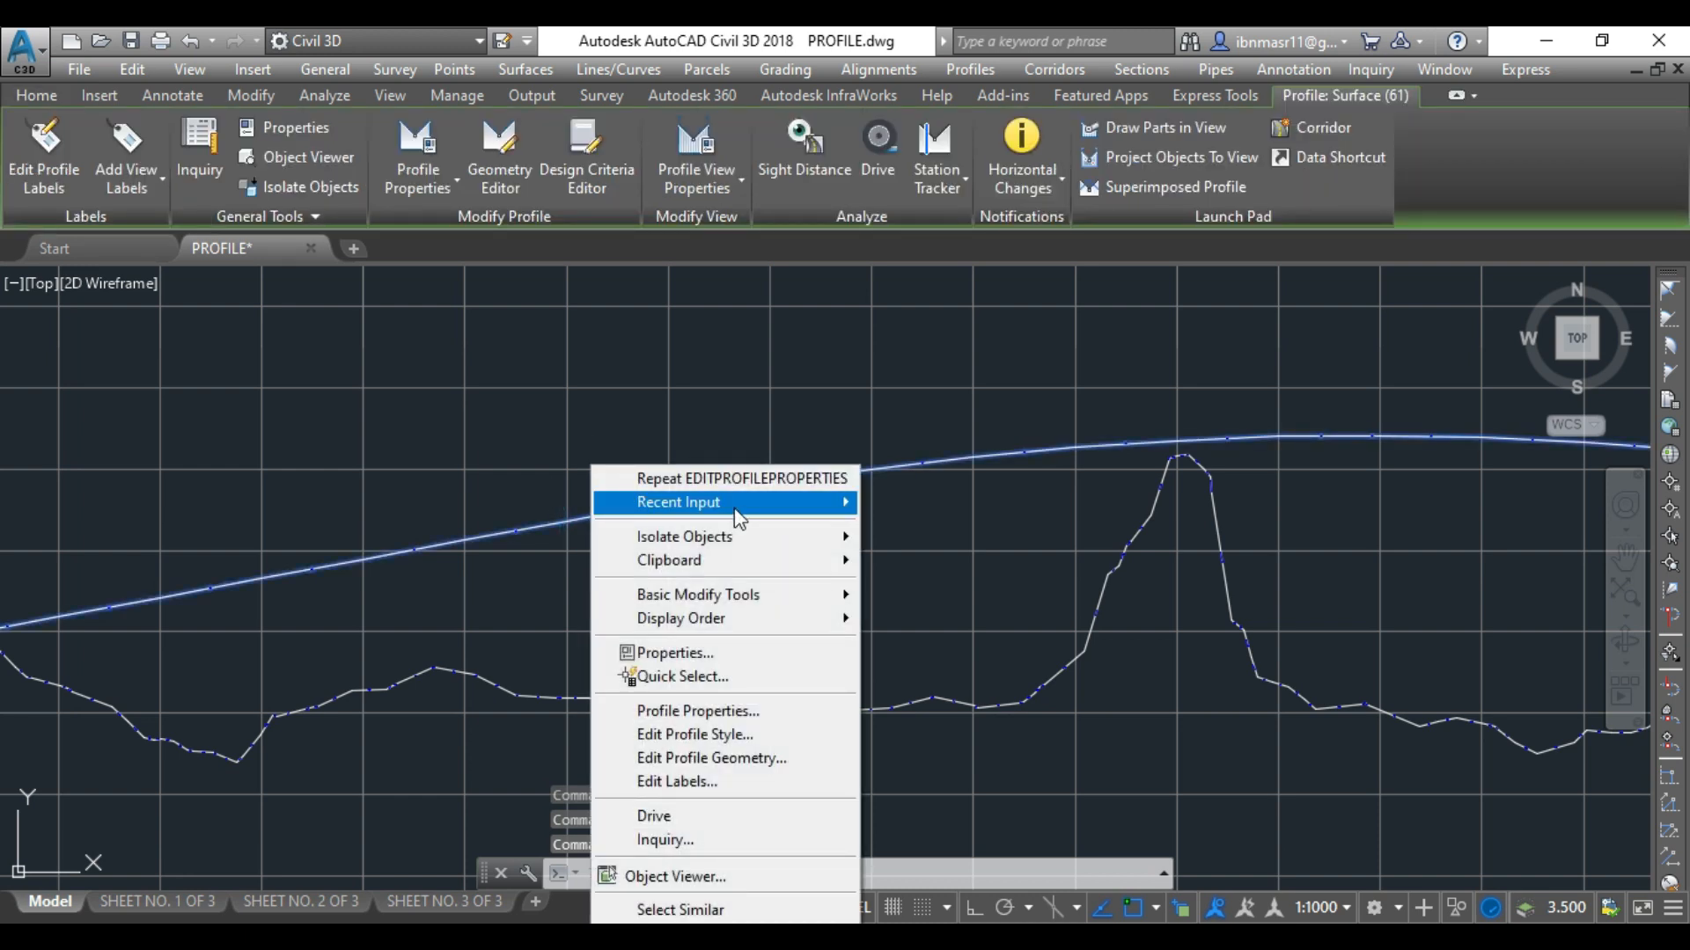
left_click(720, 713)
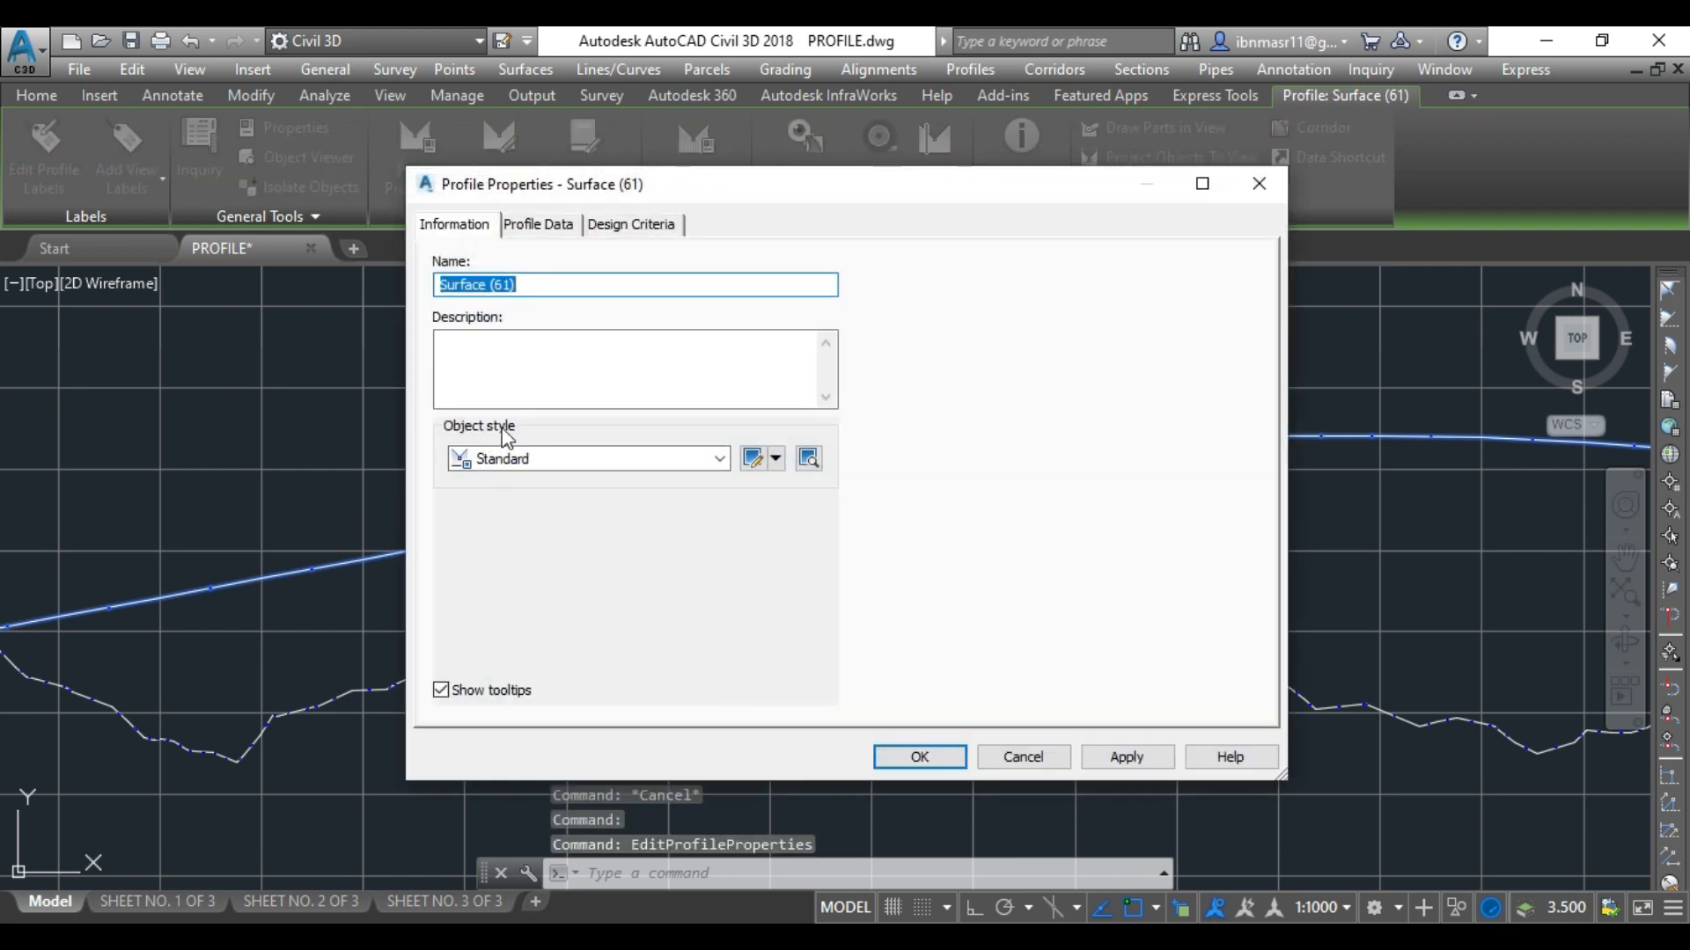
left_click_drag(532, 284, 406, 310)
type("Design Profile")
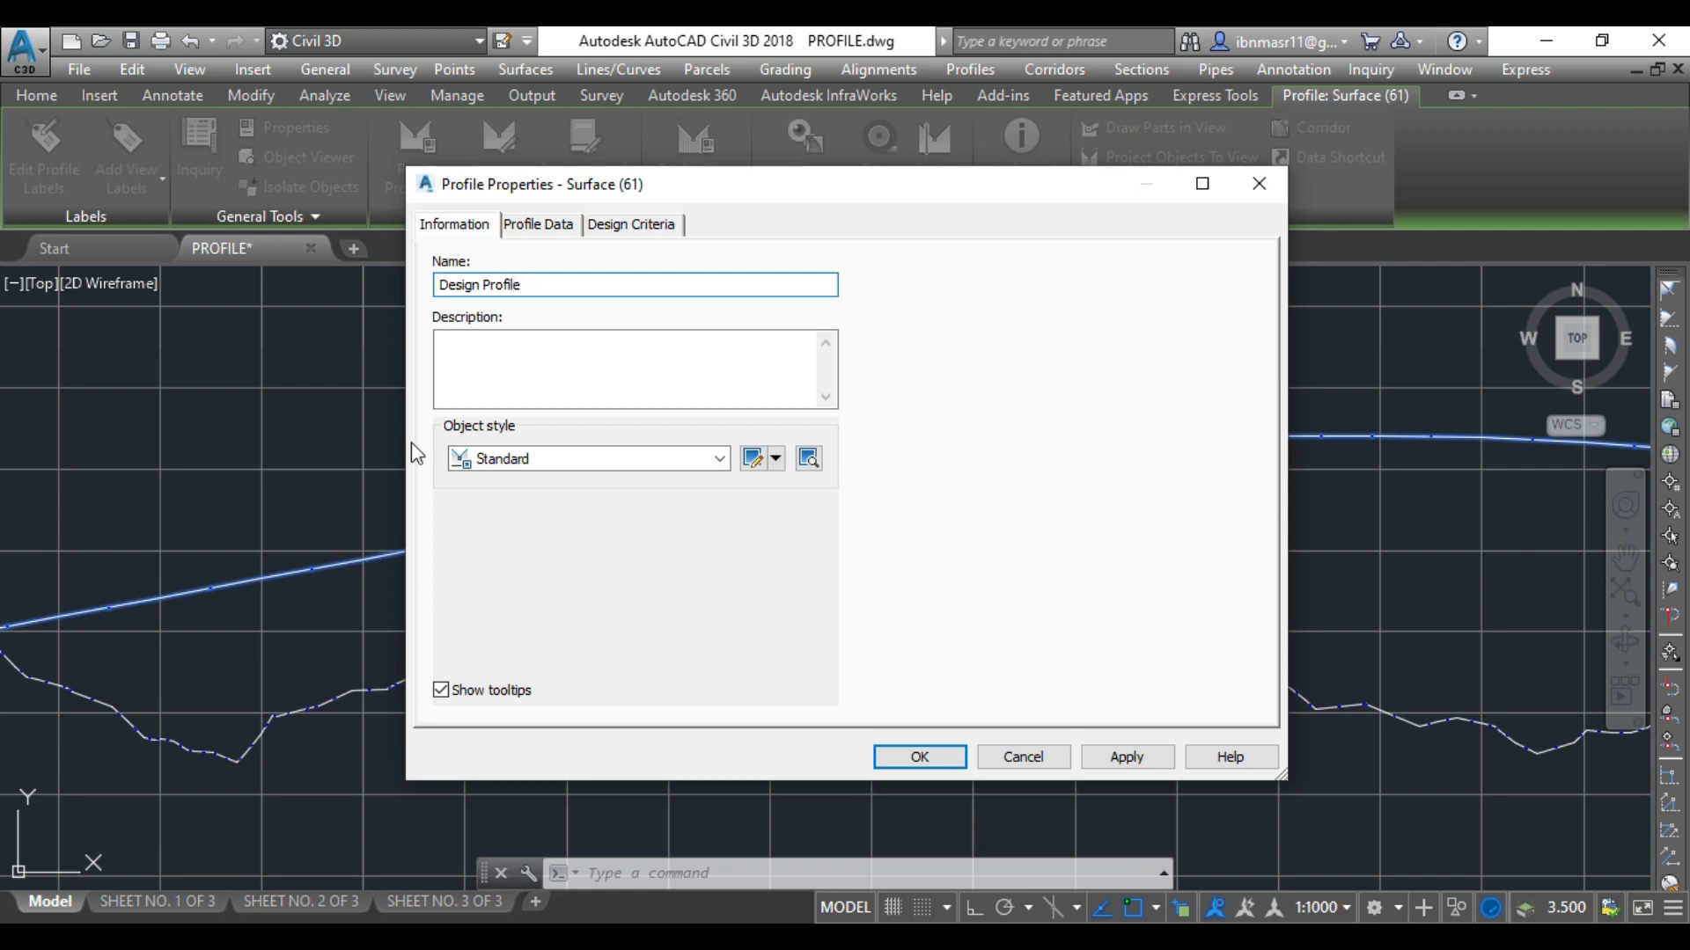
- Apply the ARAMCO DESIGN PROFILE object style to the road profile and deselect it
left_click(526, 461)
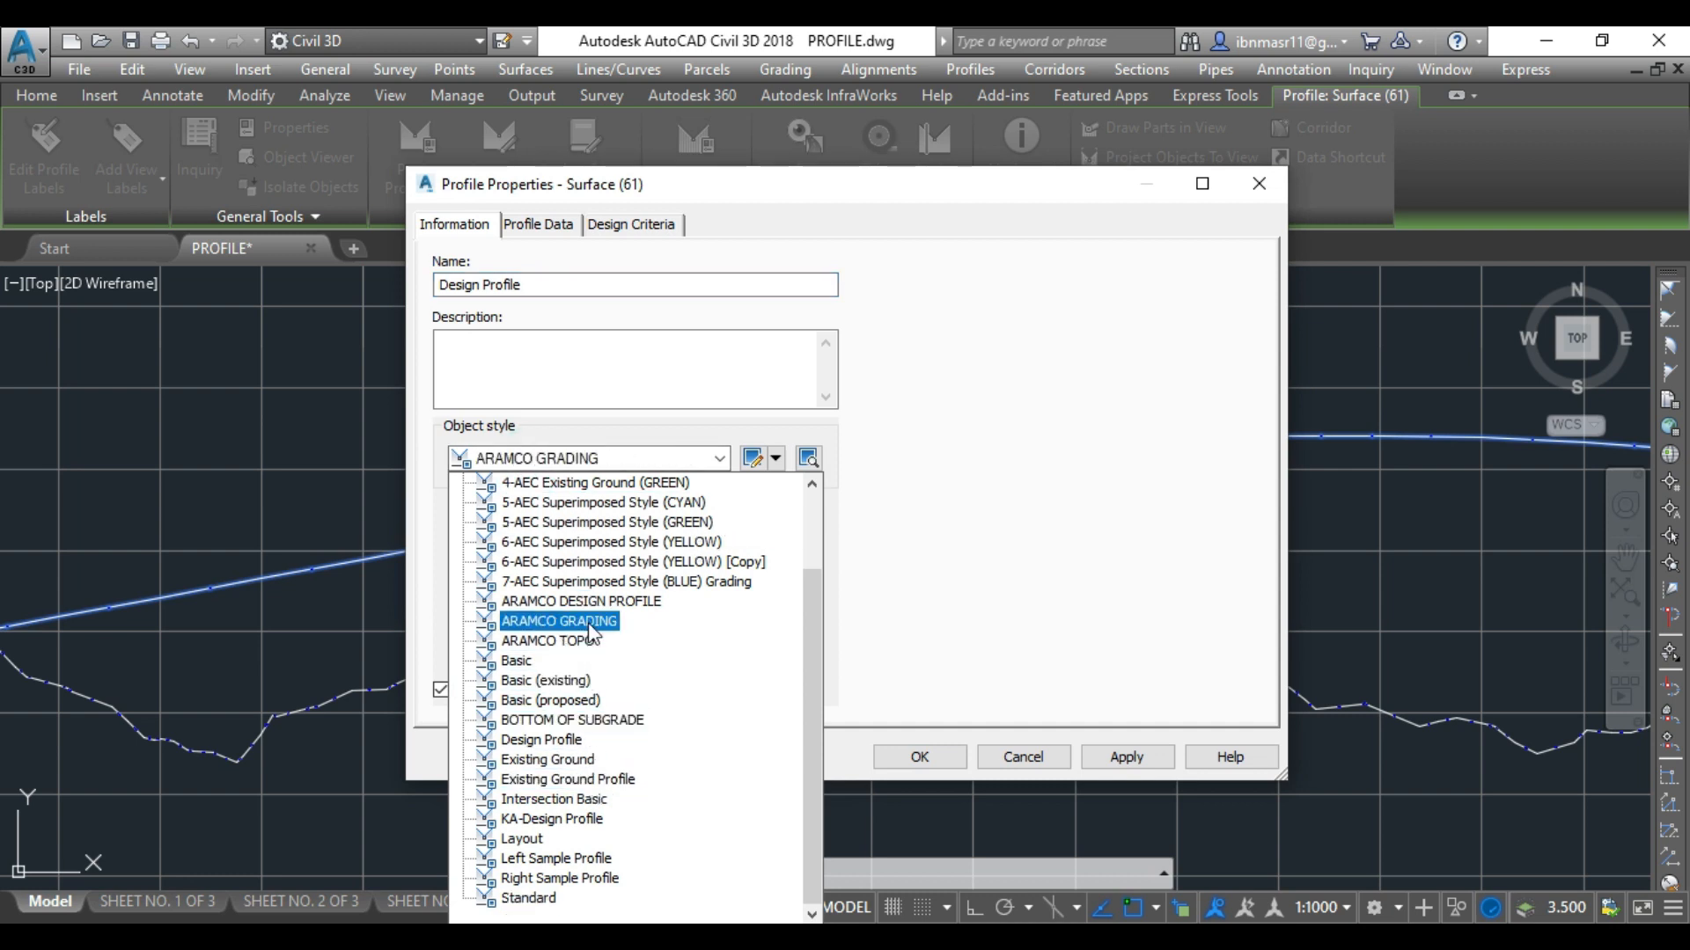
left_click(580, 604)
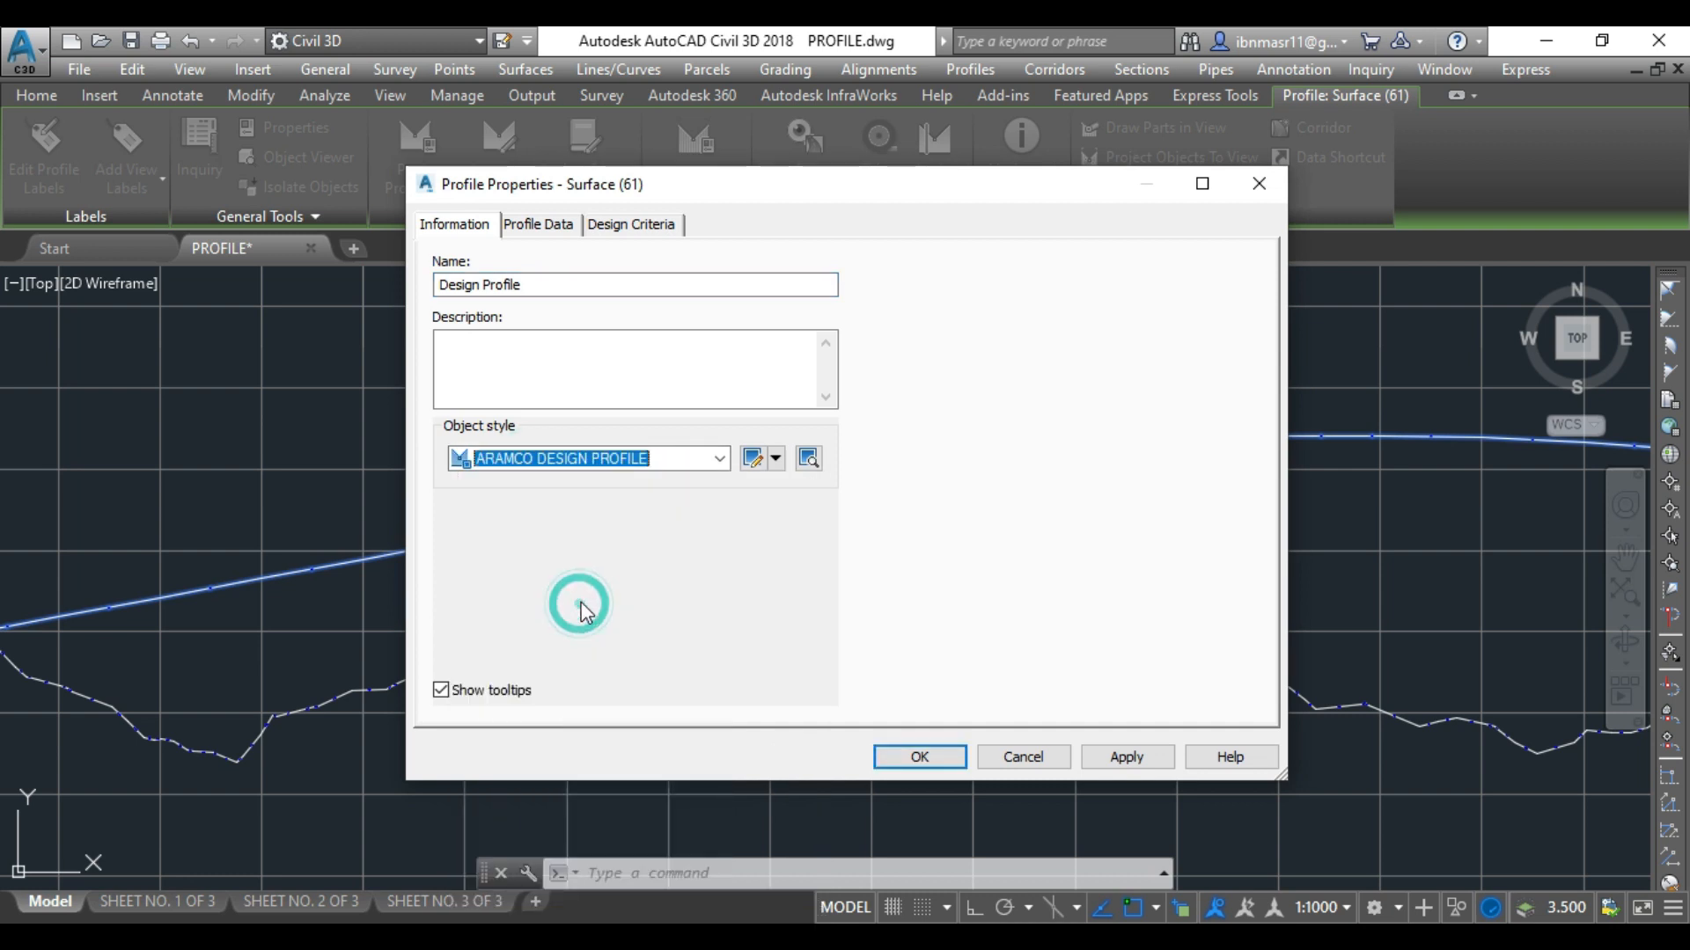
left_click(1125, 758)
left_click(907, 754)
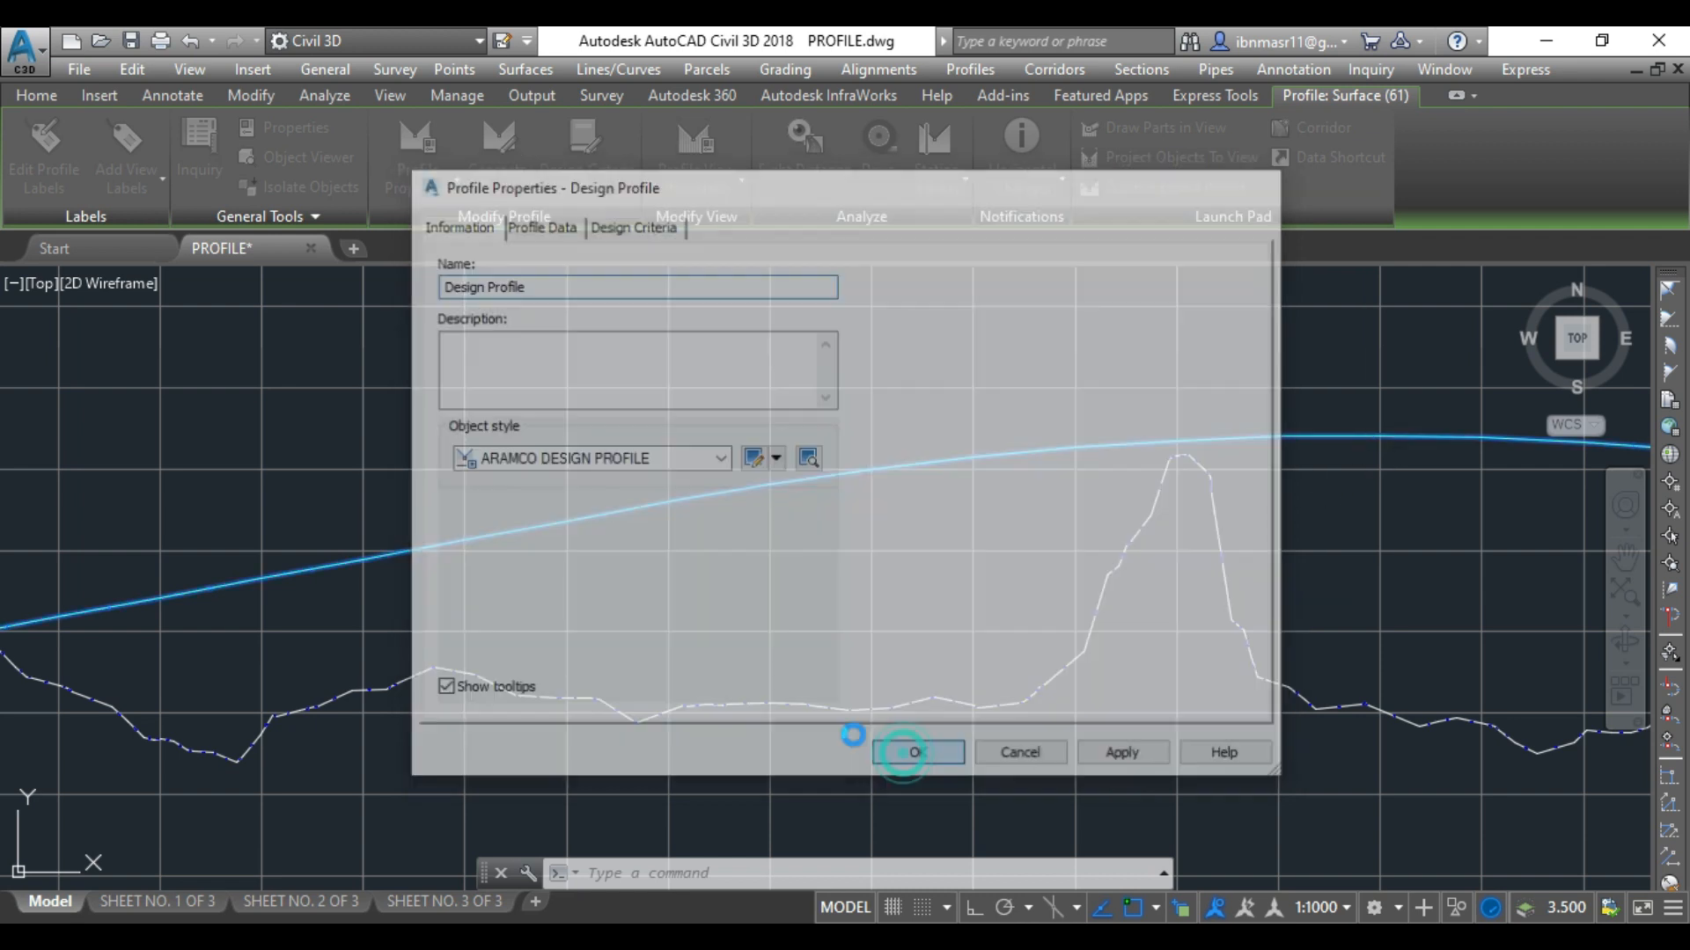
key("Escape")
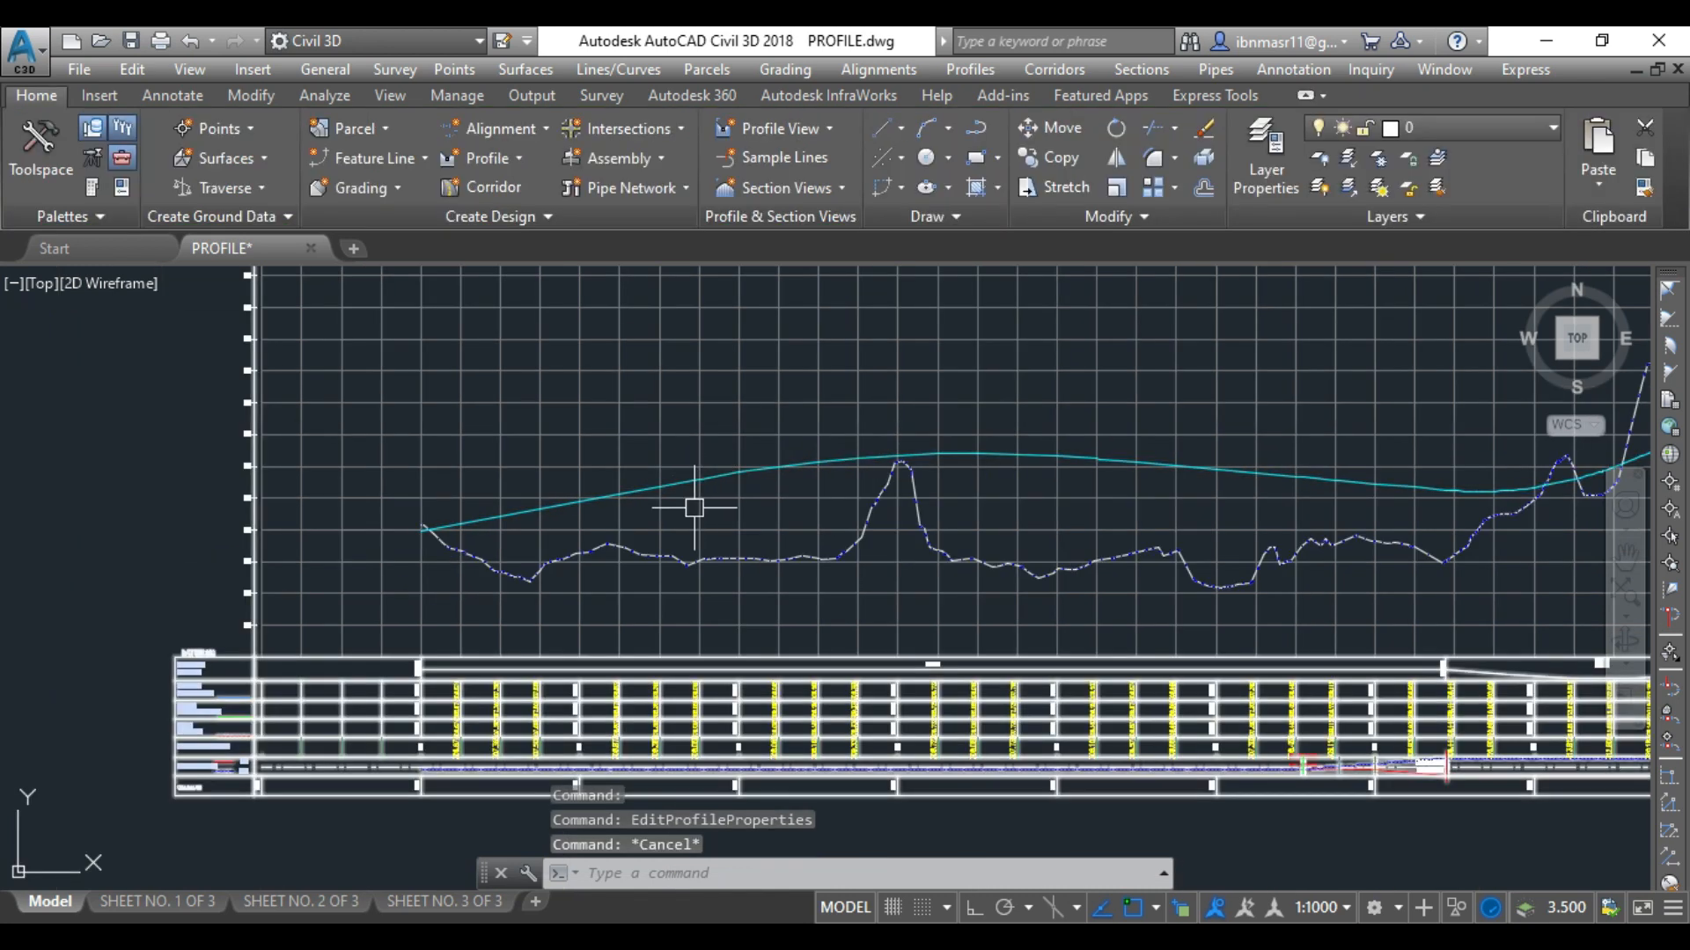
- Open the profile properties of the jagged existing ground line and choose the Basic (existing) object style
scroll(1042, 563, "up", 2)
scroll(489, 471, "down", 4)
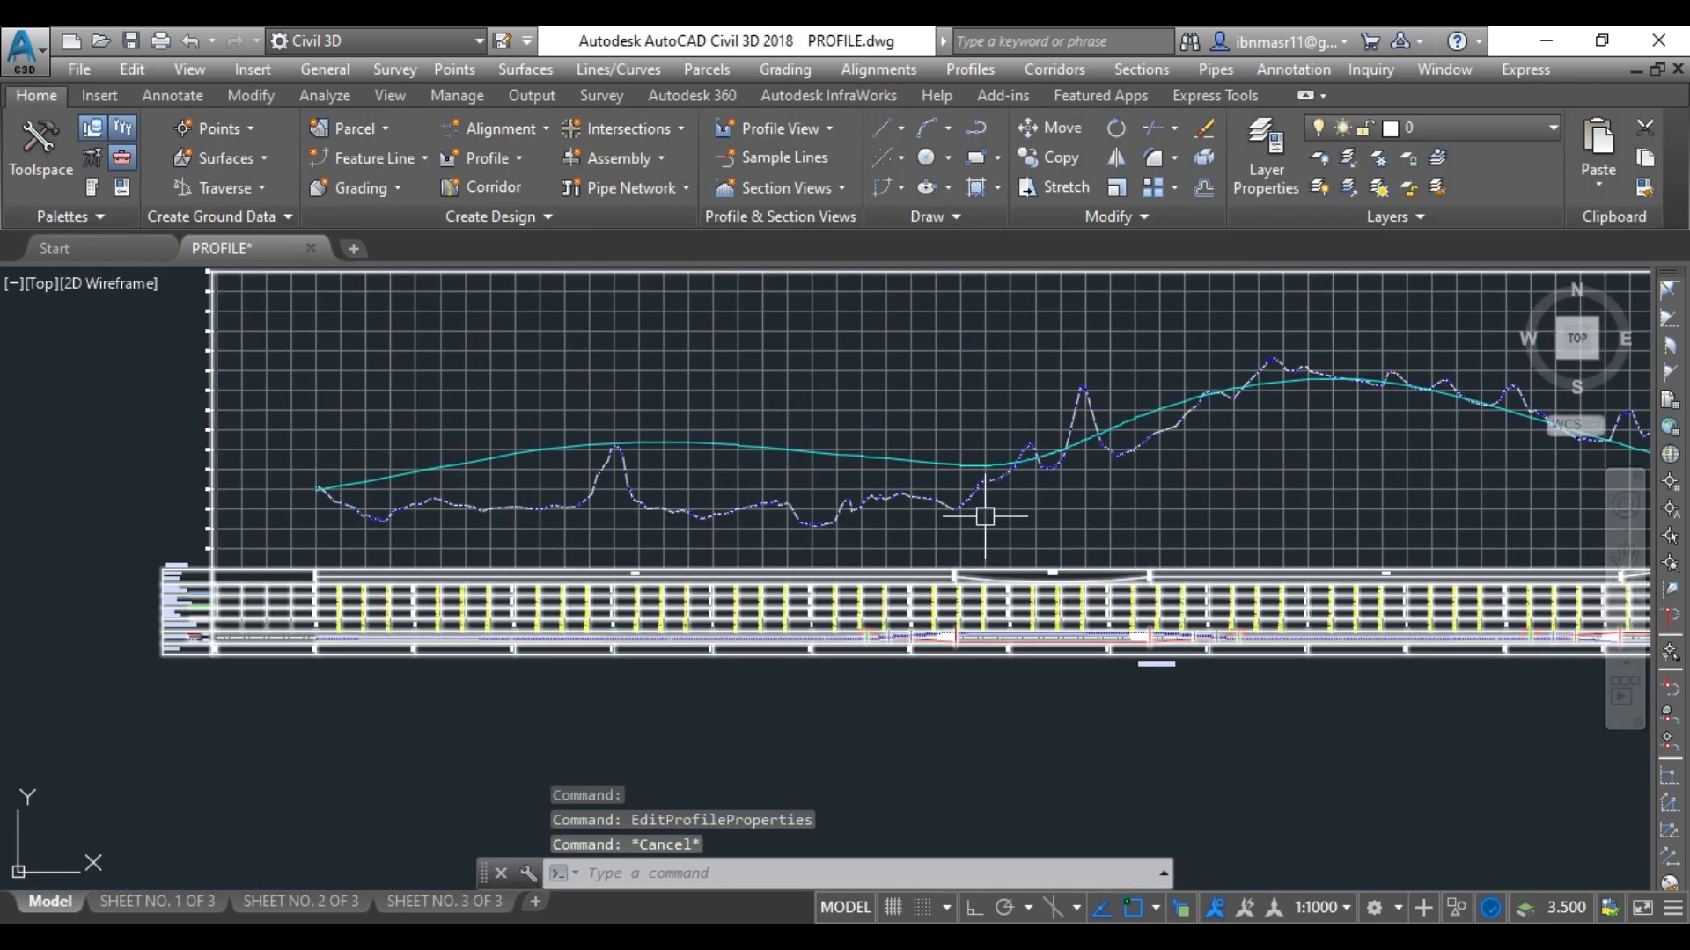
scroll(1237, 402, "up", 2)
scroll(916, 386, "down", 1)
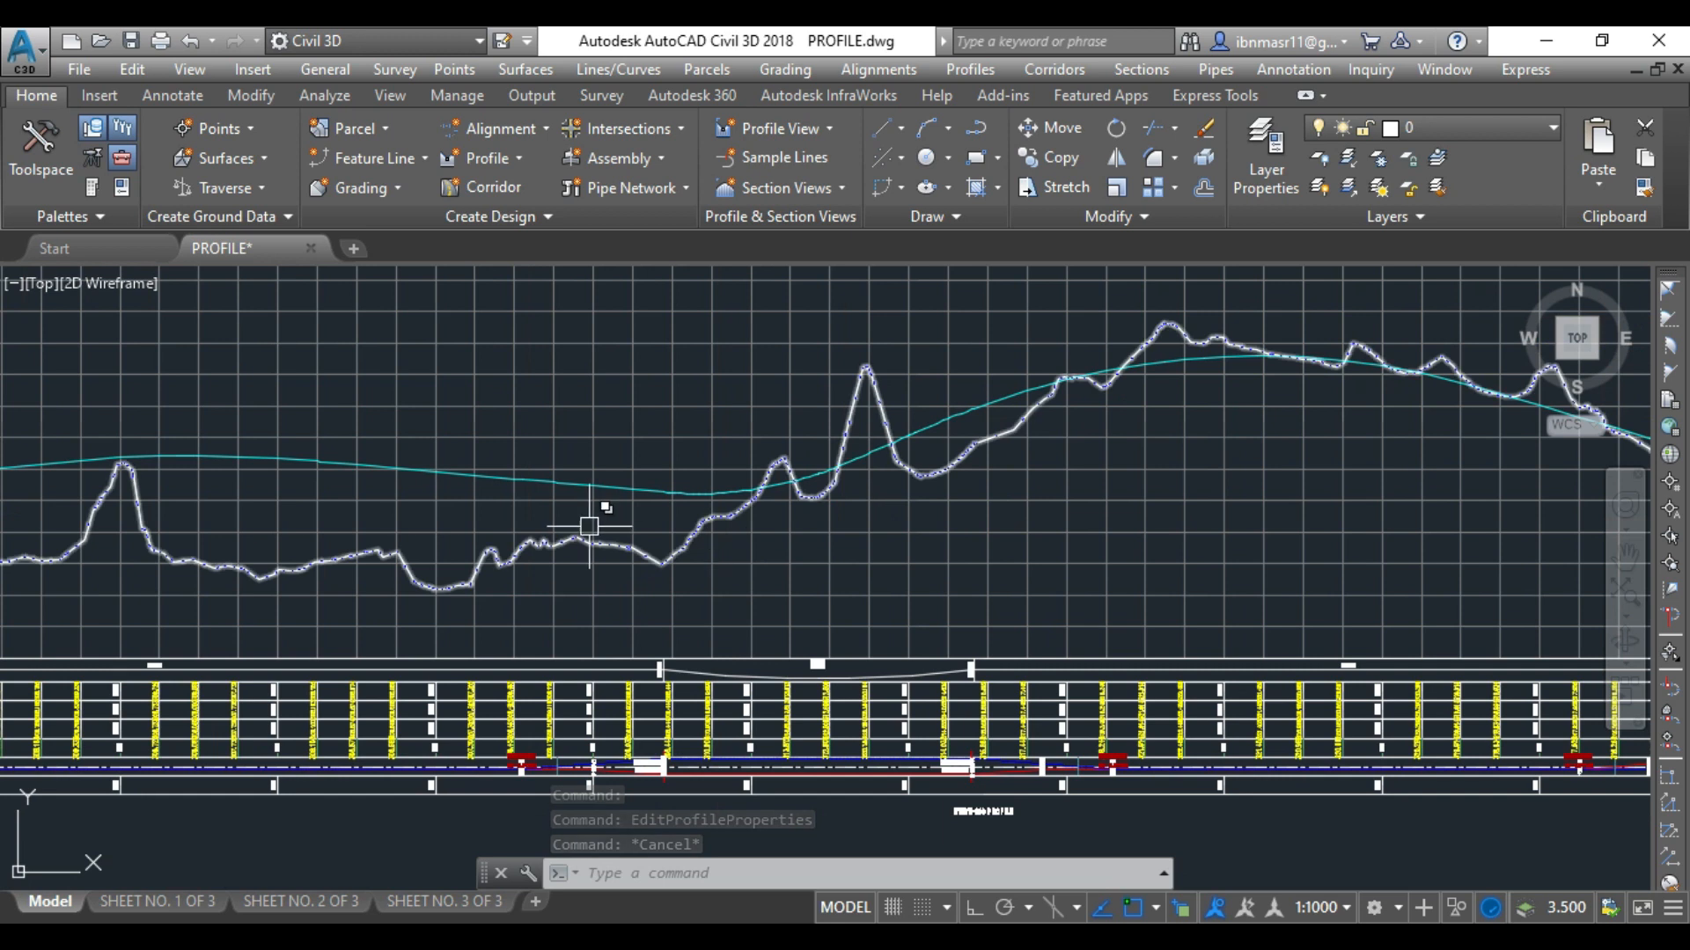
scroll(589, 526, "up", 2)
left_click(614, 566)
right_click(614, 511)
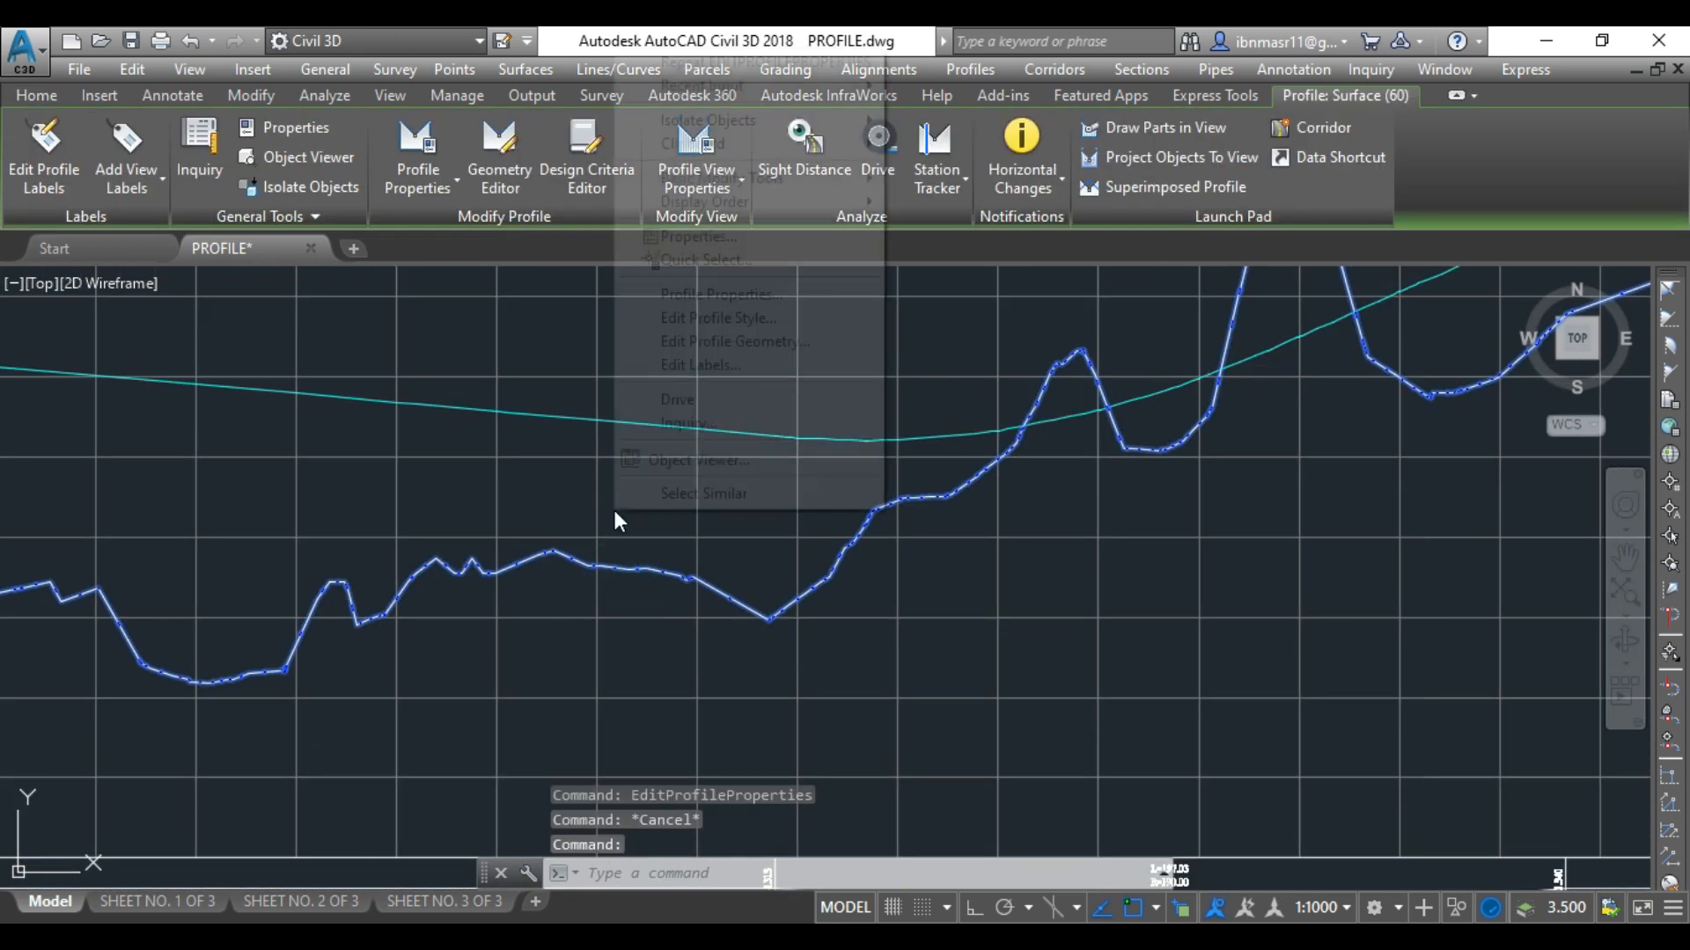
left_click(663, 574)
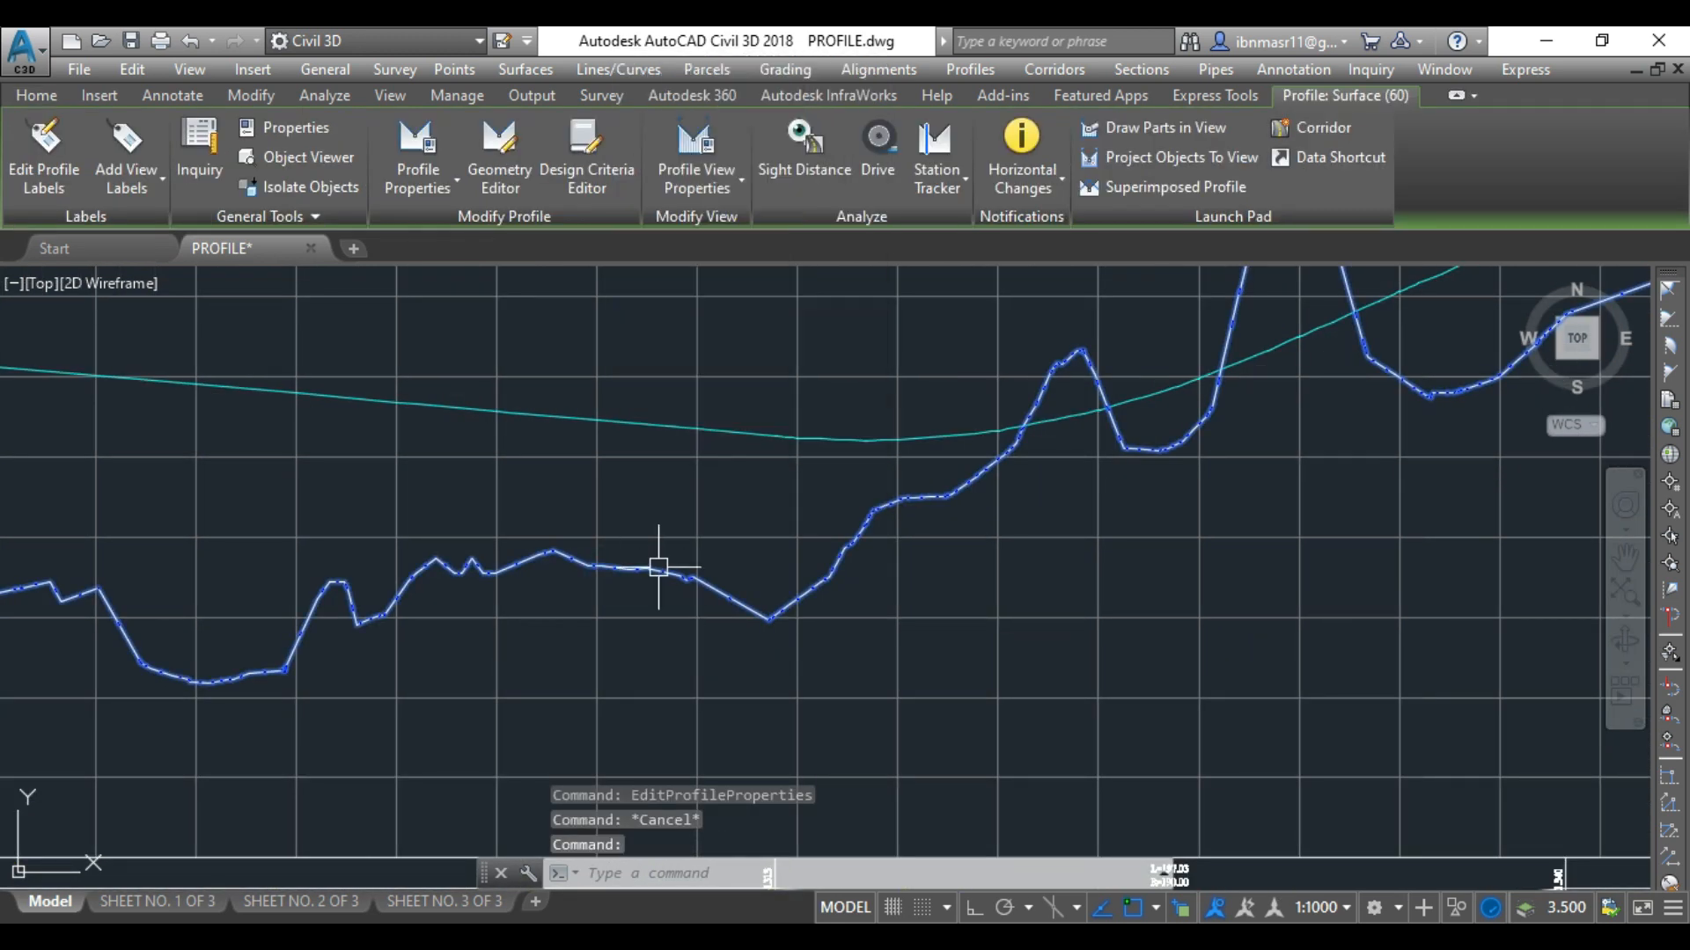
right_click(664, 555)
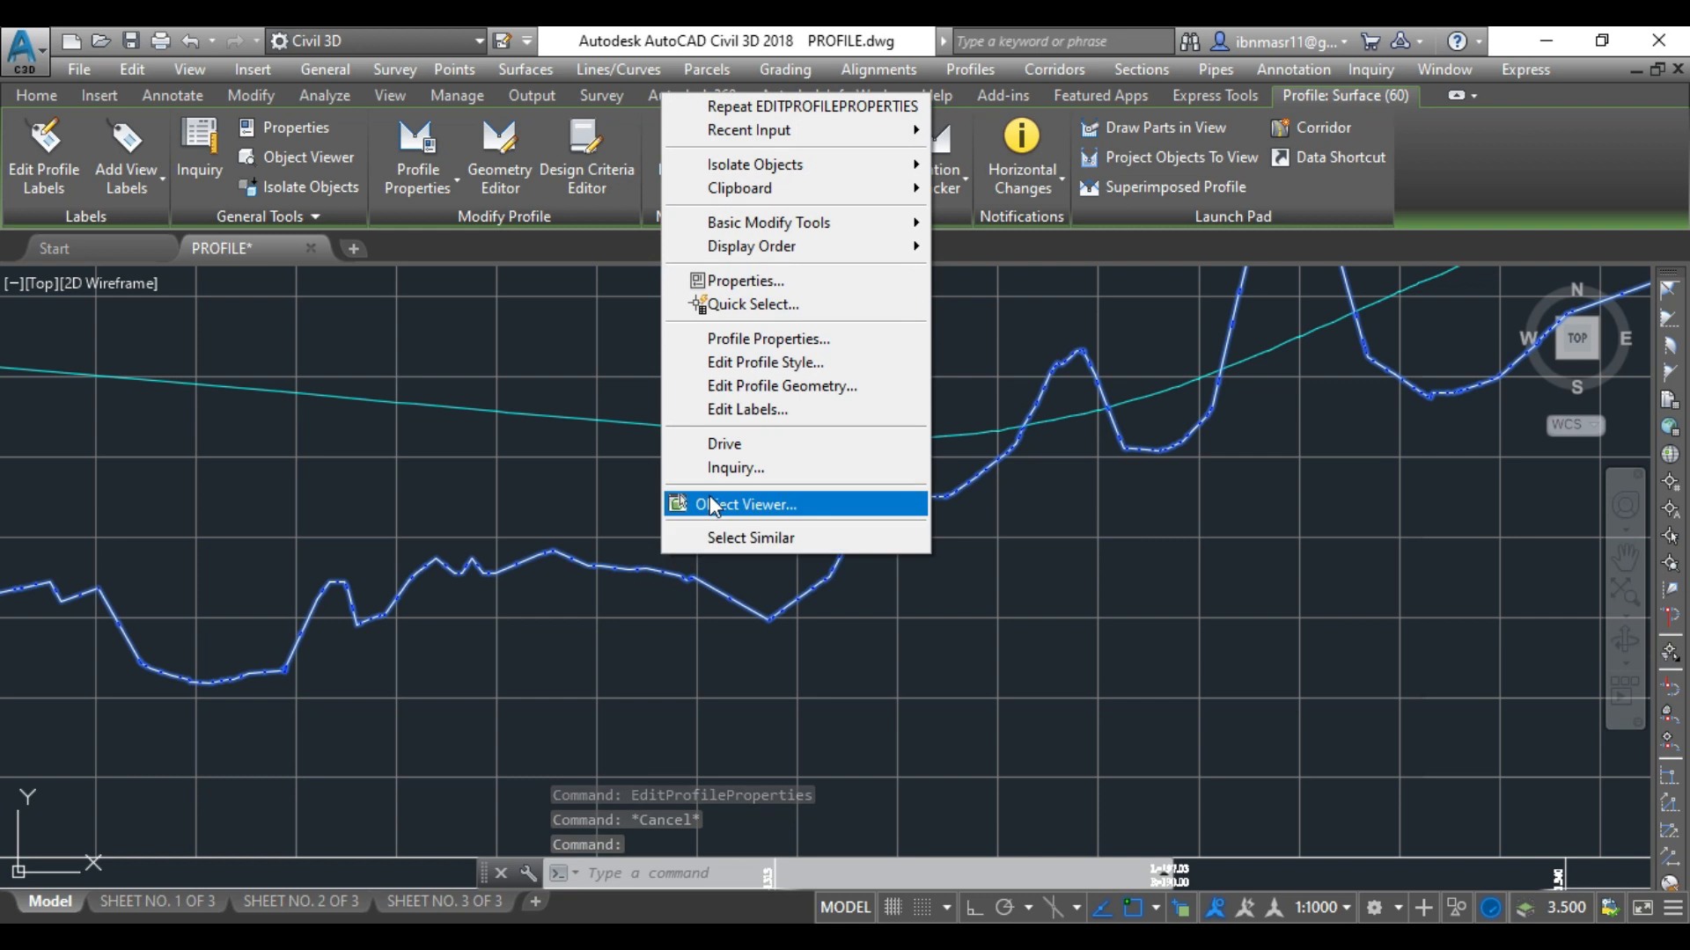
left_click(777, 347)
left_click(554, 456)
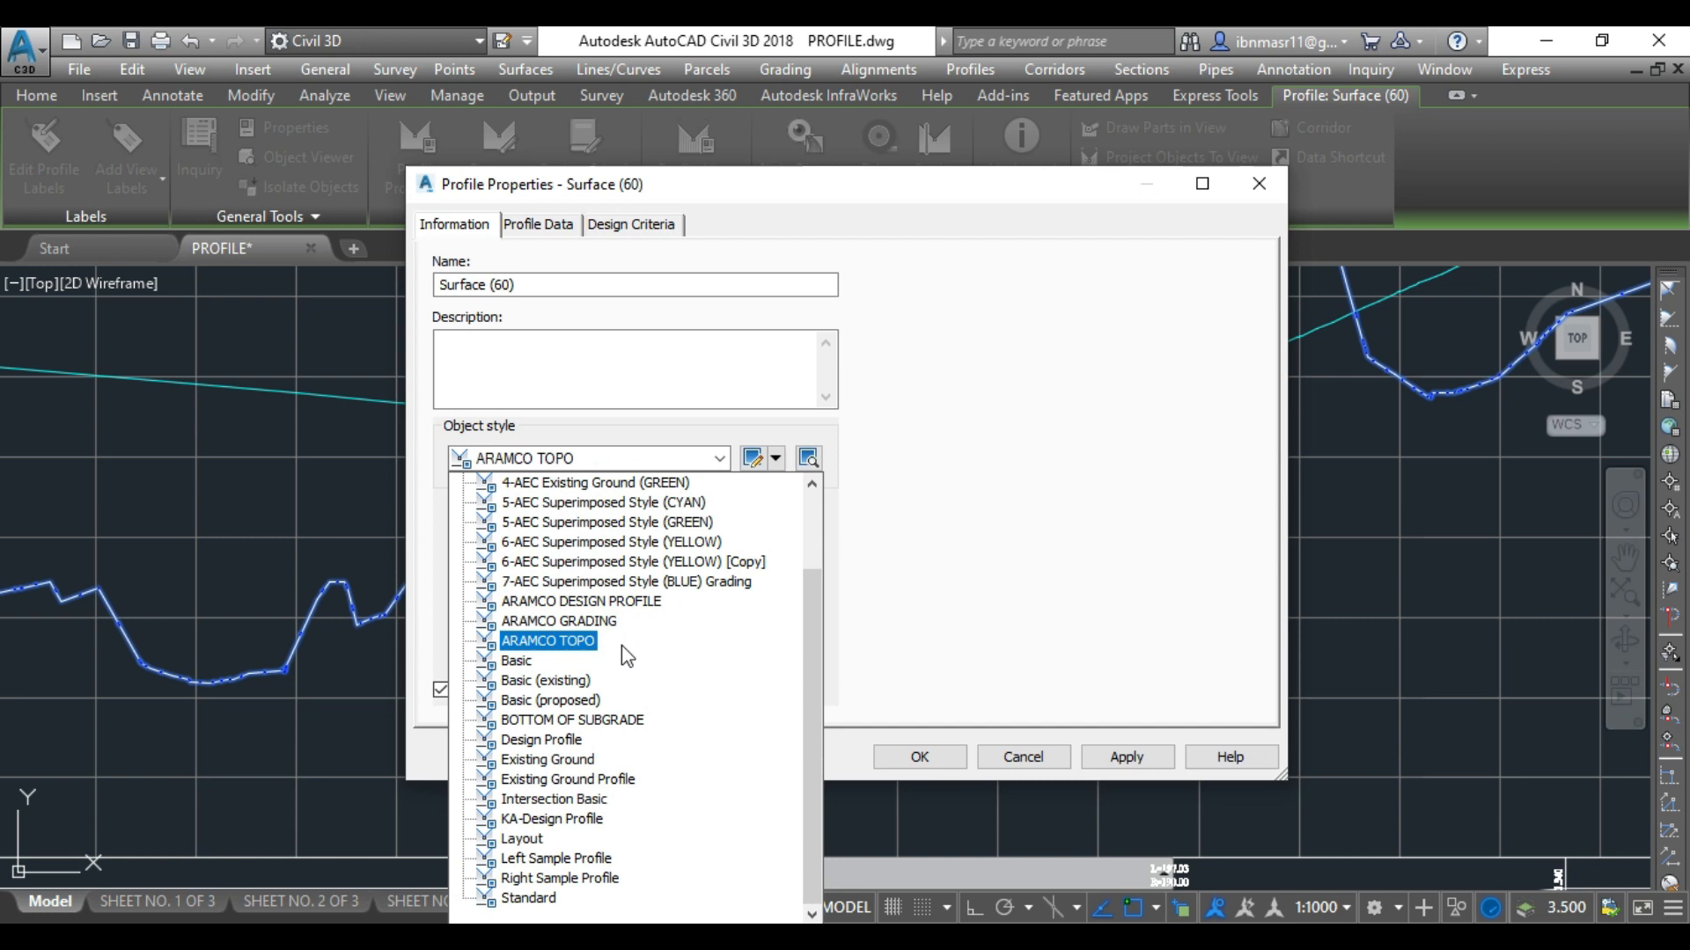
left_click(545, 680)
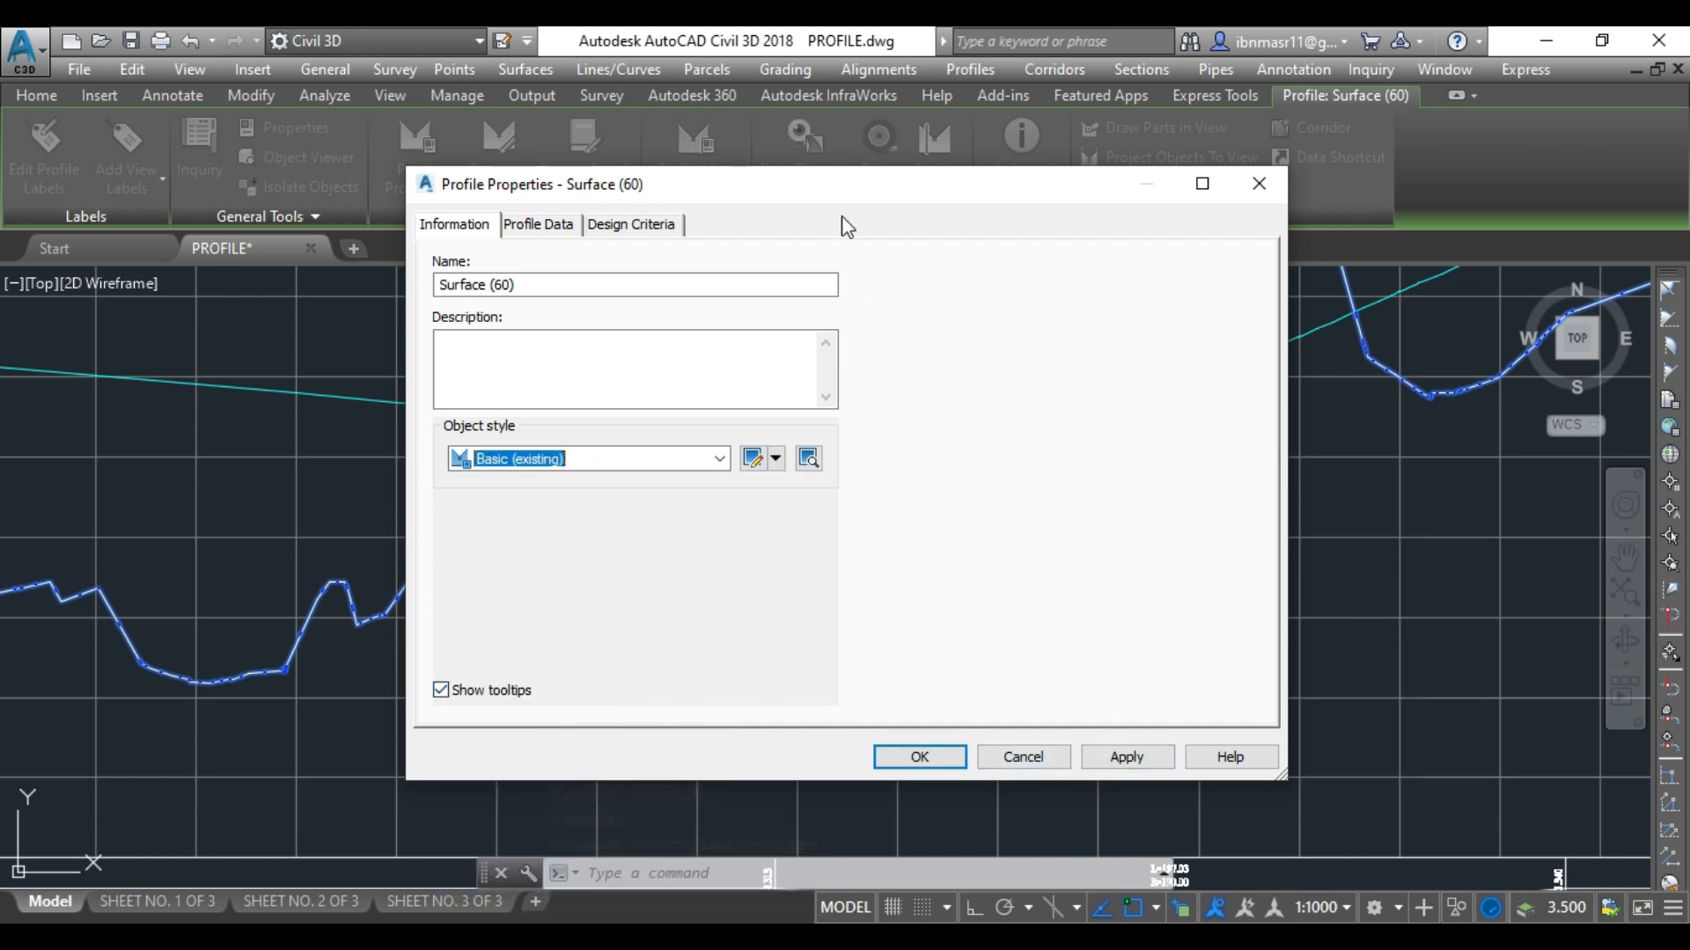
- Rename the ground profile as "existing profile" and apply the change
left_click_drag(688, 187, 456, 172)
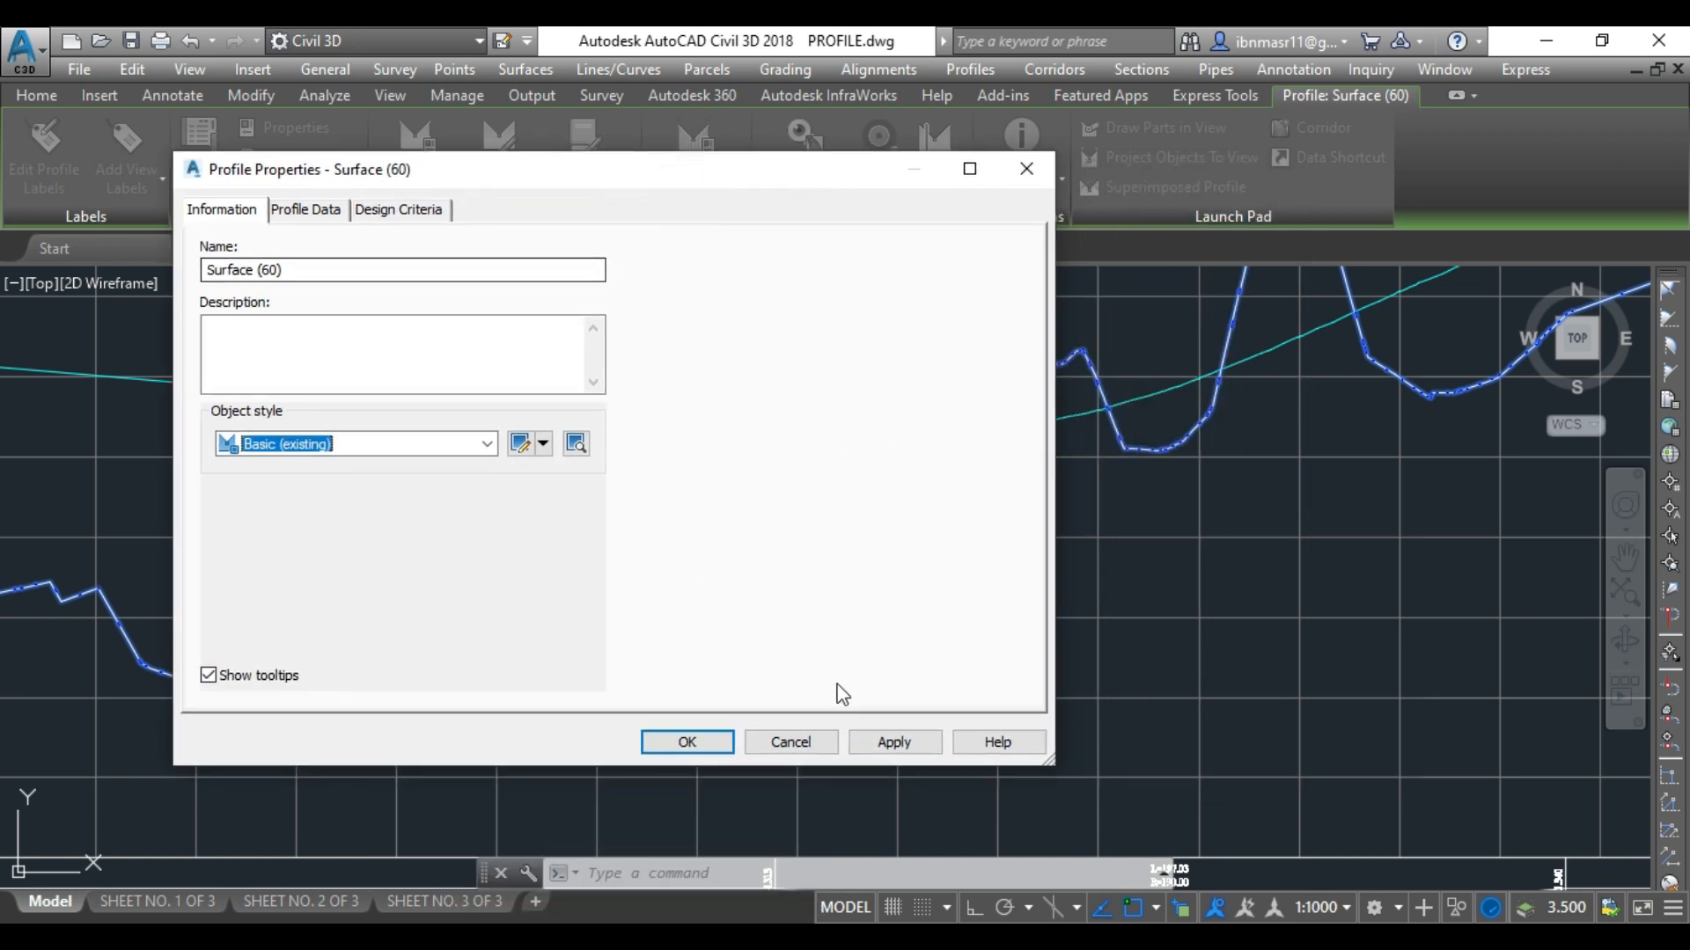
left_click_drag(304, 270, 98, 291)
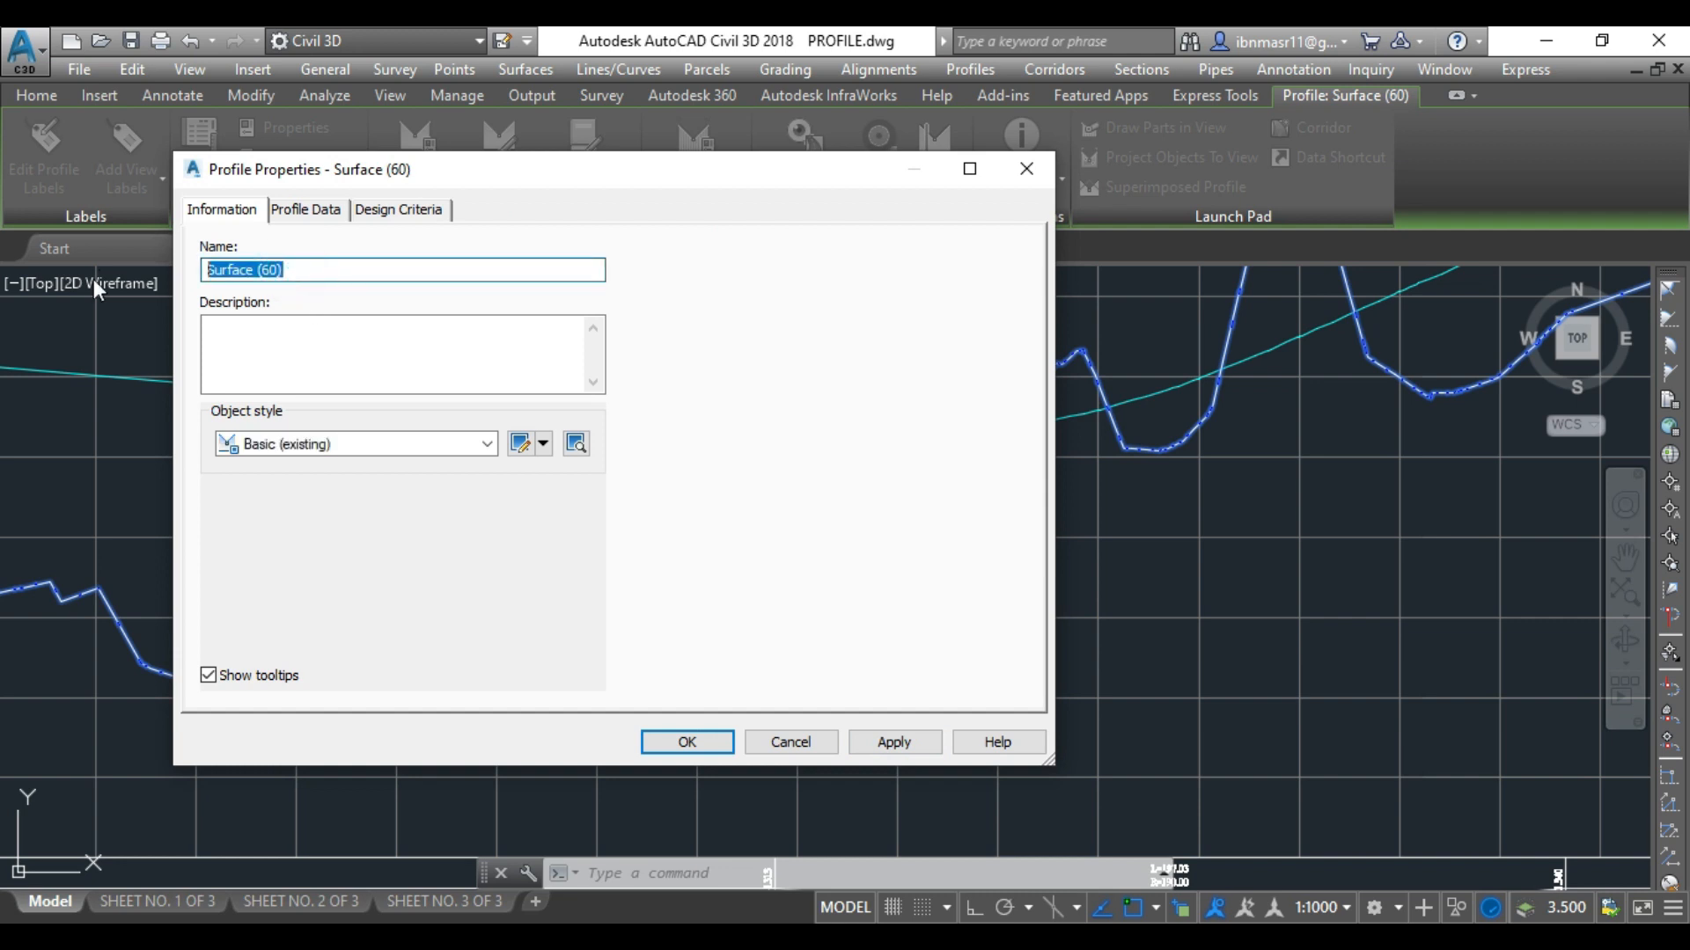
type("existing profile")
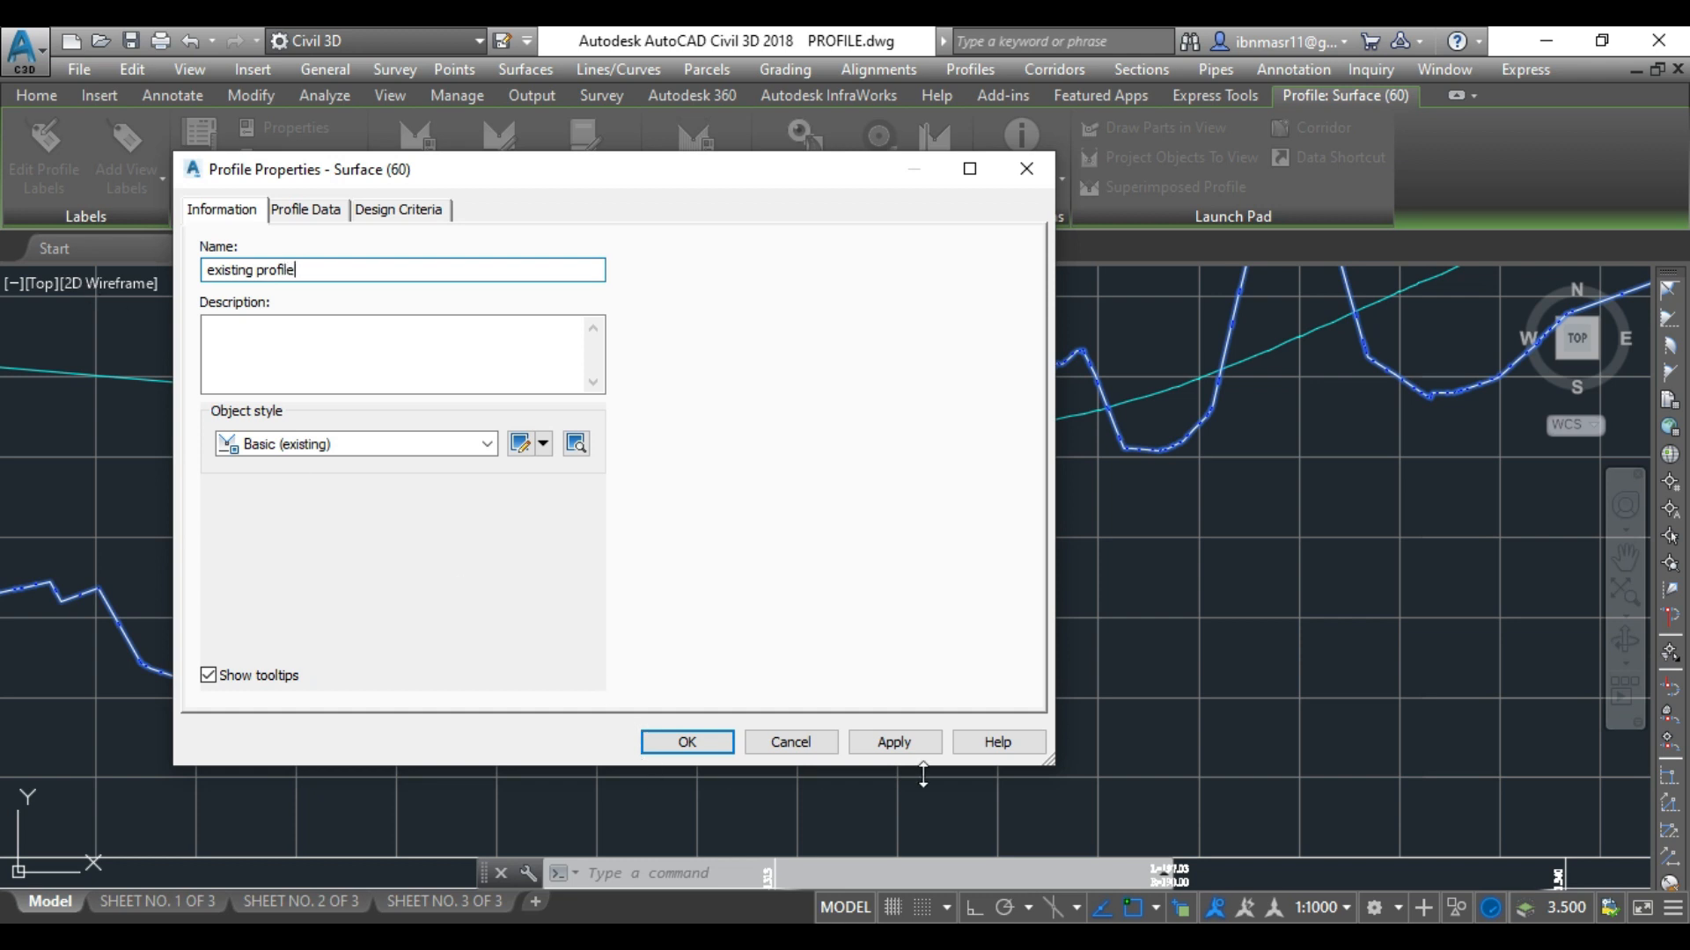
left_click(893, 744)
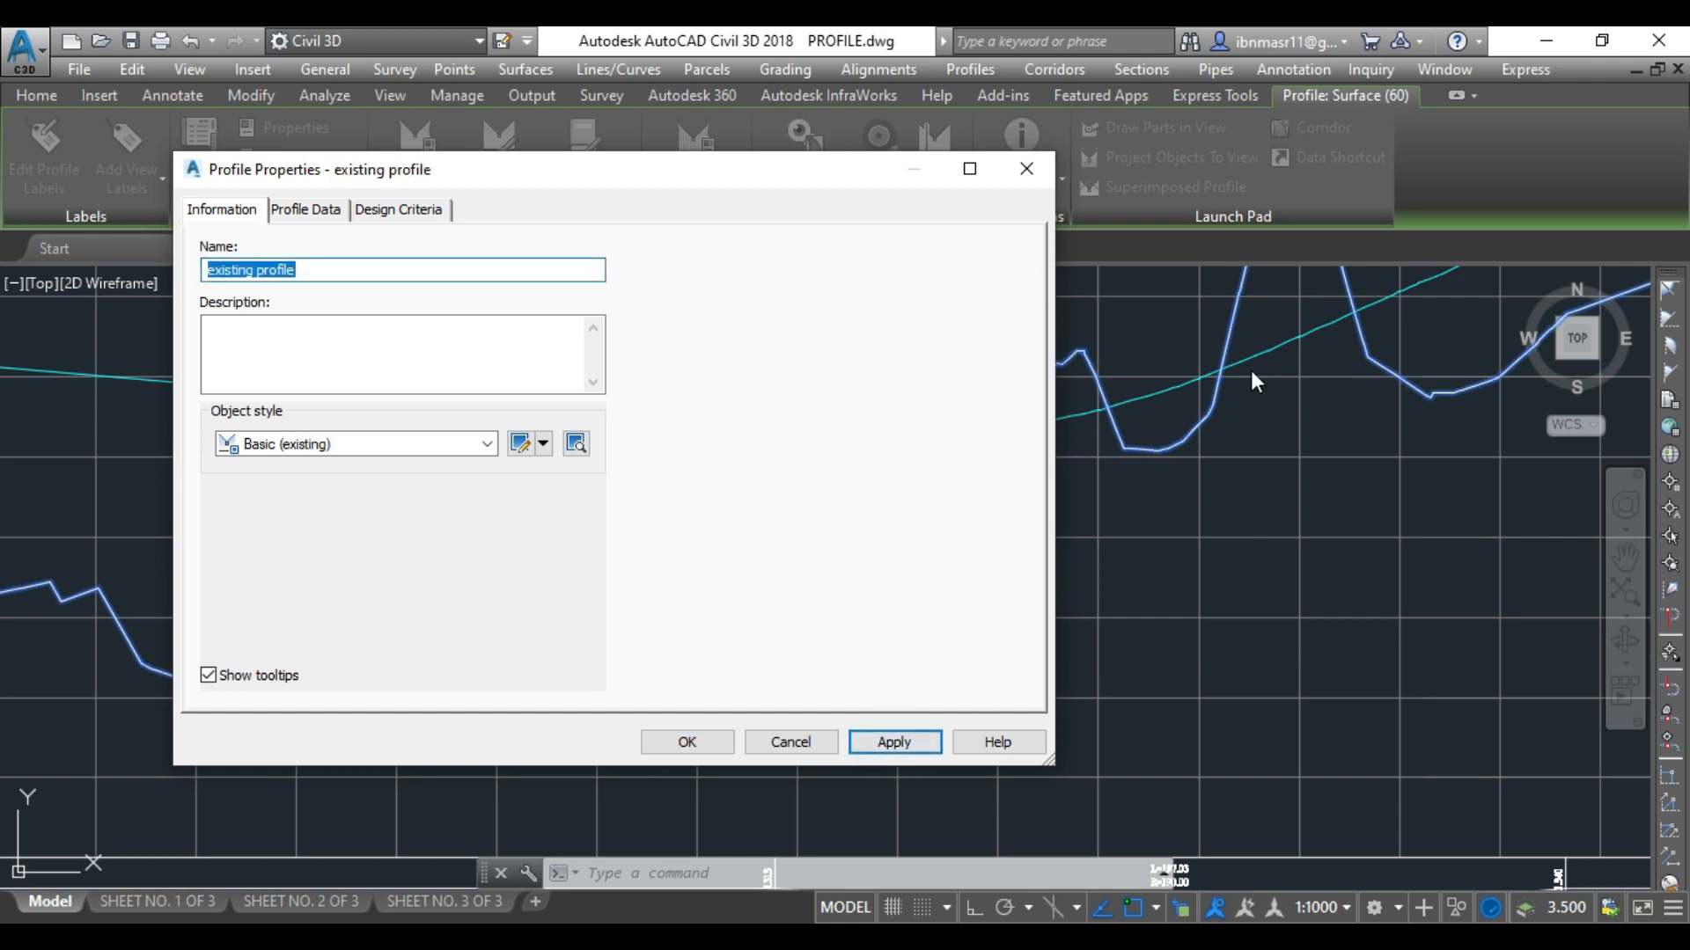
- Apply the 3-AEC Existing Ground (RED) object style to the existing profile, close its properties and deselect it
left_click(359, 445)
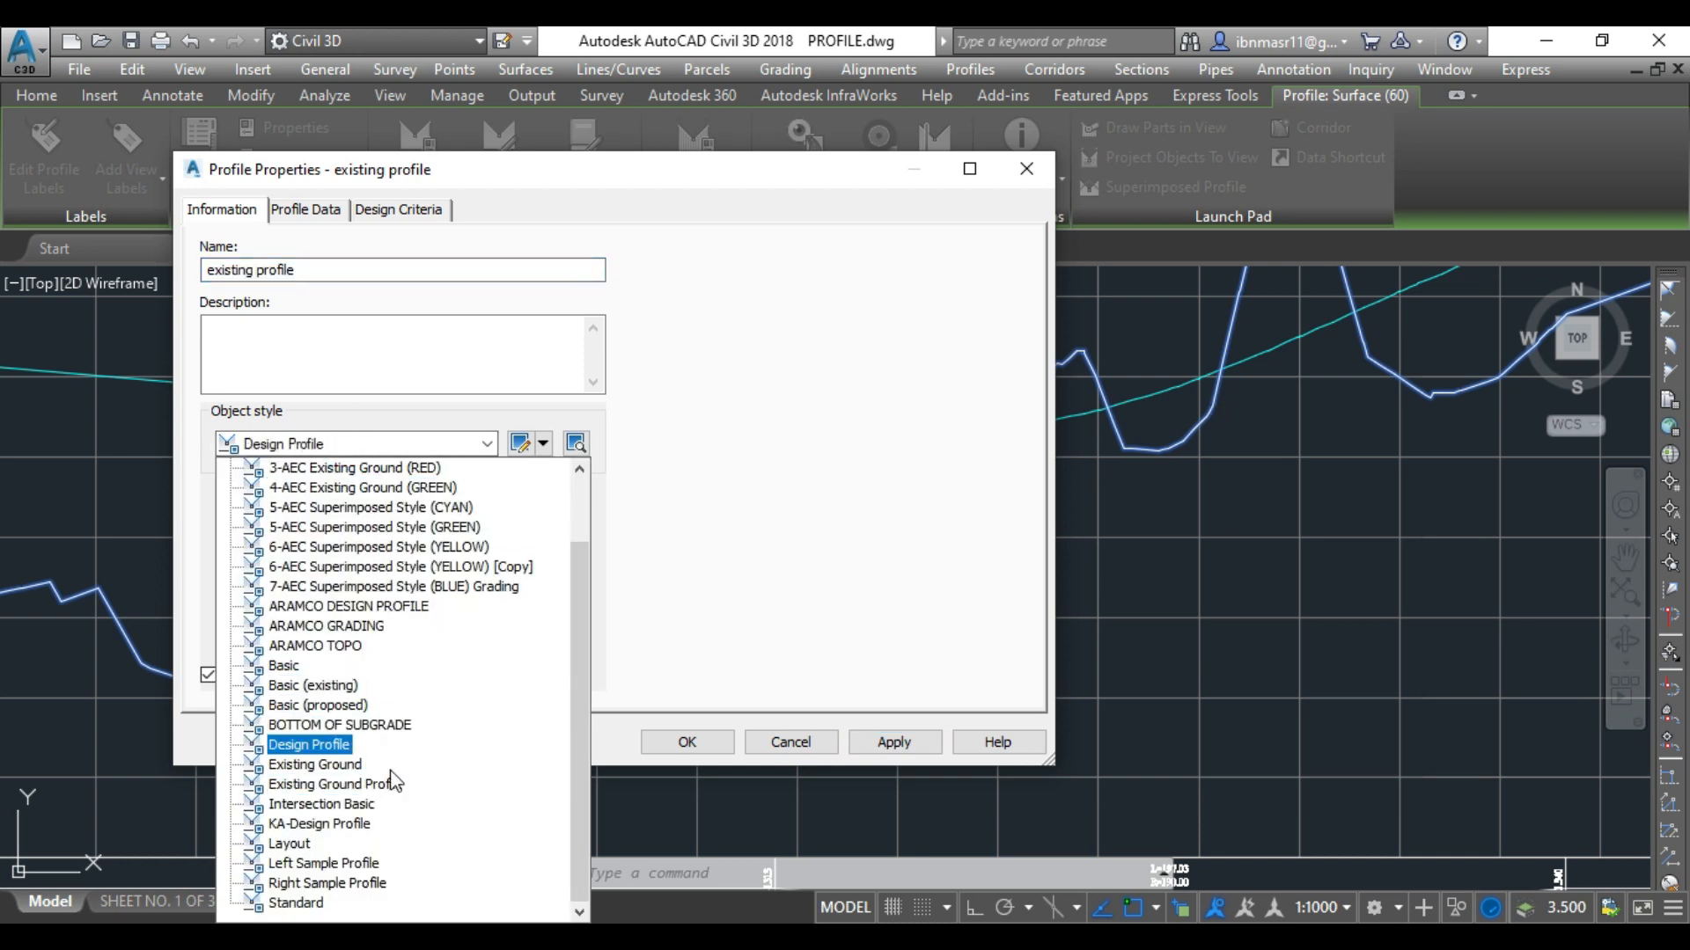
scroll(343, 715, "up", 2)
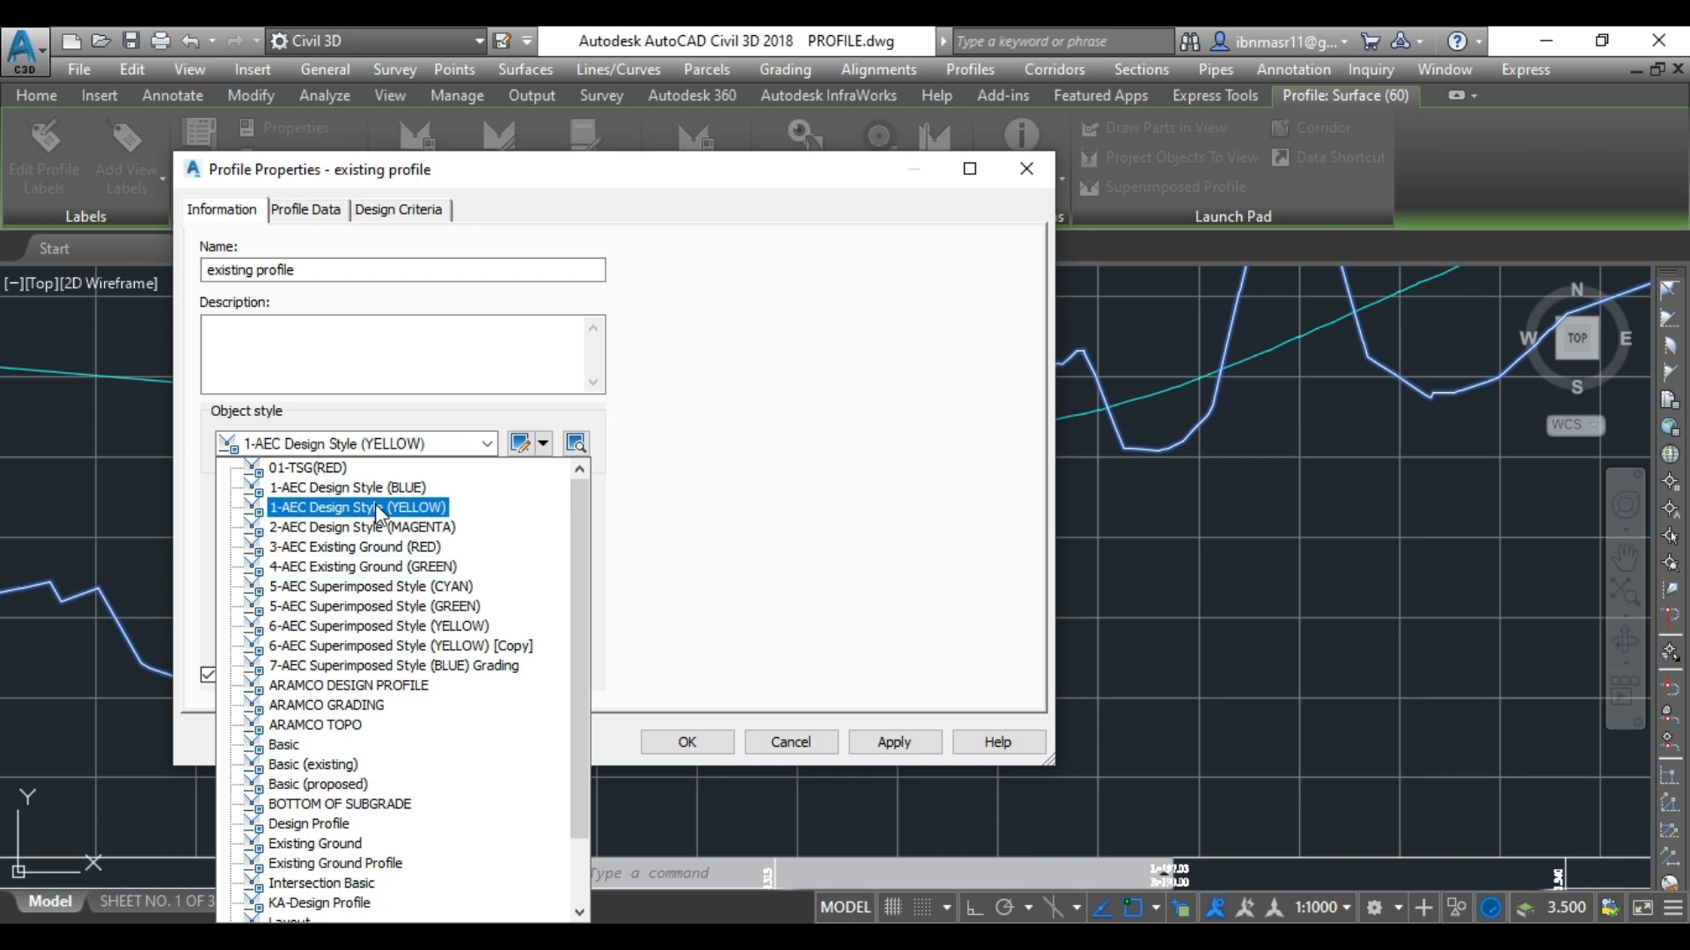
left_click(356, 546)
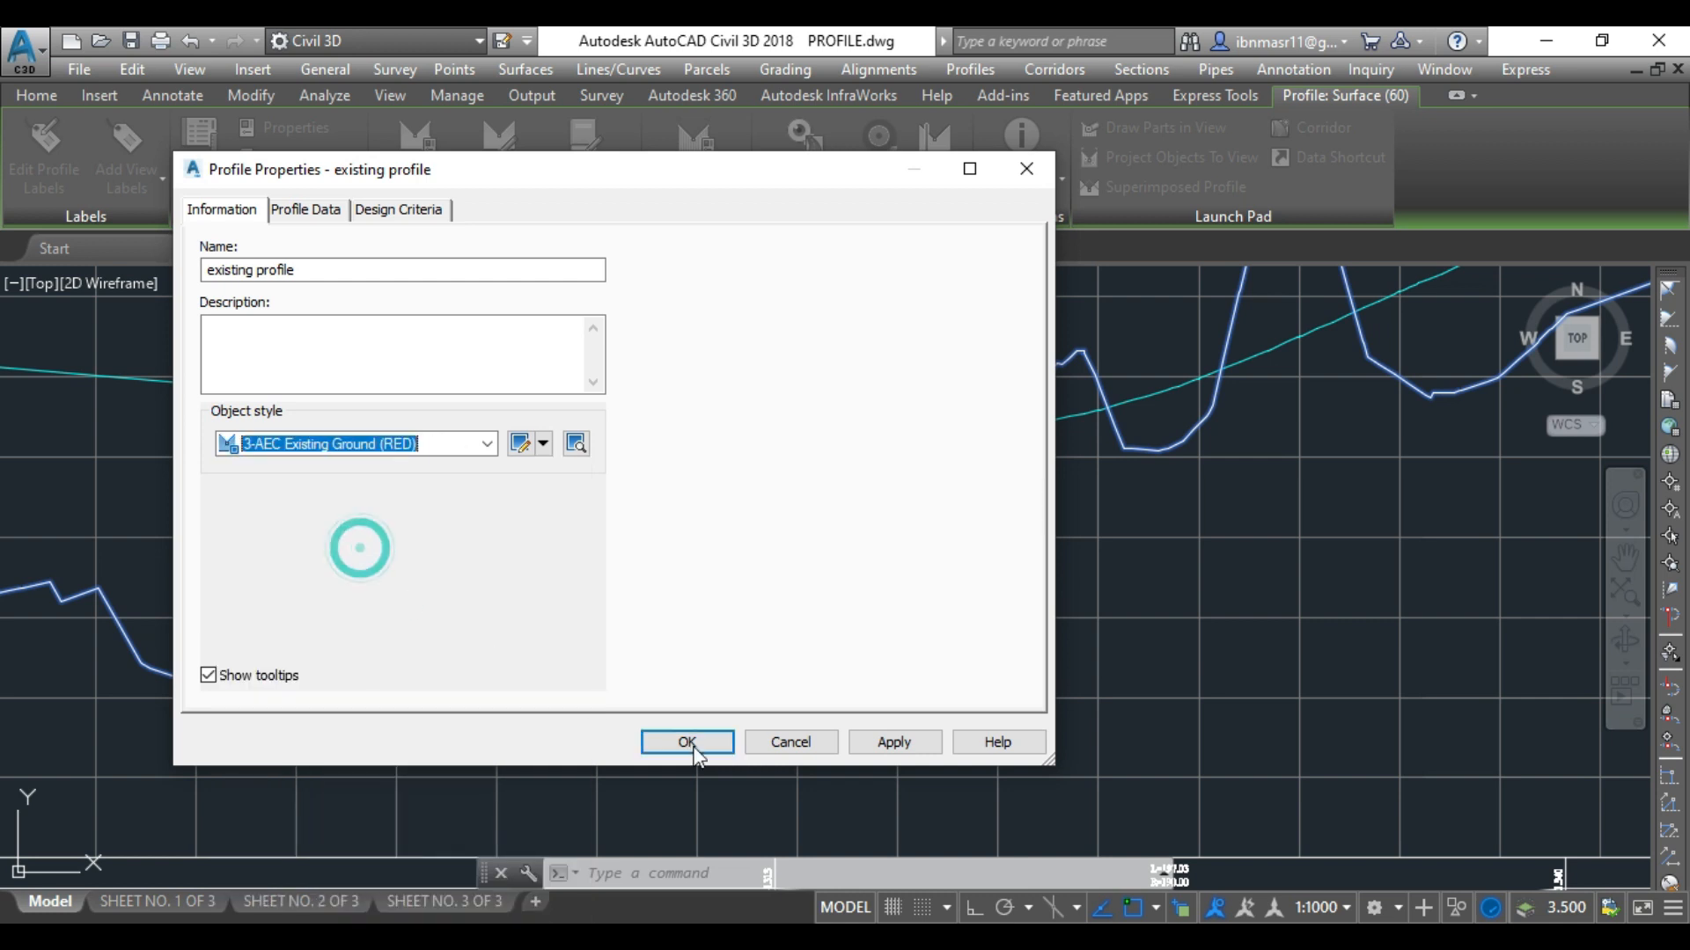
left_click(885, 748)
left_click(673, 743)
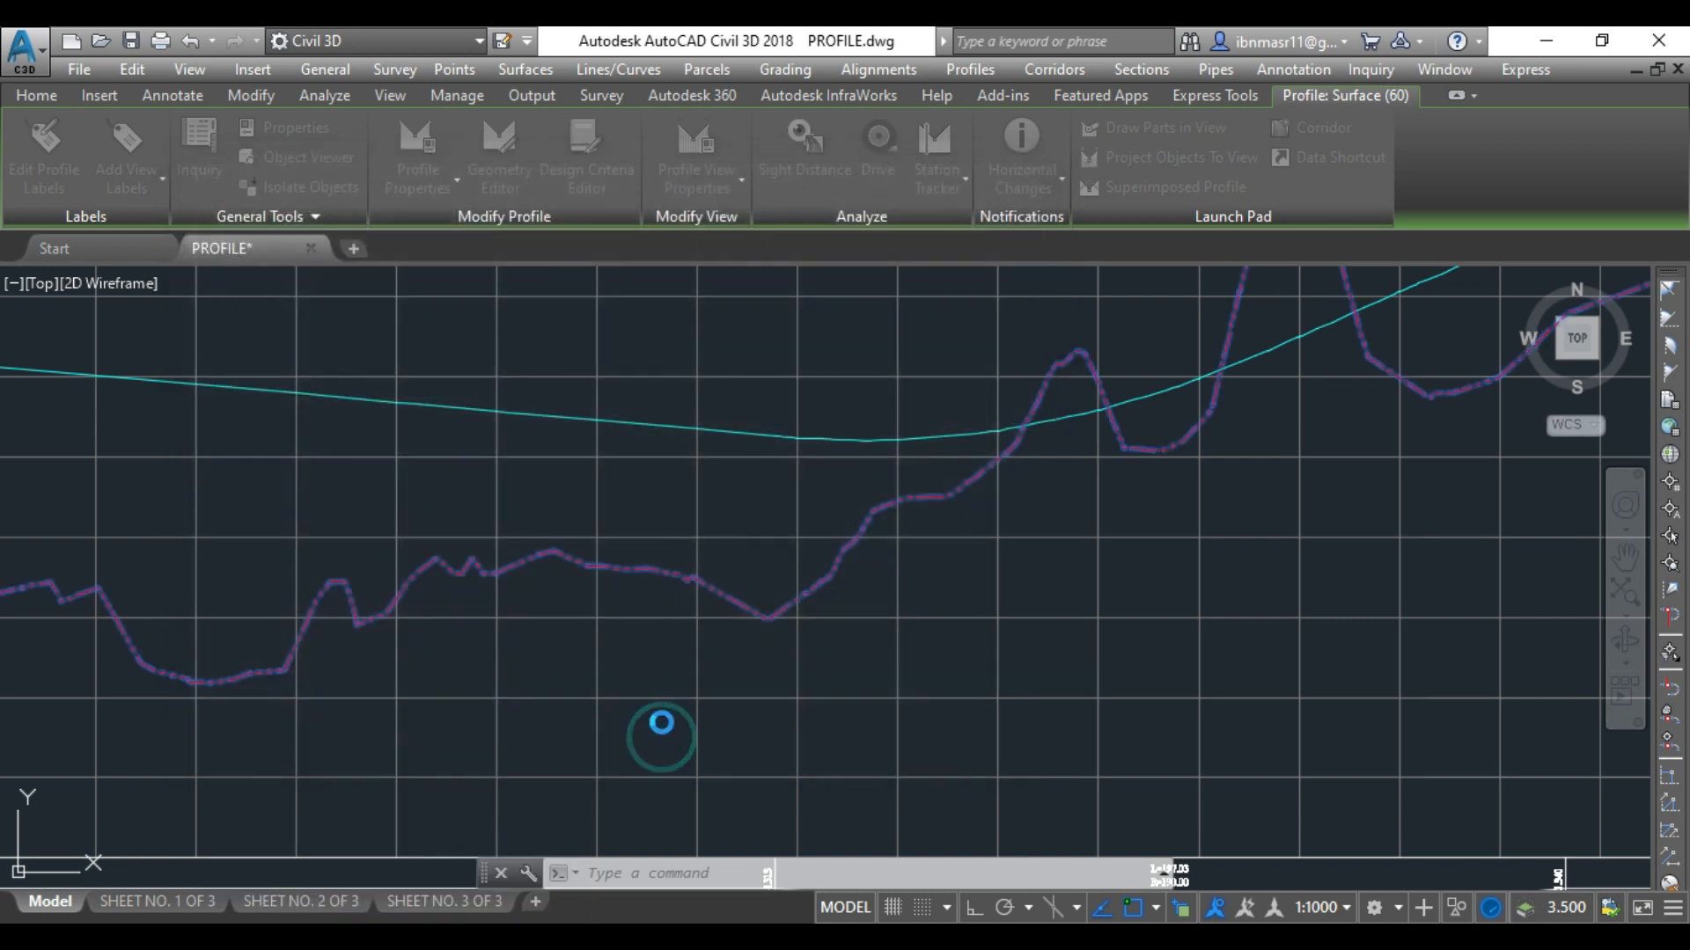
scroll(862, 526, "down", 3)
key("Escape")
- Examine the restyled profile lines and the level labels in the data bands along the chainage
scroll(379, 537, "up", 3)
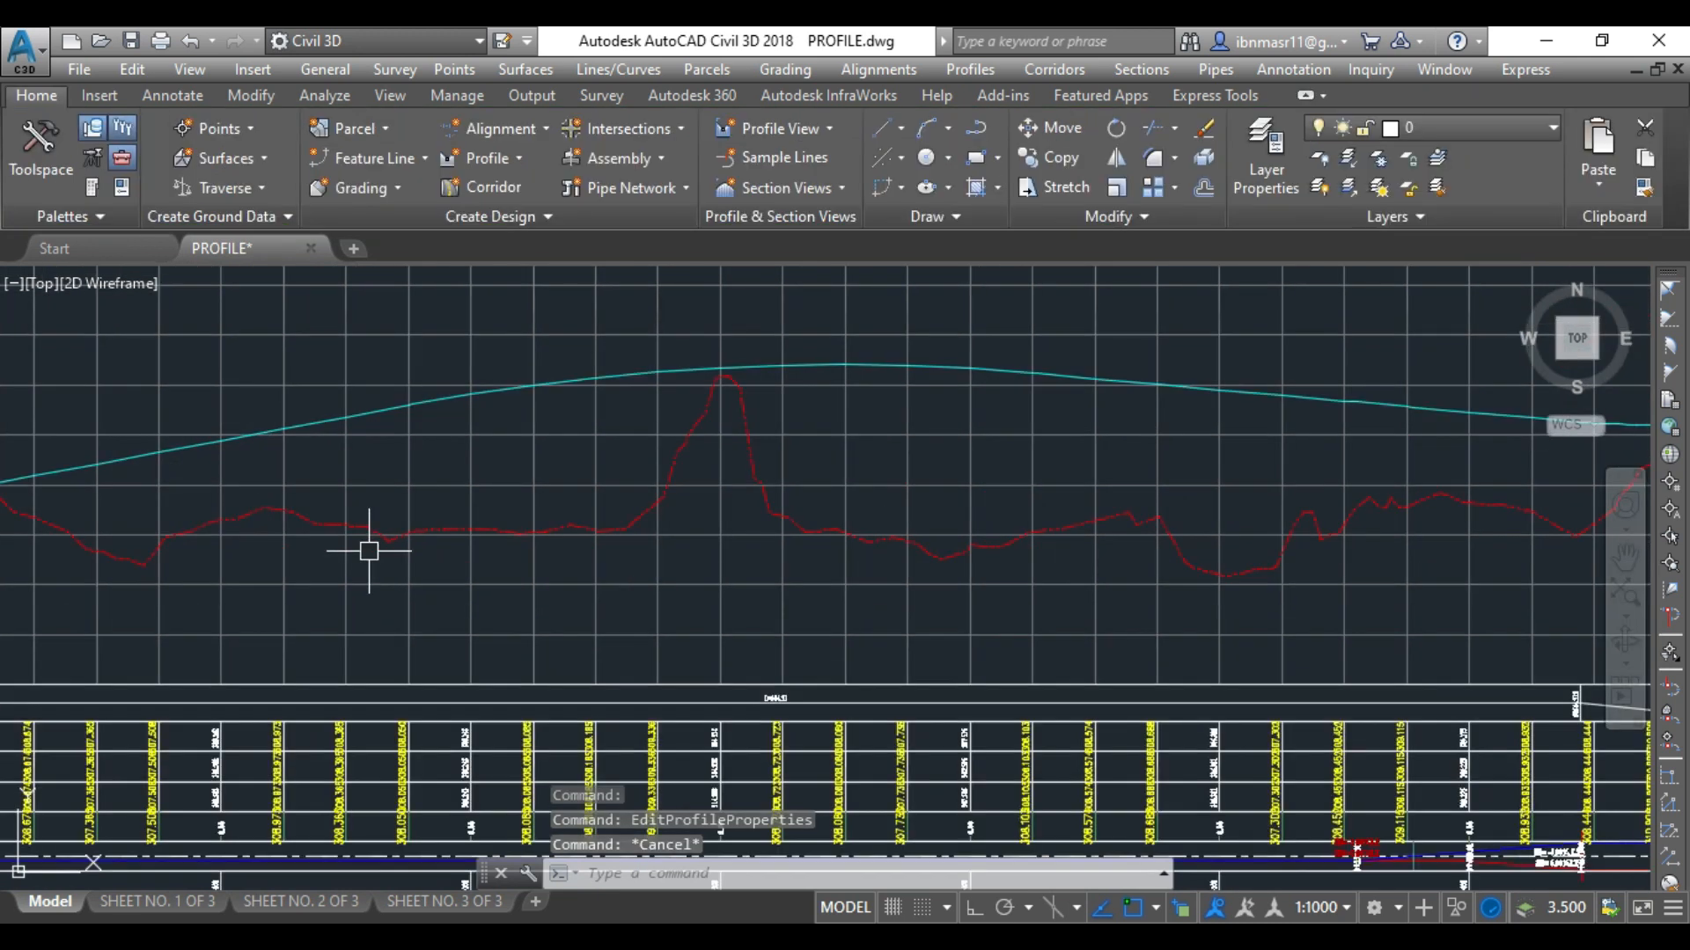
scroll(723, 476, "down", 3)
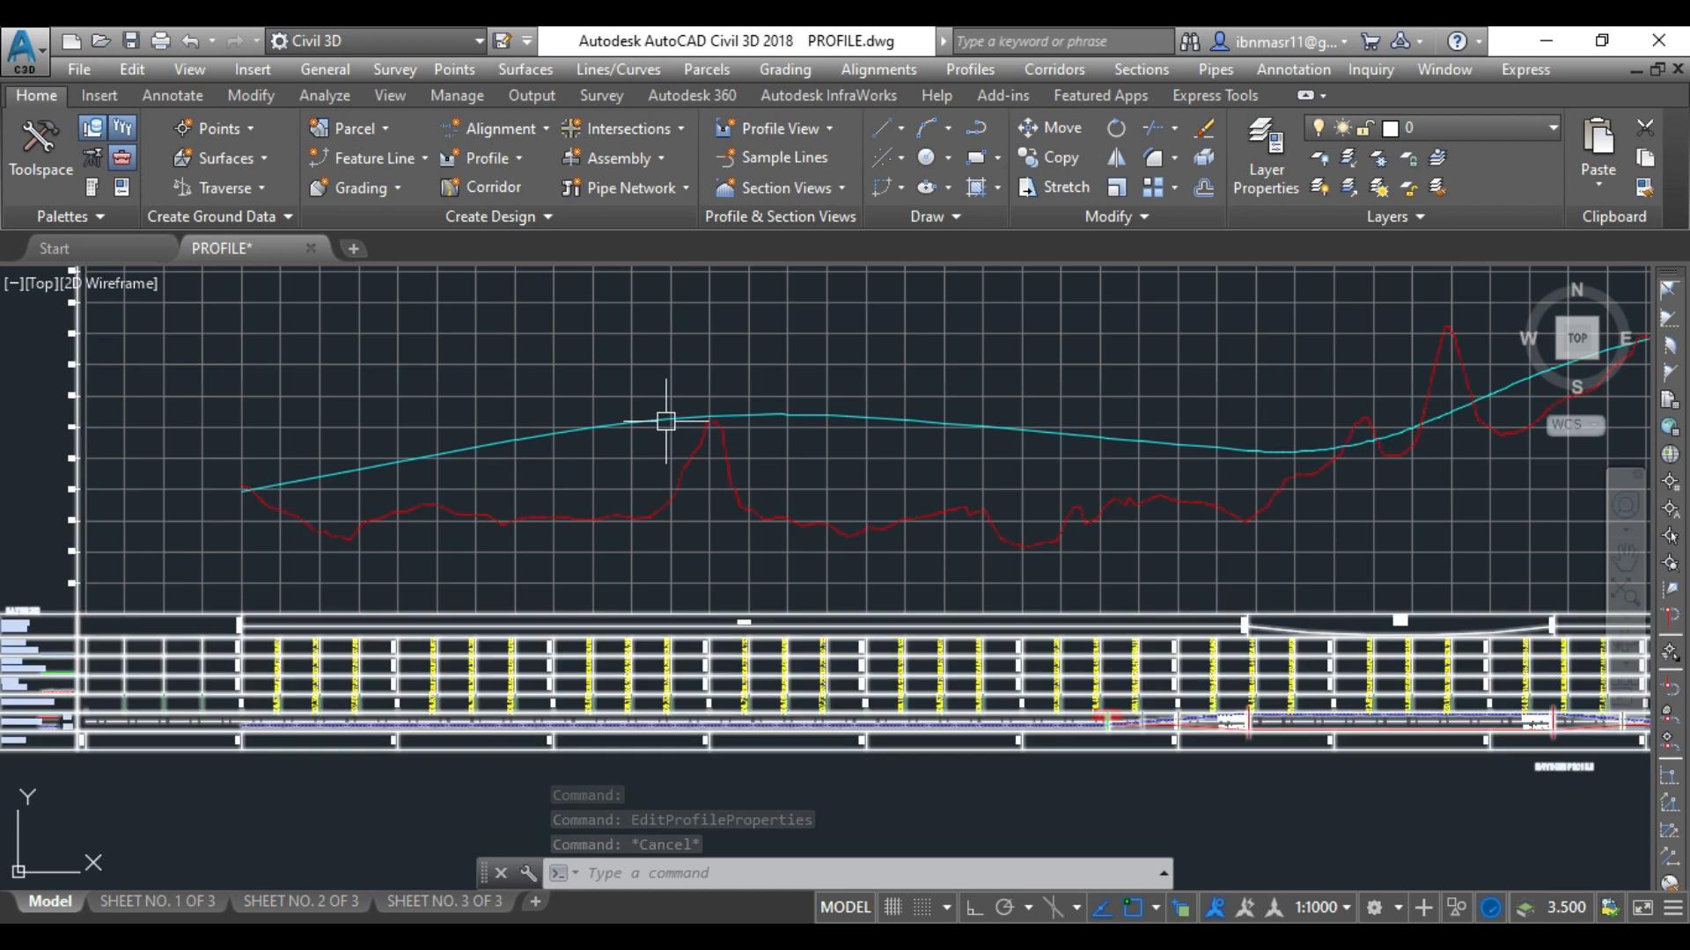
scroll(661, 407, "down", 2)
scroll(483, 494, "down", 2)
scroll(388, 578, "up", 5)
scroll(377, 522, "down", 2)
scroll(338, 475, "up", 4)
scroll(378, 528, "down", 4)
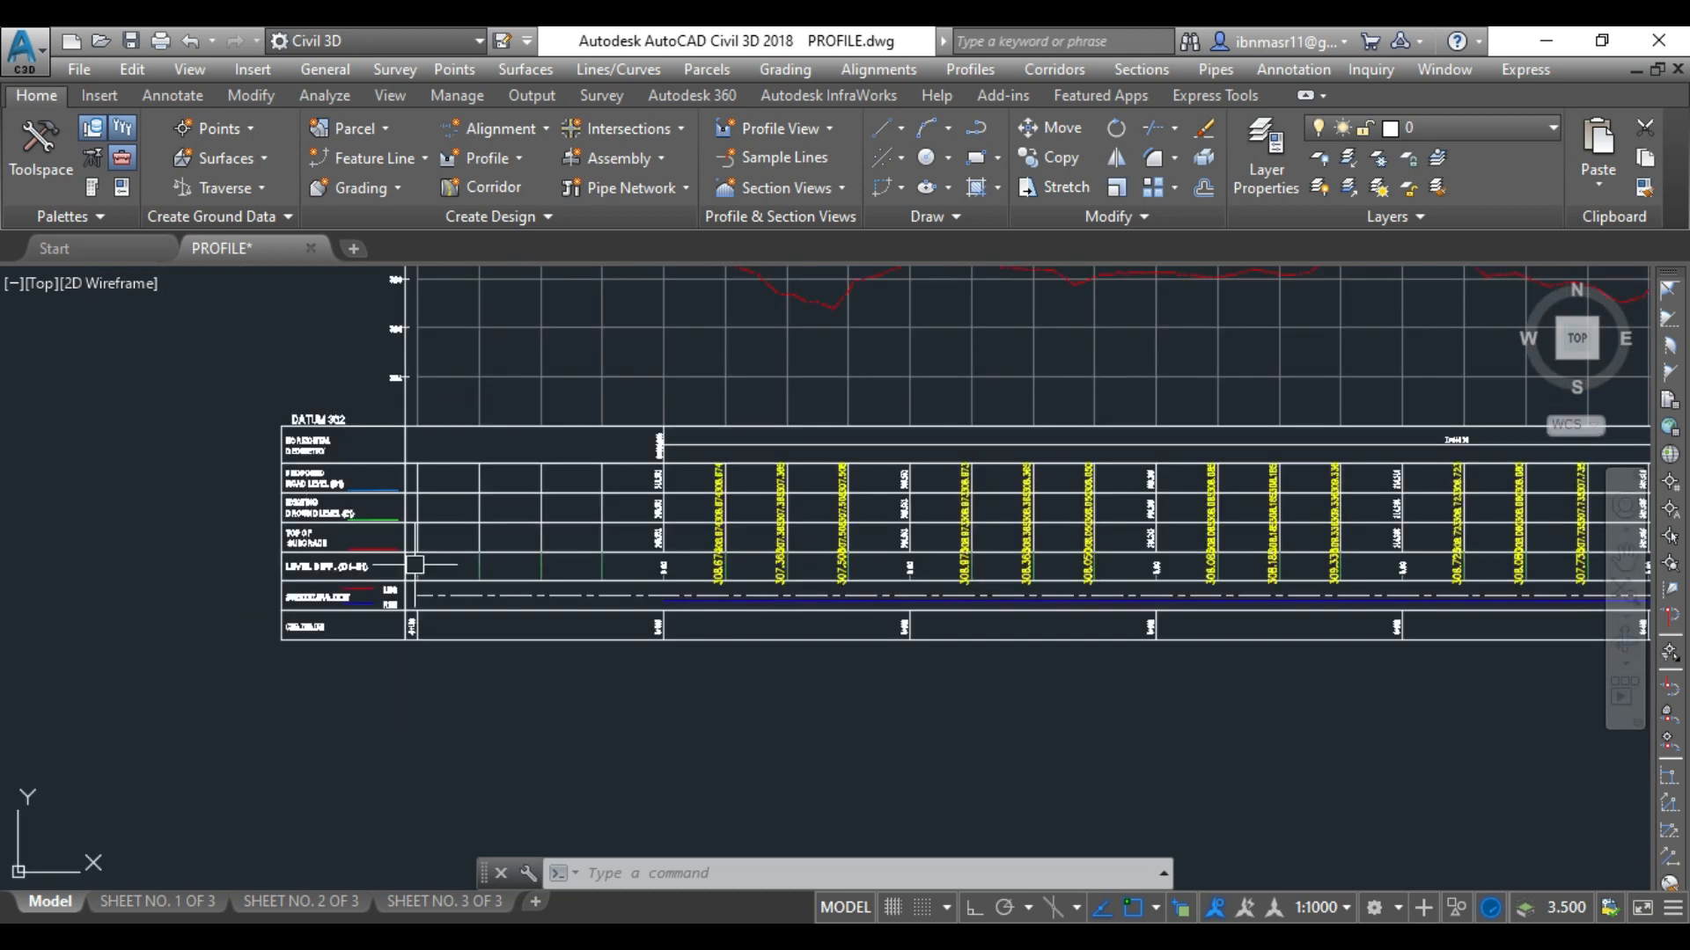
scroll(905, 573, "up", 5)
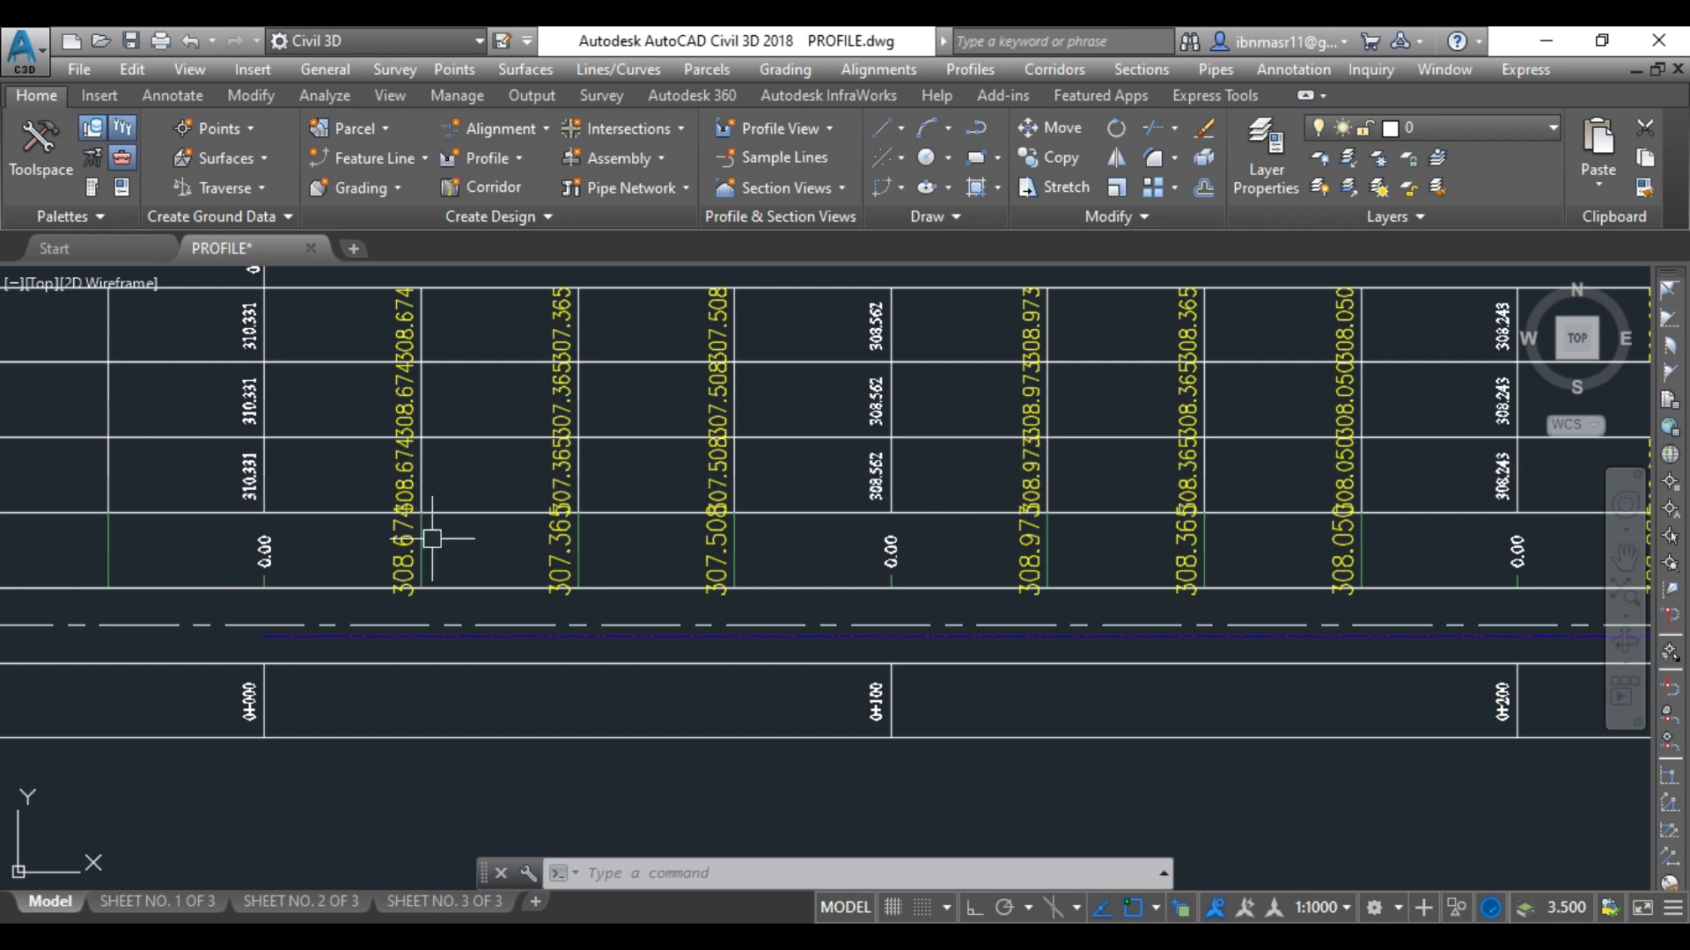
scroll(412, 546, "down", 5)
scroll(931, 531, "up", 4)
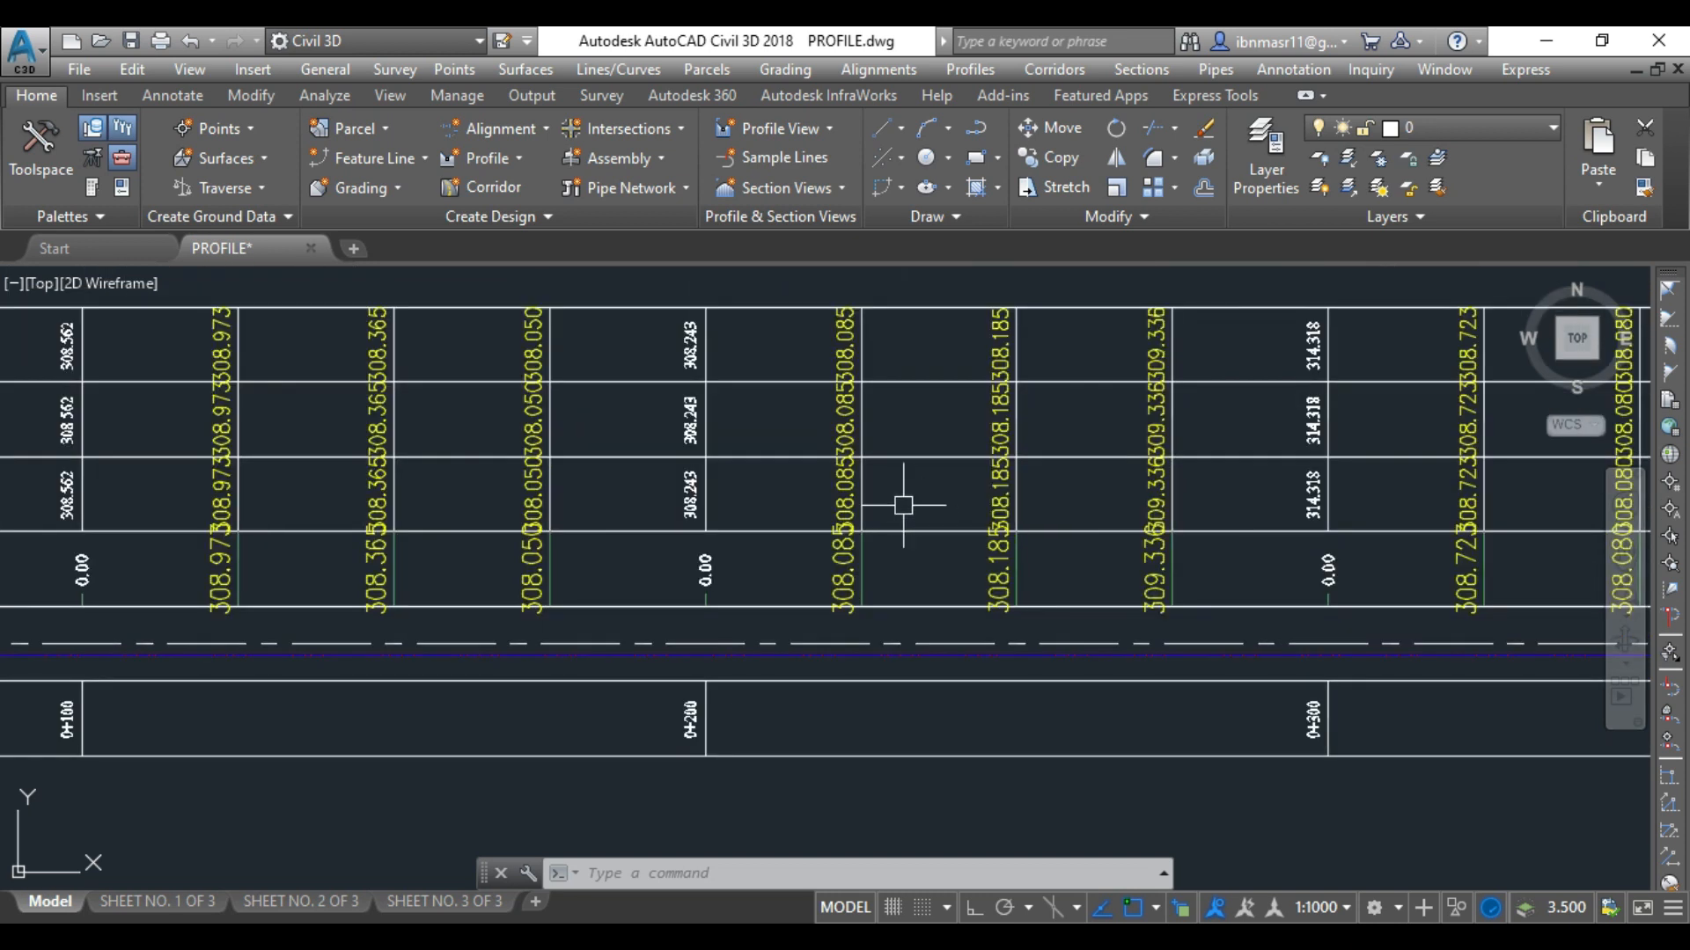
scroll(774, 552, "down", 3)
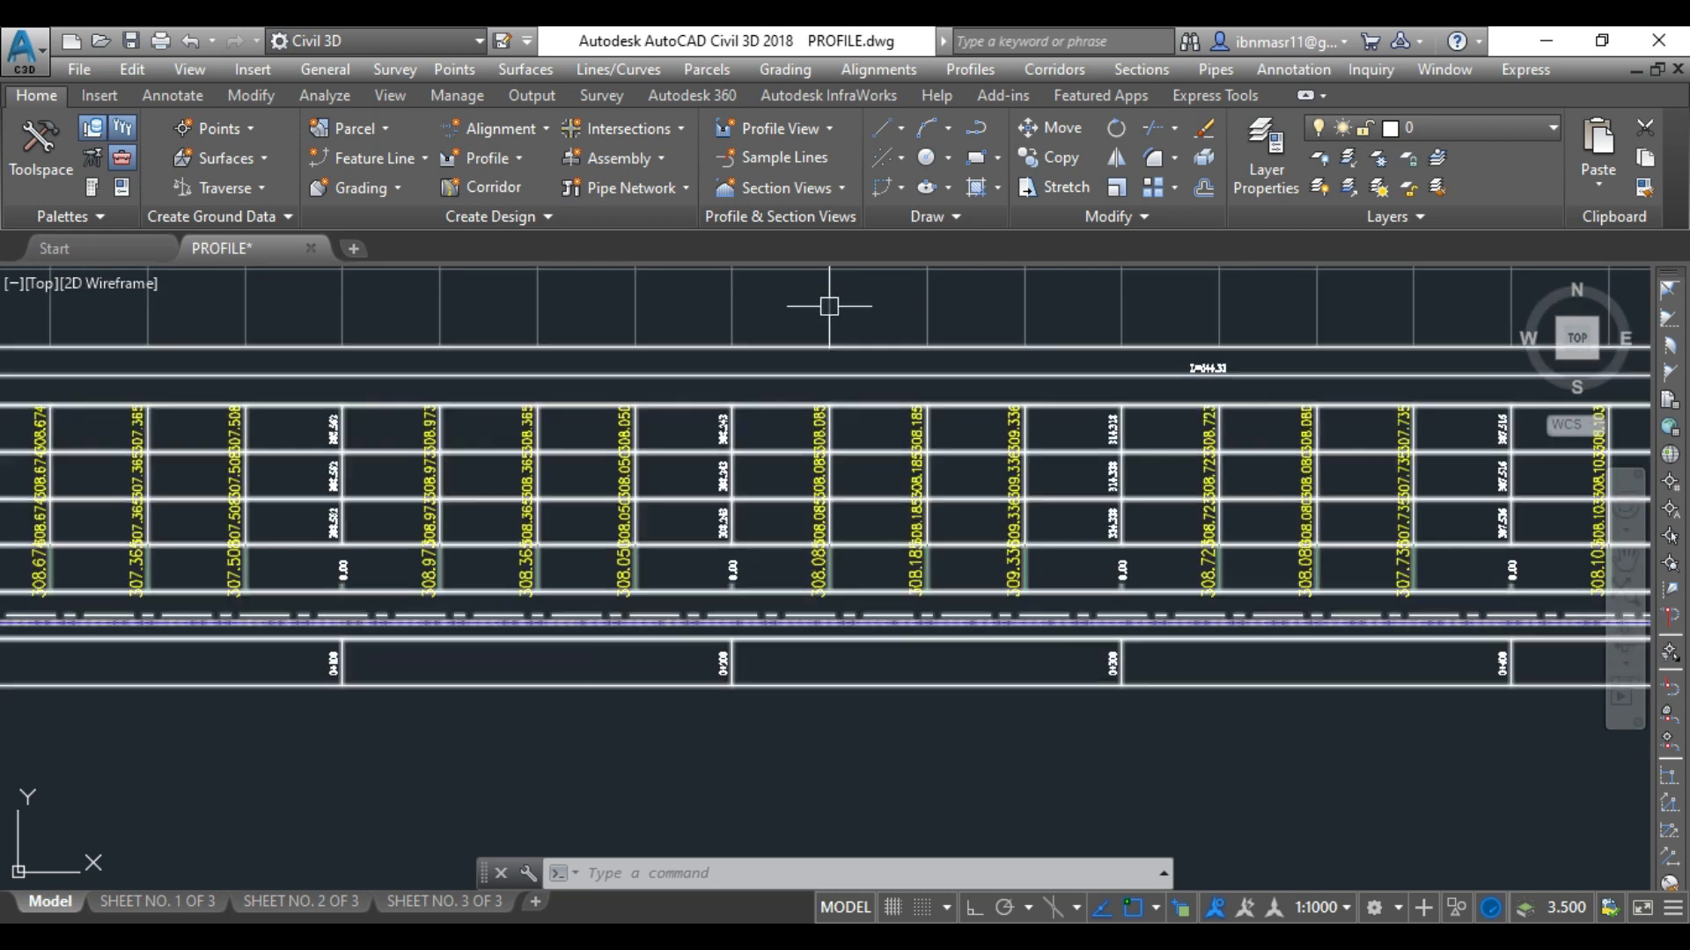
- Open the band settings of the road profile view and remove the LEVEL DIFFERENCE band
left_click(830, 302)
scroll(699, 616, "down", 5)
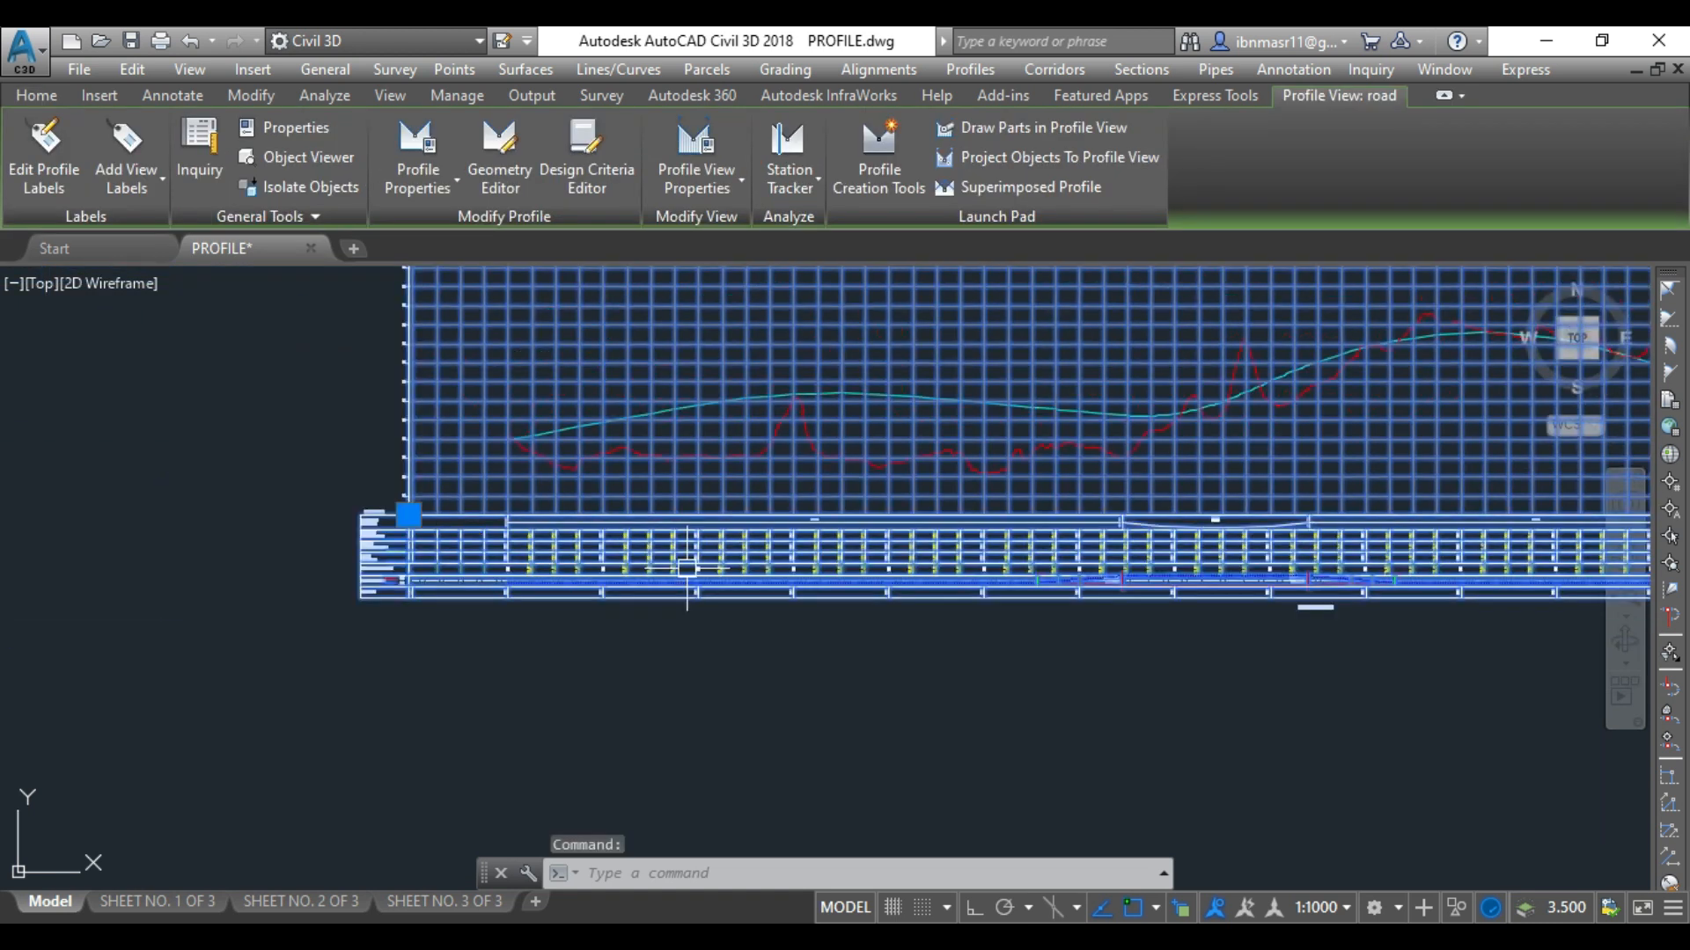
right_click(699, 645)
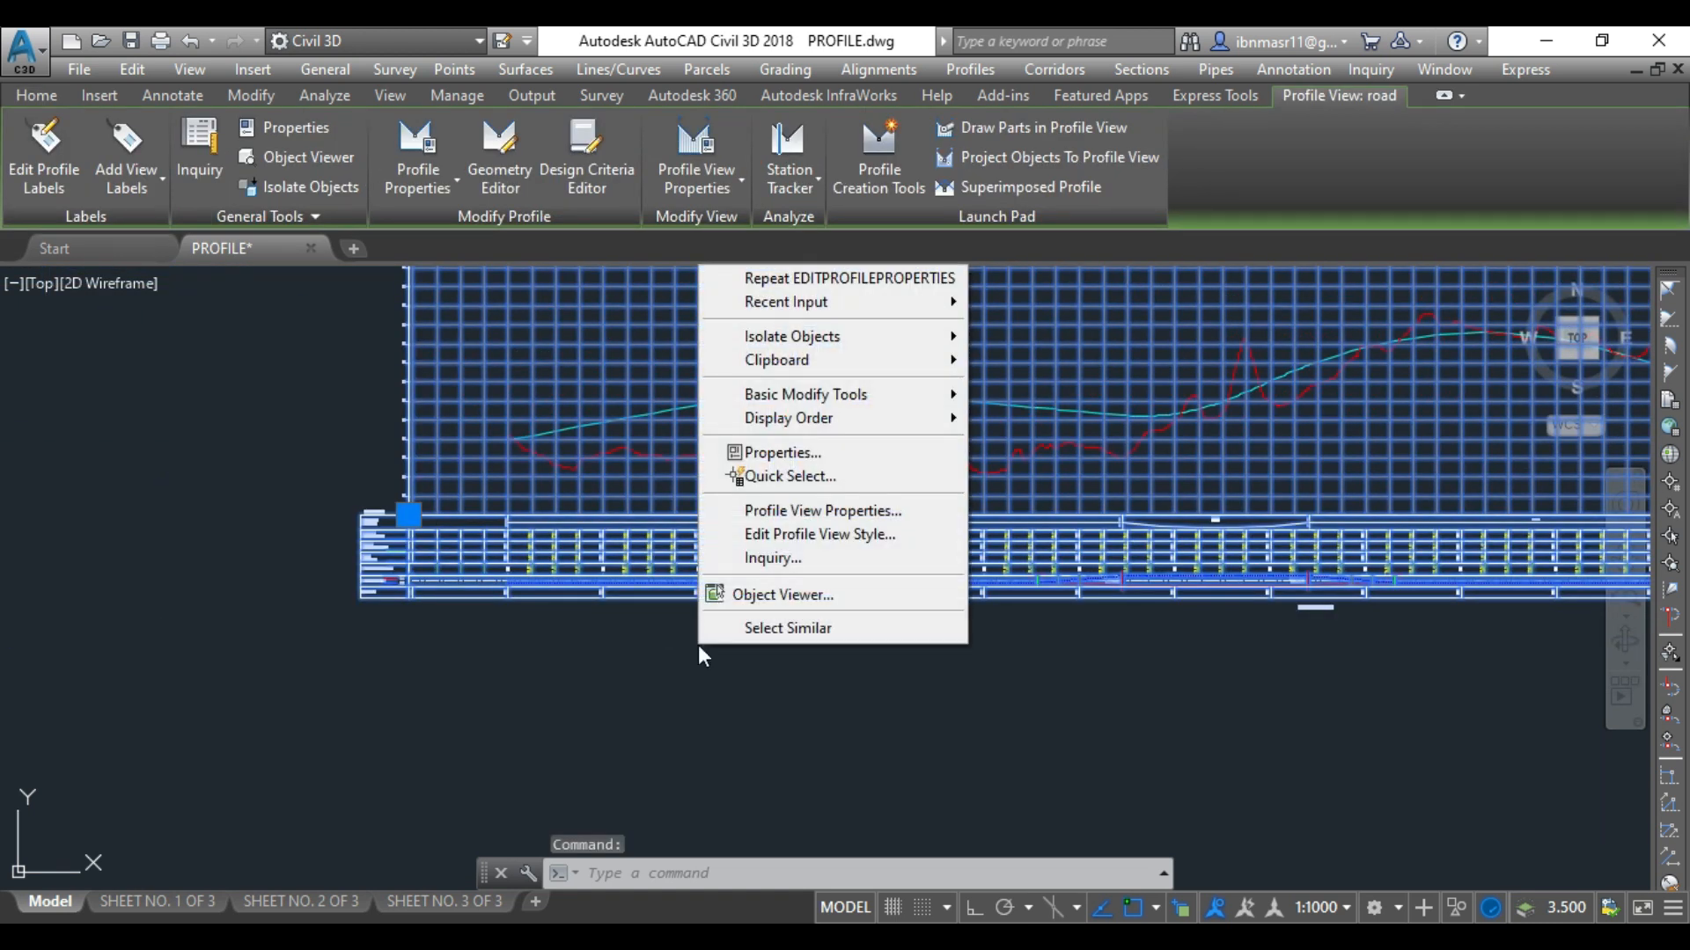
left_click(804, 512)
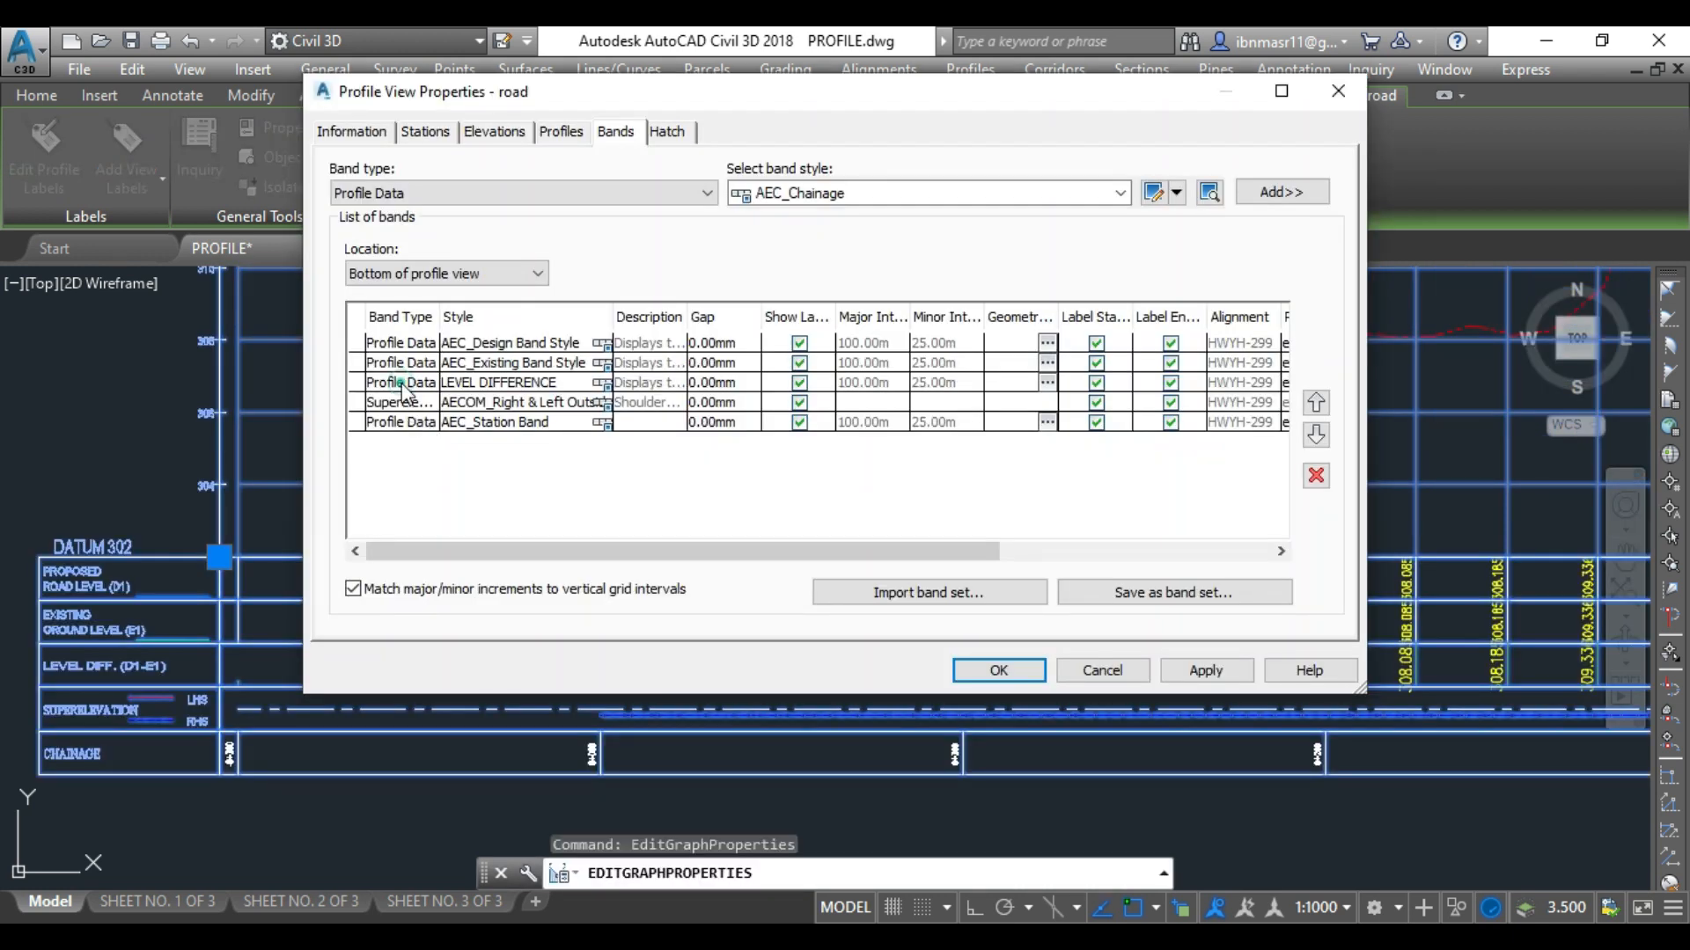
left_click(402, 384)
left_click(1316, 478)
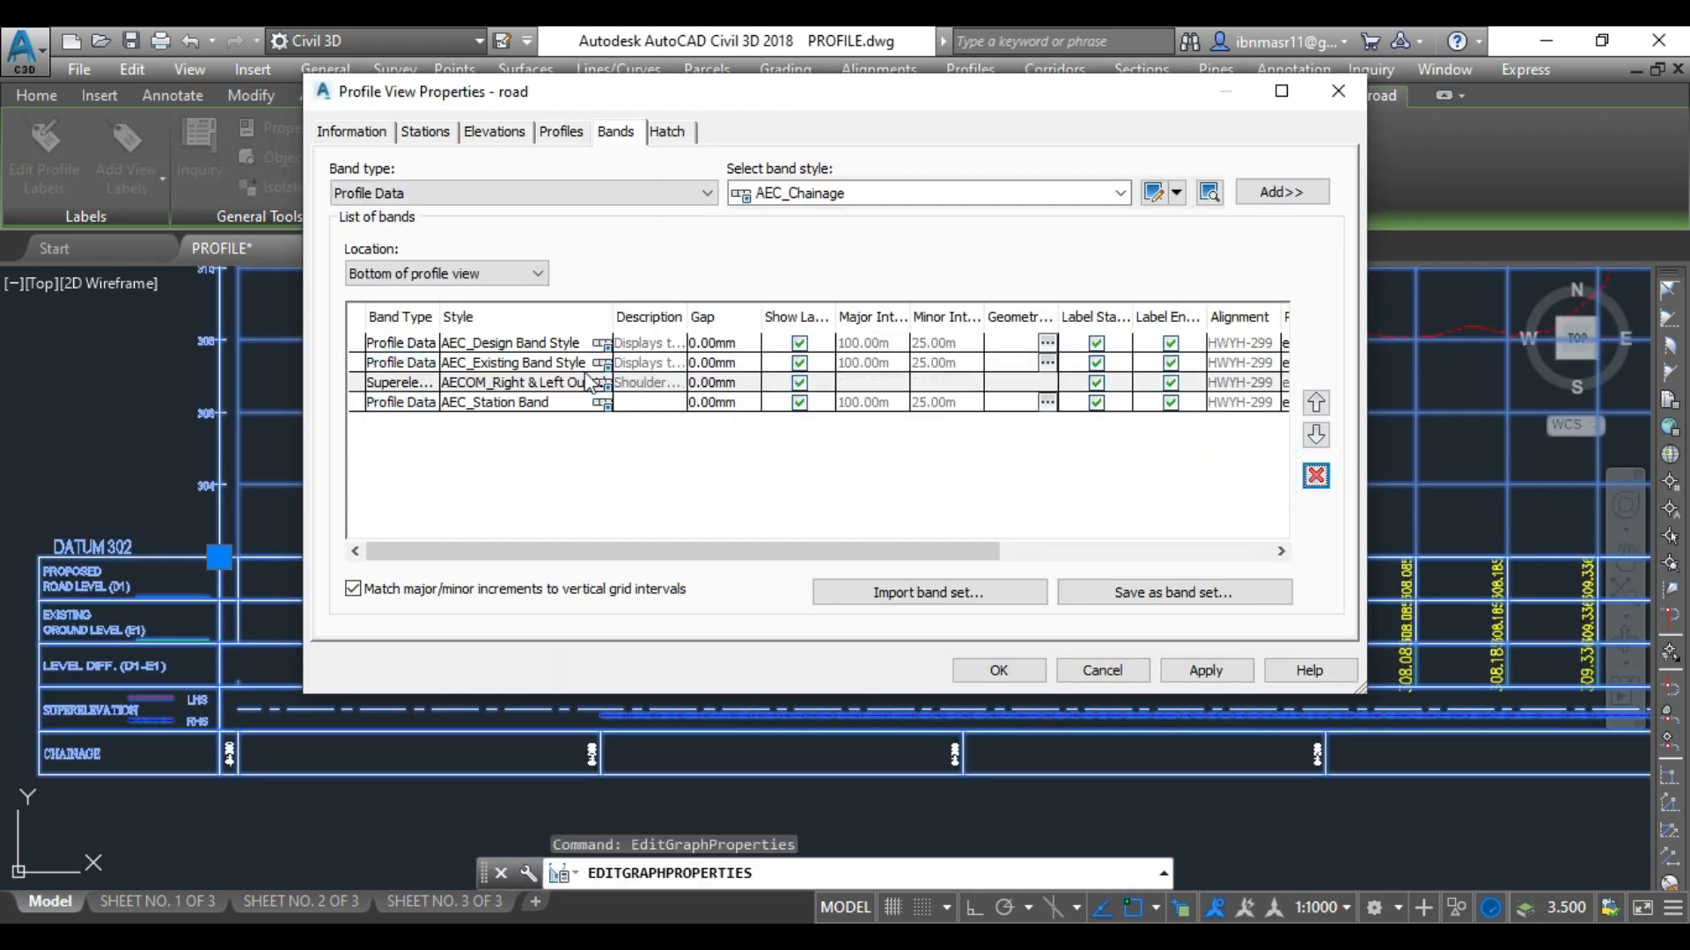
- Change the style of the AEC_Design Band Style profile data band to AEC_Grading (G1)
left_click(563, 346)
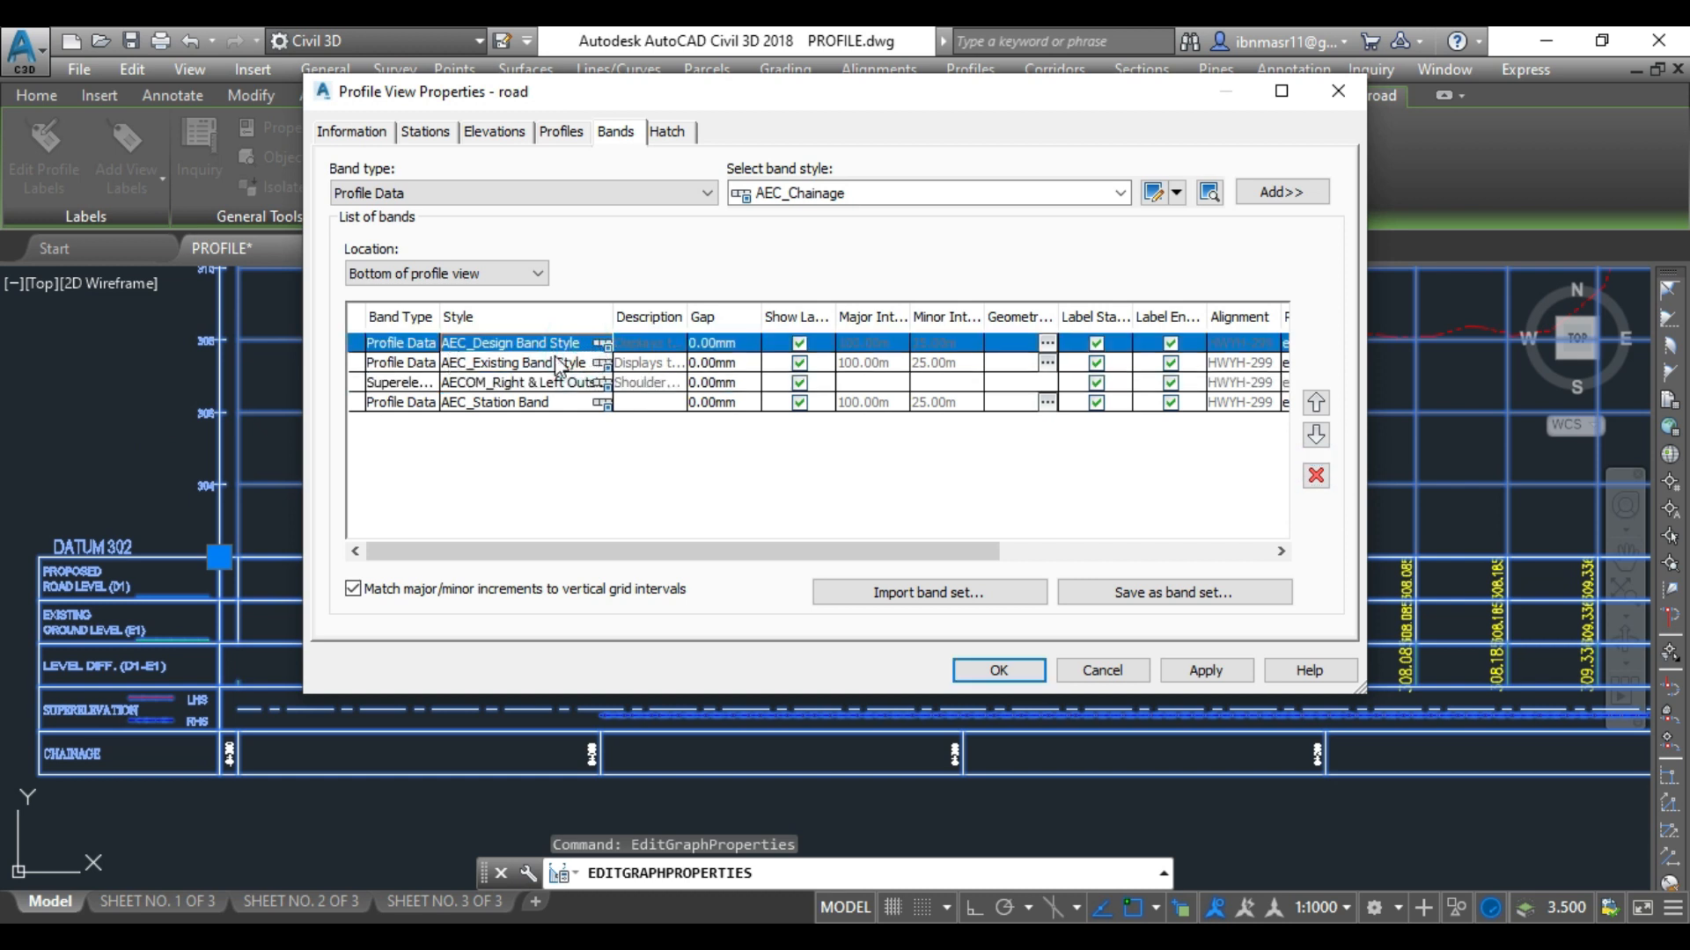
left_click(602, 345)
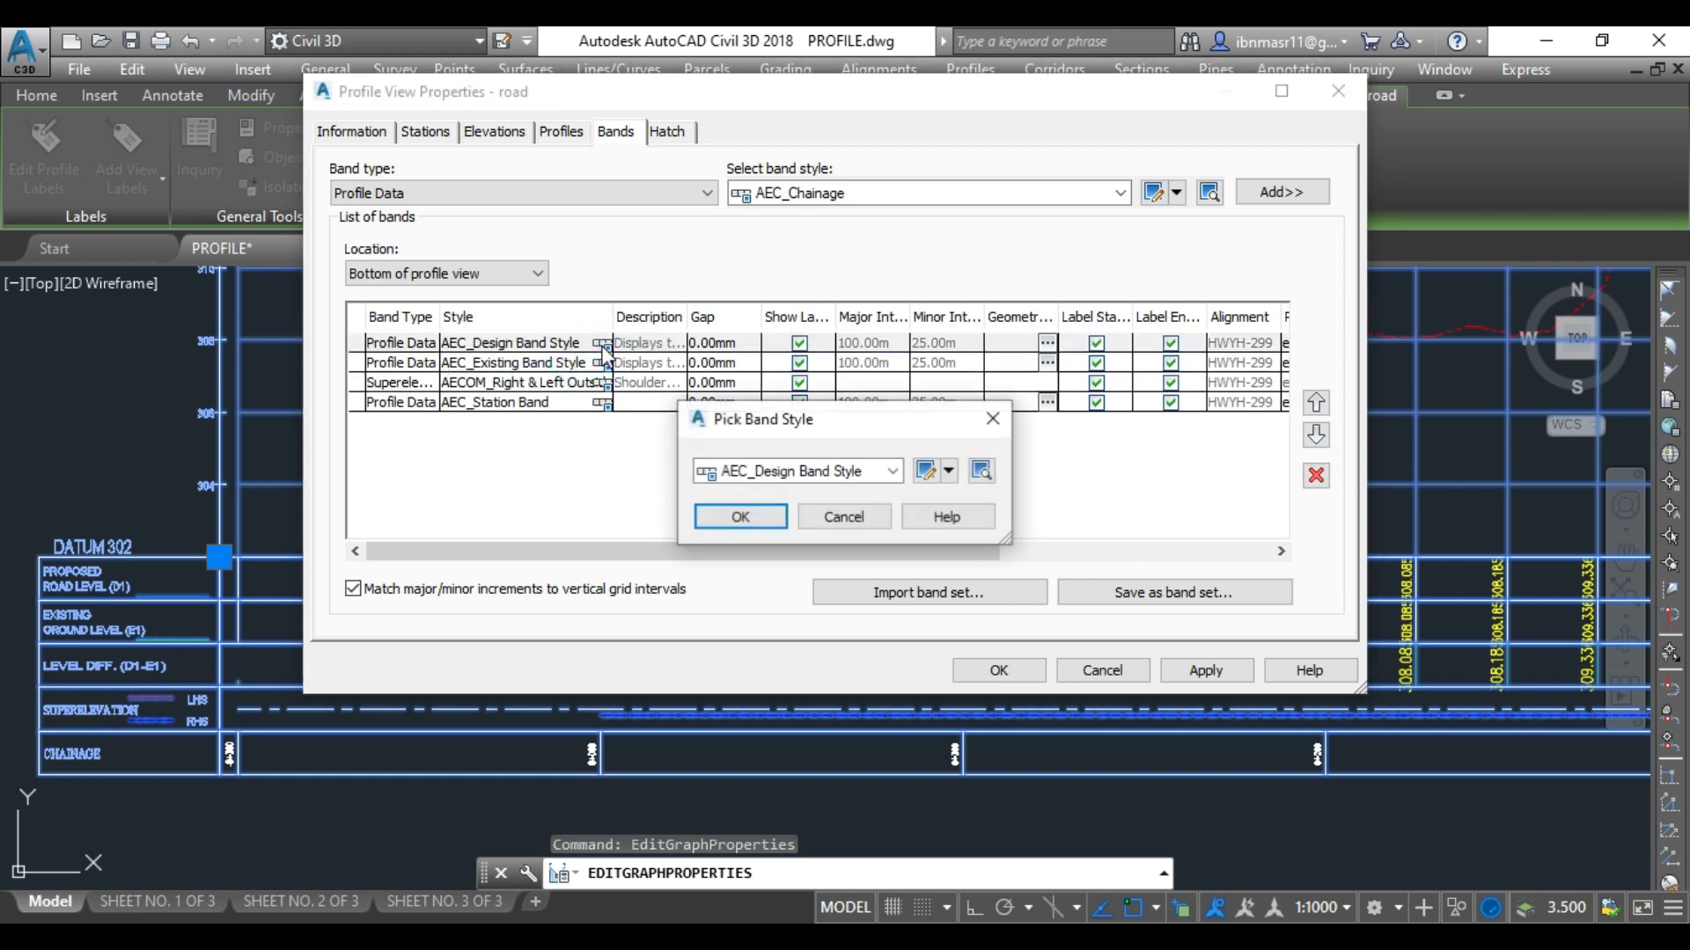
left_click(783, 473)
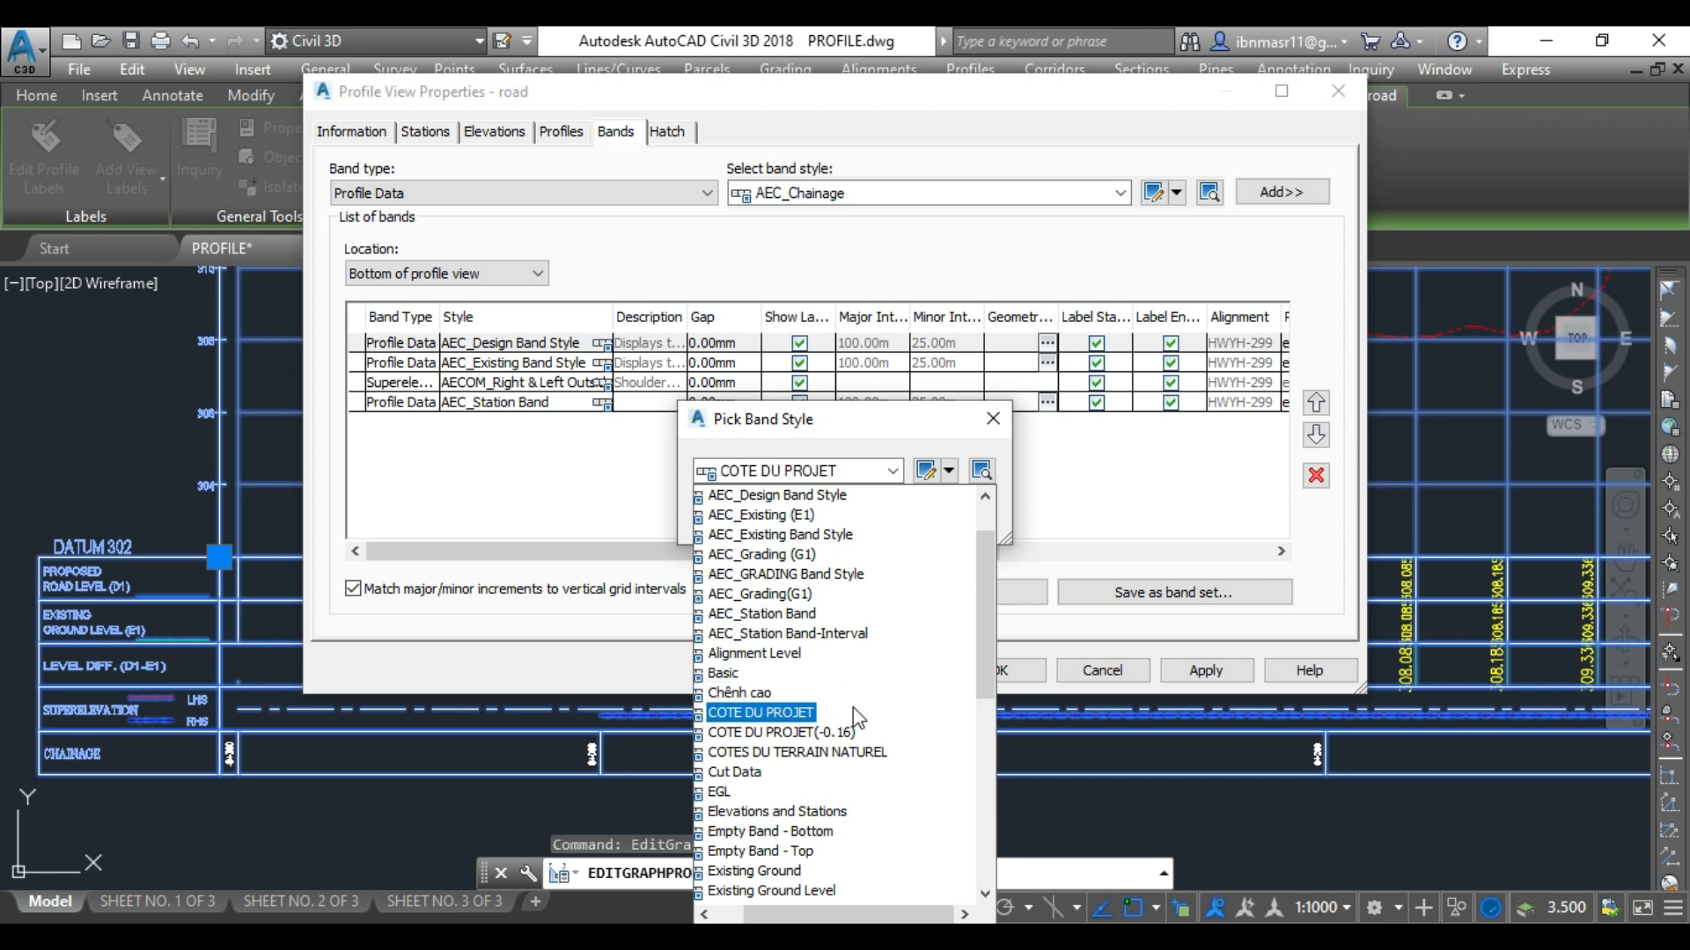
scroll(858, 717, "up", 1)
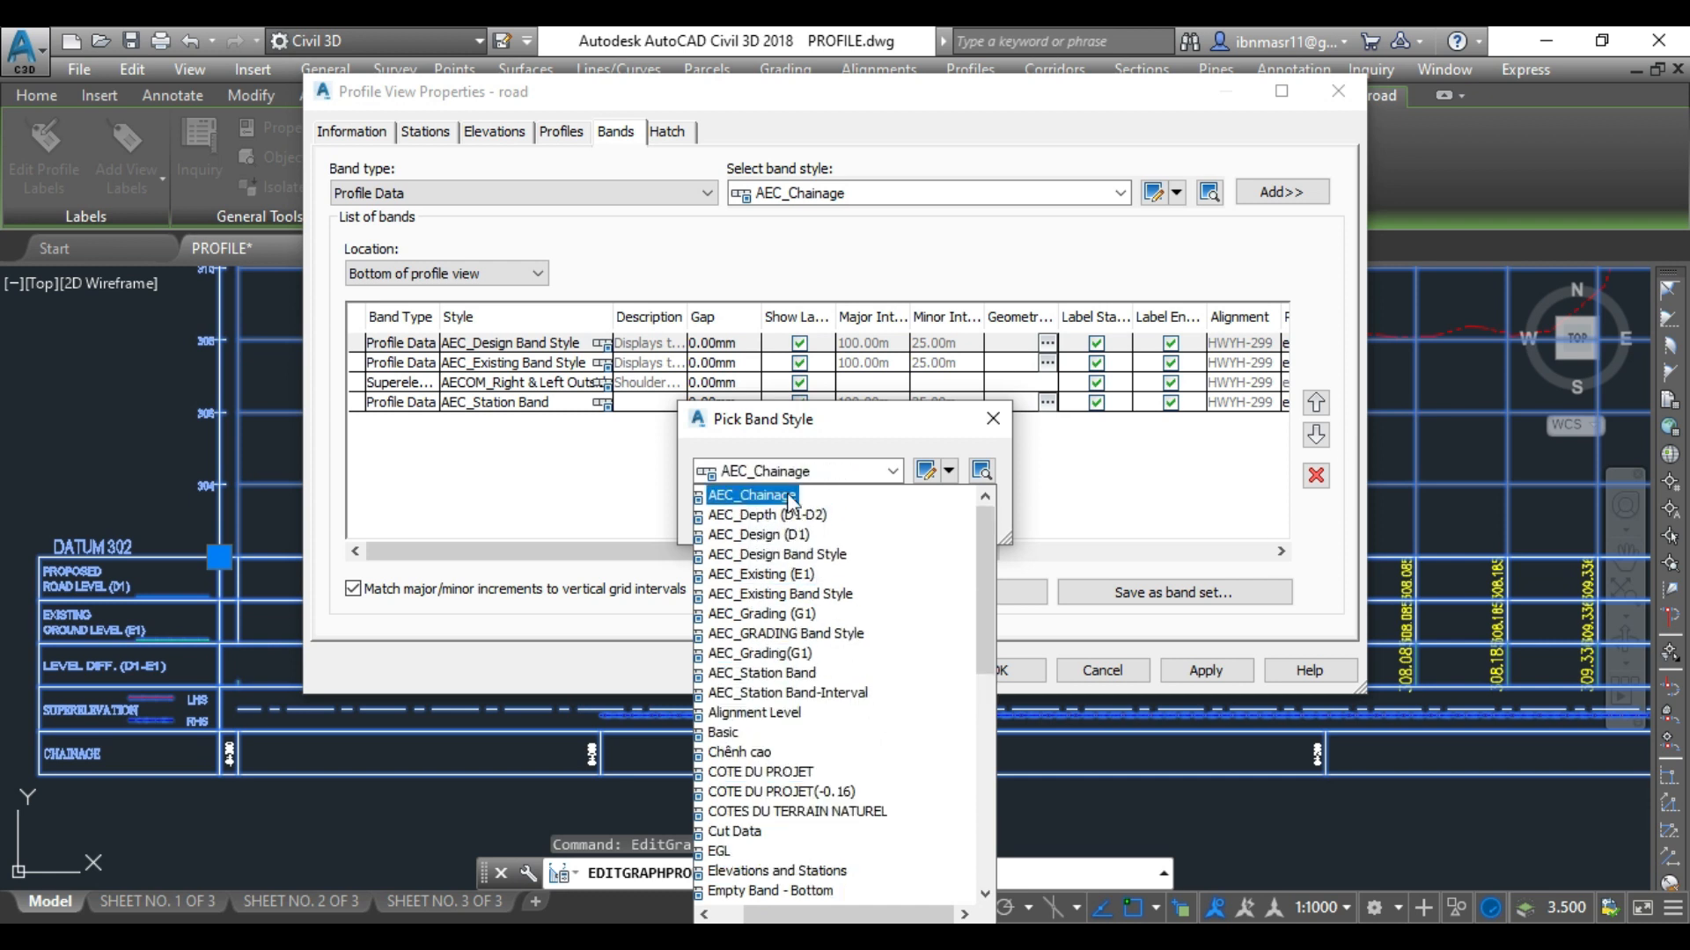
left_click(788, 615)
left_click(744, 515)
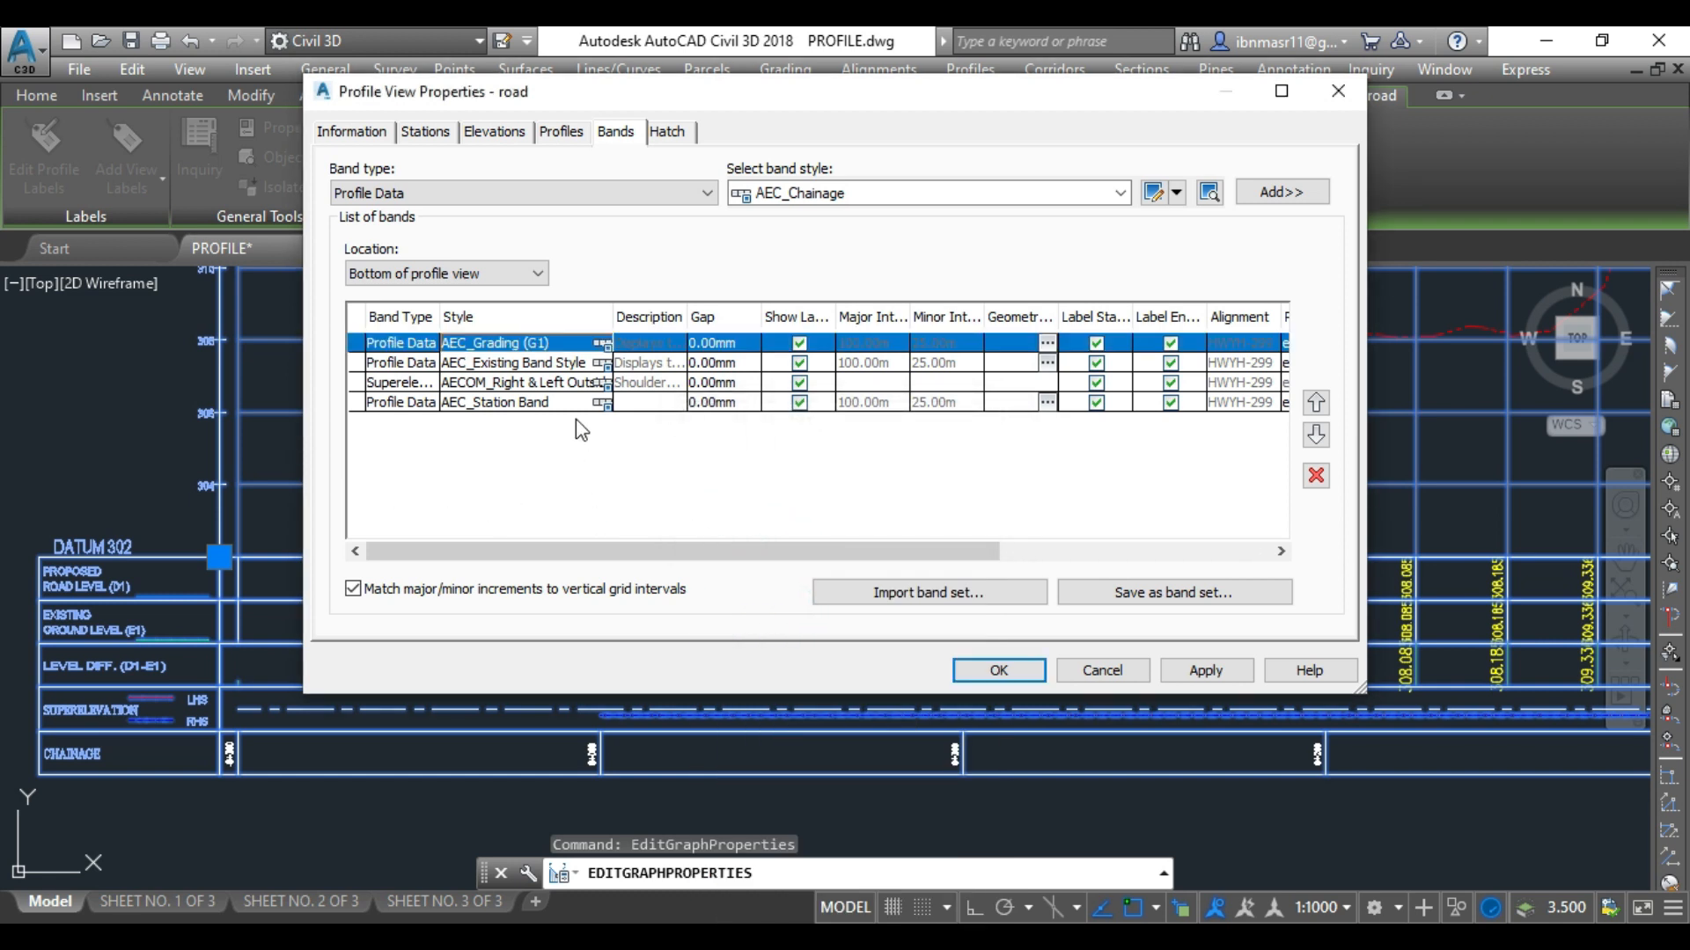
- Change the style of the AEC_Existing Band Style profile data band to AEC_Existing (E1)
left_click(576, 362)
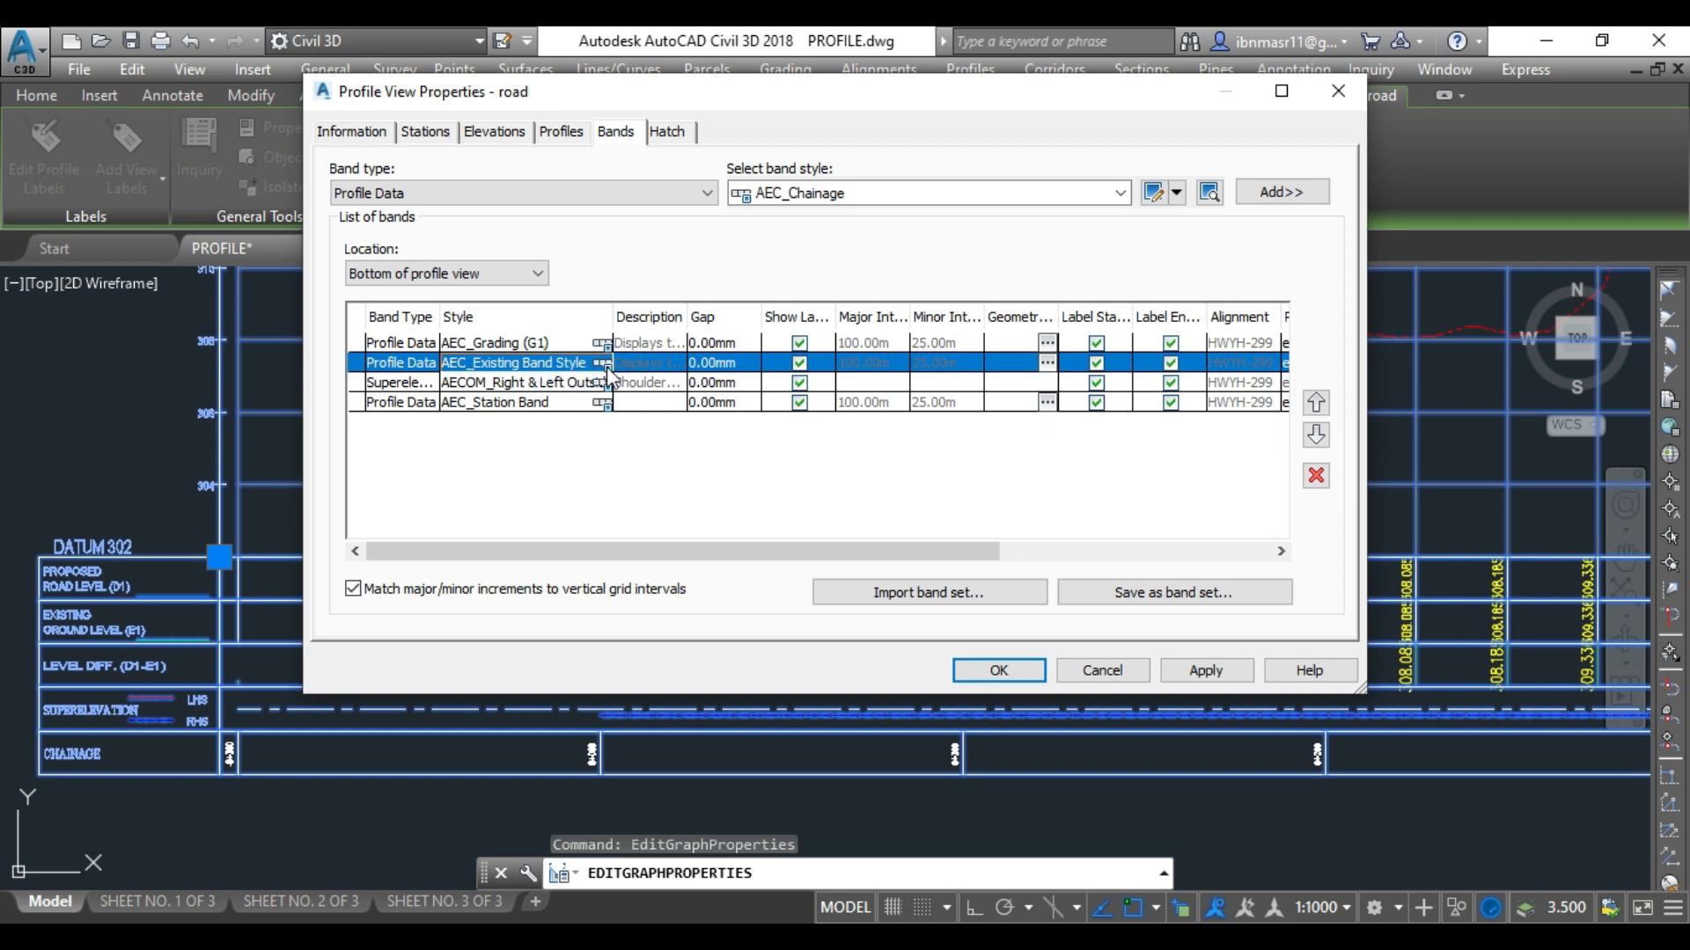
left_click(602, 364)
left_click(743, 473)
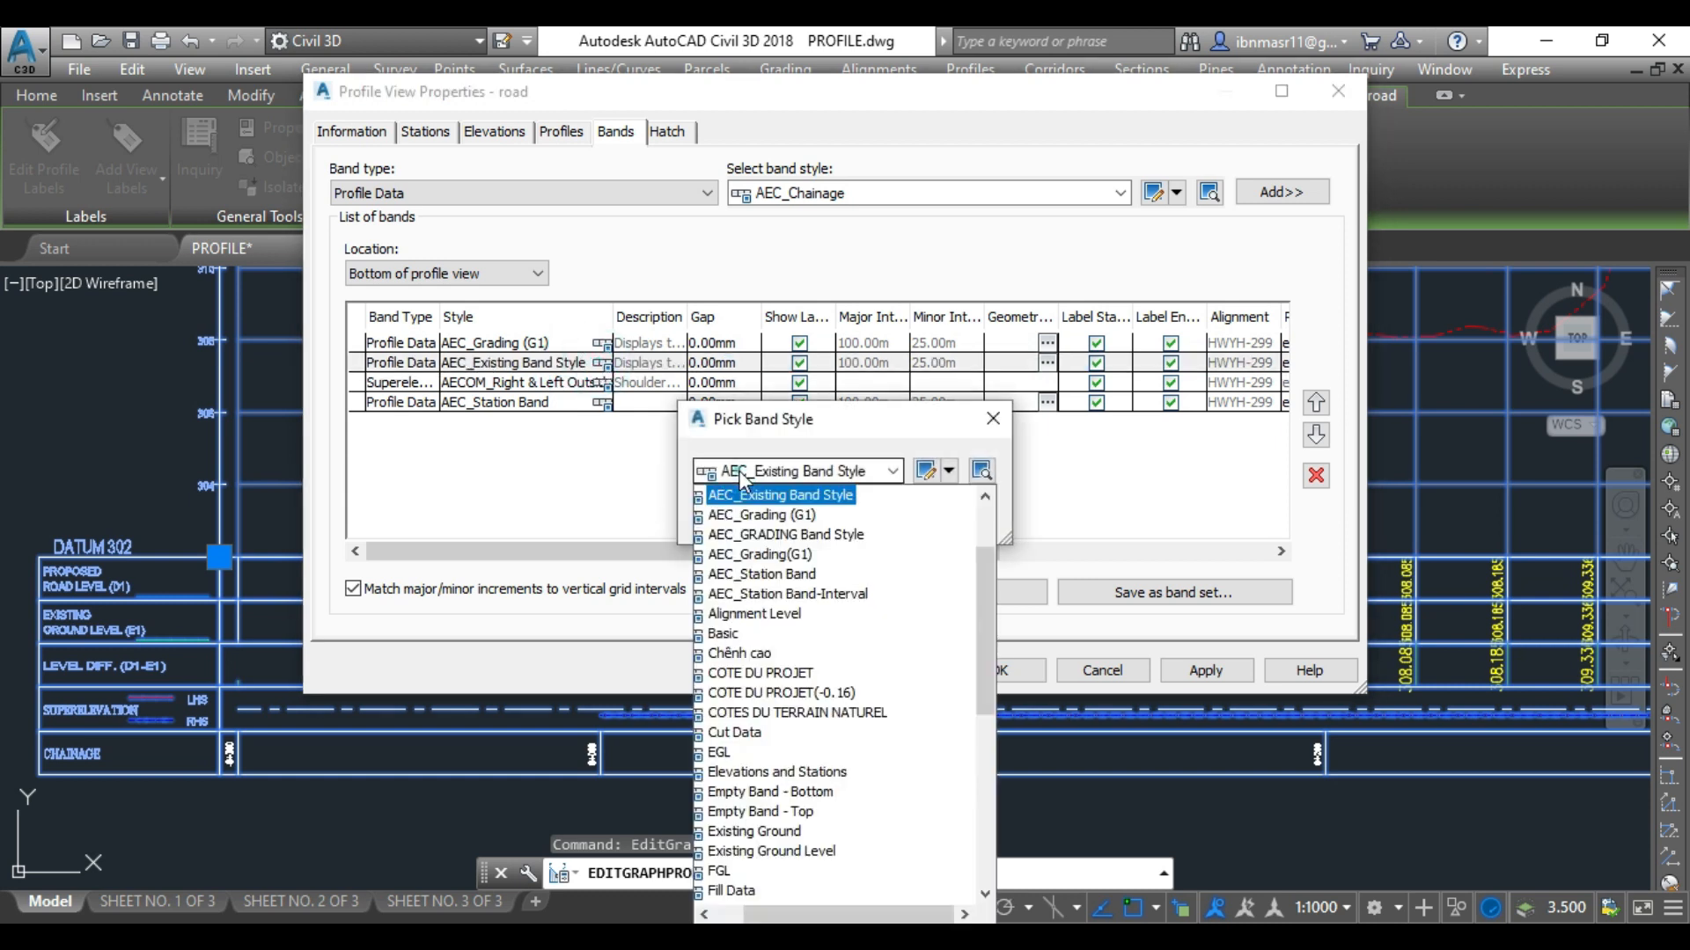
scroll(797, 598, "up", 2)
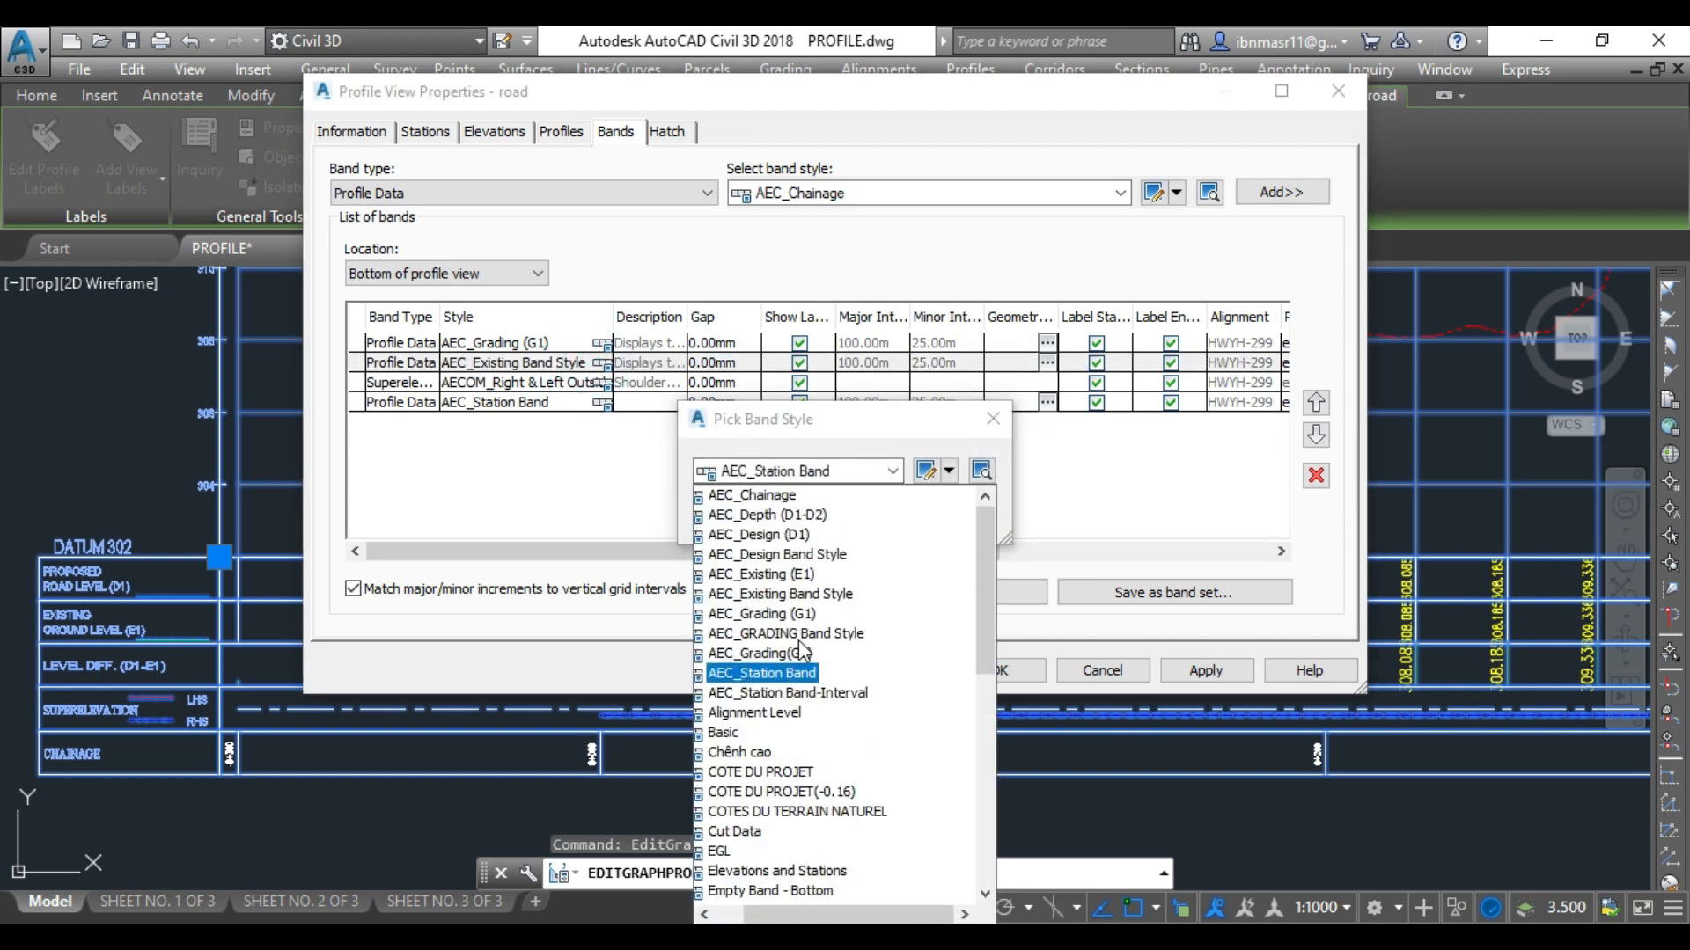
left_click(792, 573)
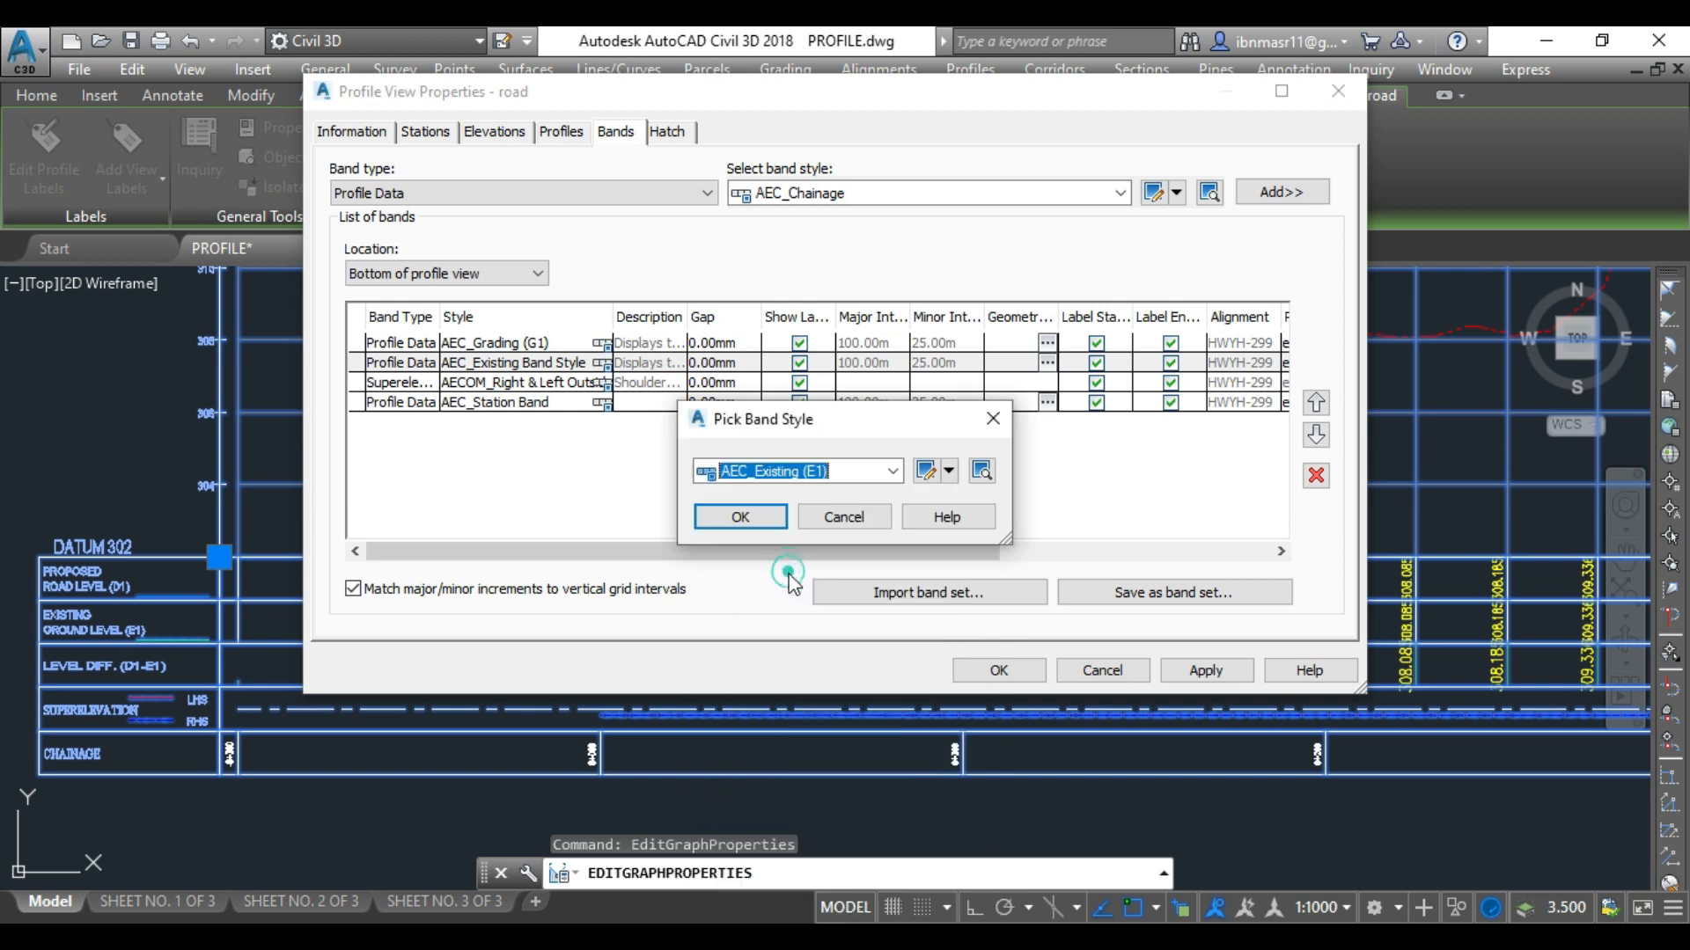
left_click(743, 515)
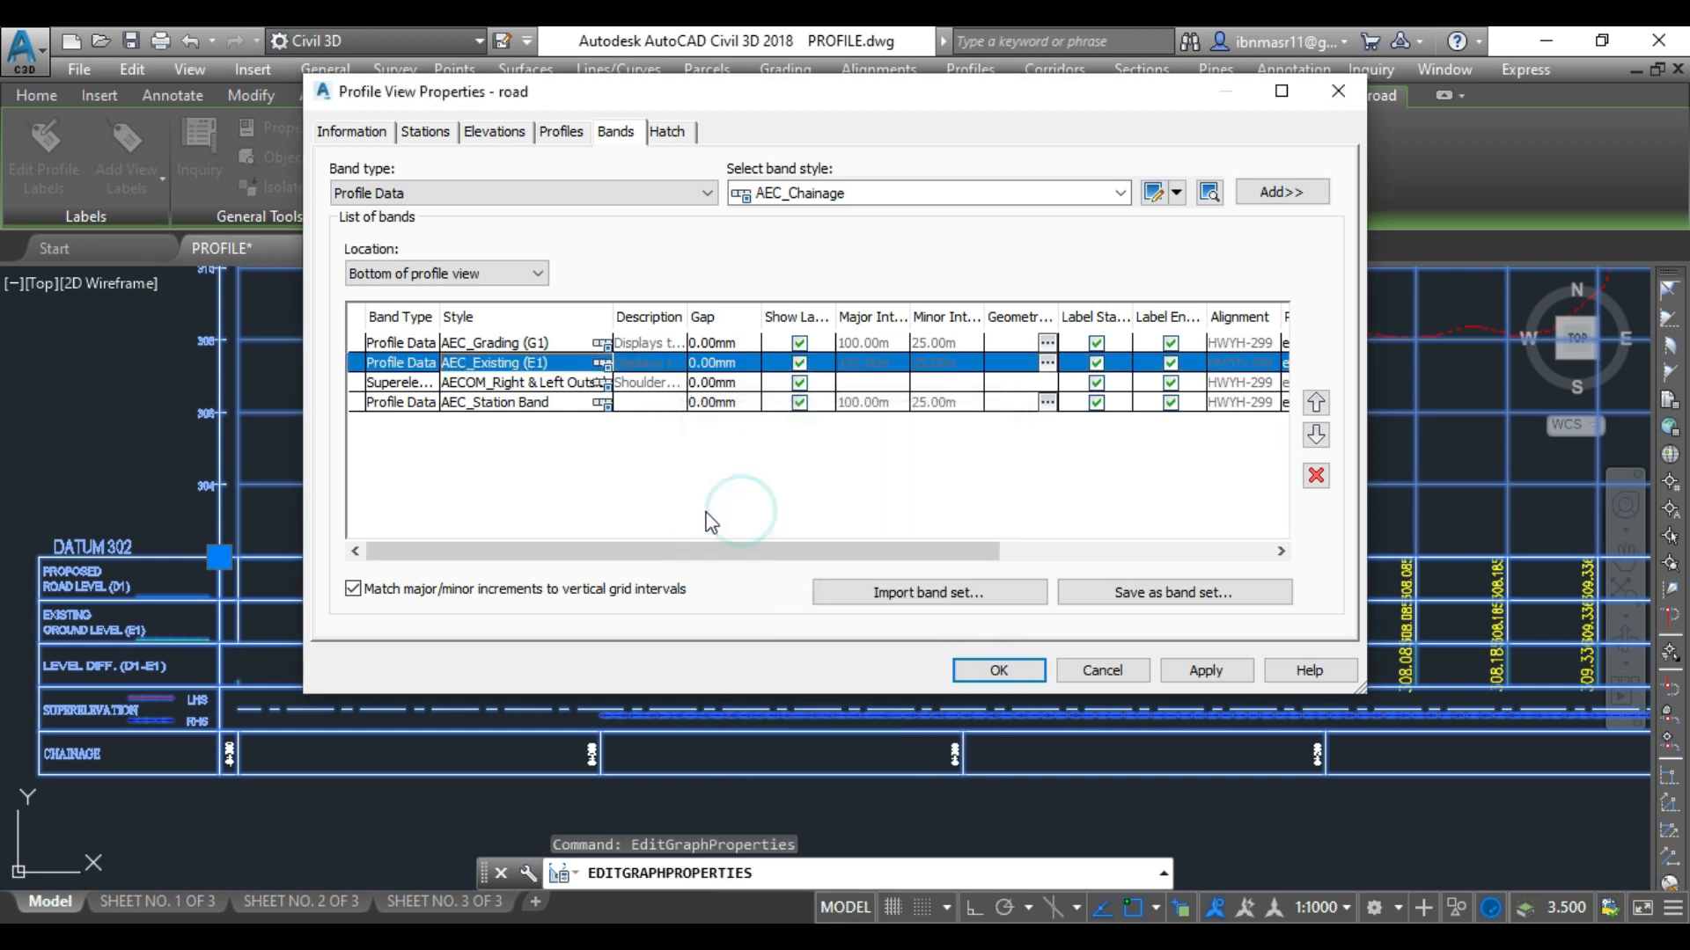
- Apply the changed band styles to the road profile view and clear the selection
left_click(1204, 670)
left_click(959, 666)
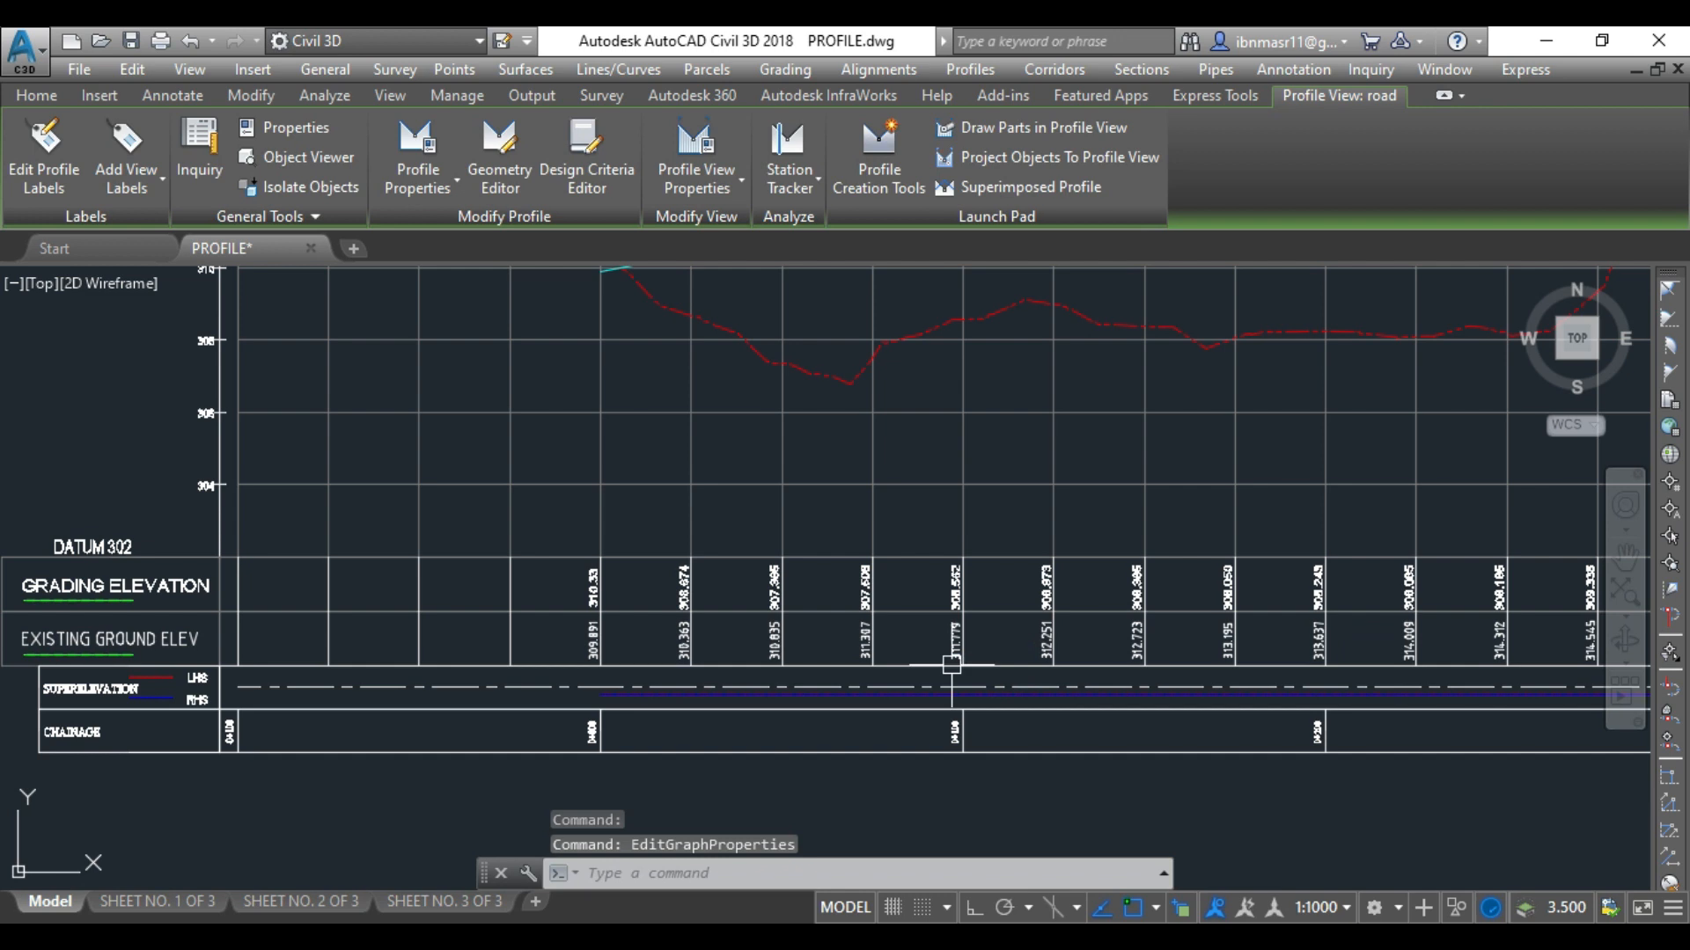
key("Escape")
- Examine the headings and level labels of the GRADING ELEVATION and EXISTING GROUND ELEV bands along the first stations
scroll(549, 637, "up", 2)
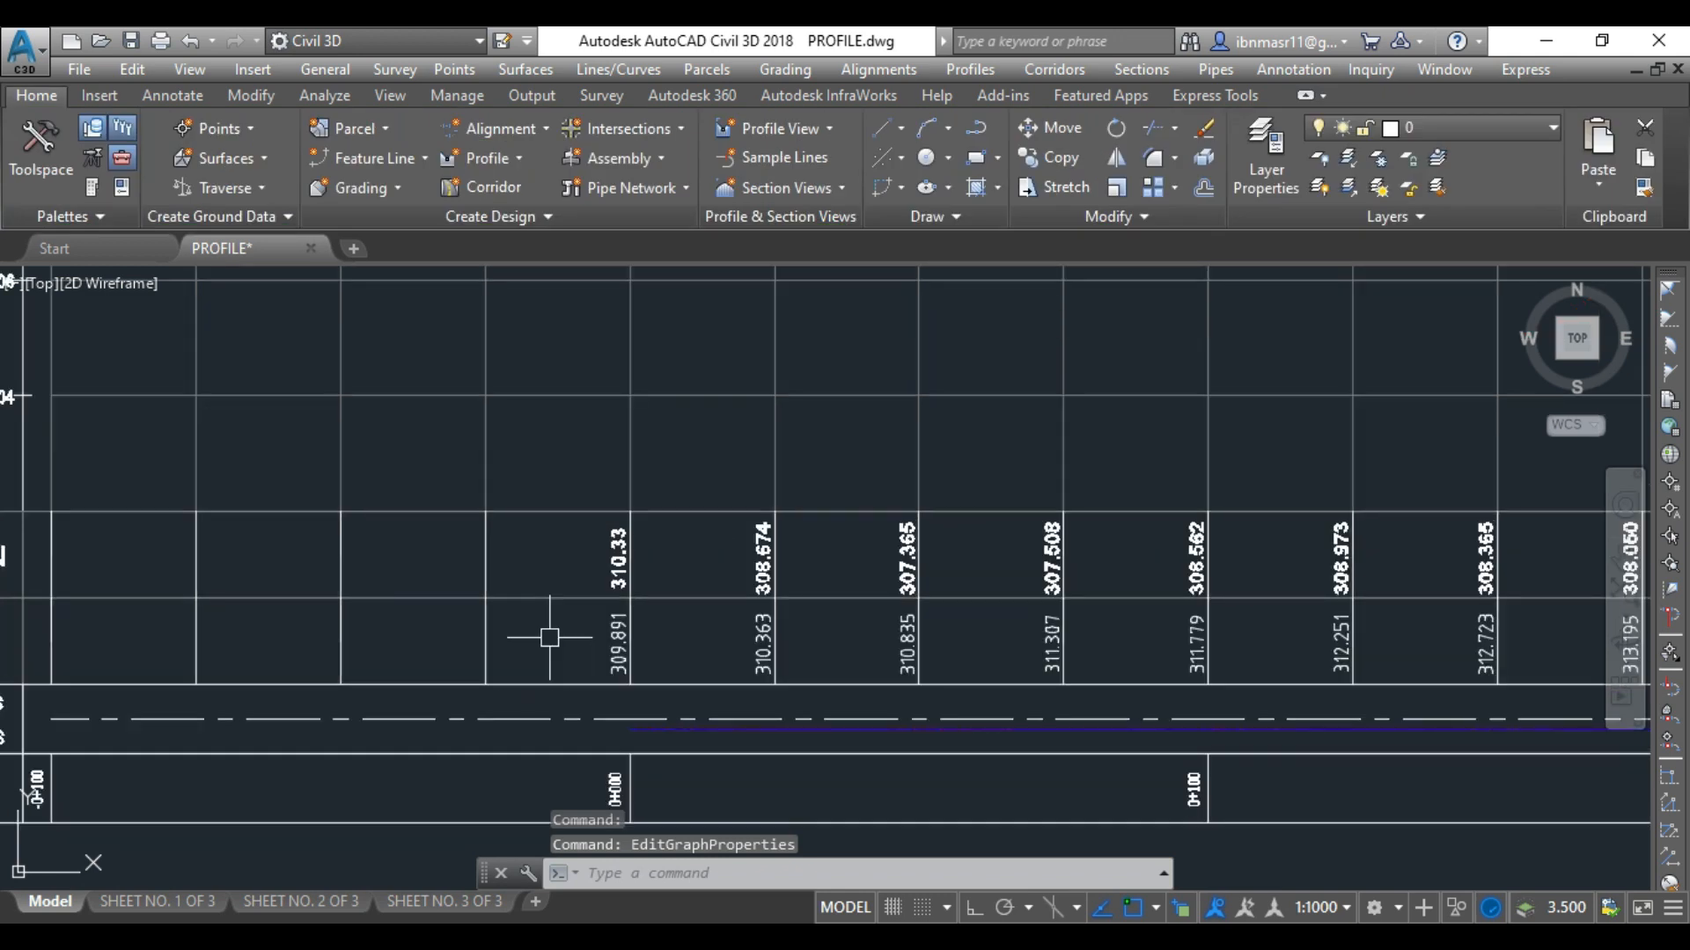
scroll(709, 566, "down", 4)
scroll(129, 564, "up", 6)
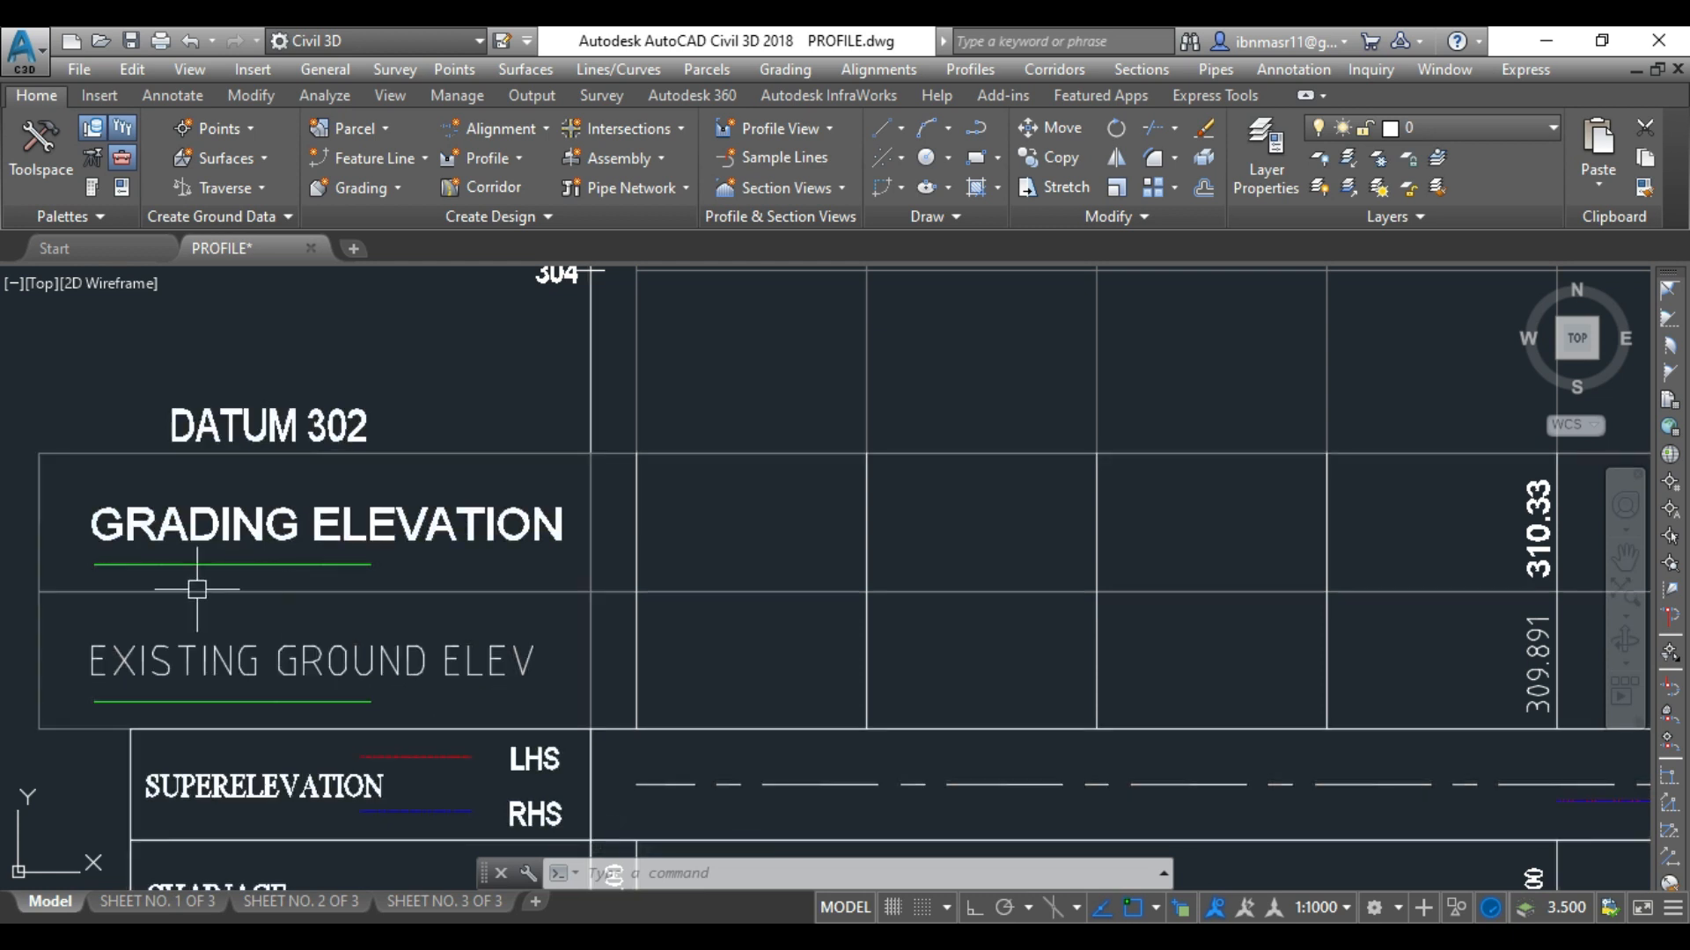
scroll(196, 584, "down", 4)
scroll(847, 646, "up", 5)
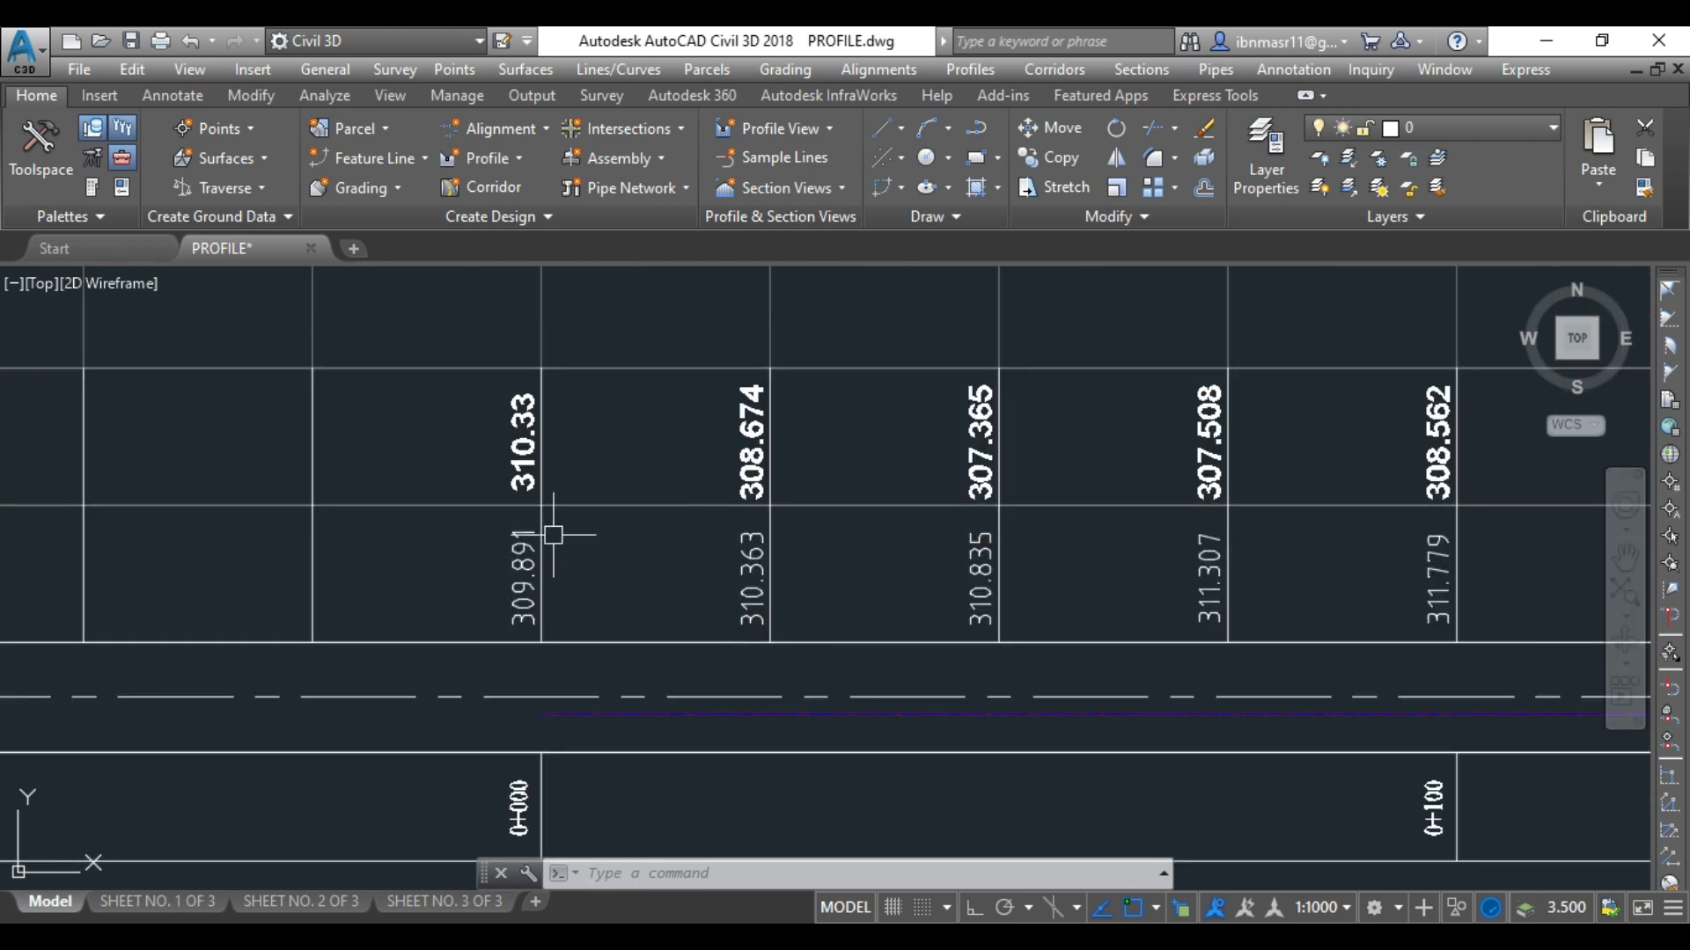
scroll(552, 534, "down", 5)
scroll(211, 607, "up", 5)
scroll(141, 574, "down", 5)
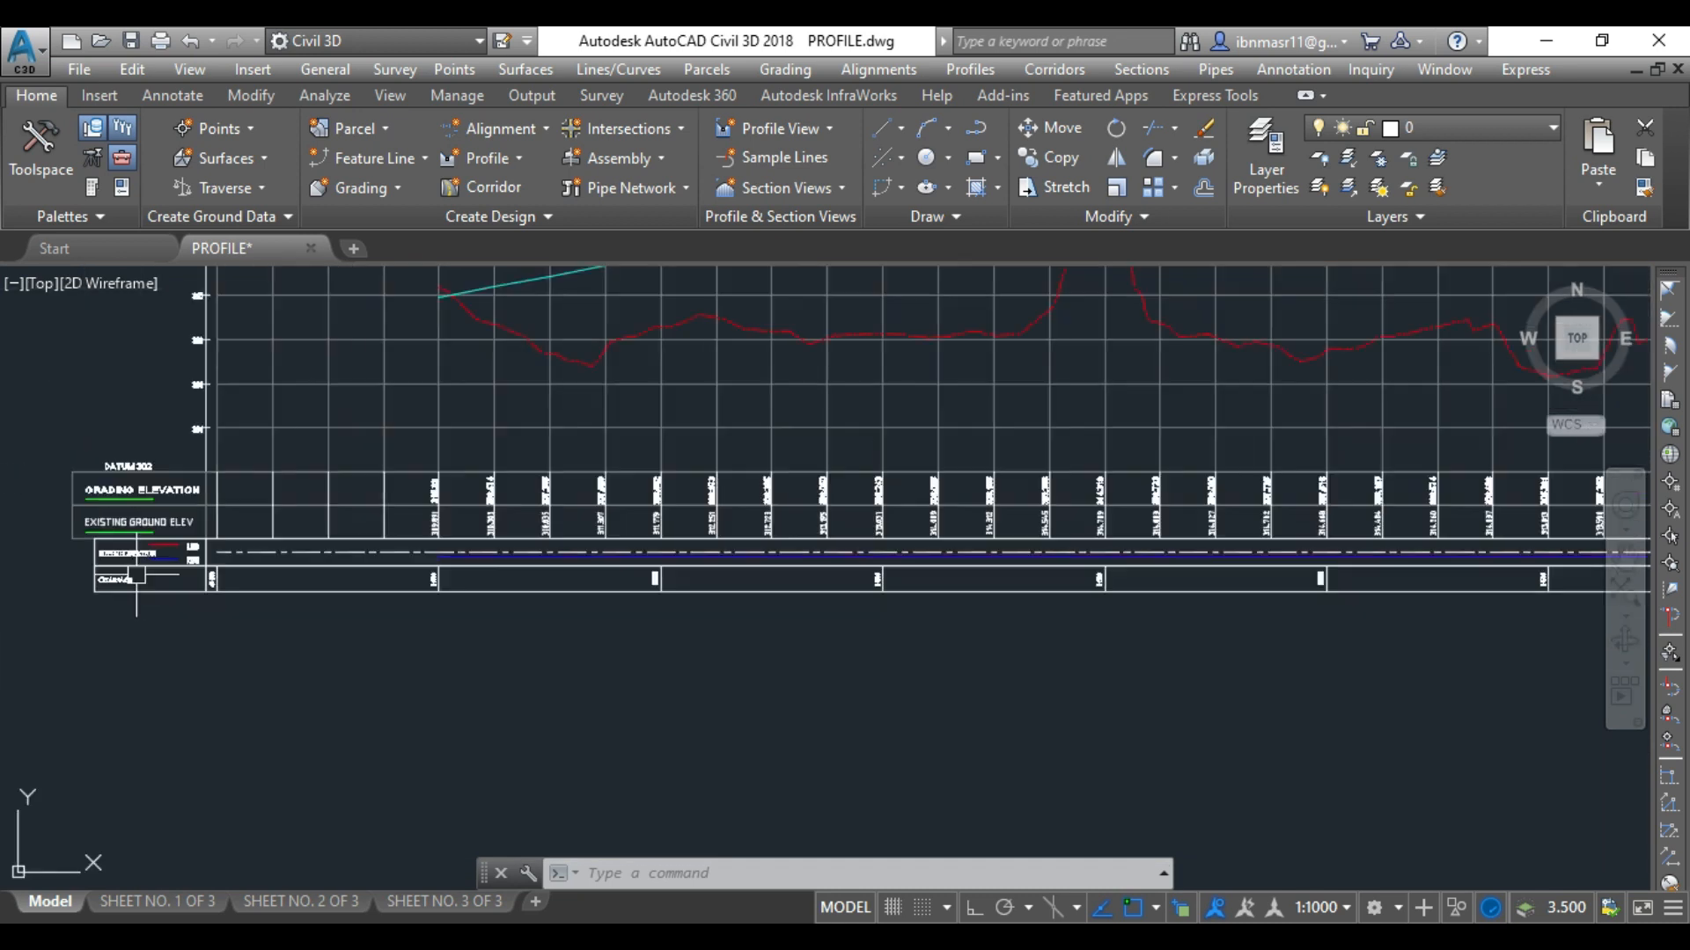
- Examine the superelevation band's LHS and RHS lines and slope labels, together with the chainage band along the profile view
scroll(961, 679, "down", 2)
scroll(896, 660, "up", 8)
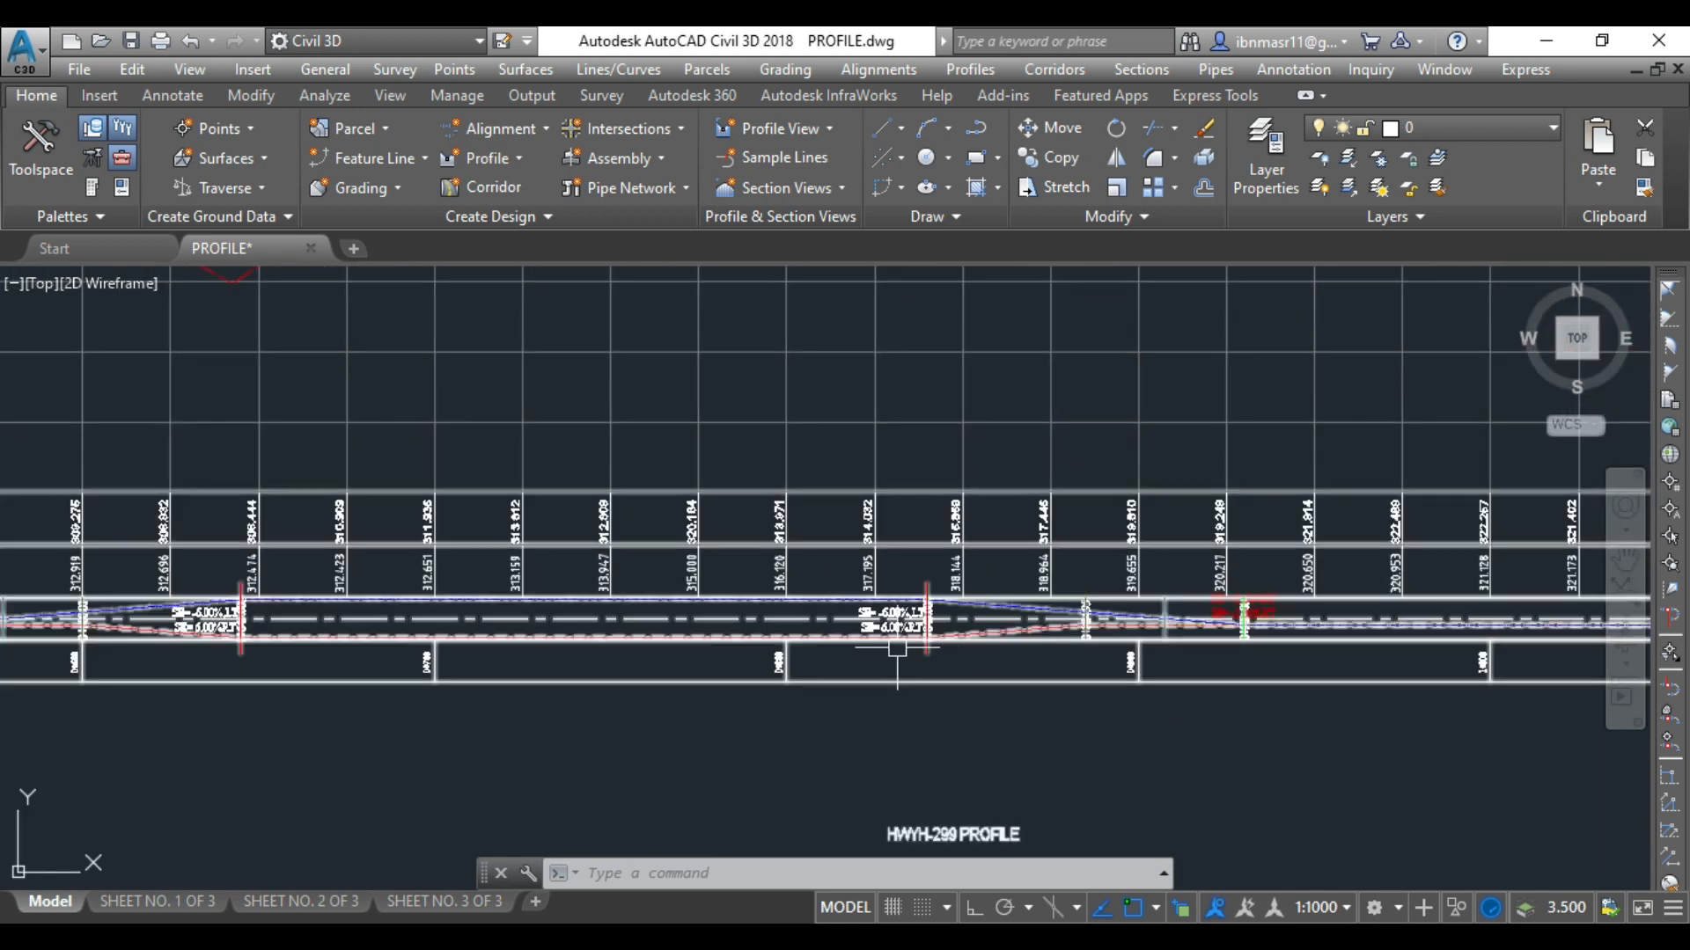
scroll(931, 563, "down", 6)
scroll(853, 564, "up", 6)
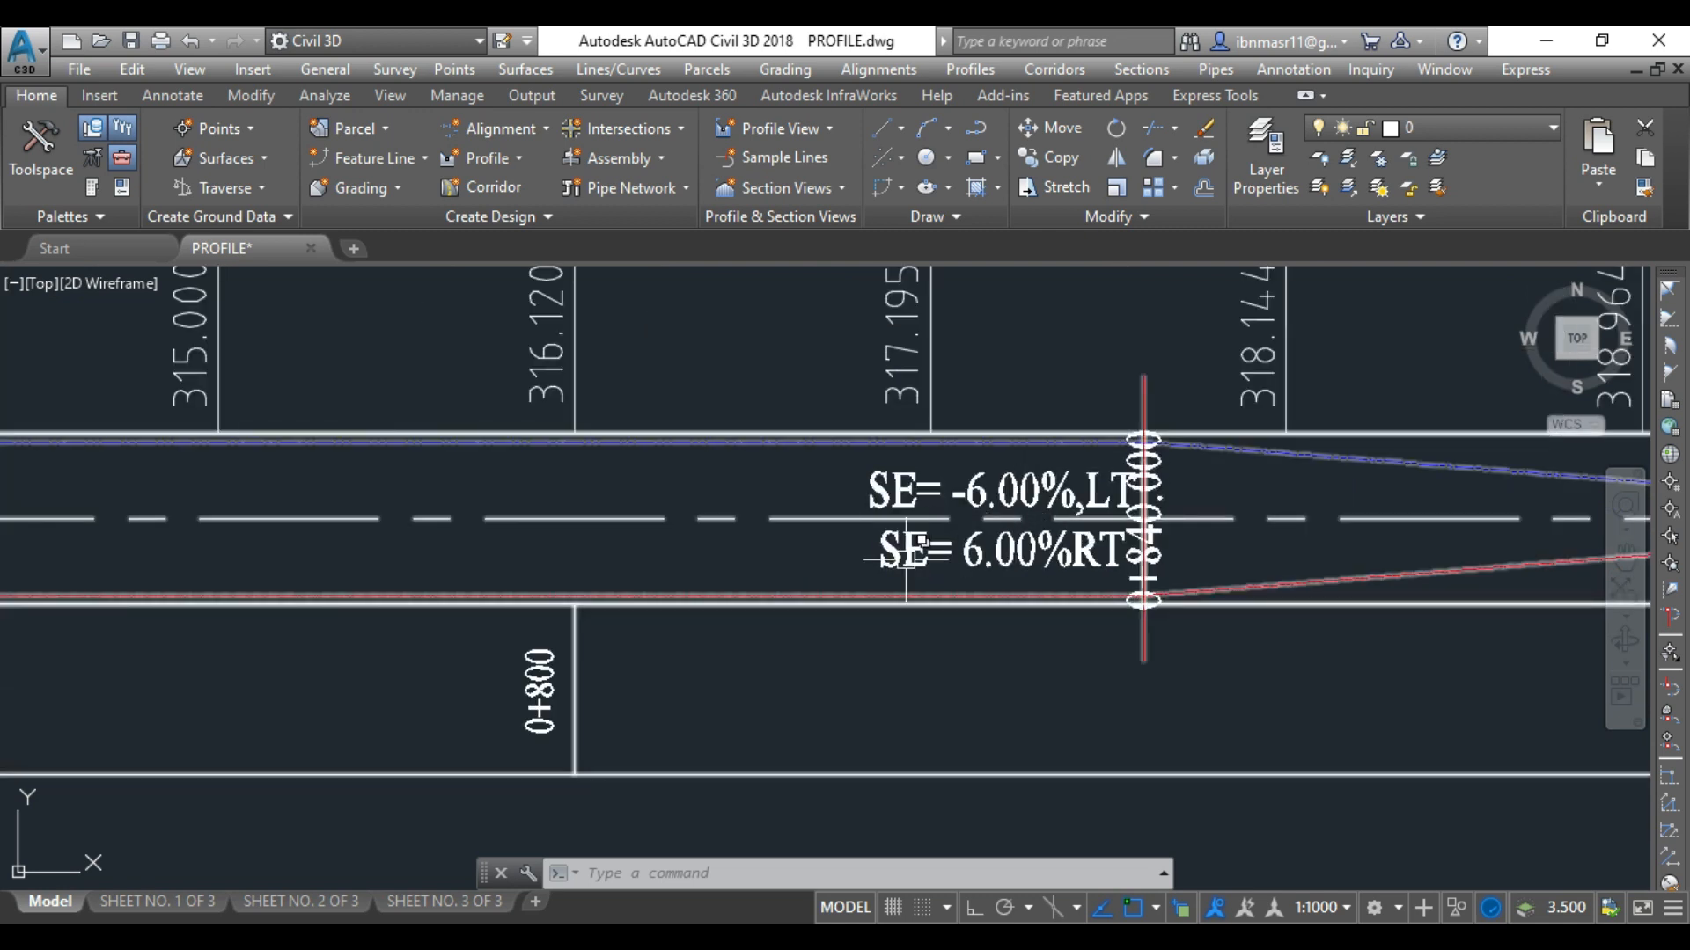
scroll(1078, 556, "down", 6)
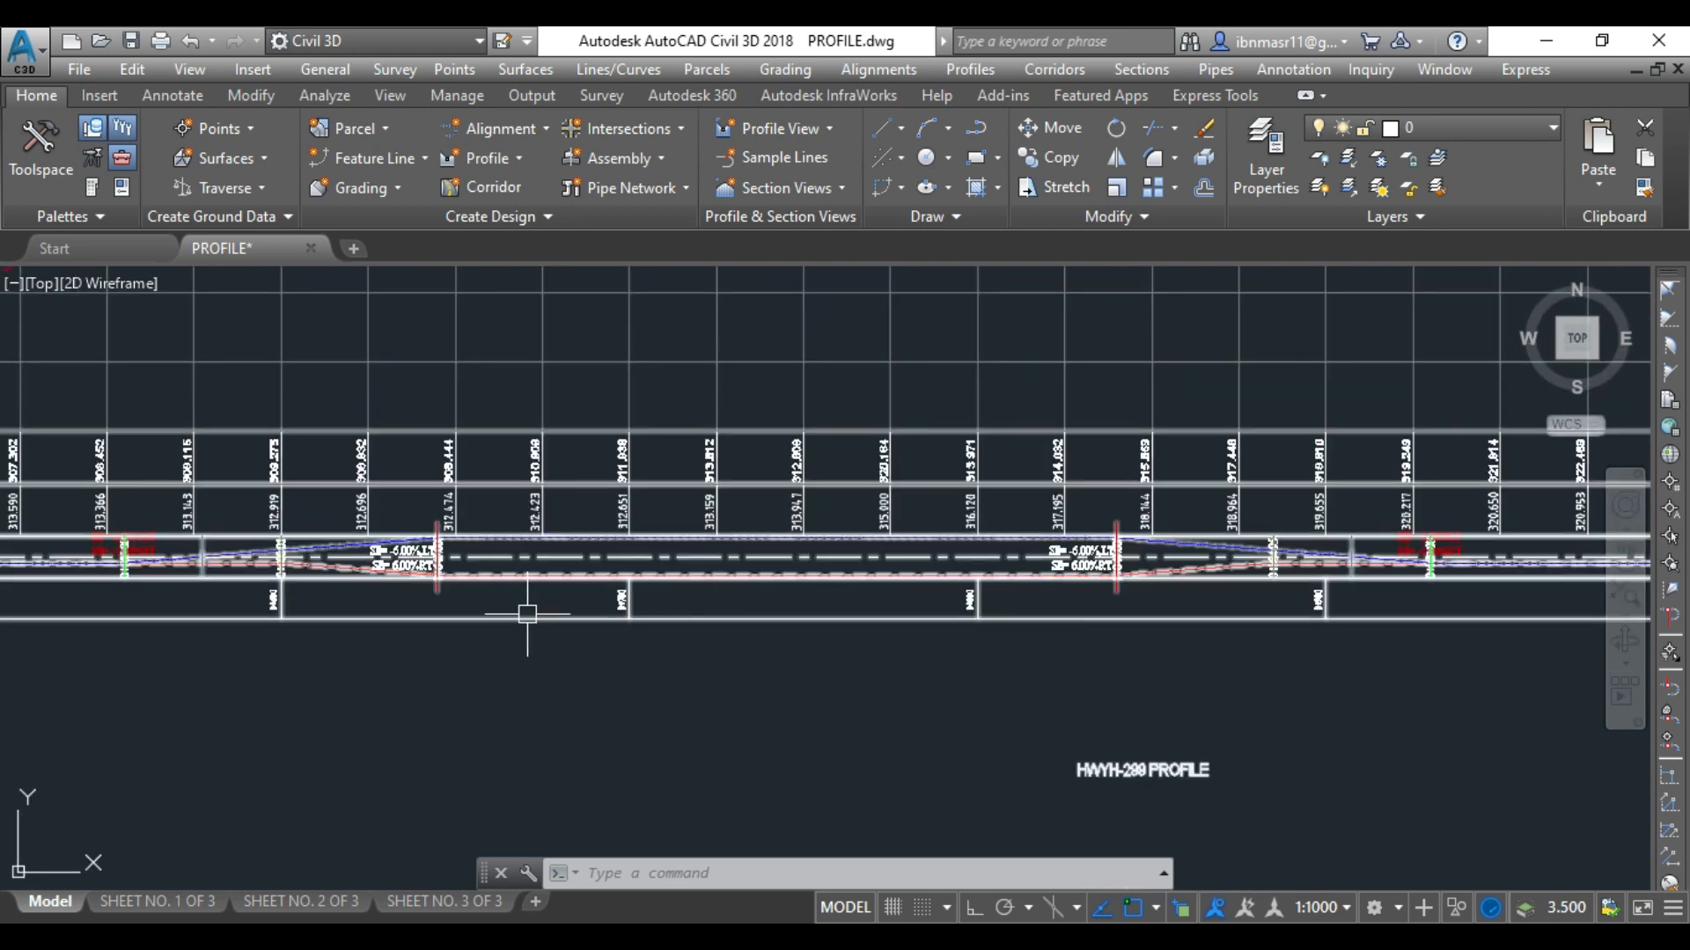
scroll(1486, 573, "up", 6)
scroll(537, 560, "down", 4)
scroll(579, 559, "down", 3)
scroll(1294, 581, "down", 4)
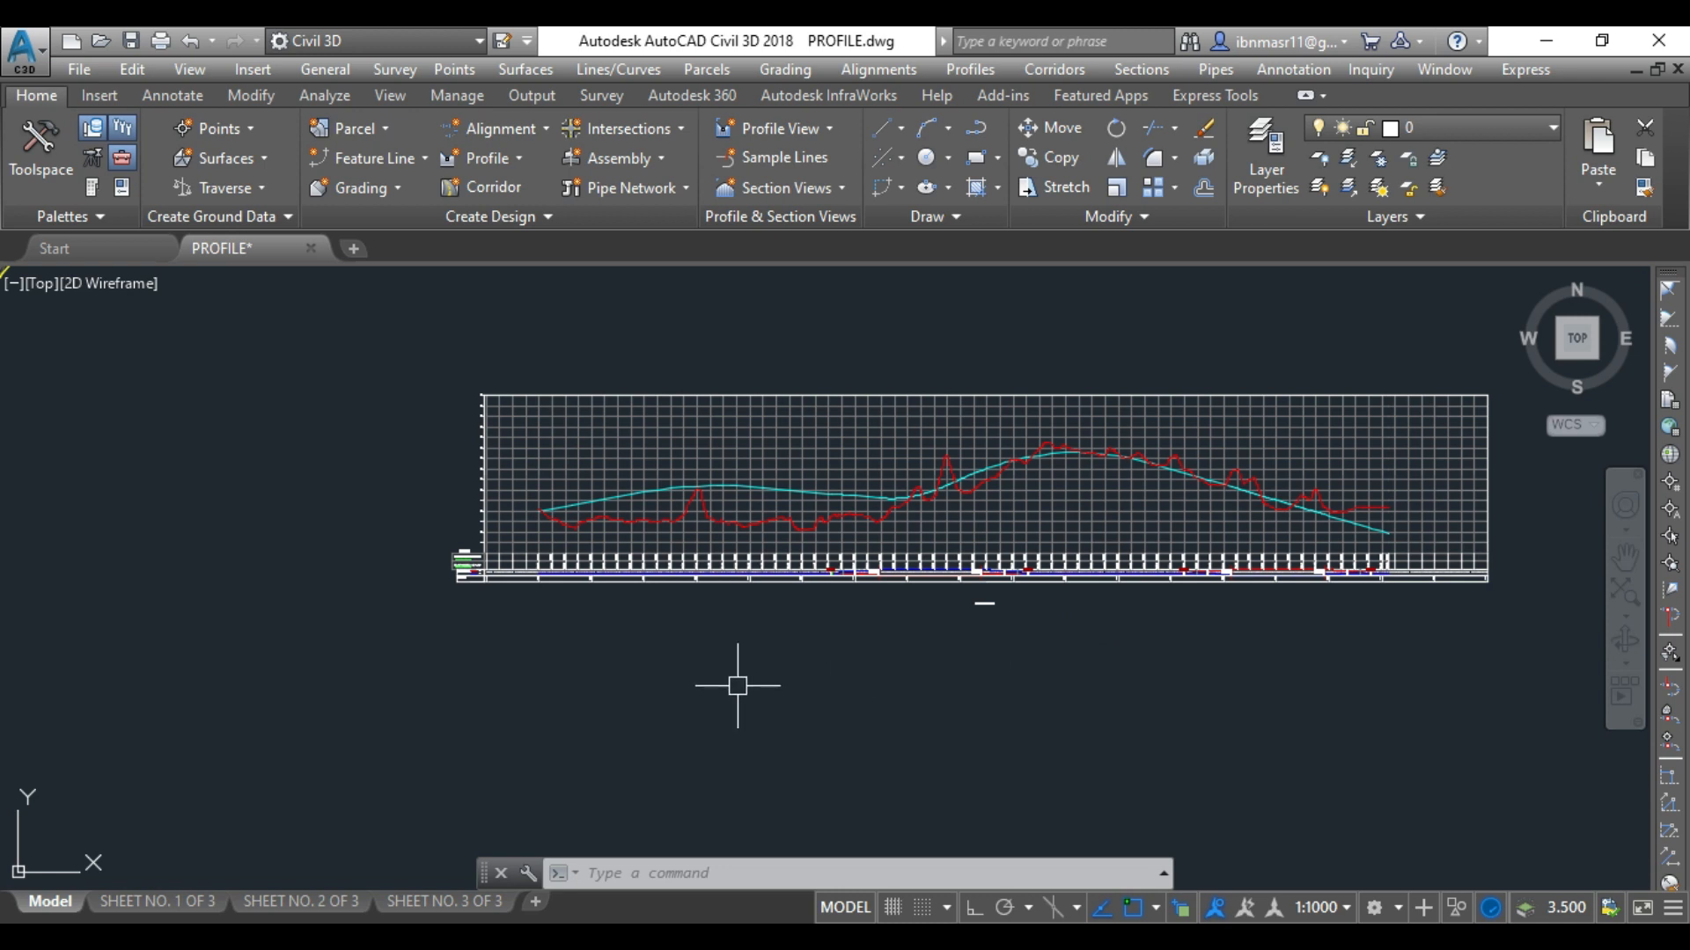
scroll(458, 494, "up", 4)
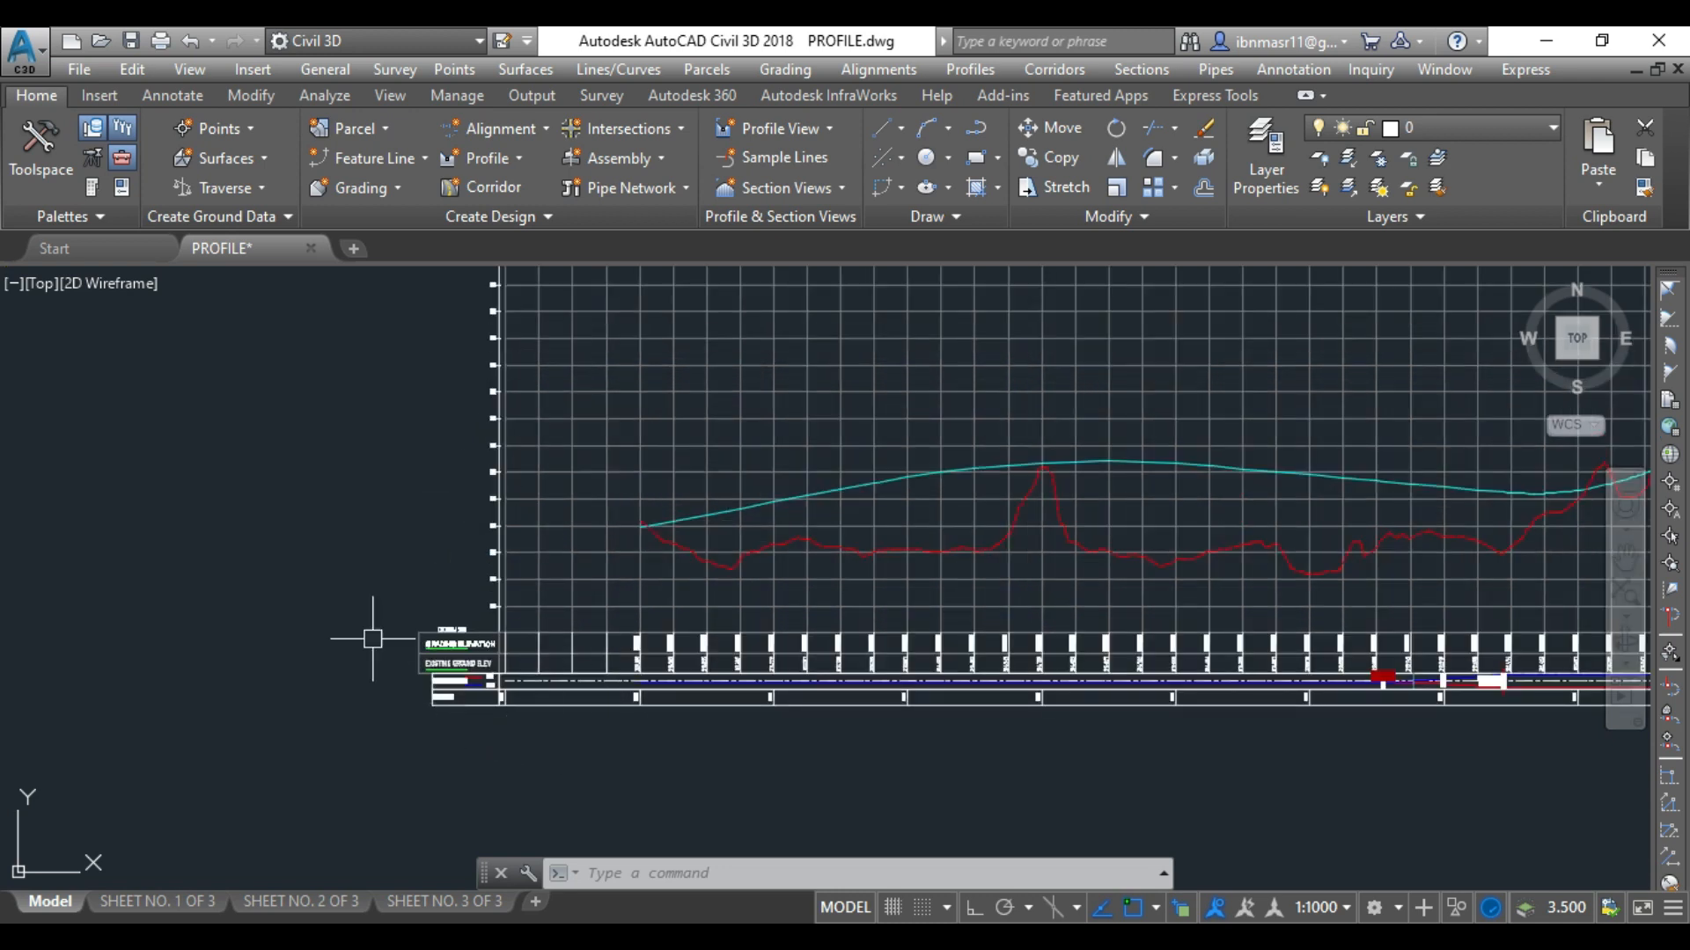
scroll(706, 722, "up", 4)
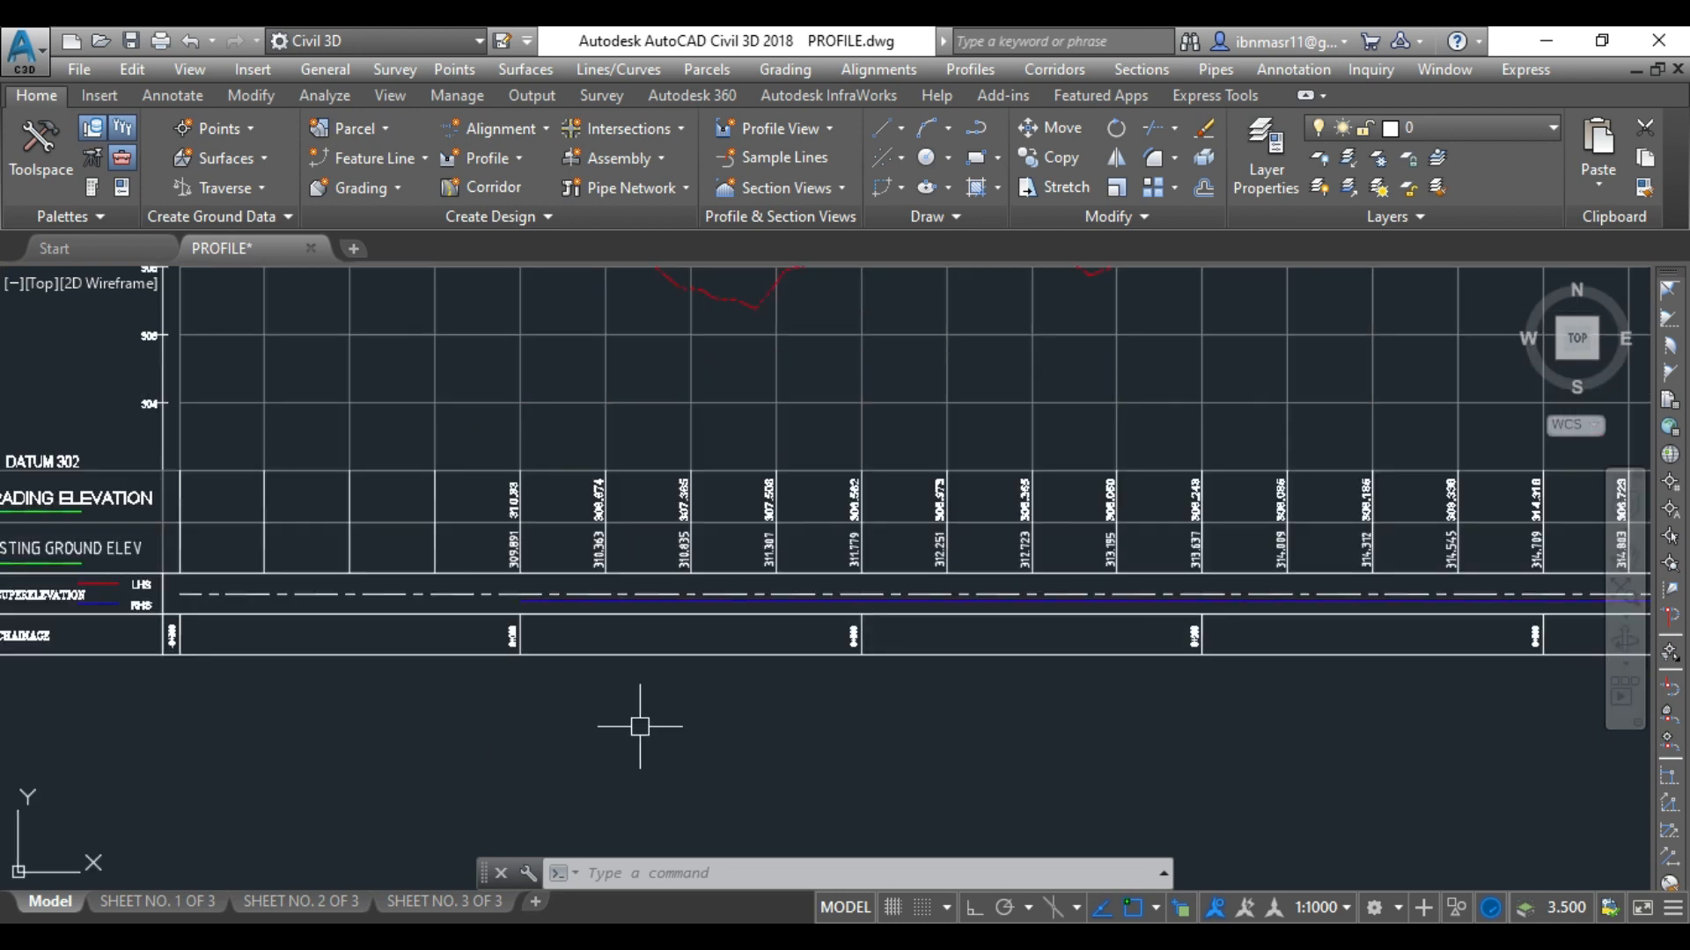
scroll(915, 762, "down", 2)
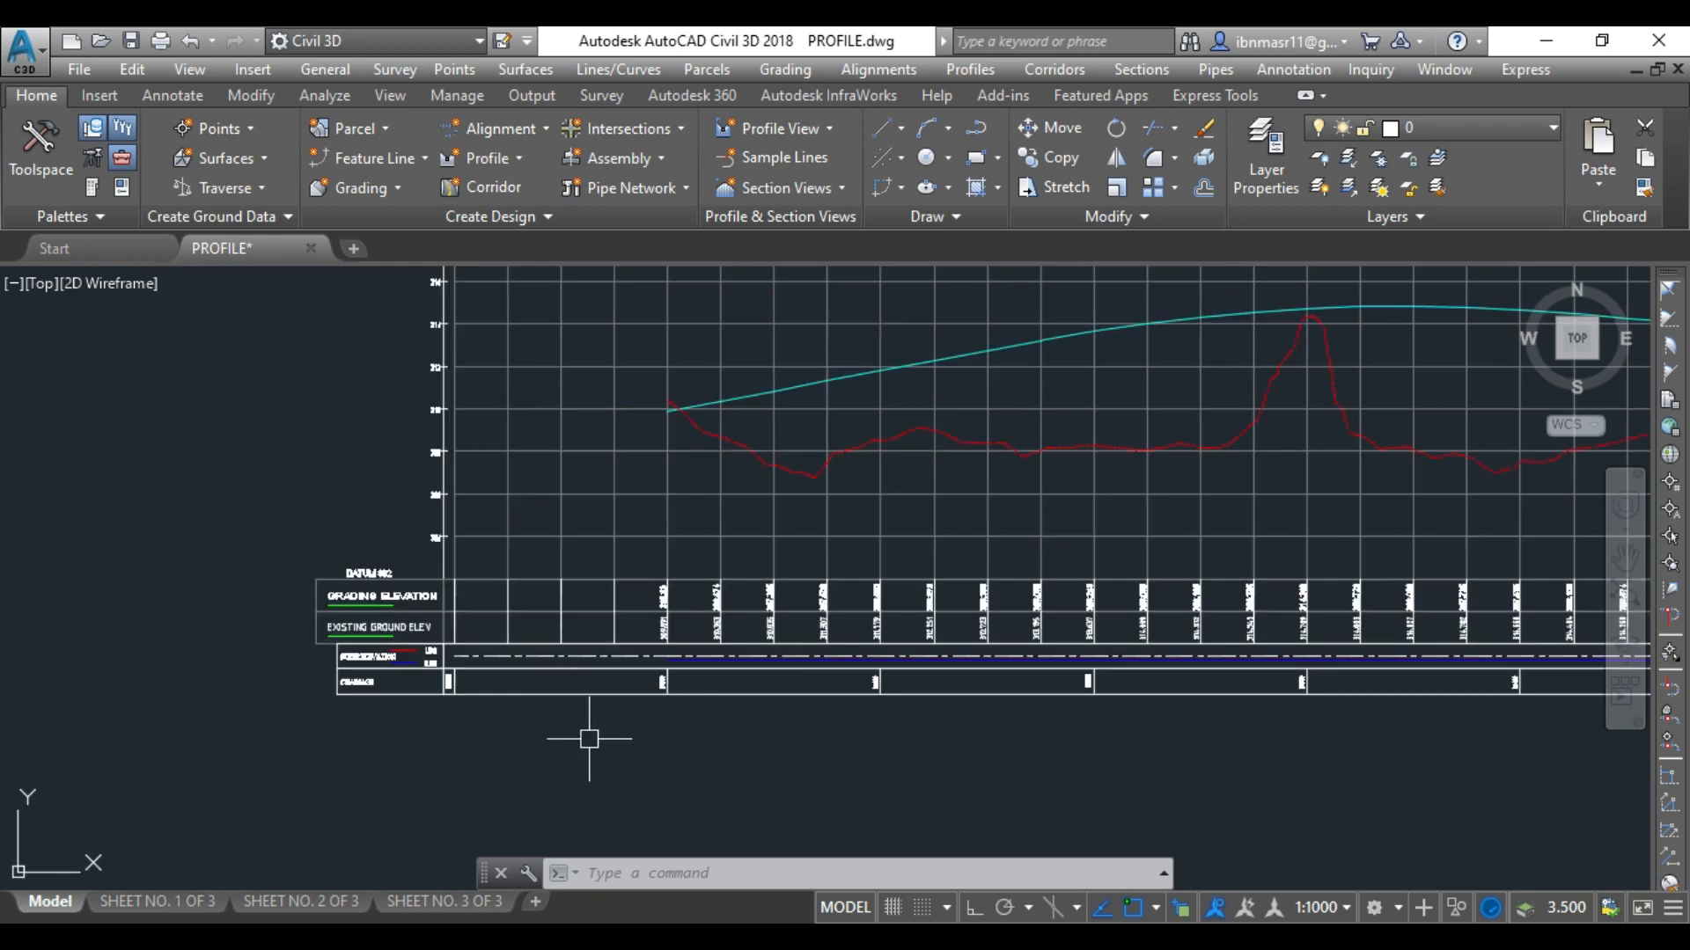
- Open the band settings of the road profile view and remove every band at the bottom of the profile view
left_click(594, 531)
right_click(595, 508)
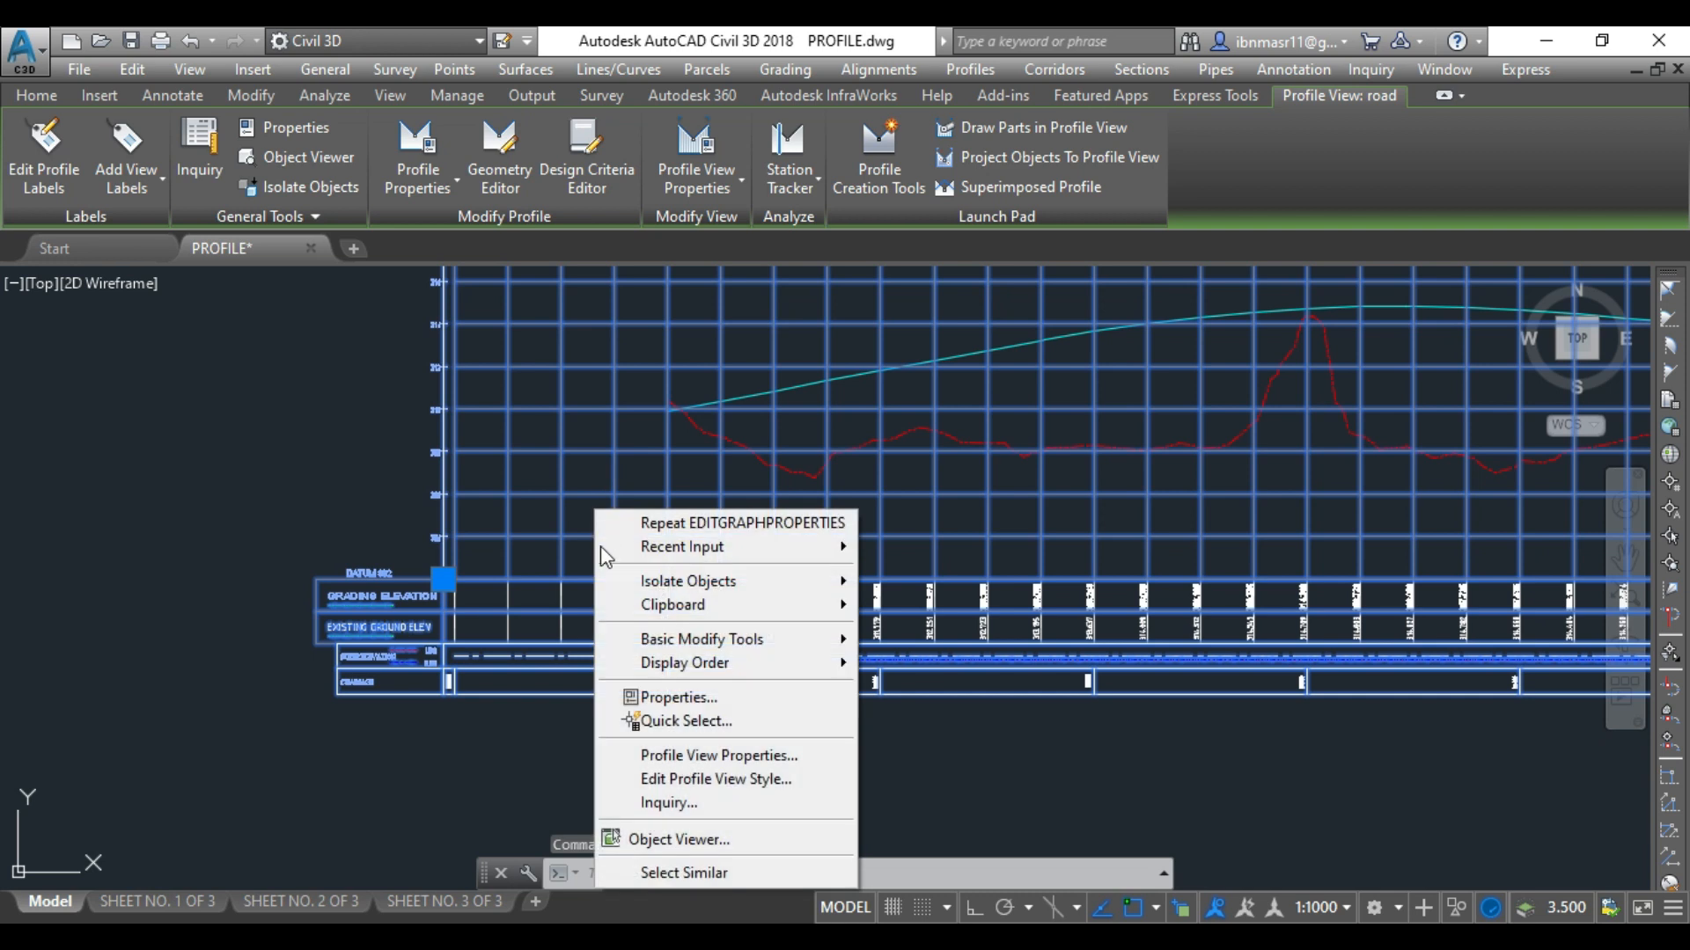
left_click(706, 758)
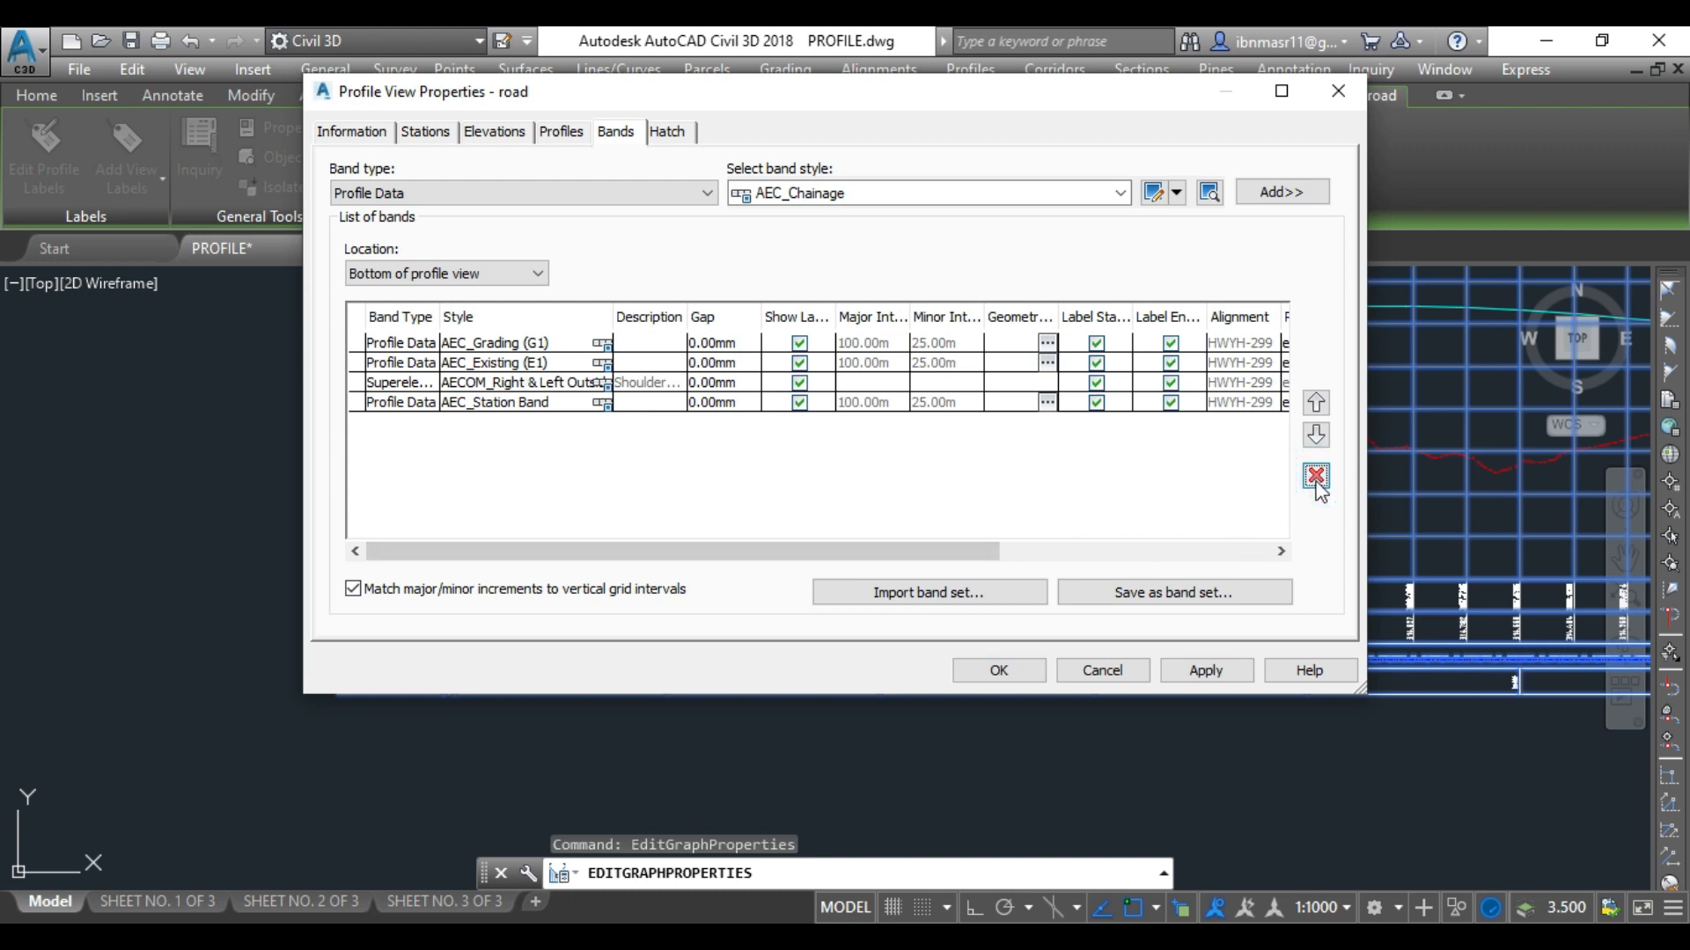
left_click(1030, 403)
left_click(1318, 480)
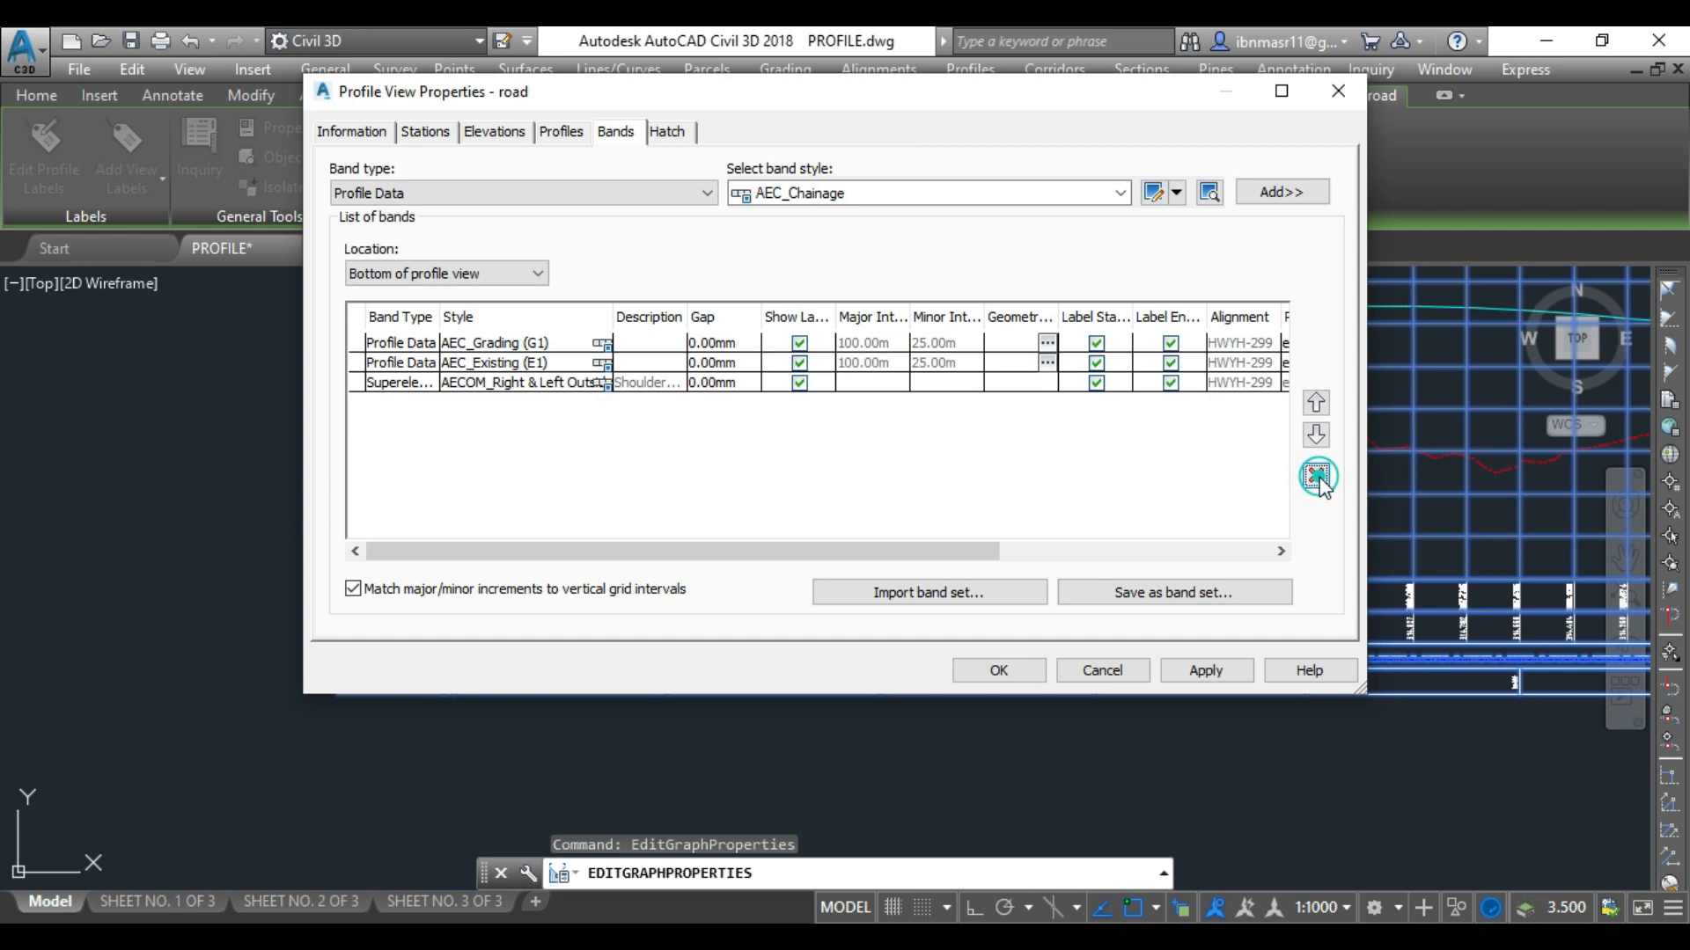
left_click(566, 384)
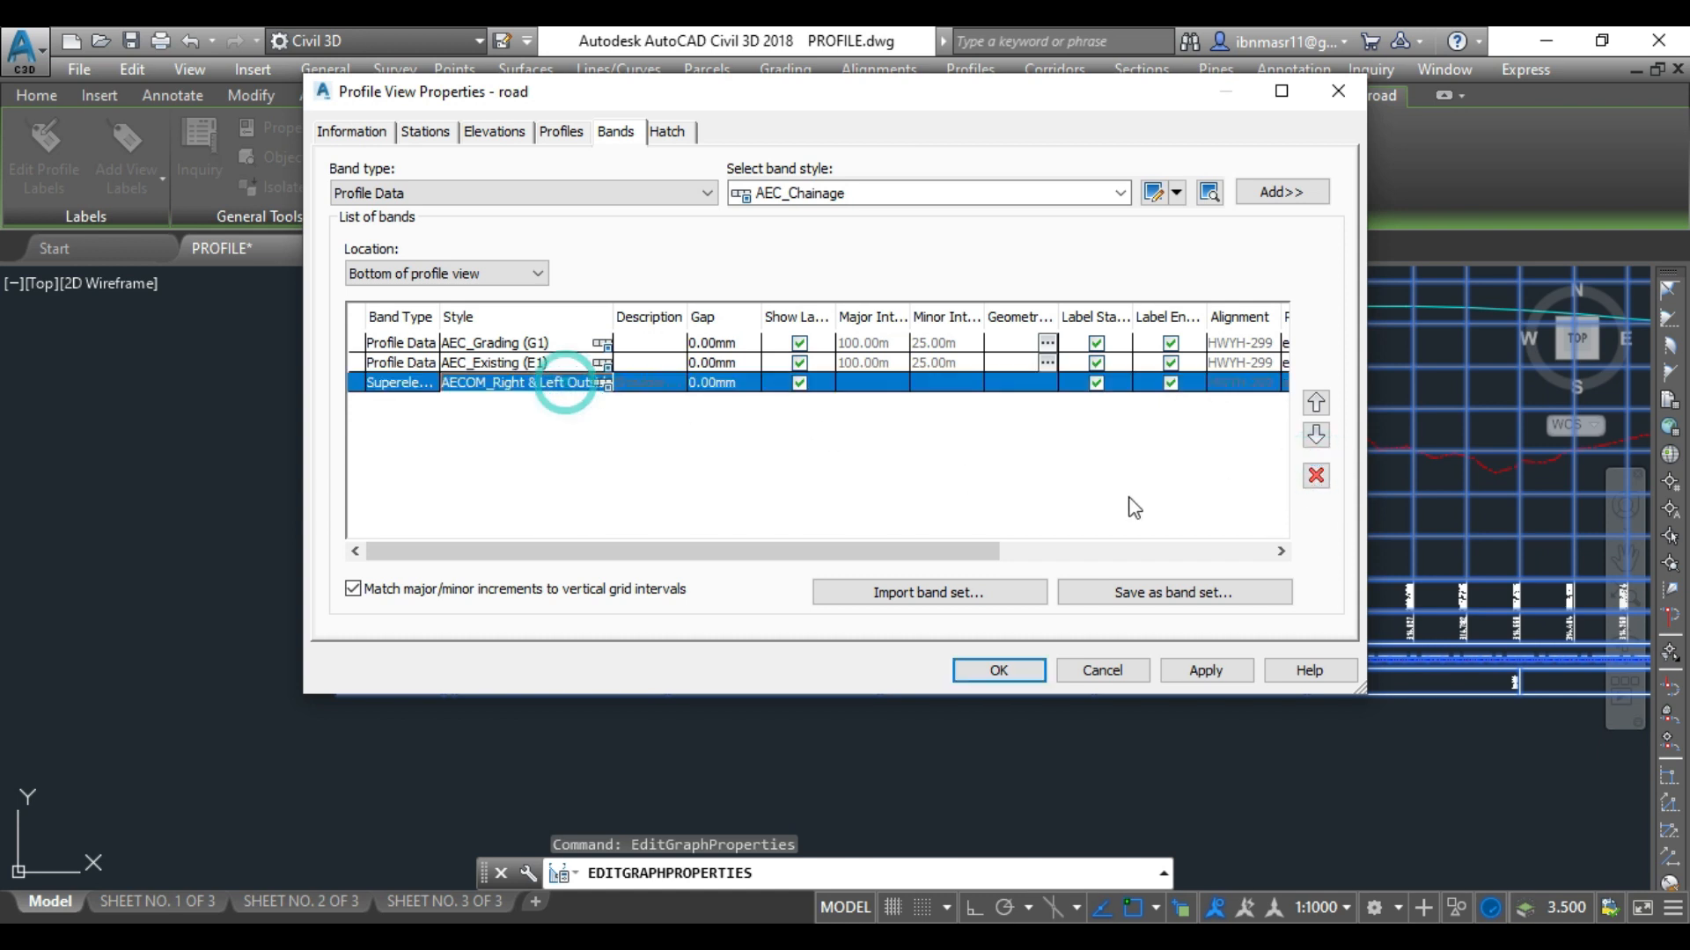
left_click(1316, 476)
left_click(1317, 475)
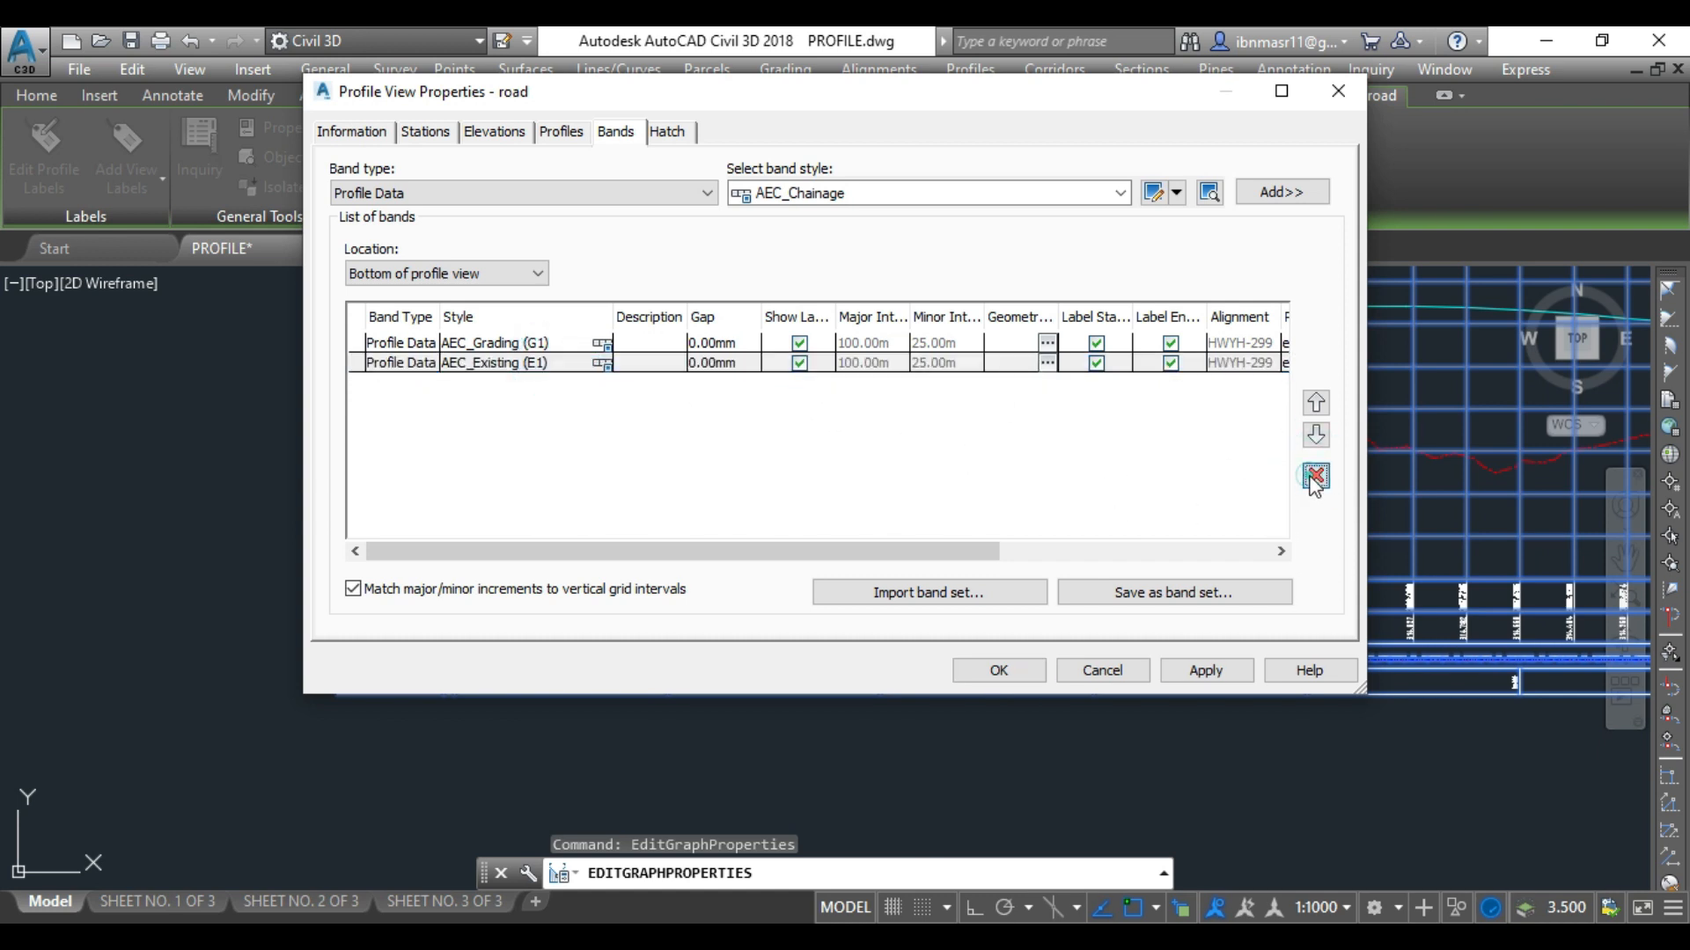
left_click(558, 344)
left_click(1317, 475)
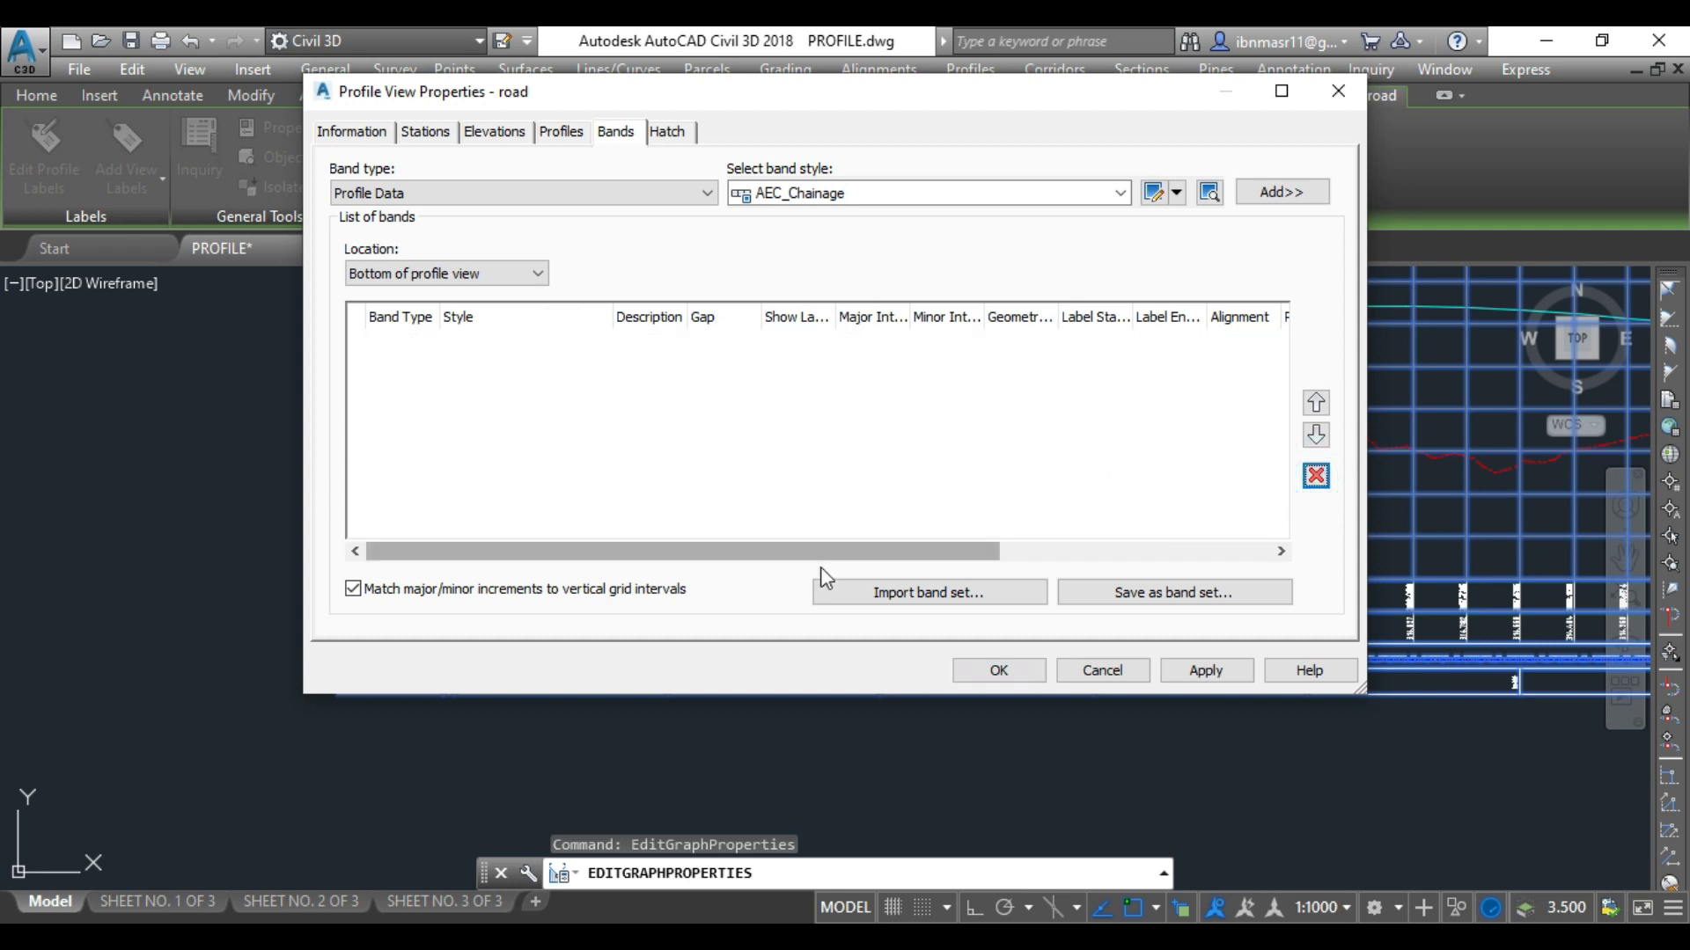
- Import the Basic band set into the empty band list of the road profile view
left_click(929, 591)
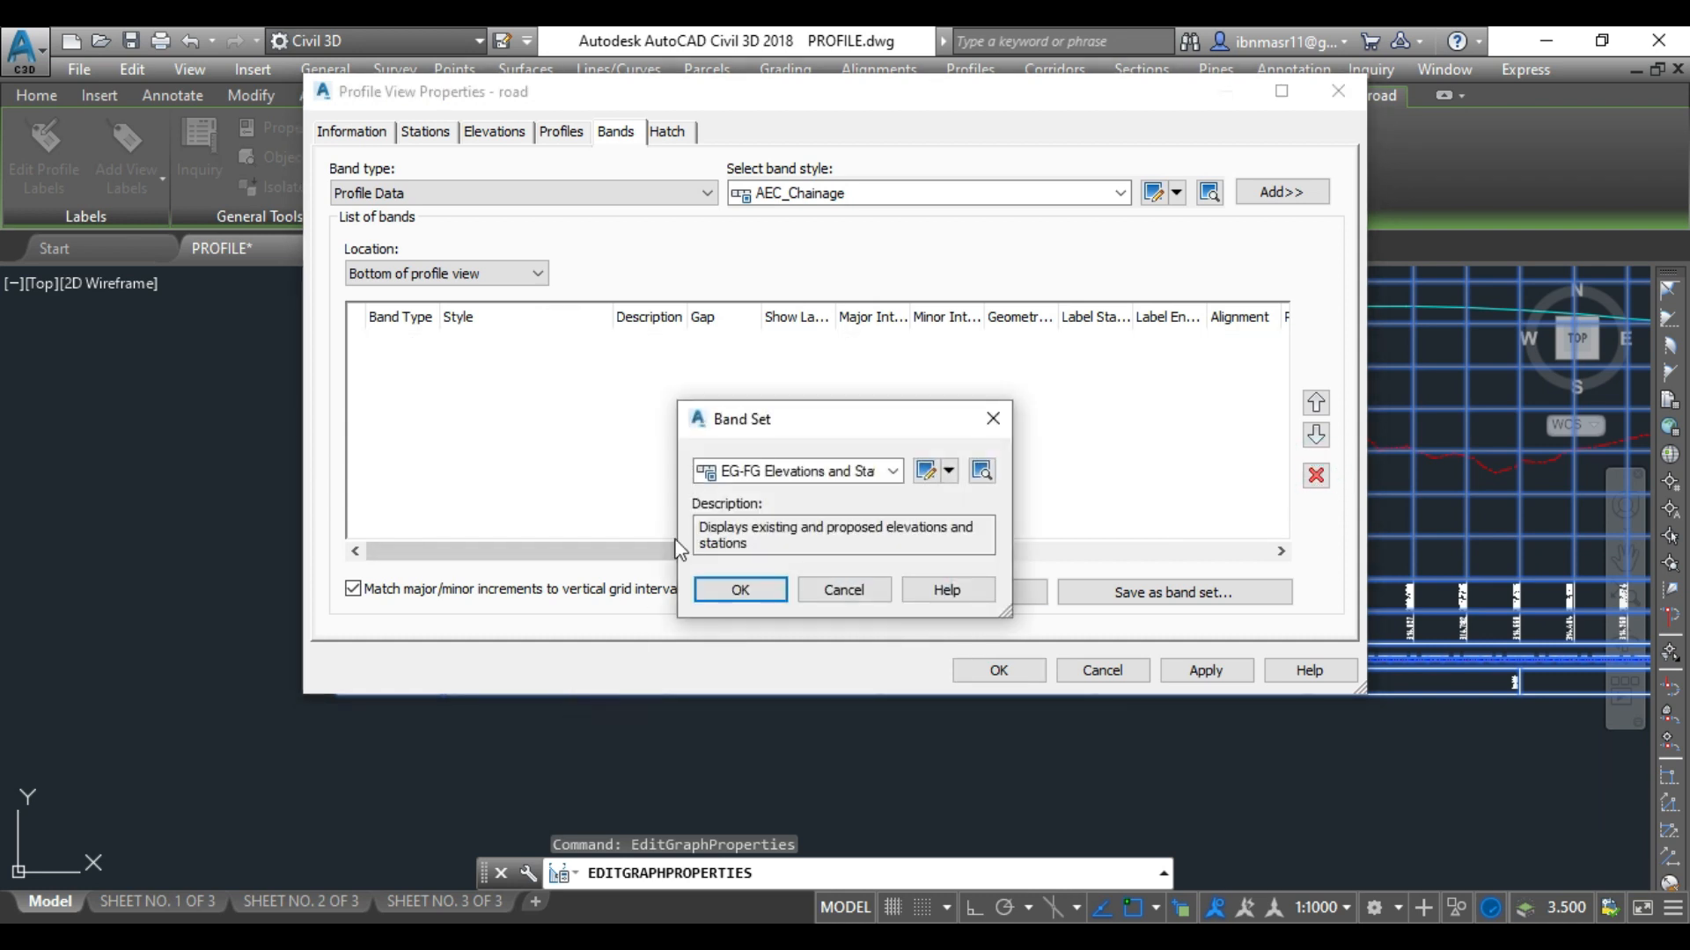
left_click_drag(837, 422, 494, 162)
left_click(461, 209)
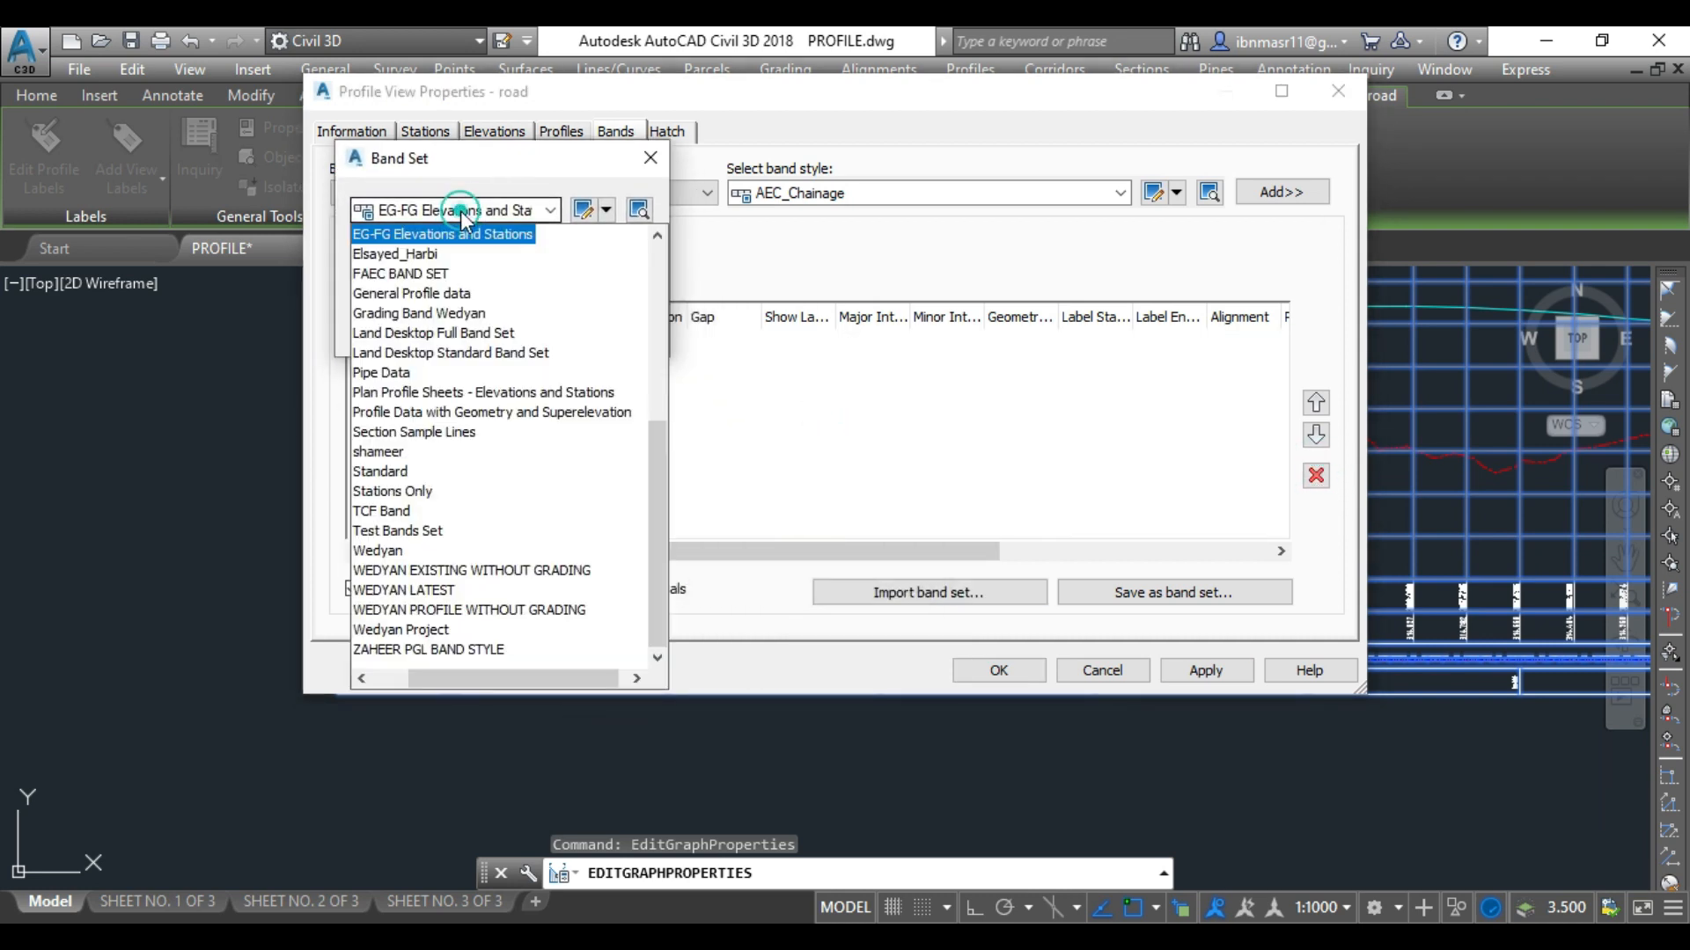
scroll(481, 503, "up", 6)
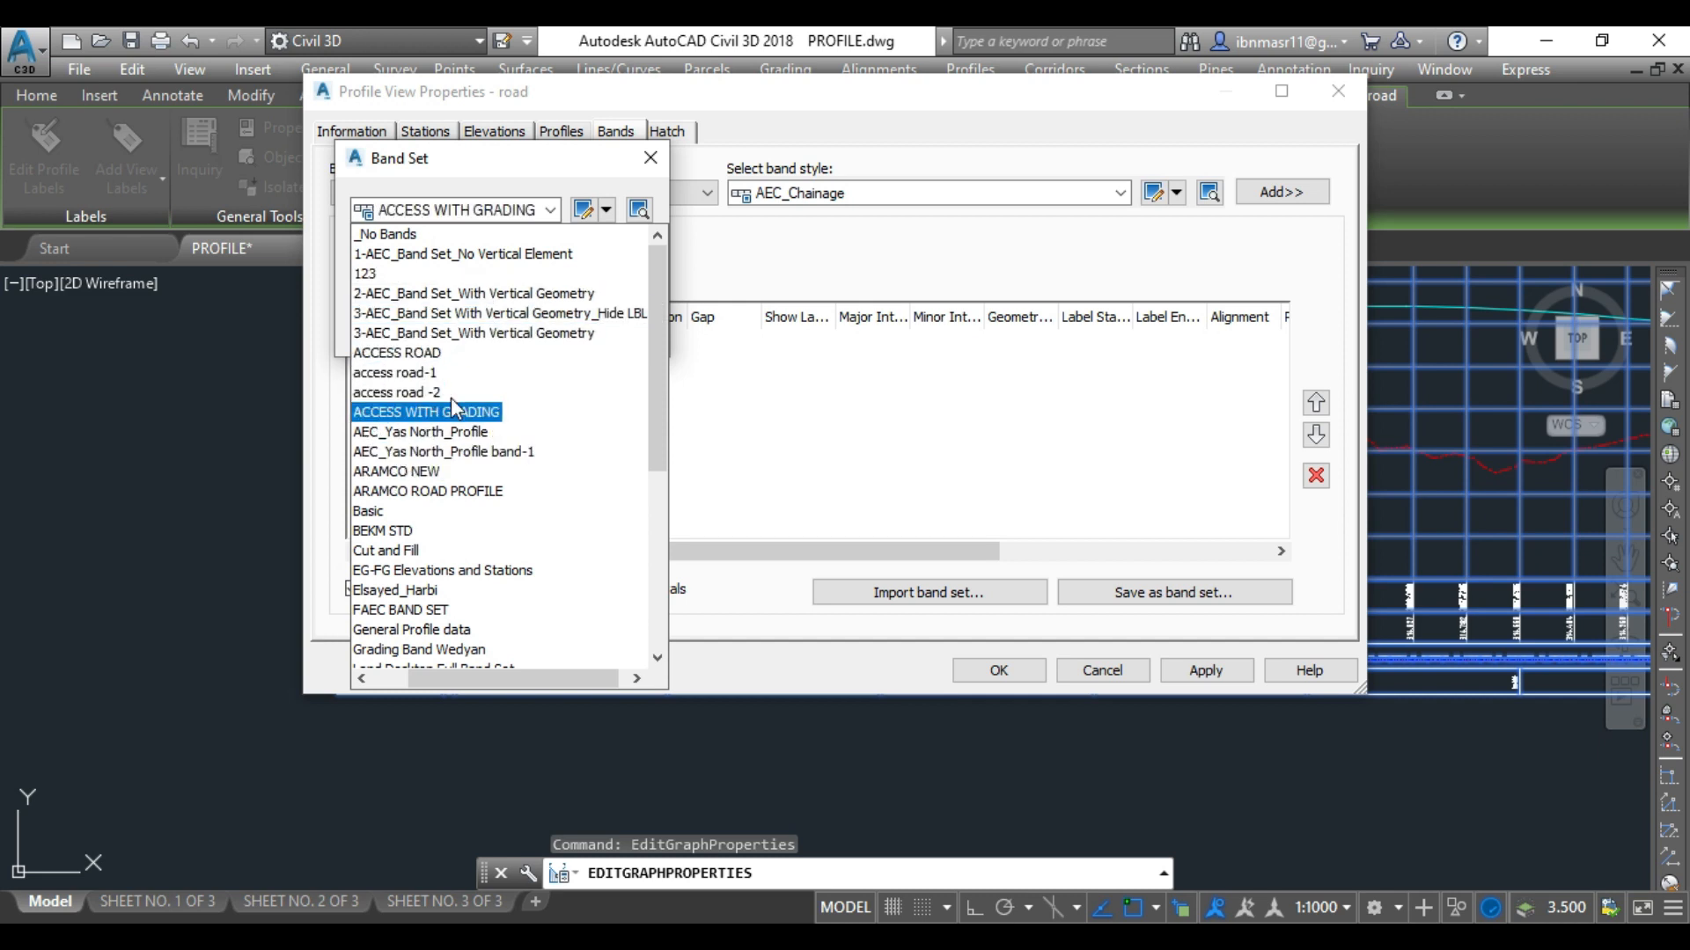
scroll(485, 449, "down", 3)
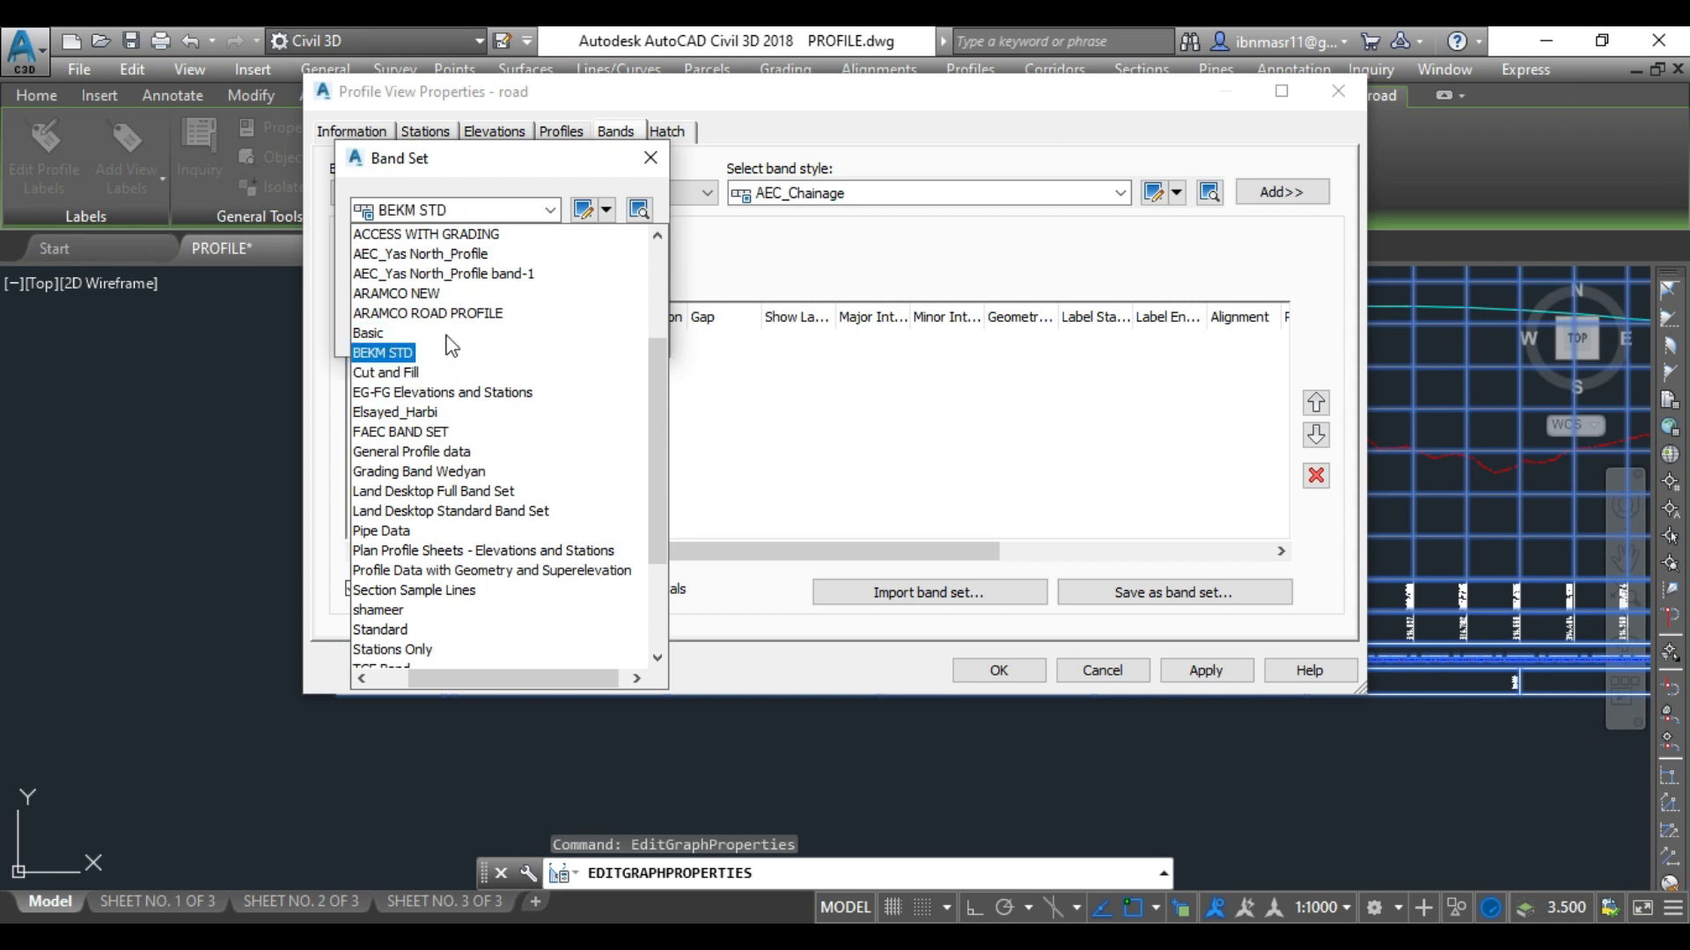
scroll(413, 334, "up", 3)
left_click(370, 511)
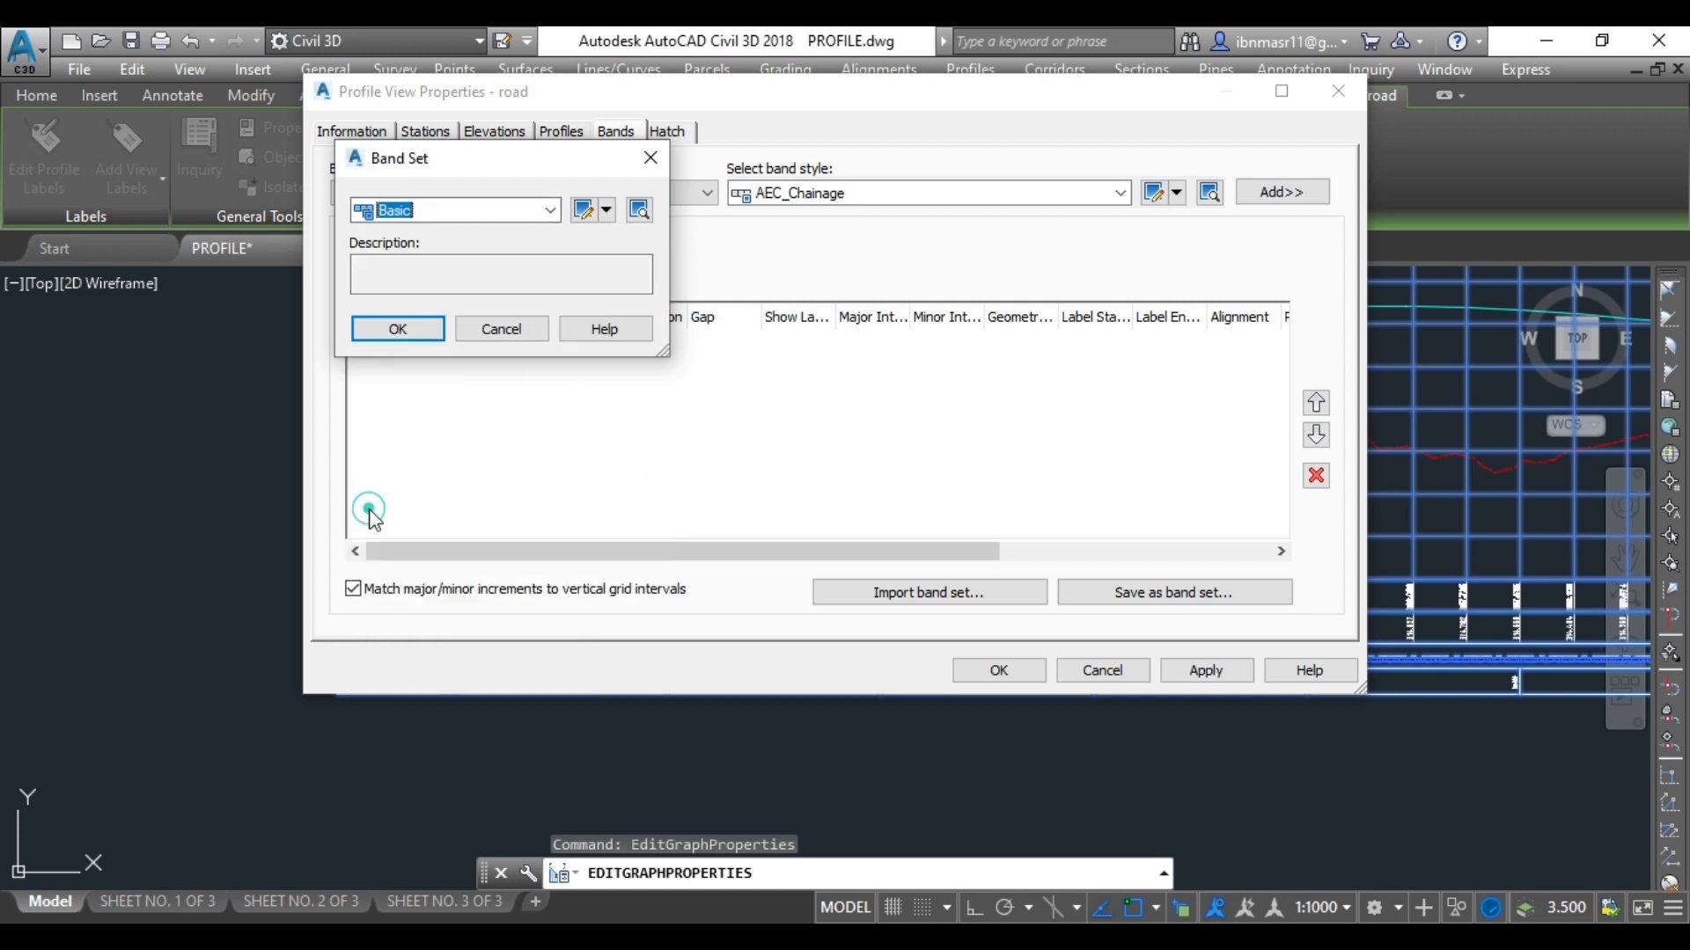
left_click(396, 328)
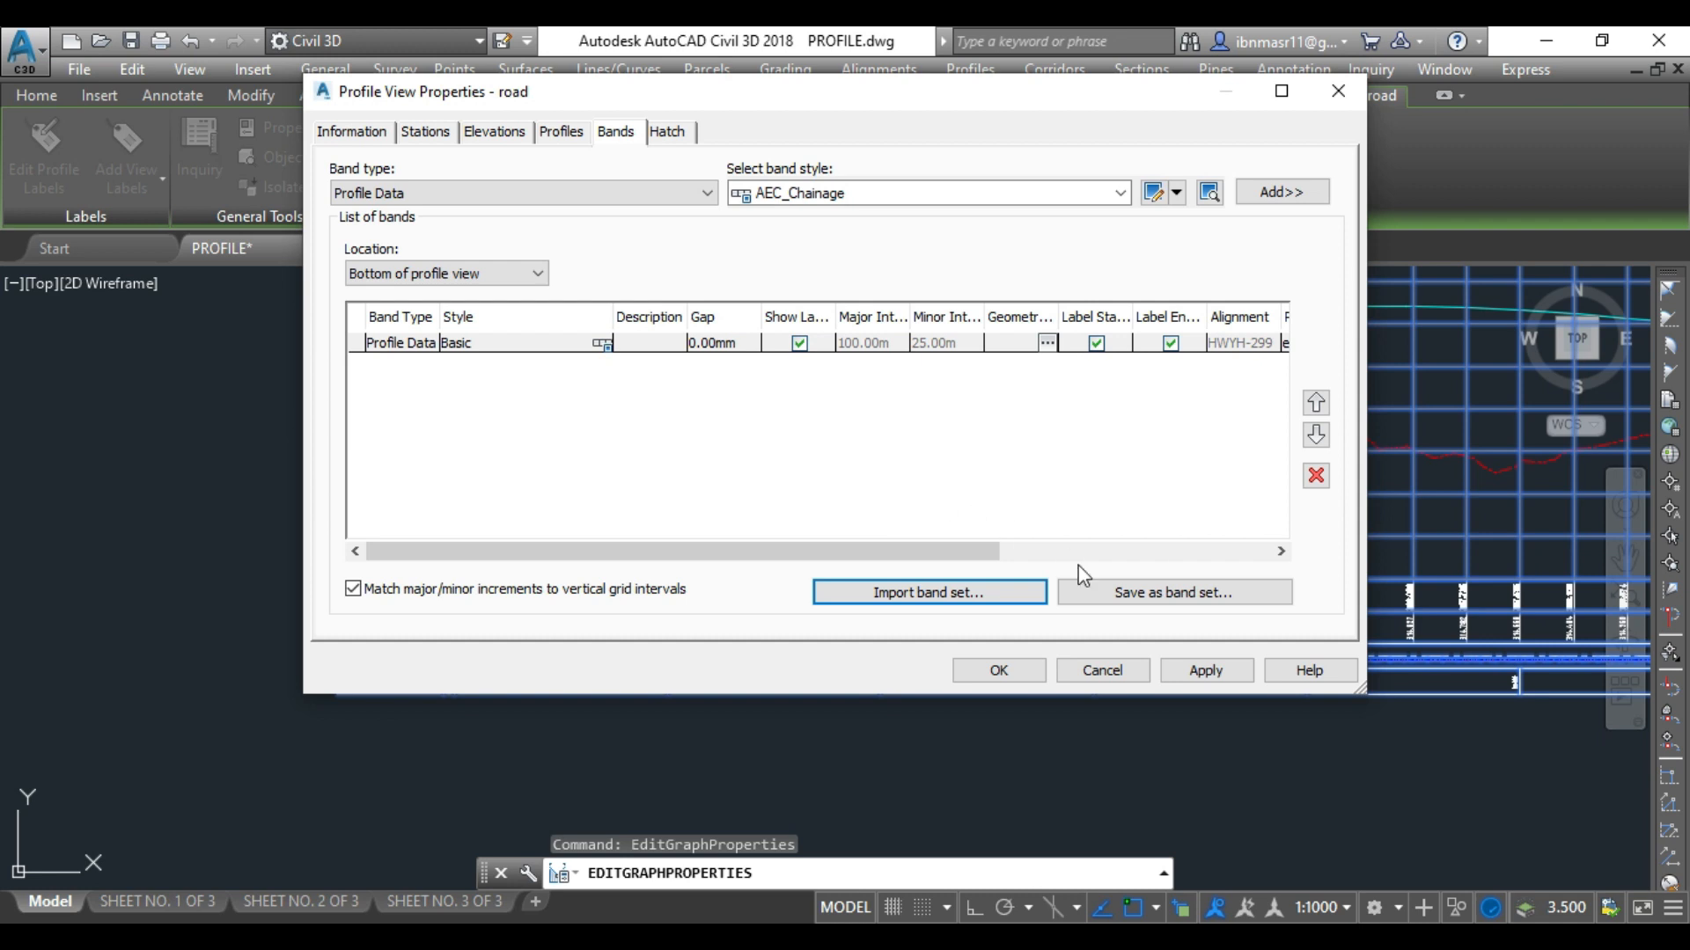
- Remove the Basic band, import a band set with geometry, level, superelevation and chainage bands, and apply it to the profile view
left_click(1315, 477)
left_click(930, 592)
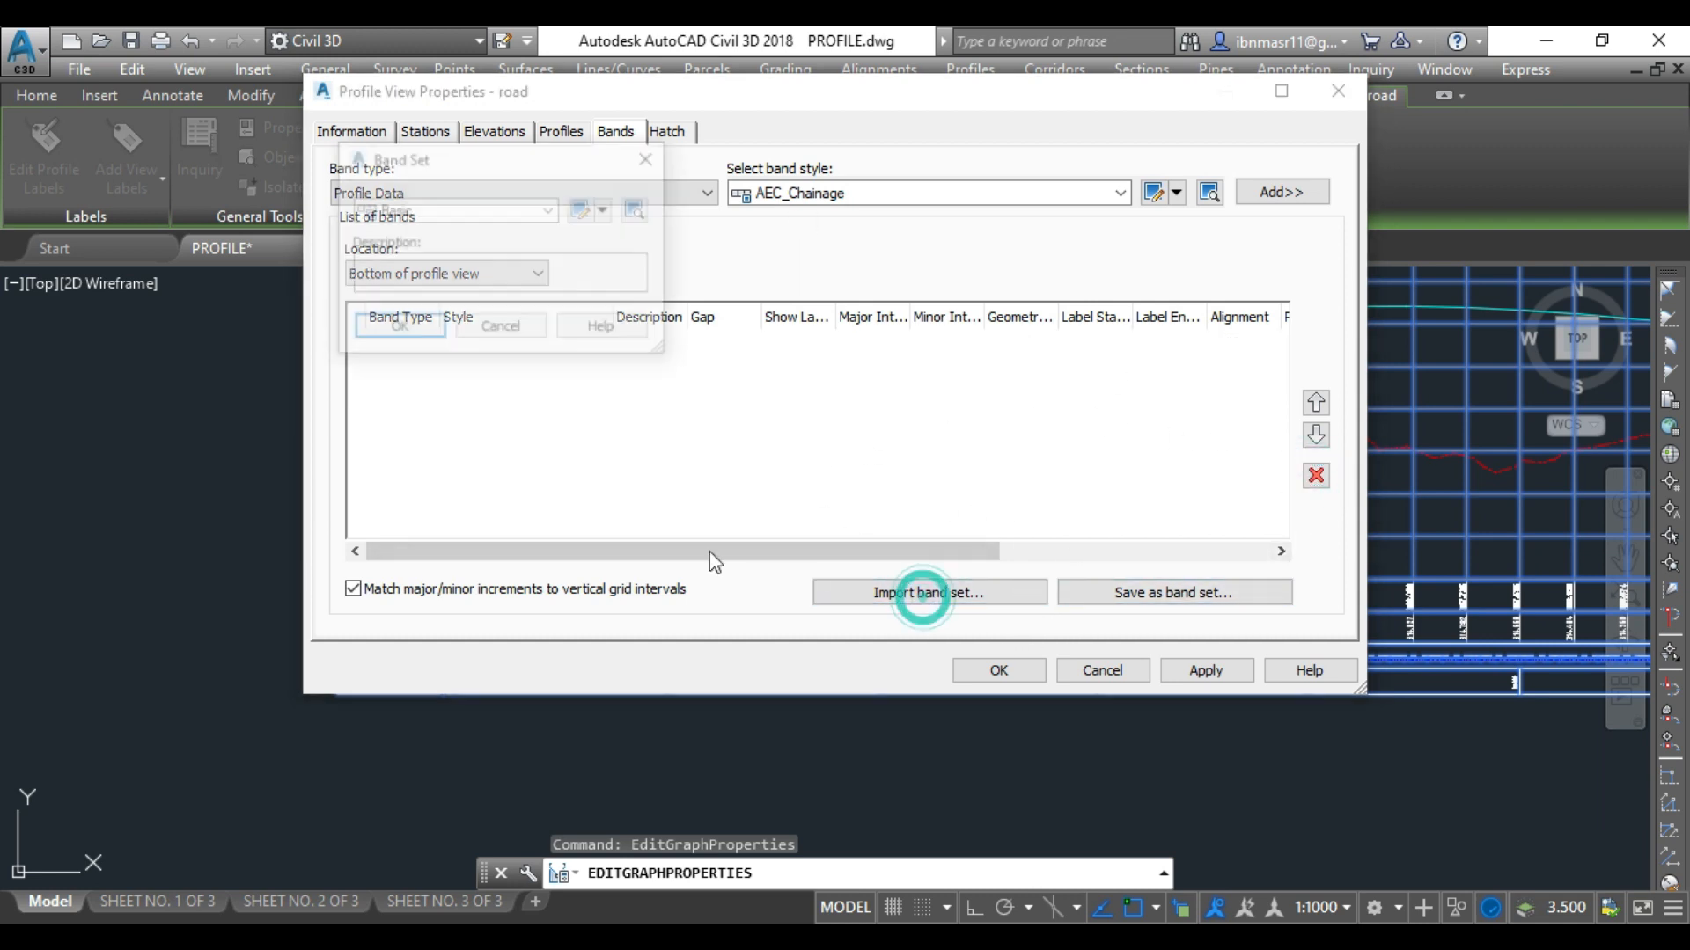
left_click(407, 211)
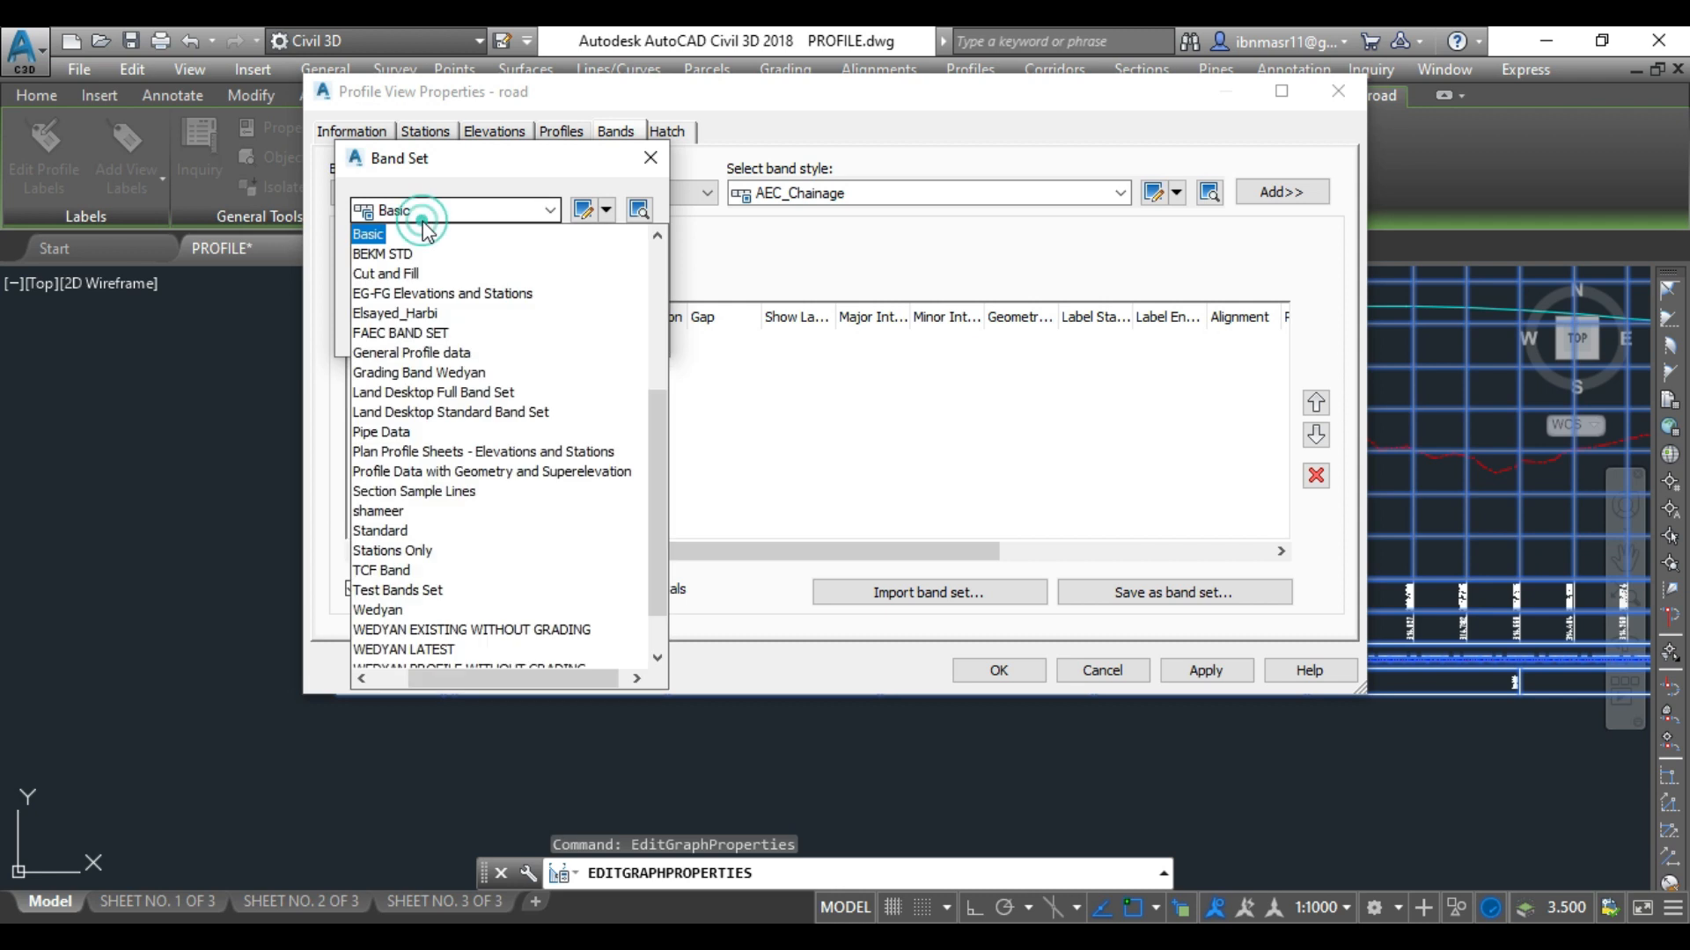
left_click(406, 314)
left_click(396, 328)
left_click(1204, 669)
left_click(998, 670)
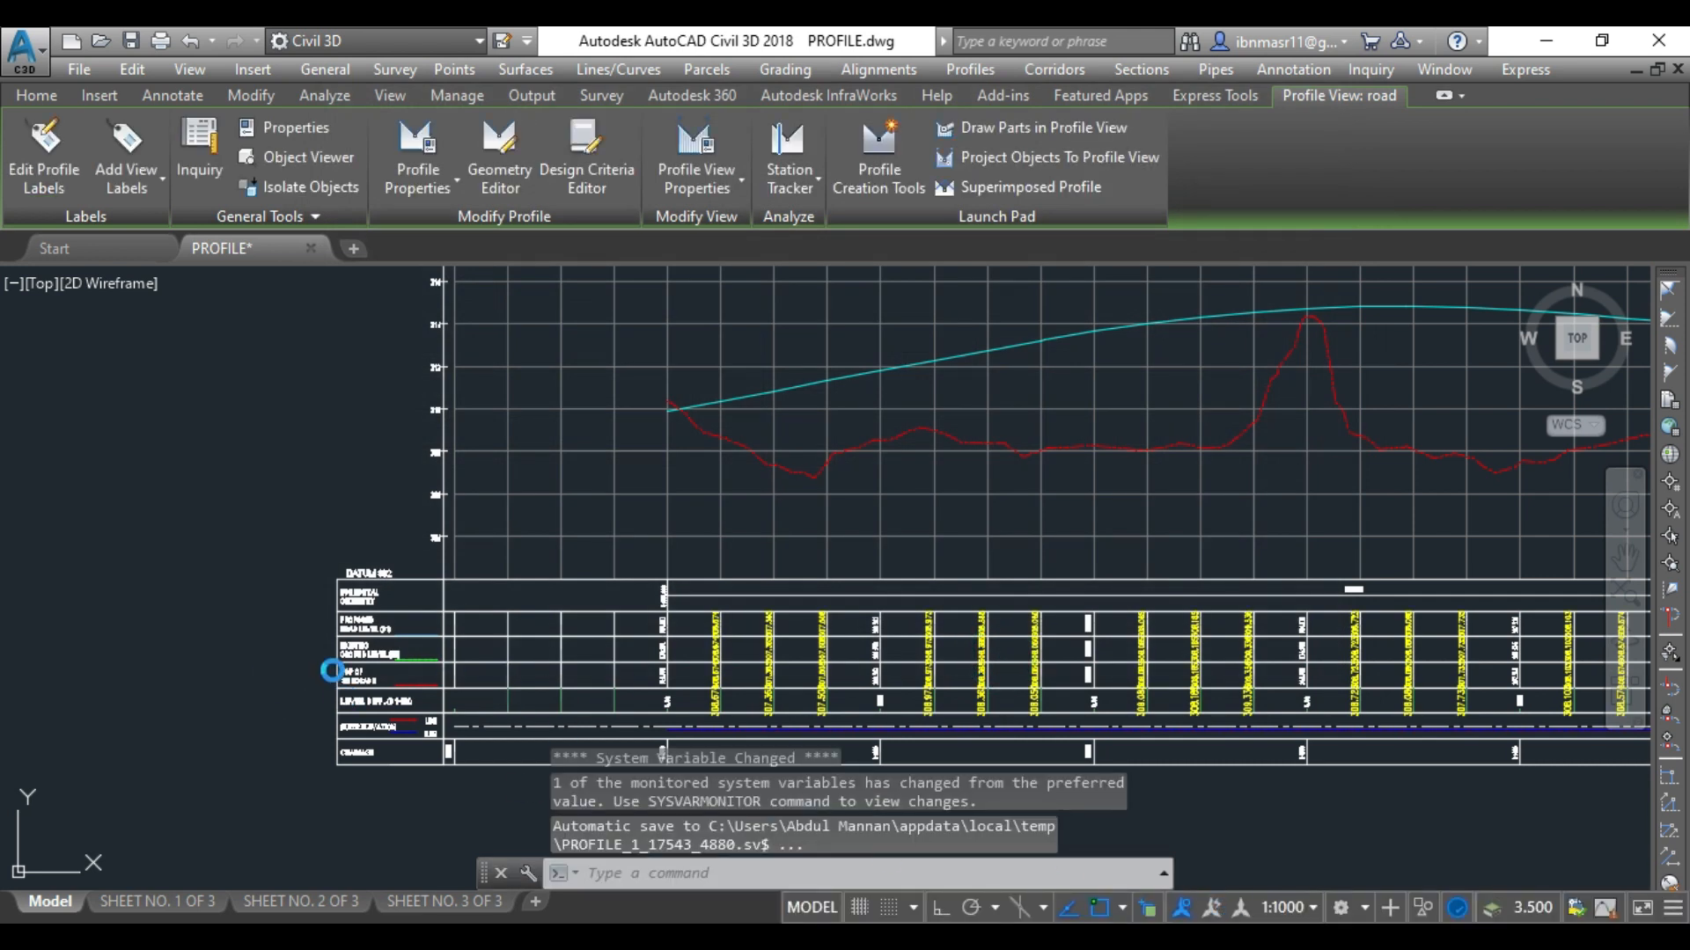
- Examine the headings and overlapping level labels of the newly imported bands
key("Escape")
scroll(308, 686, "up", 6)
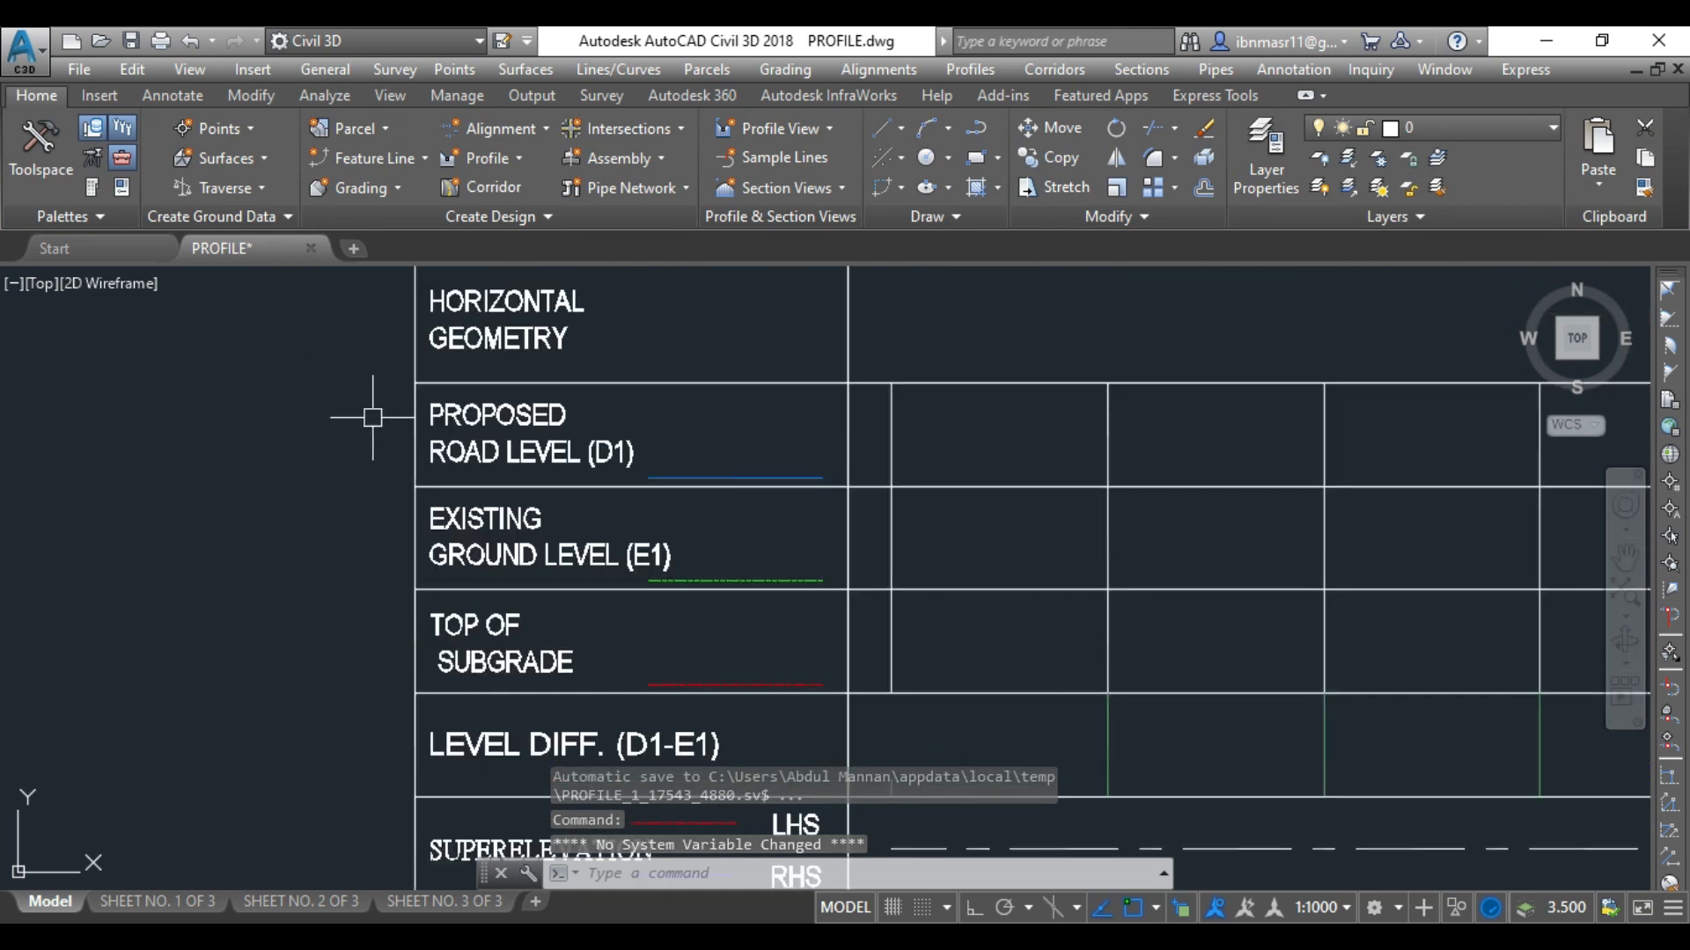
scroll(345, 451, "down", 2)
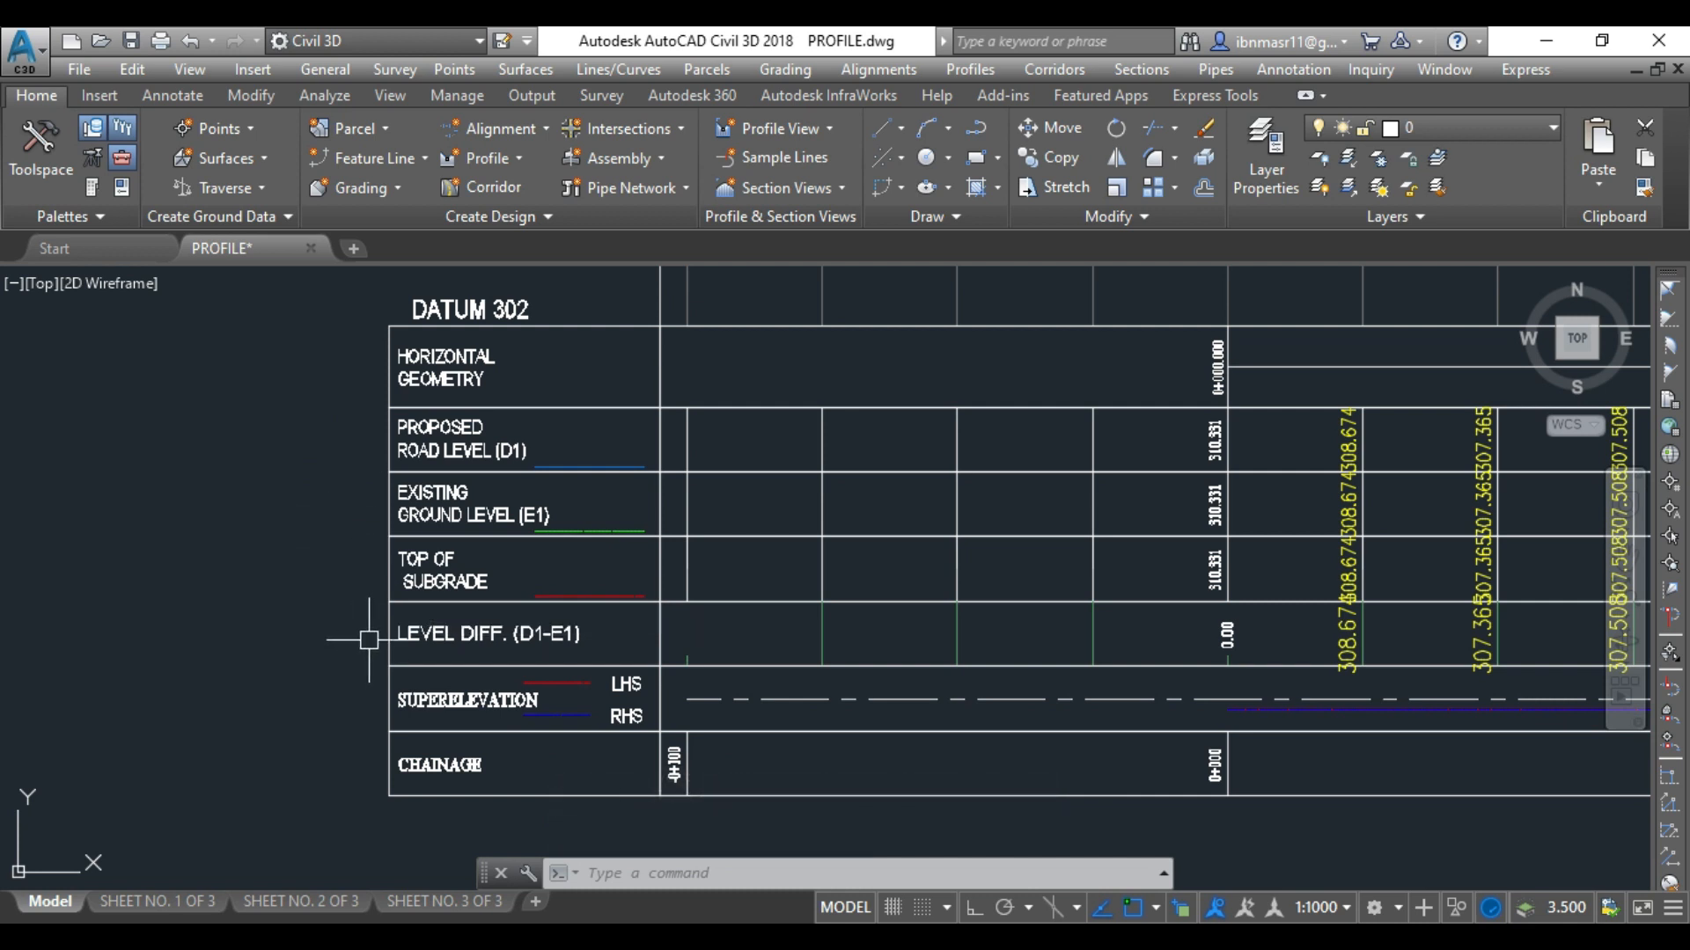
- Try to change the annotation scale to 1:250, and undo the band set replacement
left_click(1308, 909)
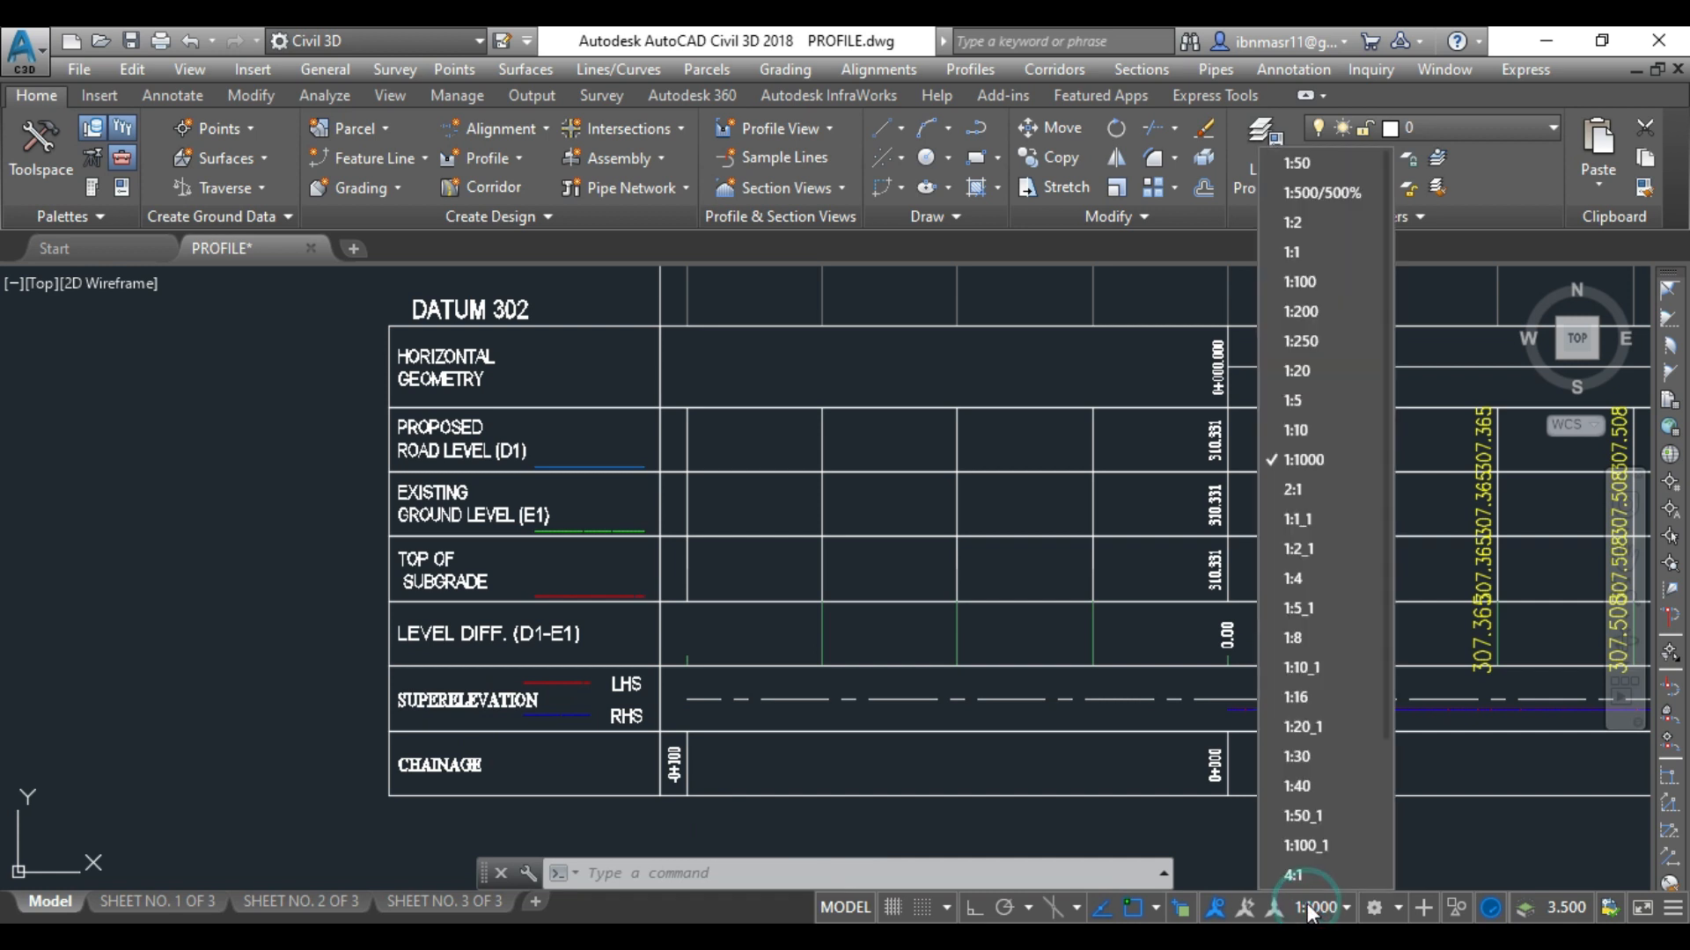
left_click(1301, 340)
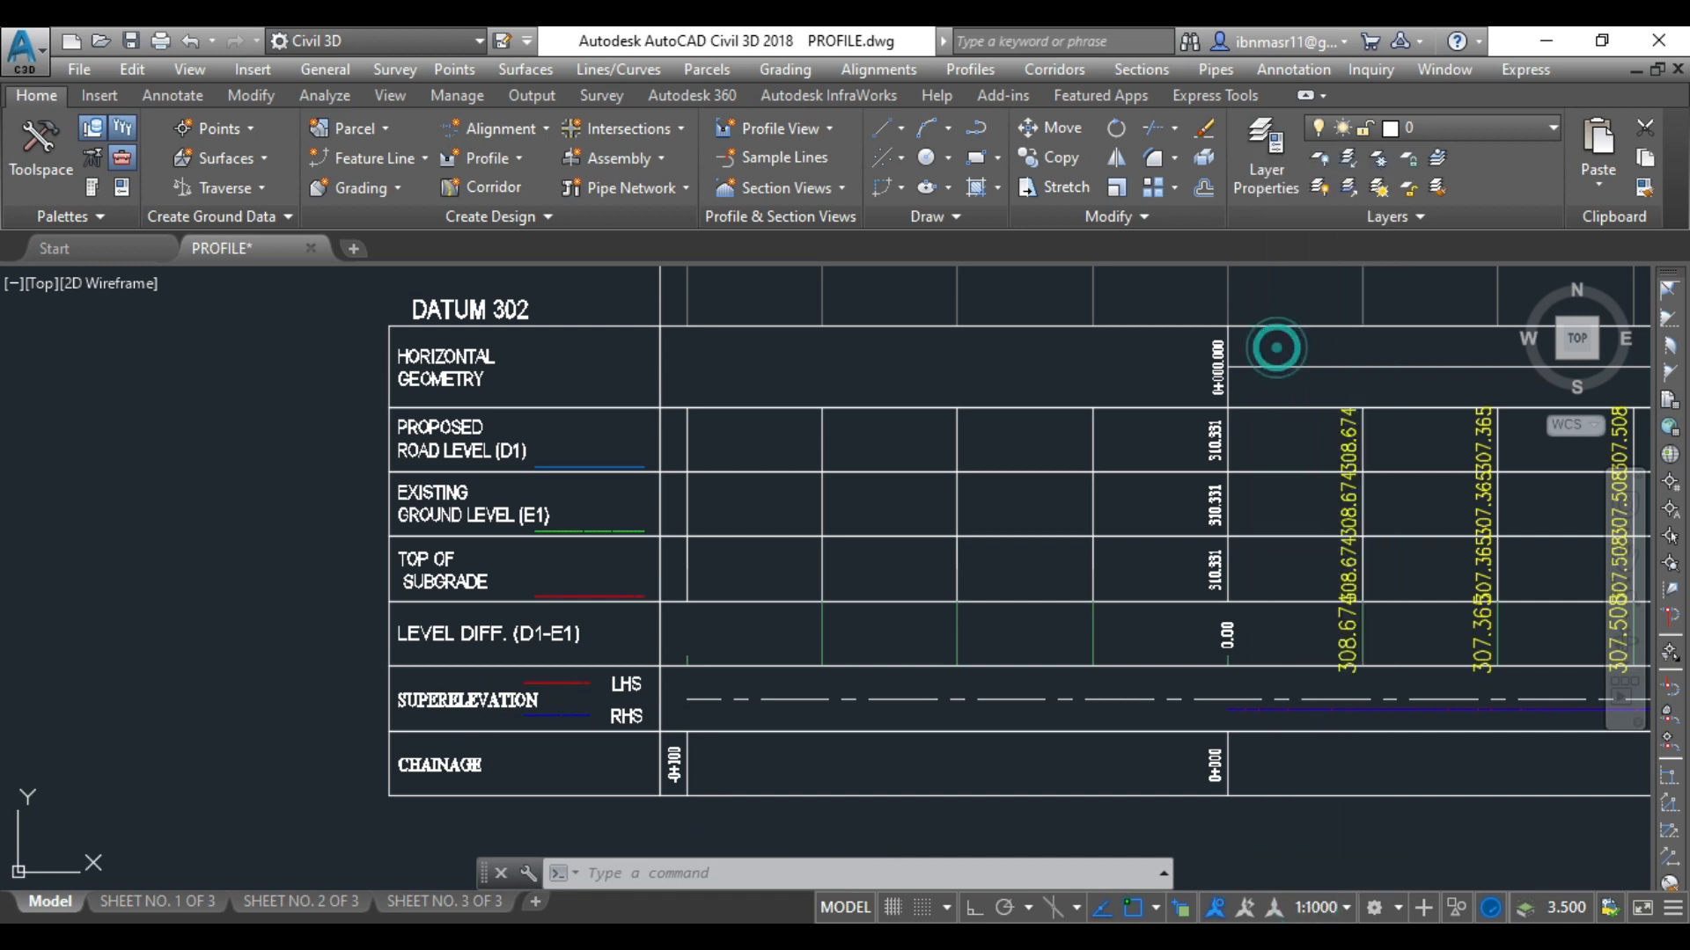
scroll(526, 600, "down", 2)
key("ctrl+z")
- Add Grade Breaks labels in the Station over Elevation style to the design profile in the profile view
scroll(581, 581, "up", 3)
scroll(539, 517, "up", 3)
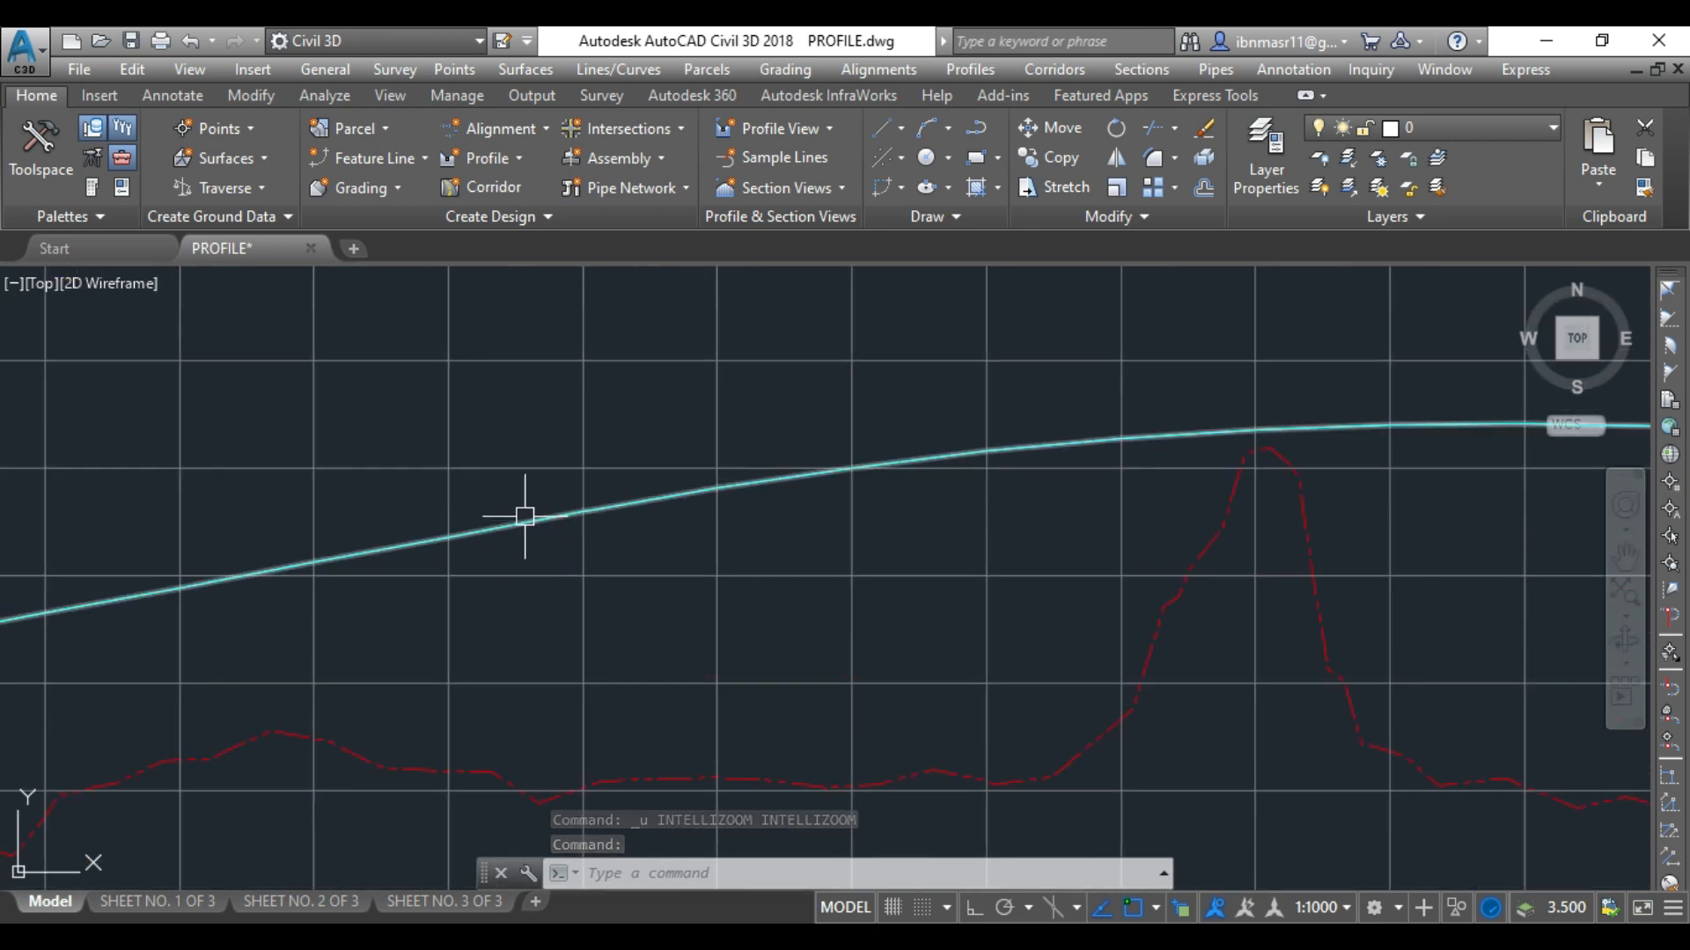
mouse_move(525, 526)
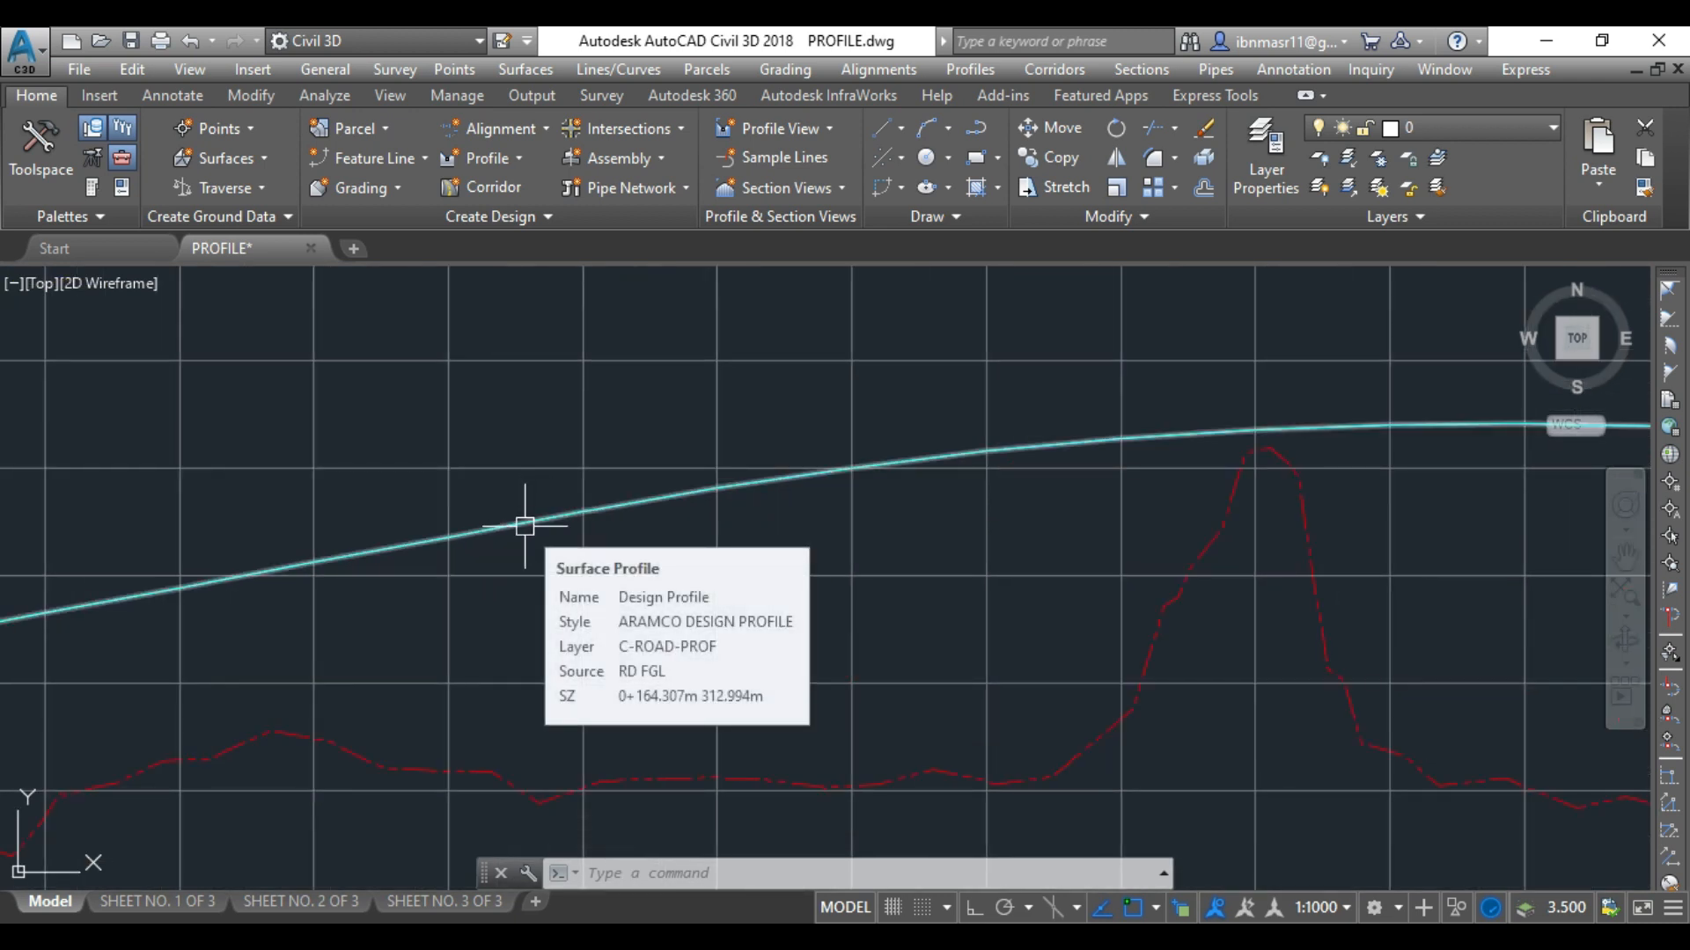
left_click(524, 526)
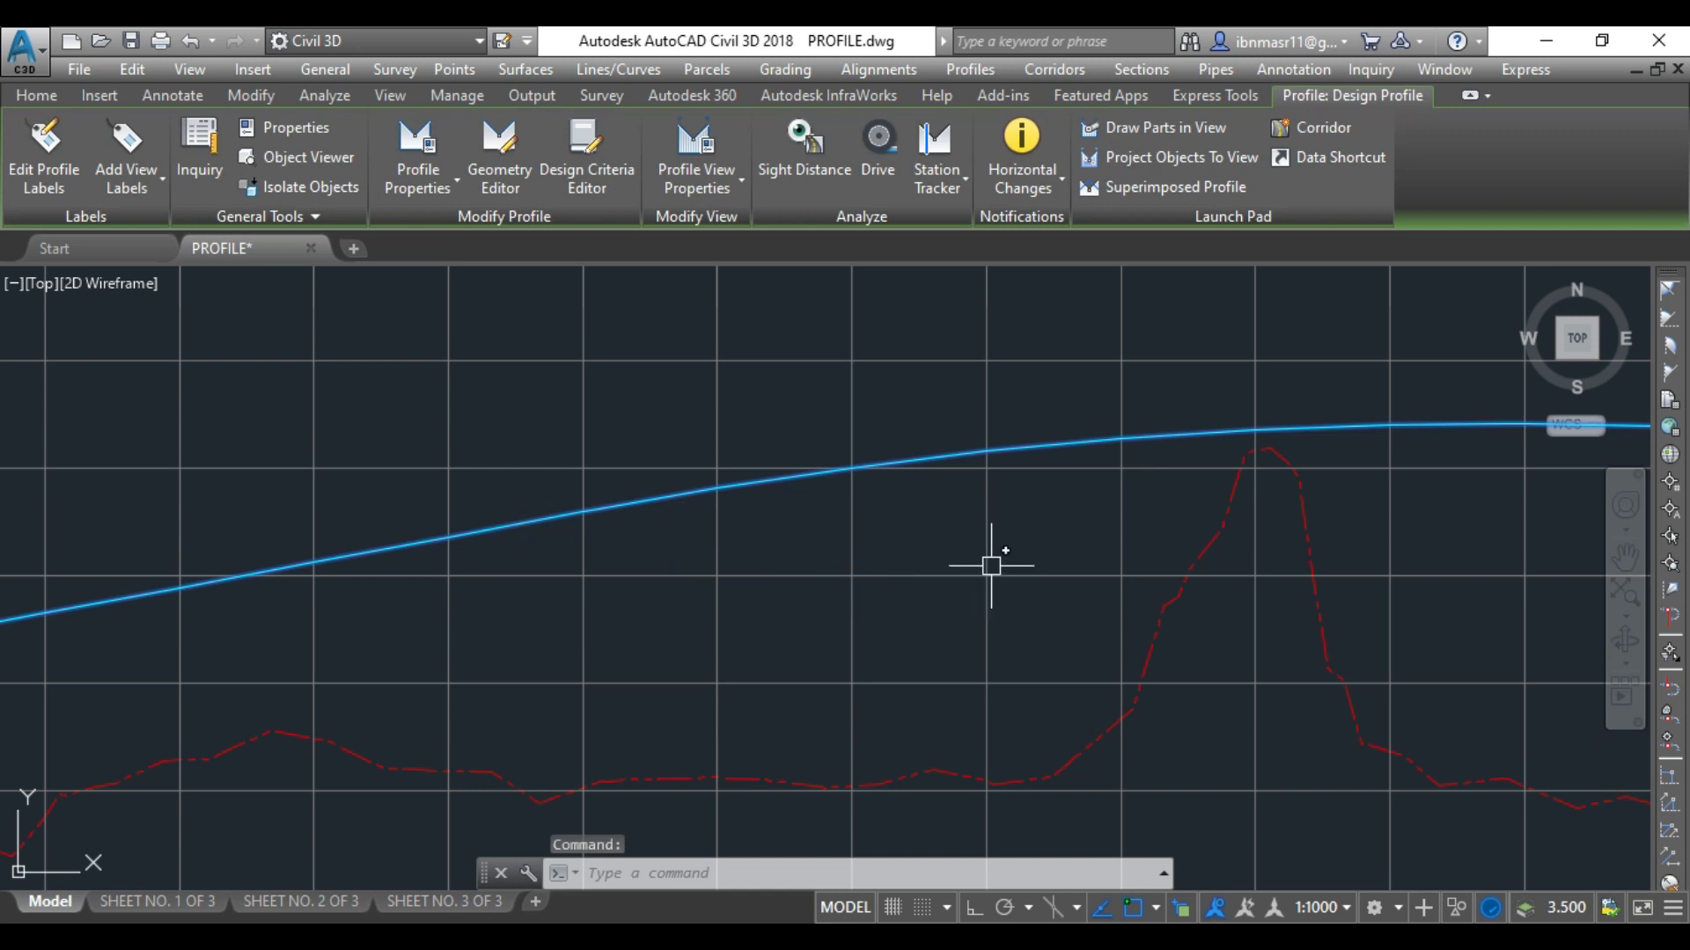
scroll(991, 565, "down", 4)
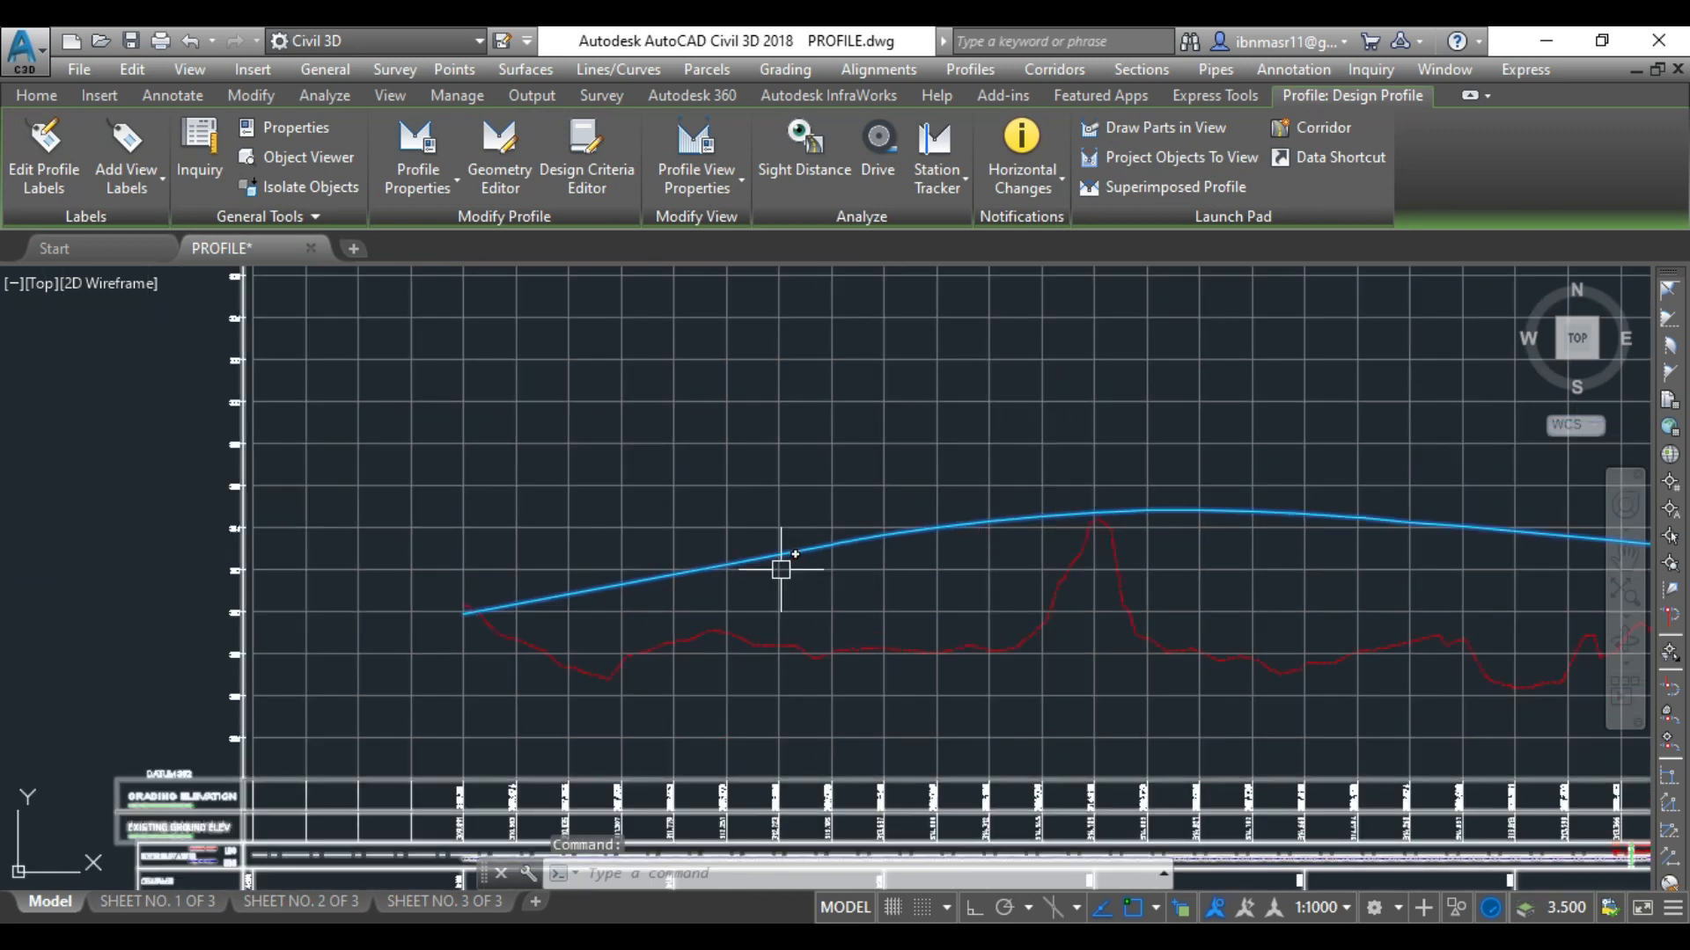
key("Escape")
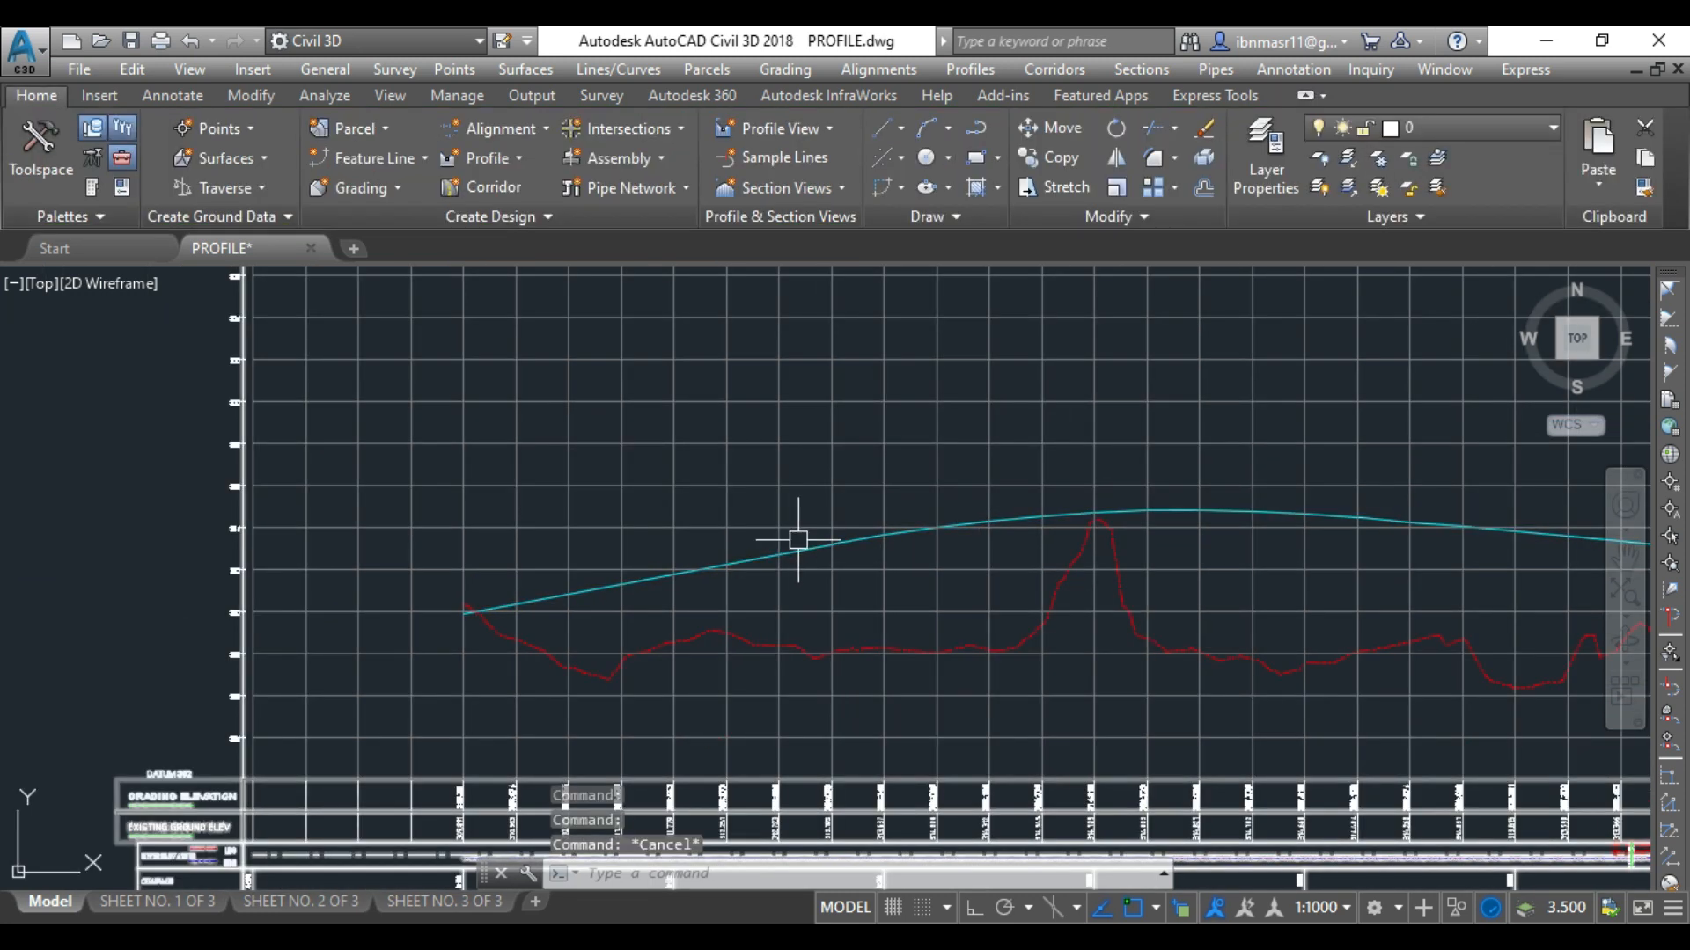
left_click(801, 547)
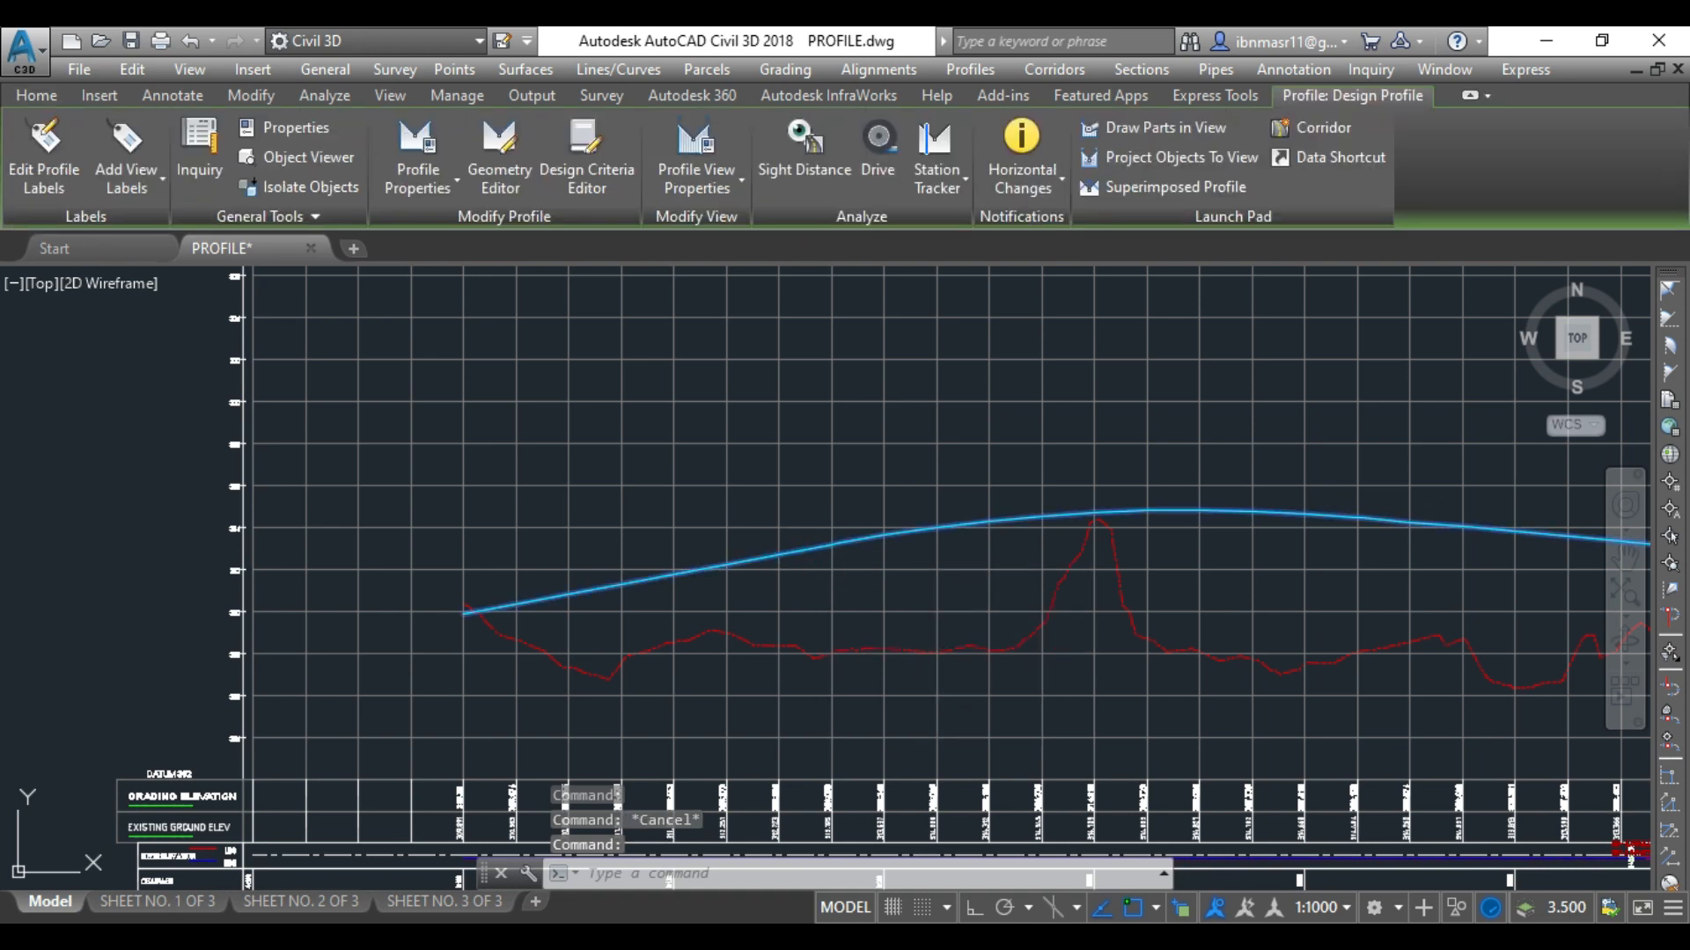
left_click(48, 187)
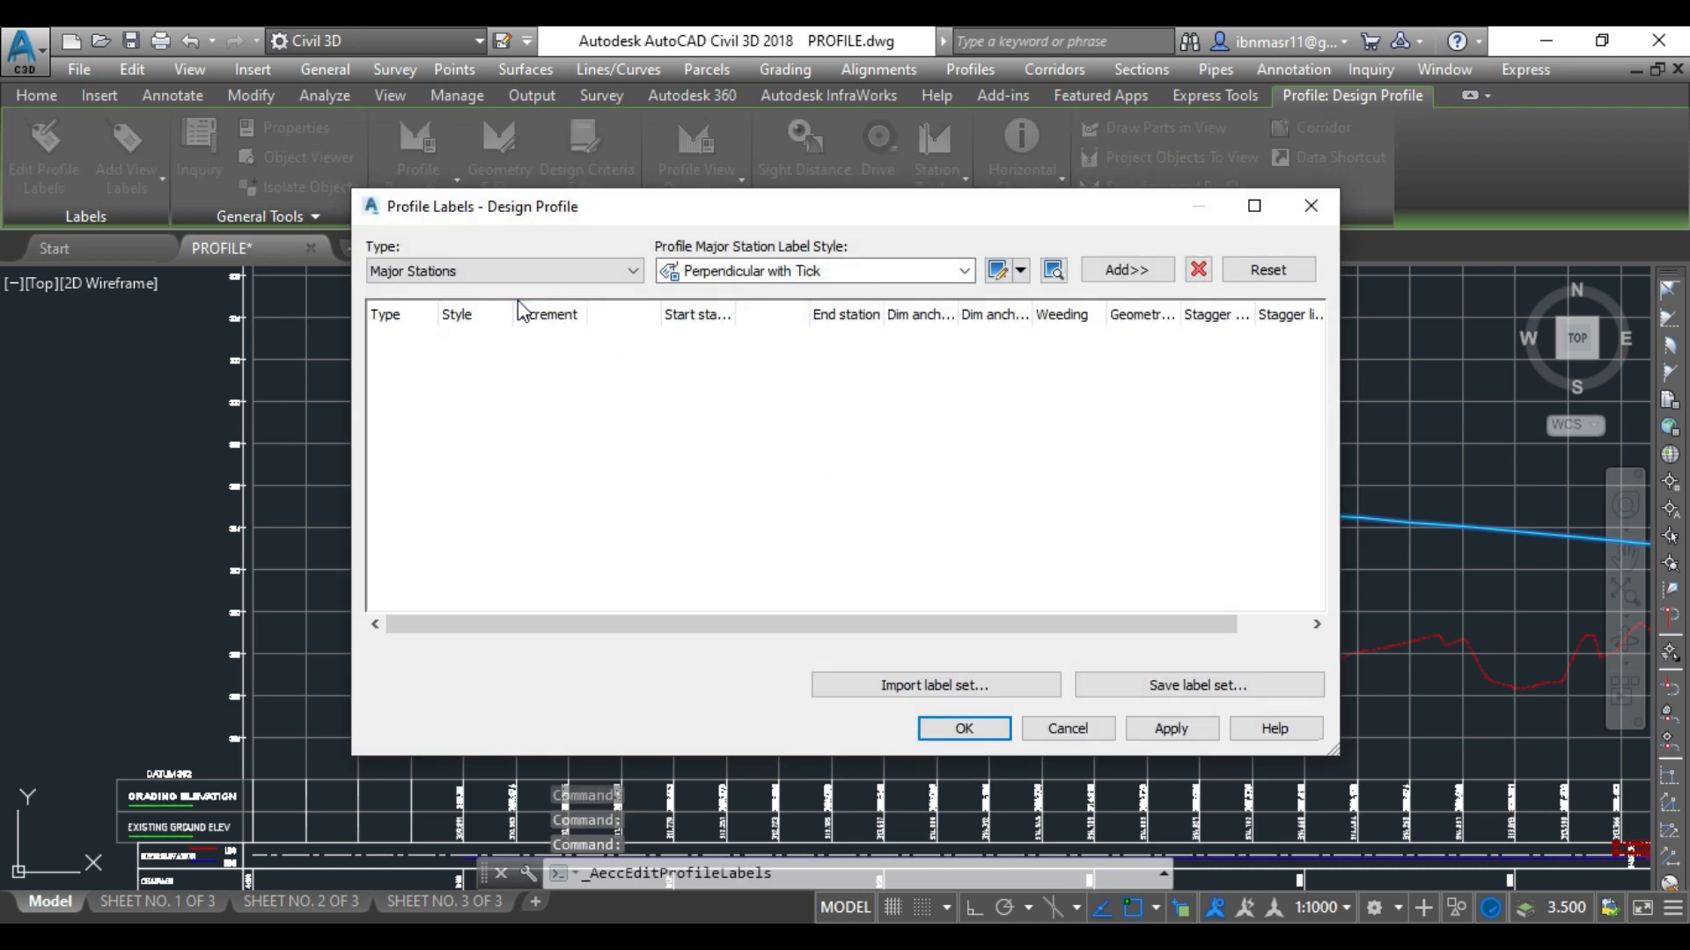
left_click(514, 273)
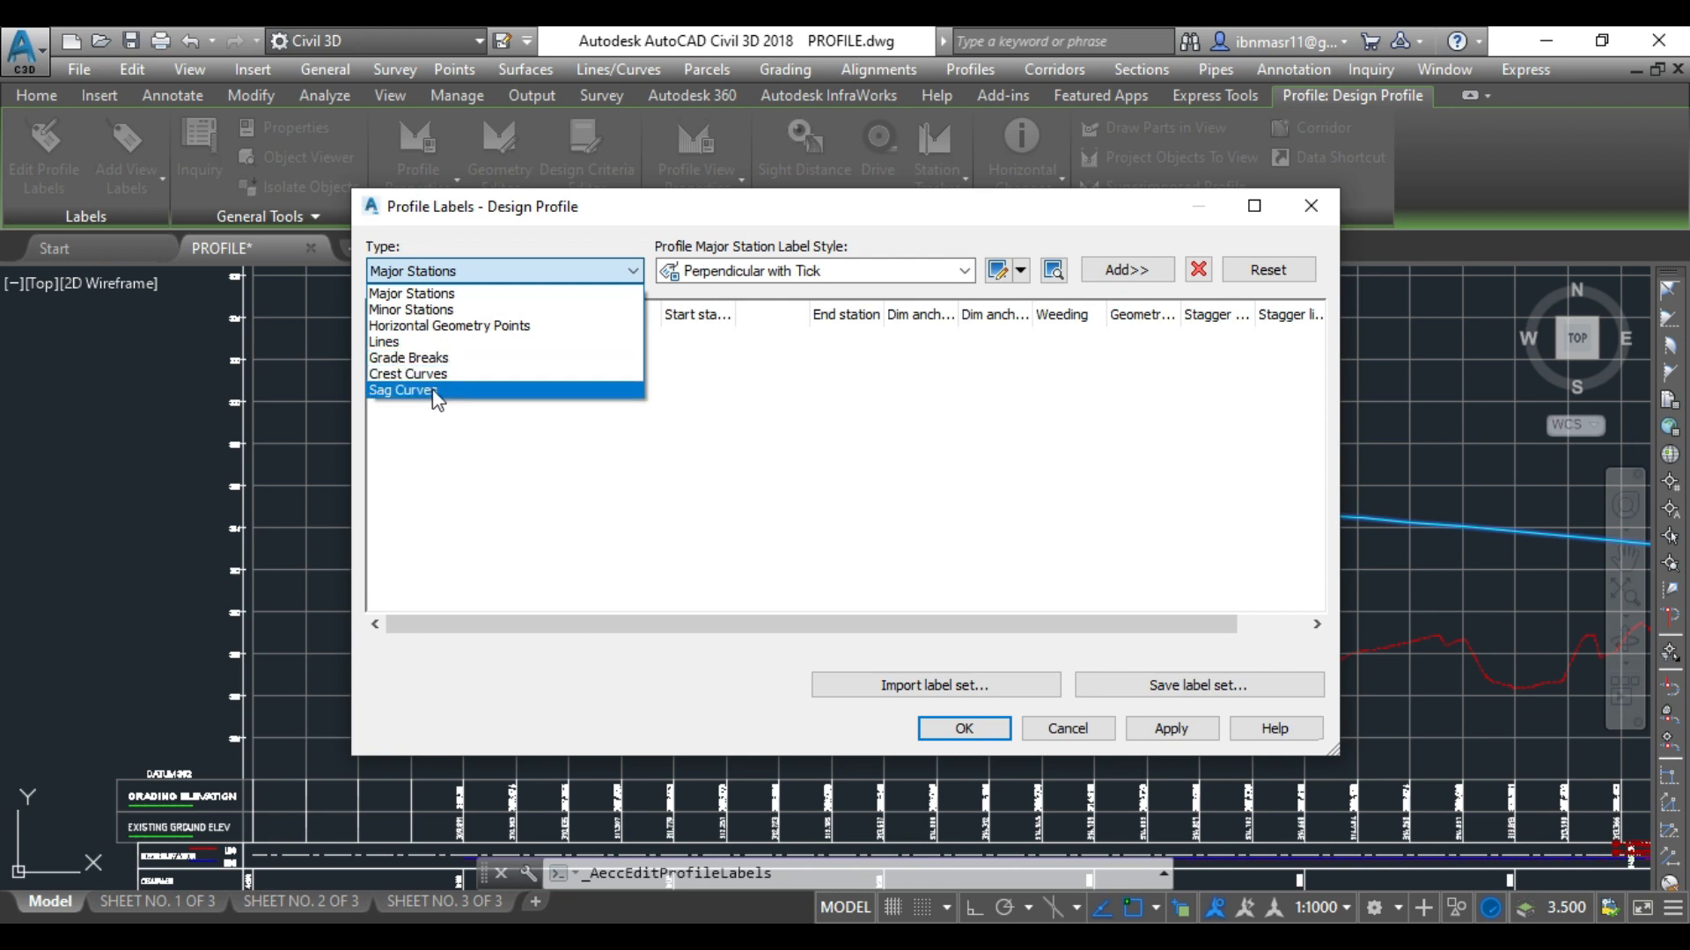
left_click(433, 361)
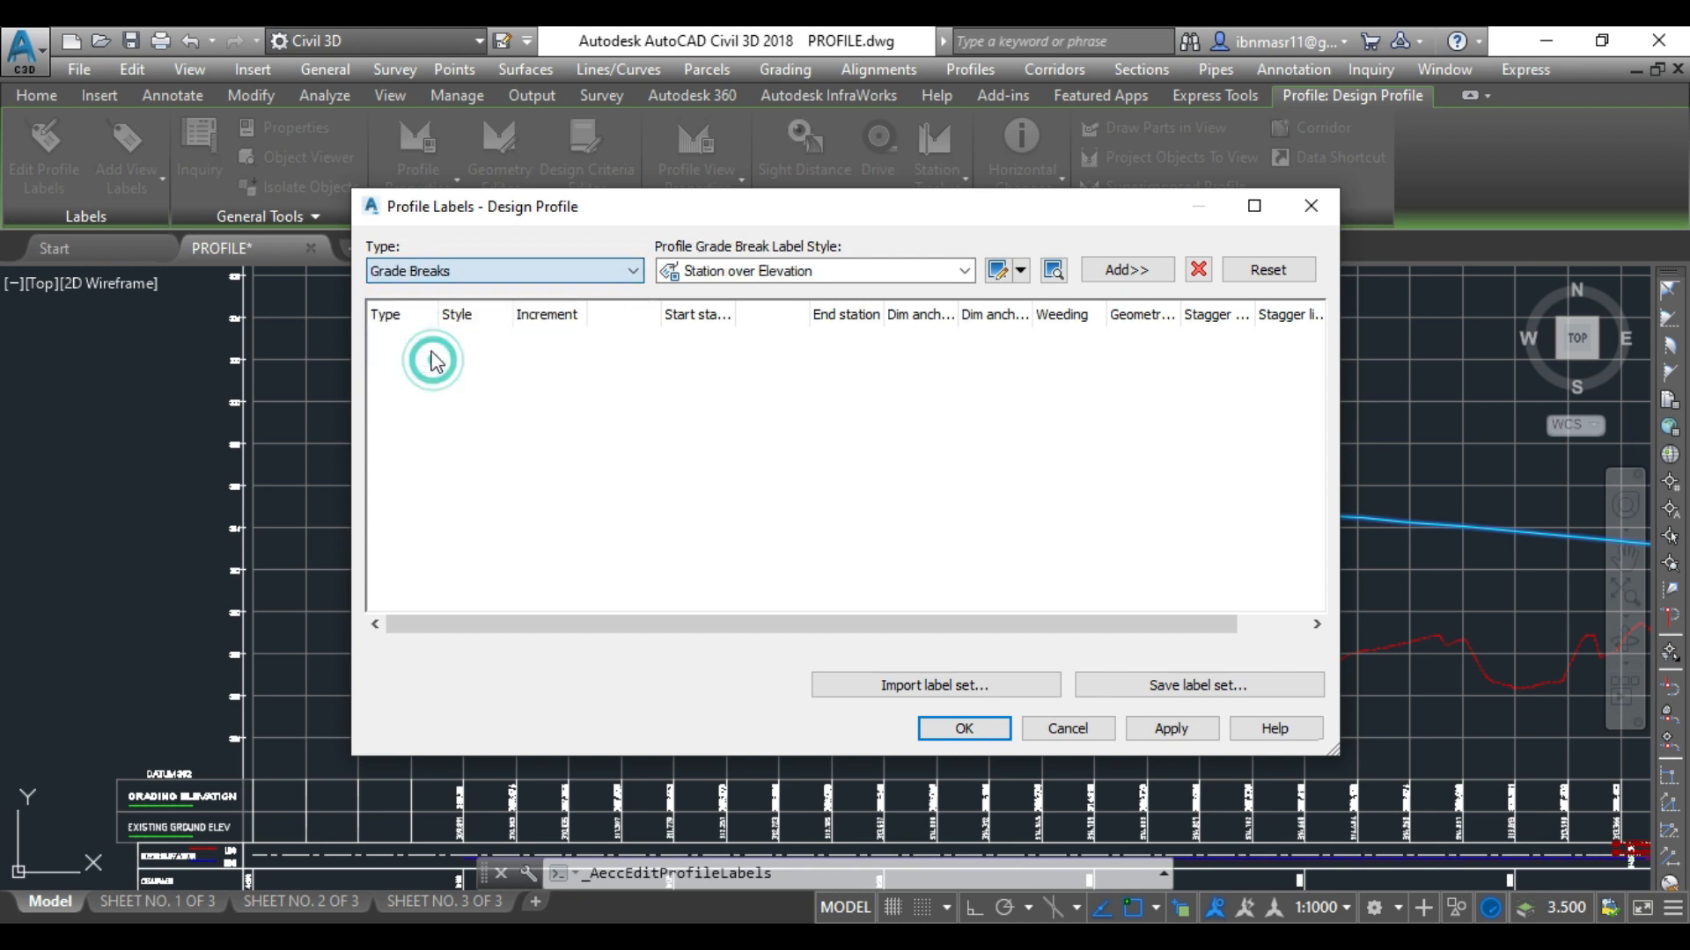
left_click(1113, 269)
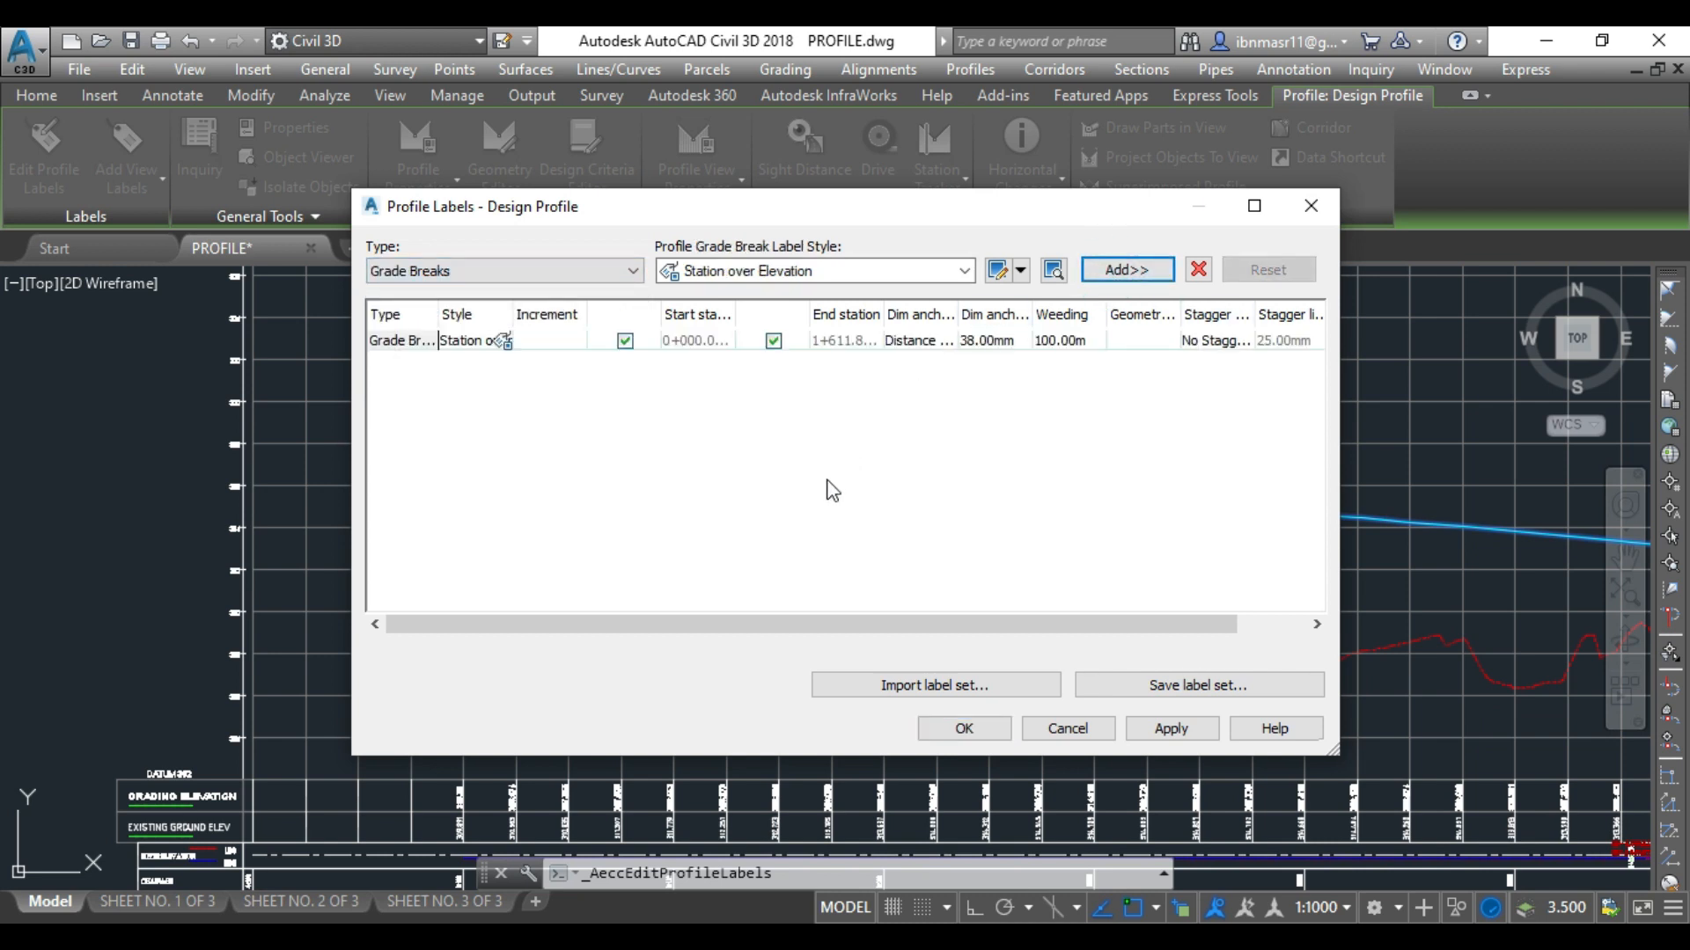
left_click(1173, 729)
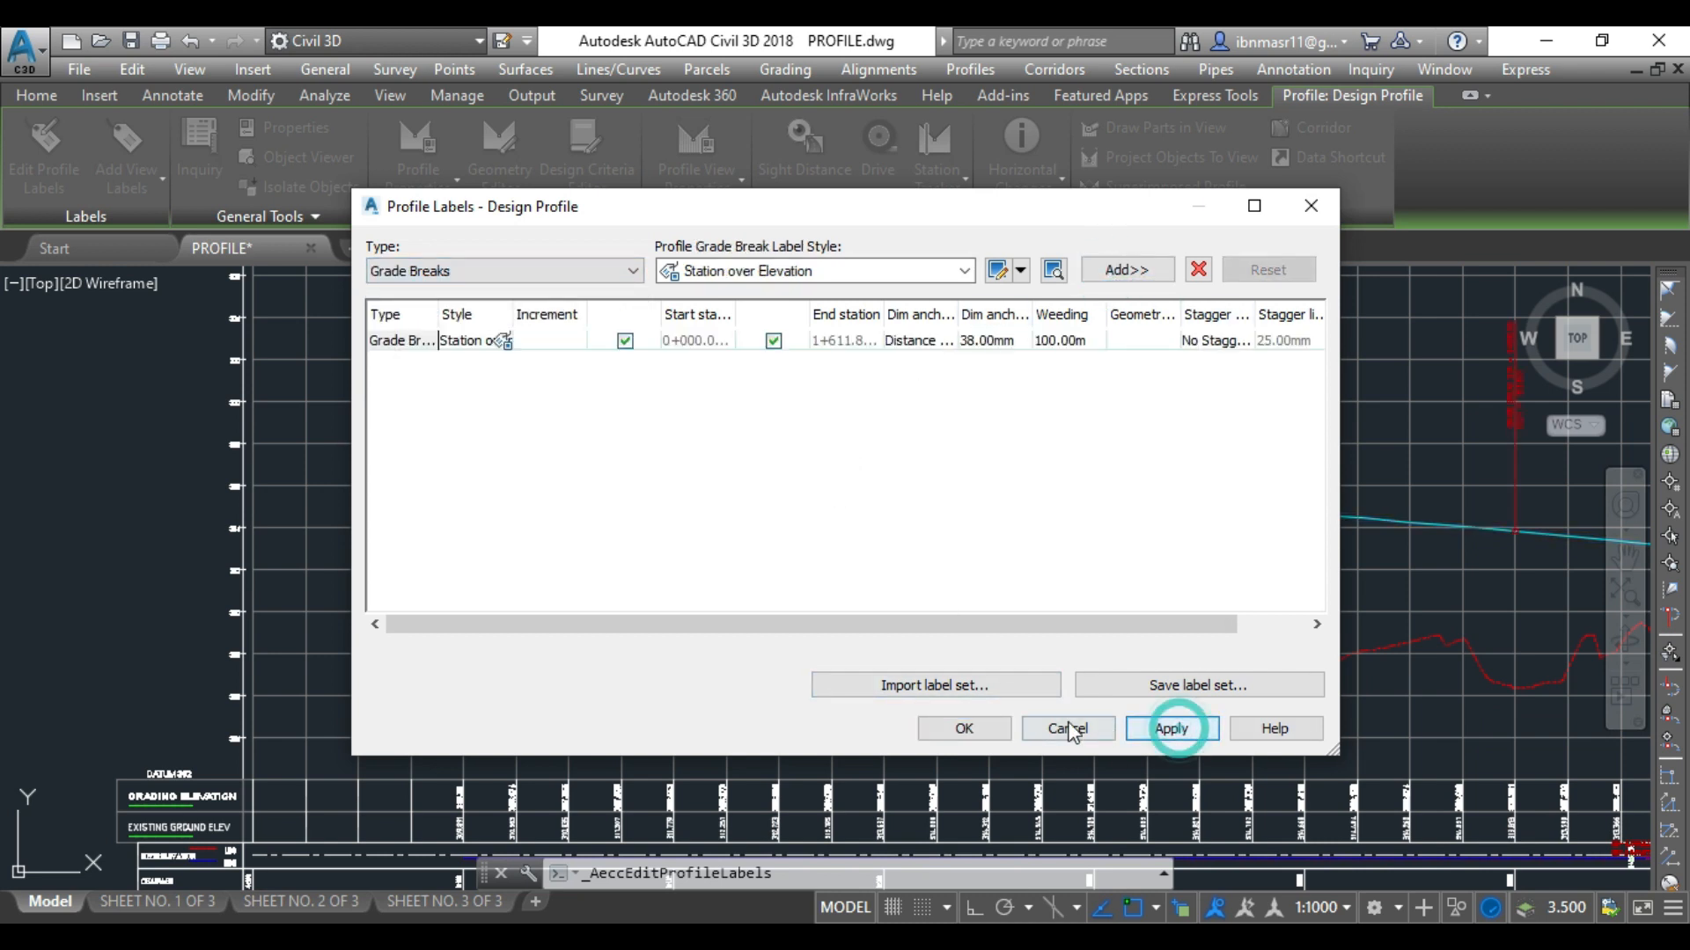
left_click(963, 728)
- Examine the grade break labels along the whole design profile and clear the profile selection
scroll(800, 593, "down", 4)
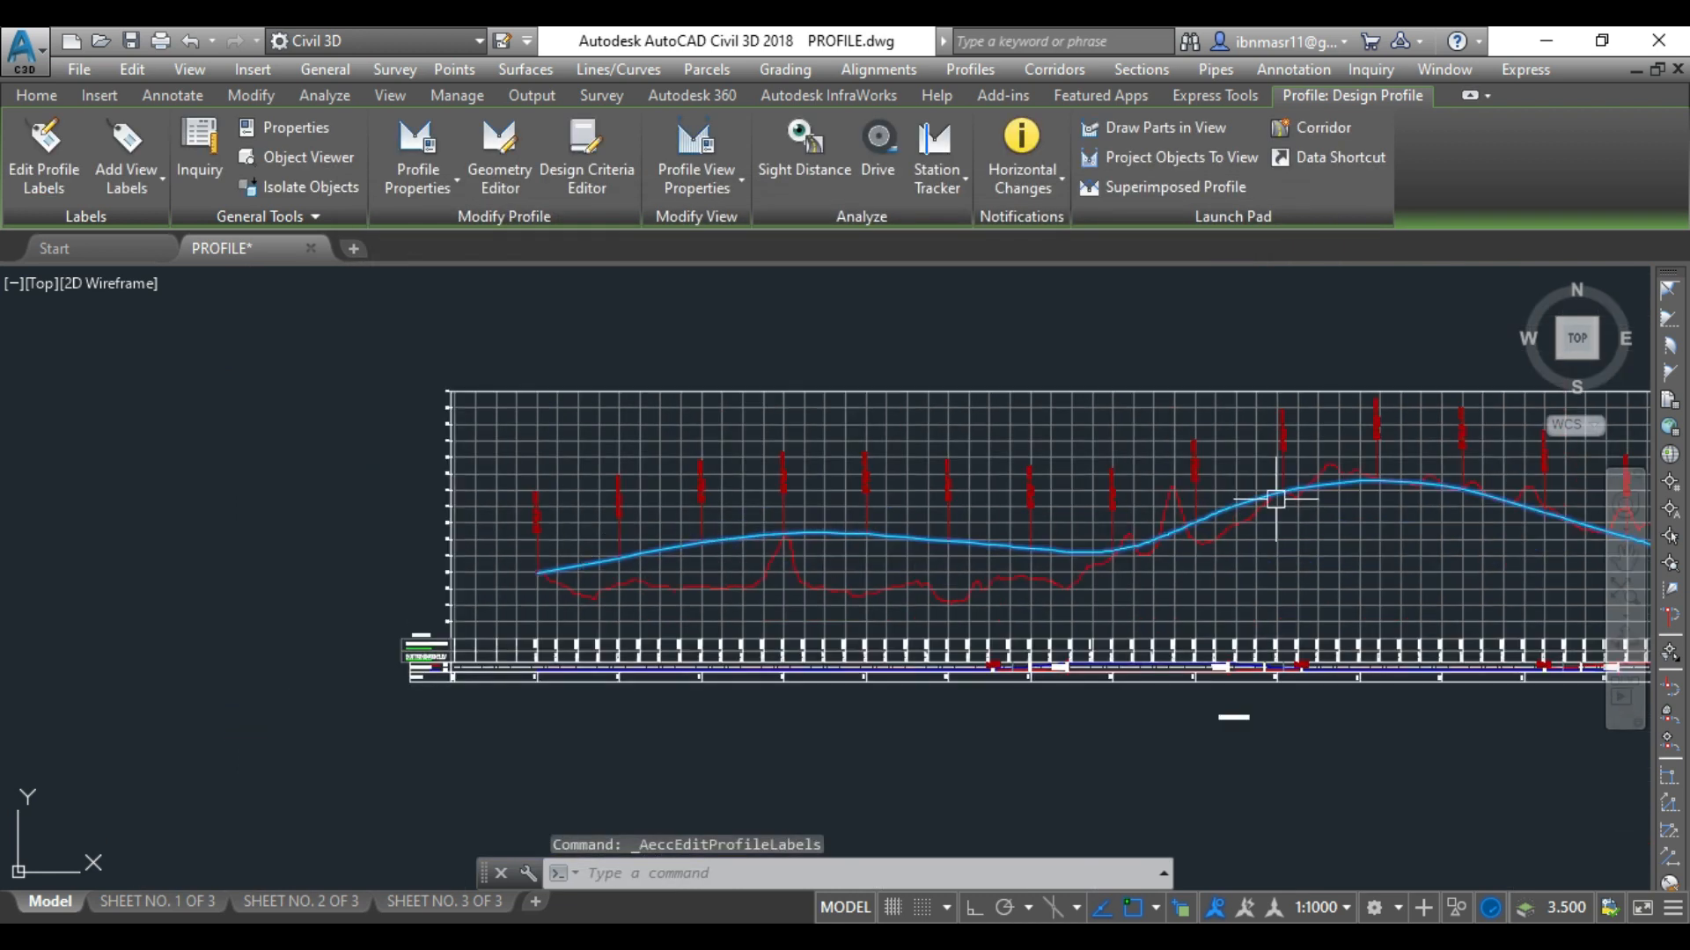
scroll(1226, 438, "up", 5)
scroll(1010, 471, "down", 3)
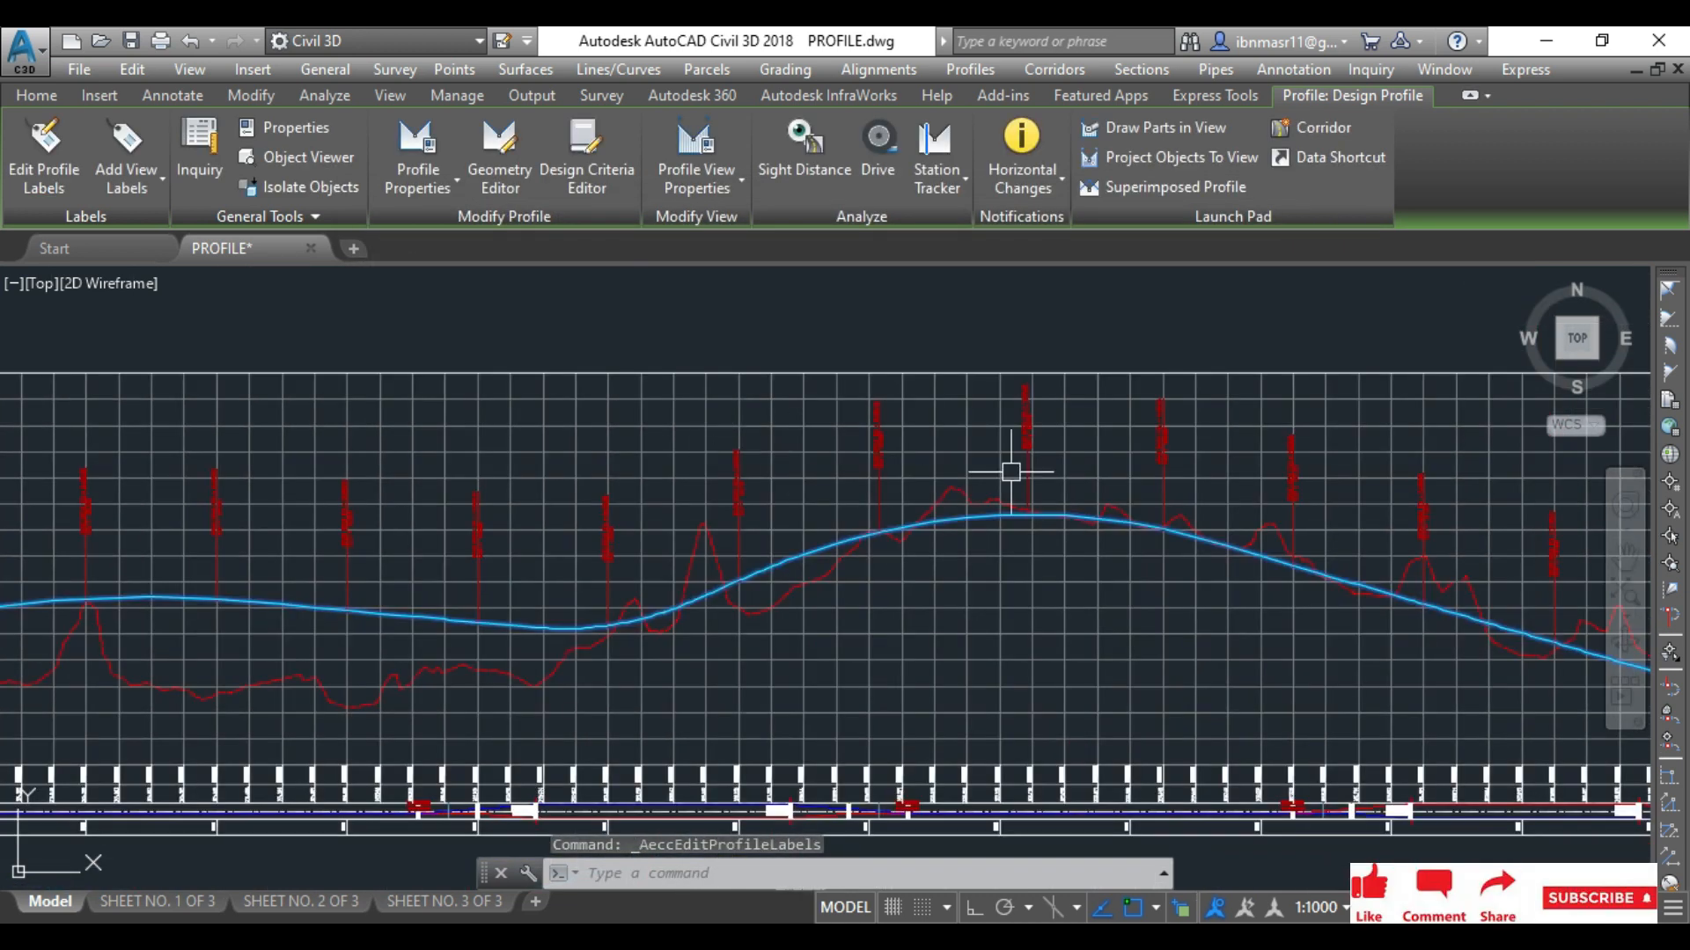
scroll(916, 490, "down", 2)
scroll(1475, 623, "up", 2)
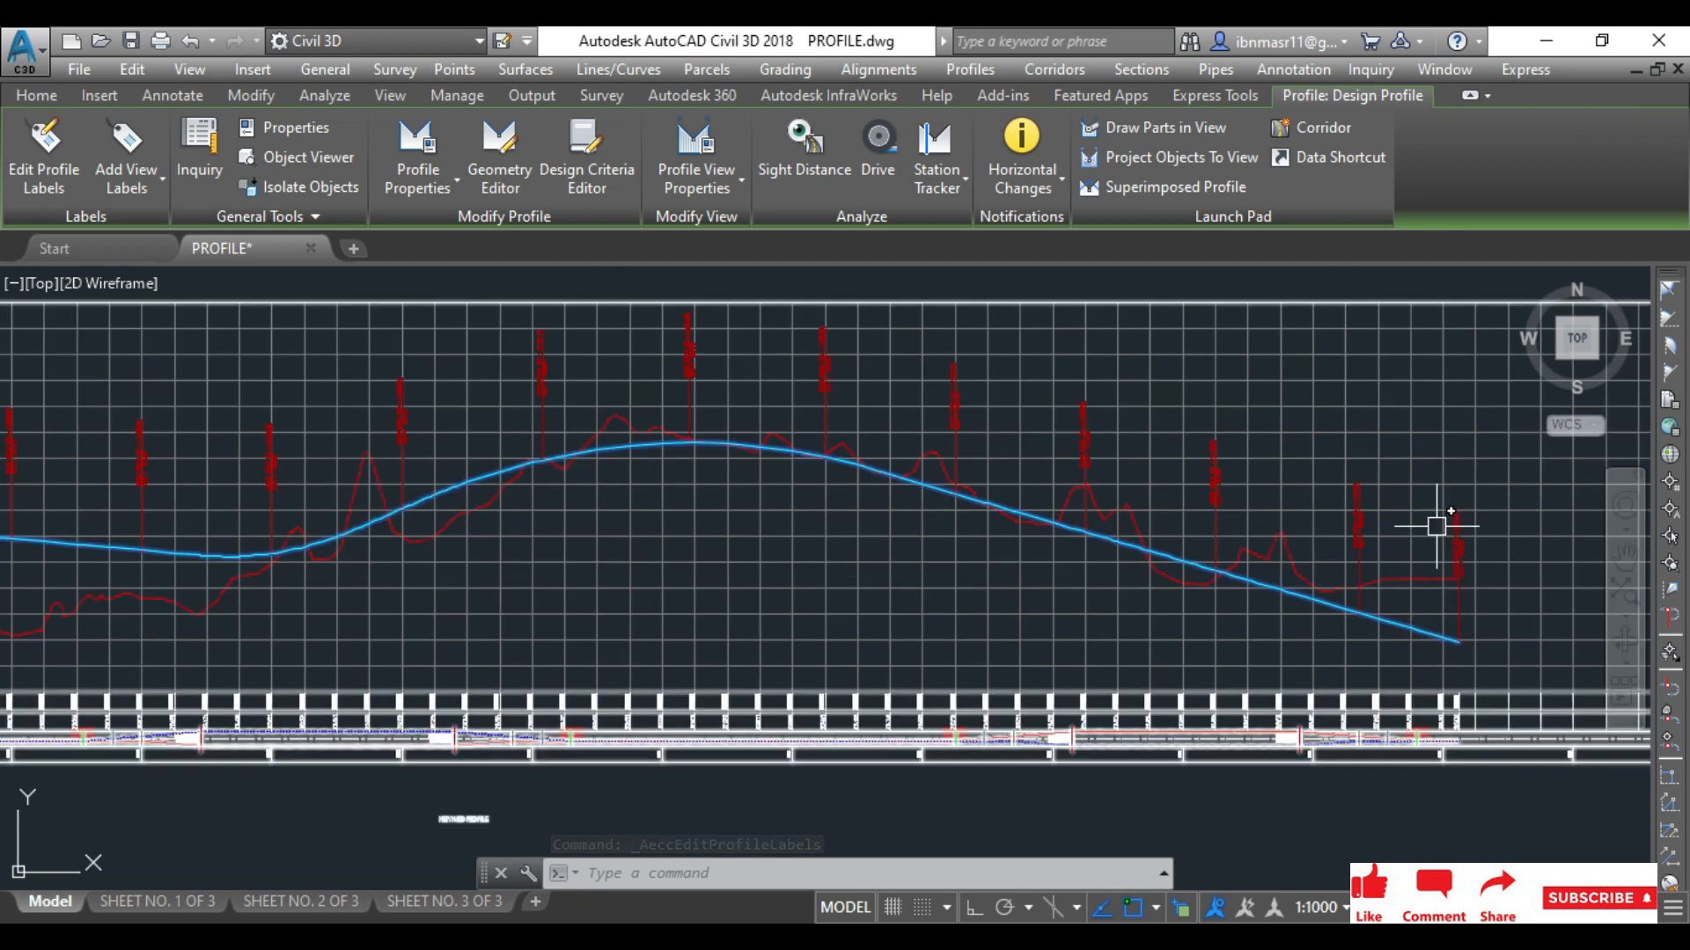
scroll(1437, 525, "down", 4)
scroll(660, 528, "down", 4)
key("Escape")
scroll(1219, 487, "down", 1)
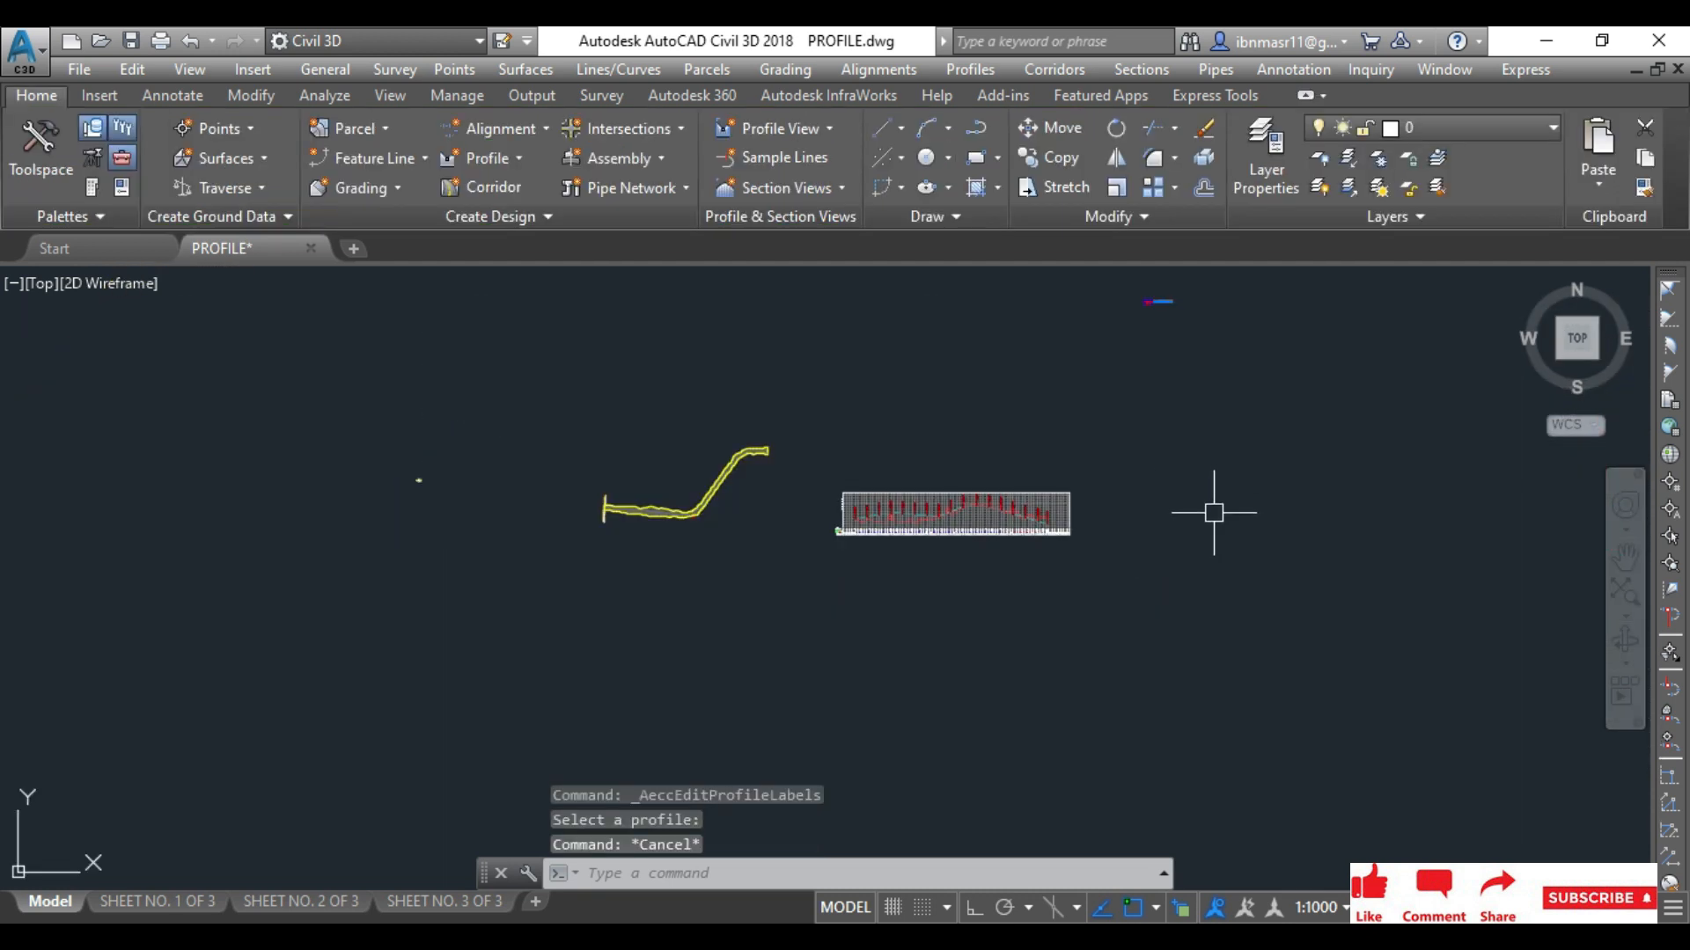